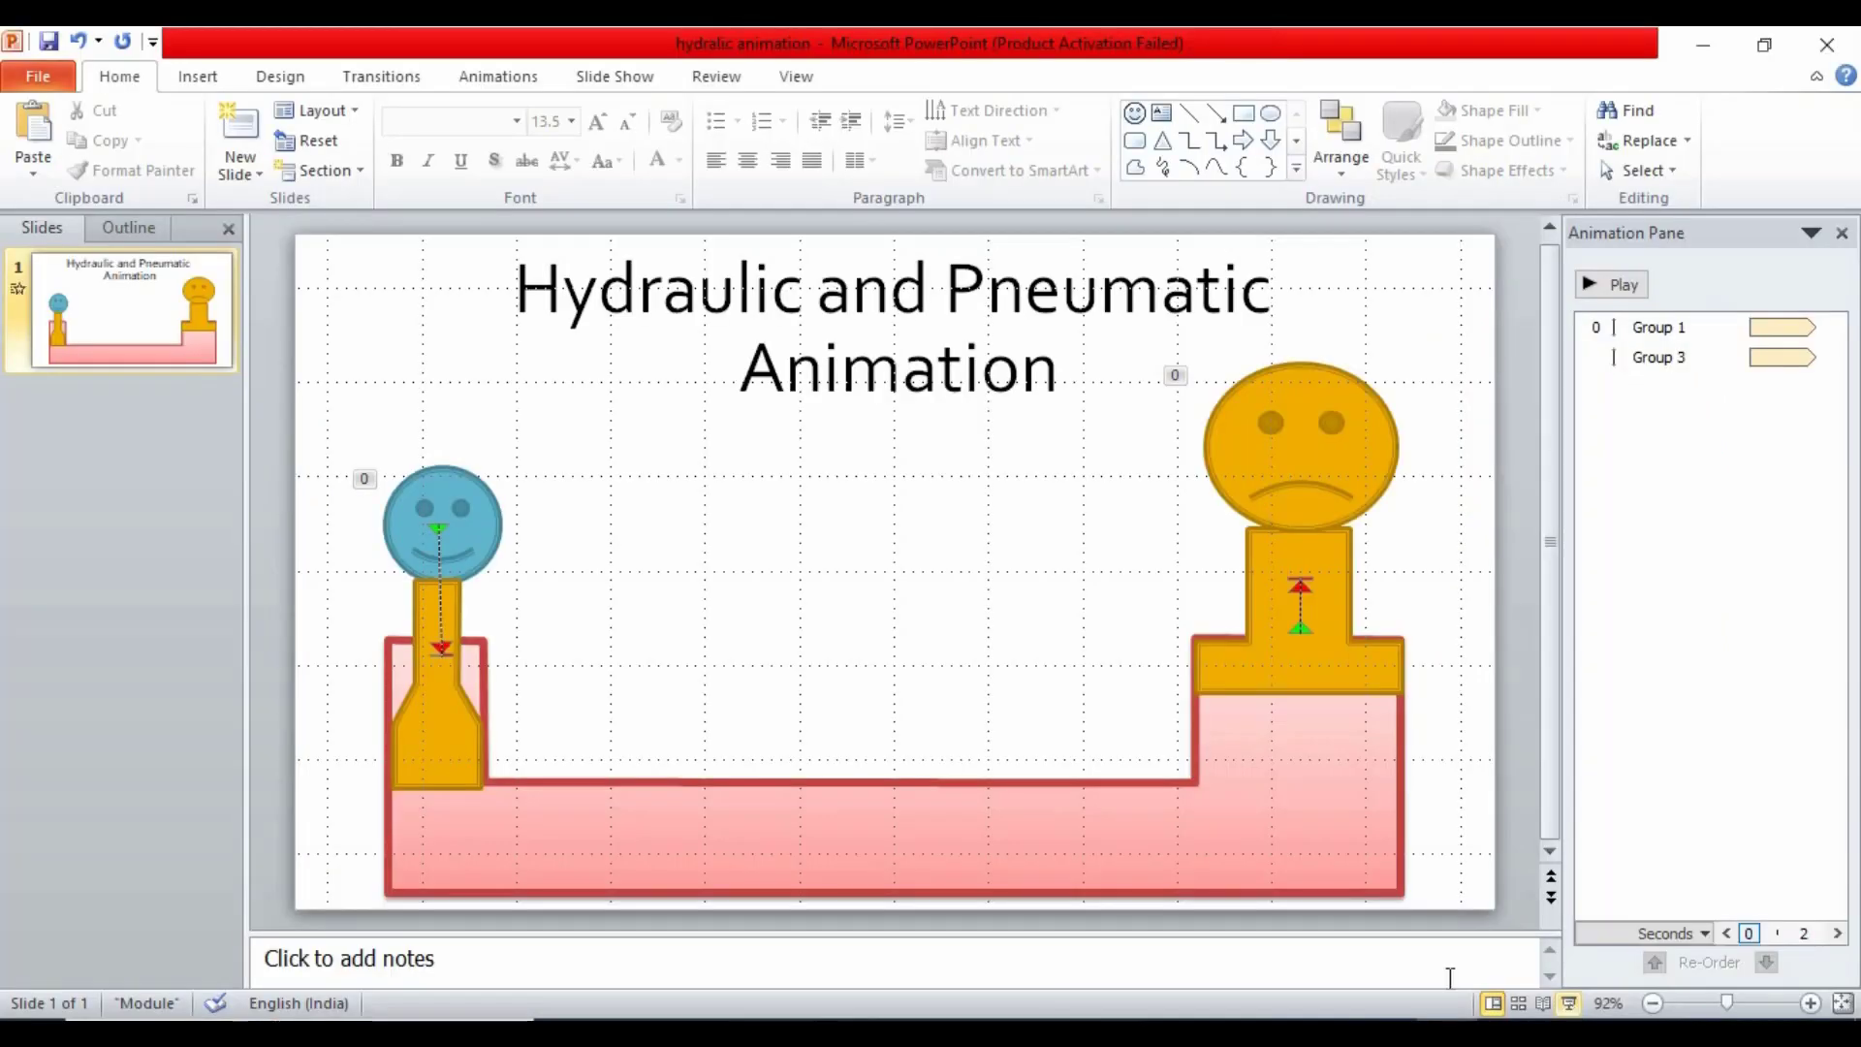
Add a new blank slide after the existing hydraulic animation slide
click(117, 327)
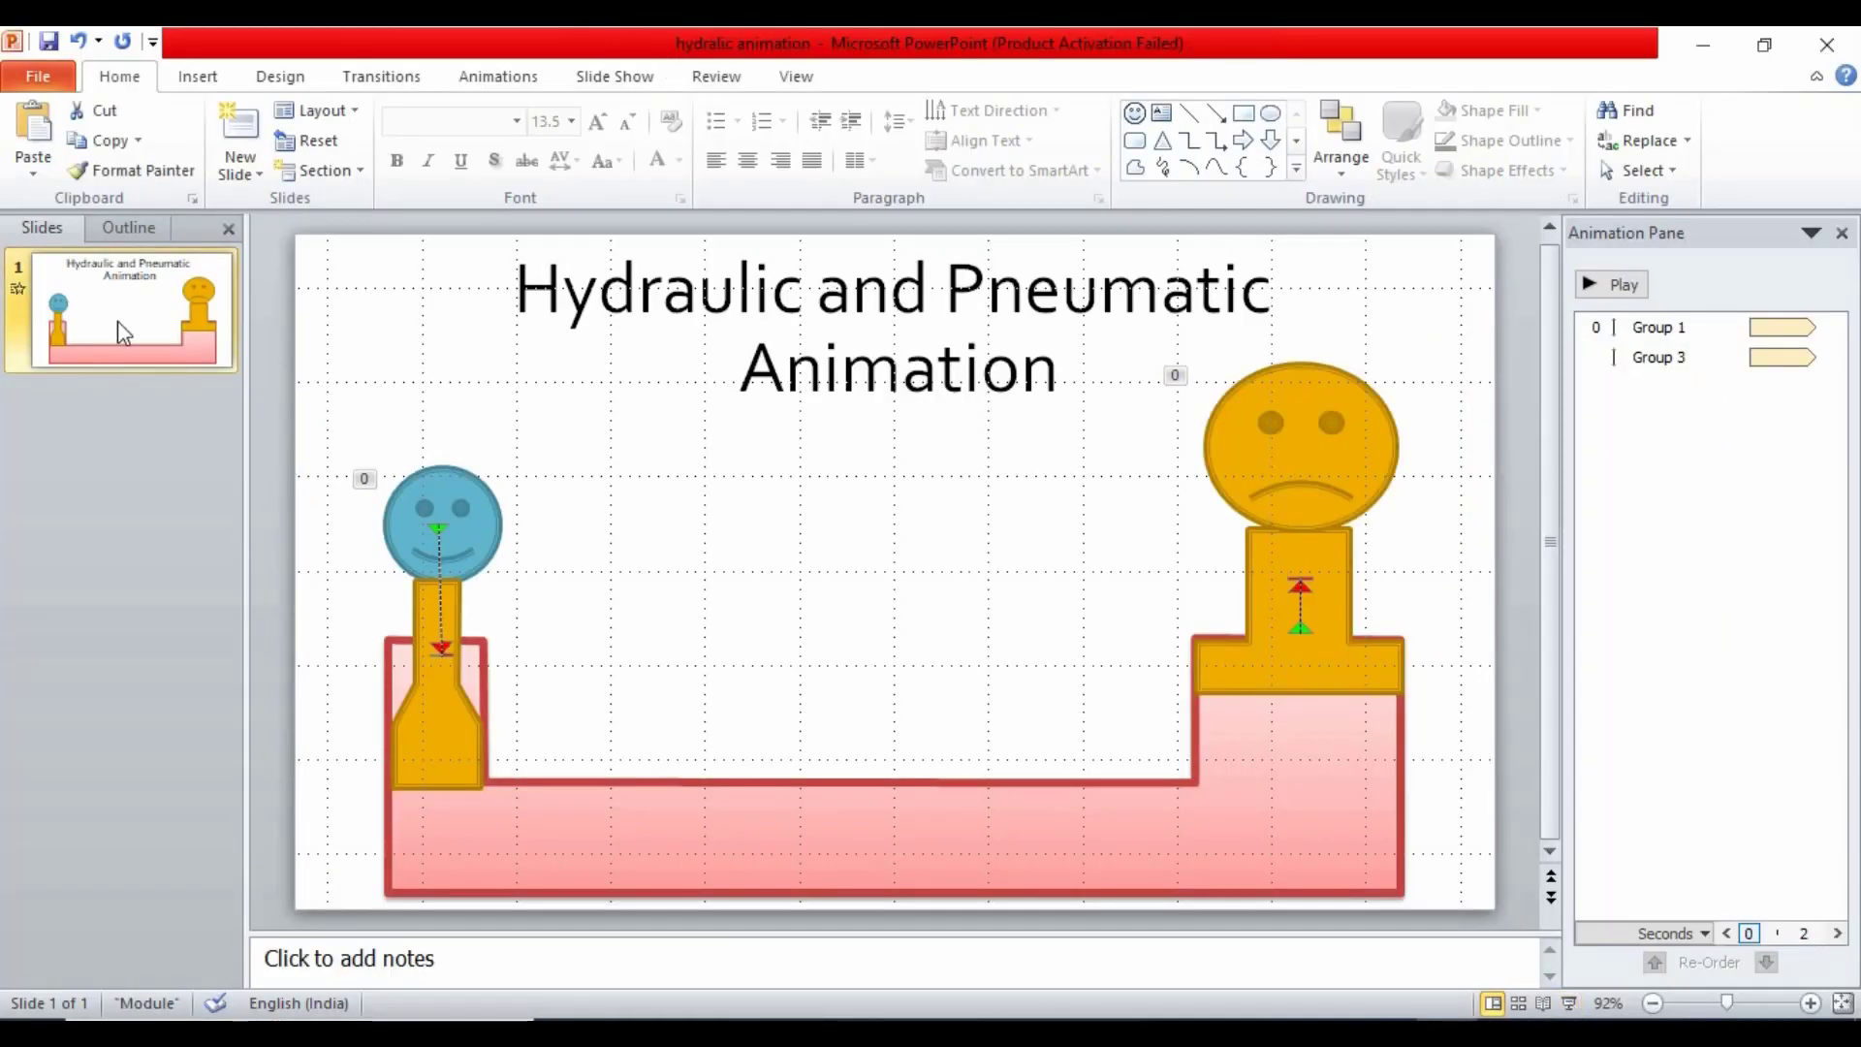
key(Return)
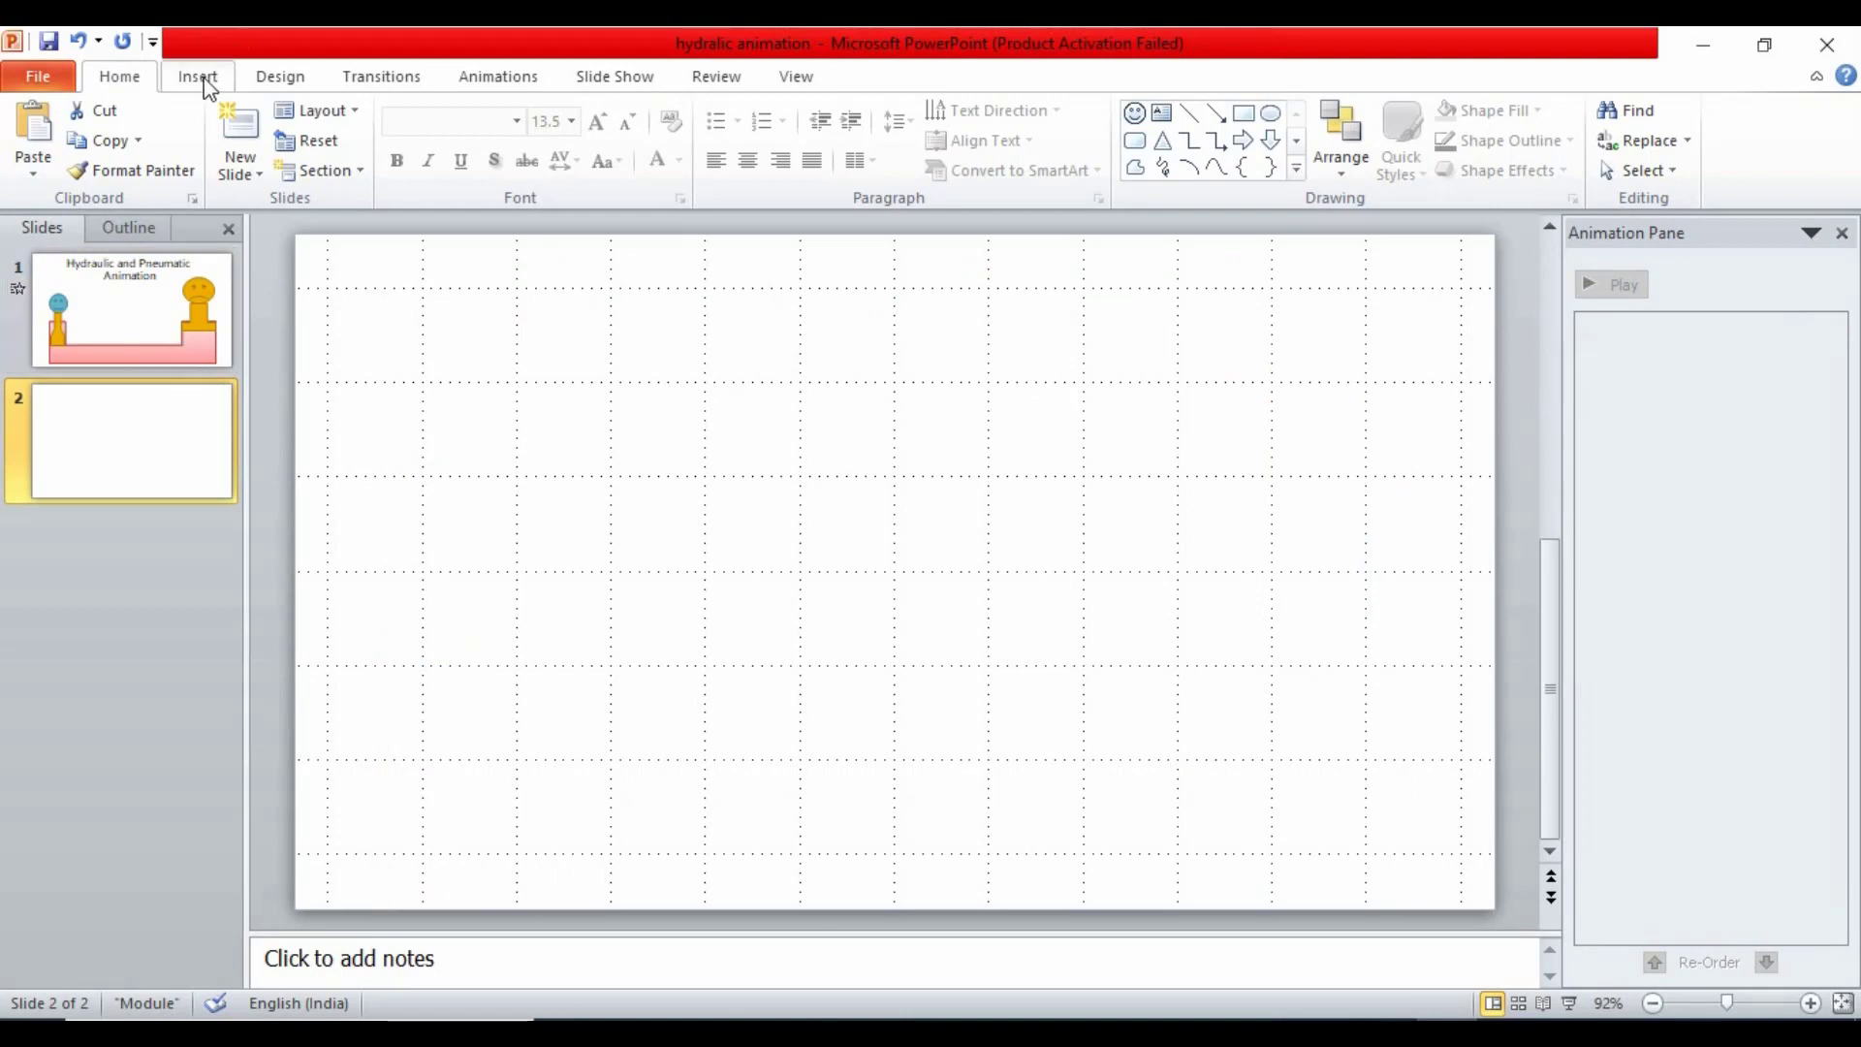
Draw a wide orange rectangle across the lower half of the new slide
click(199, 76)
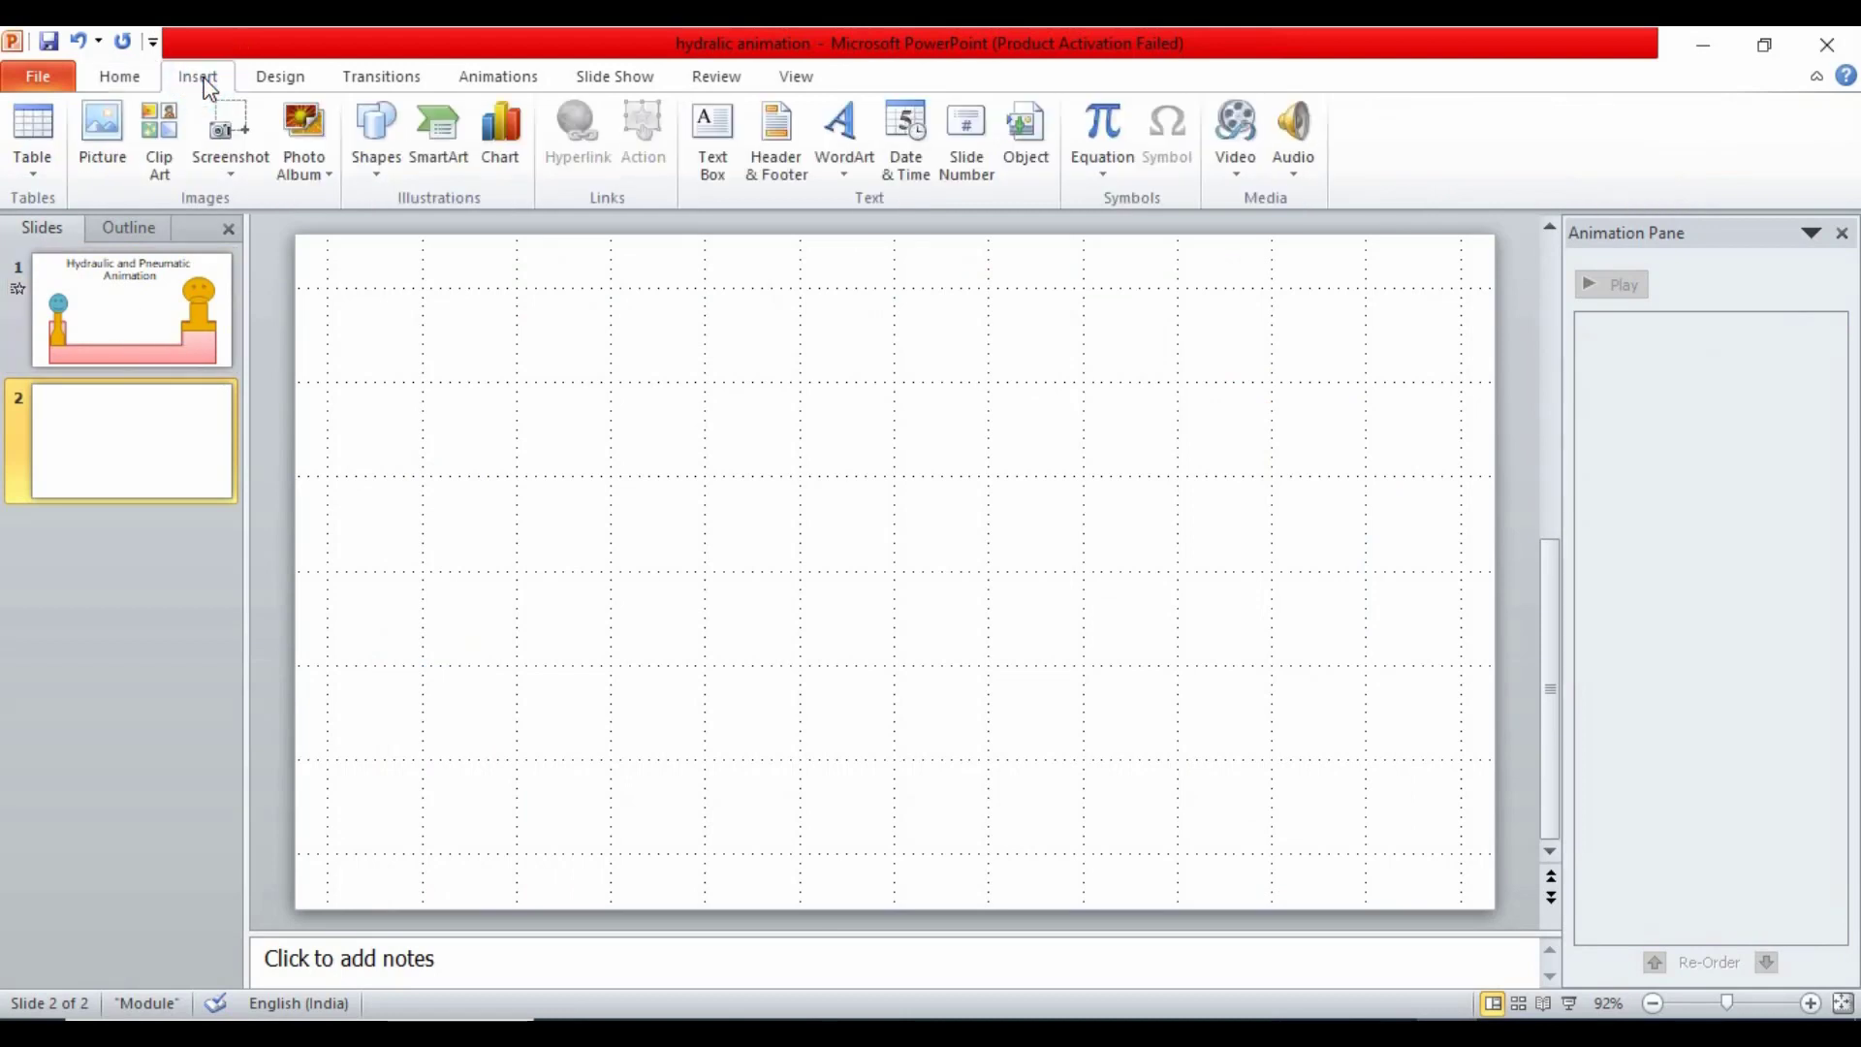
click(382, 170)
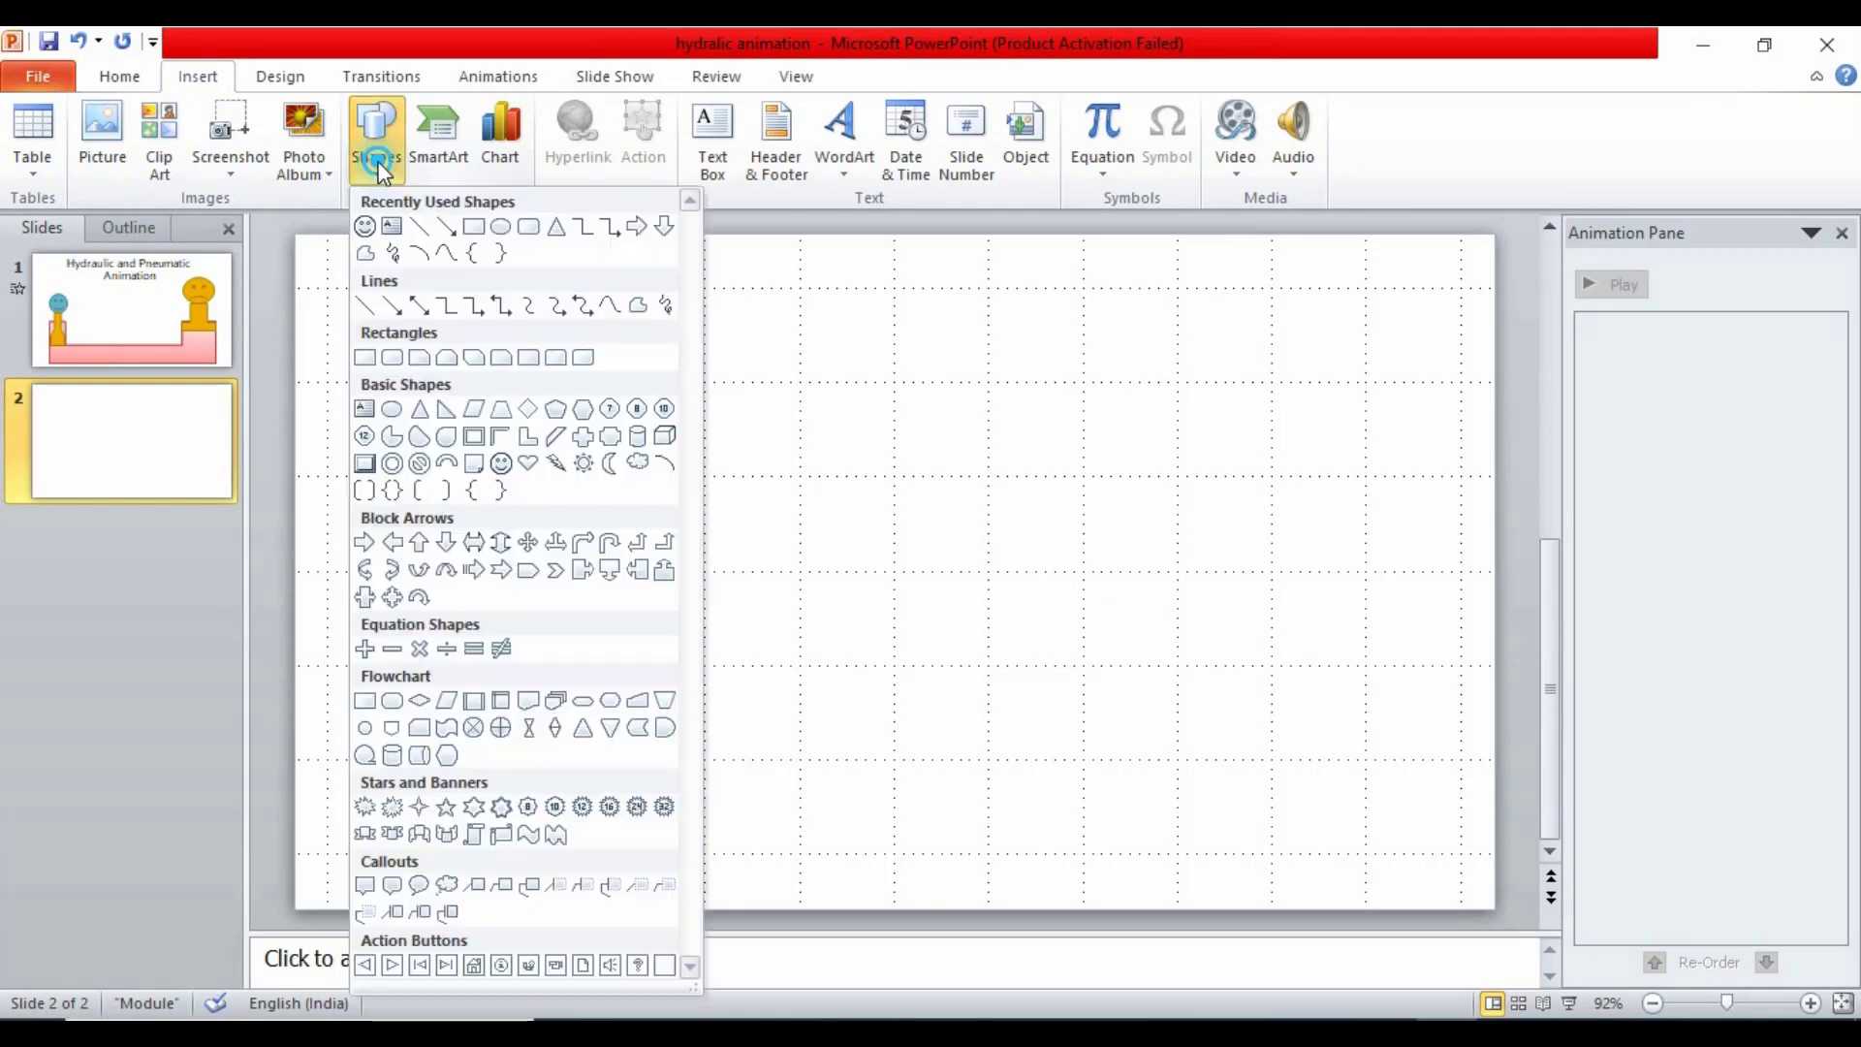
click(475, 229)
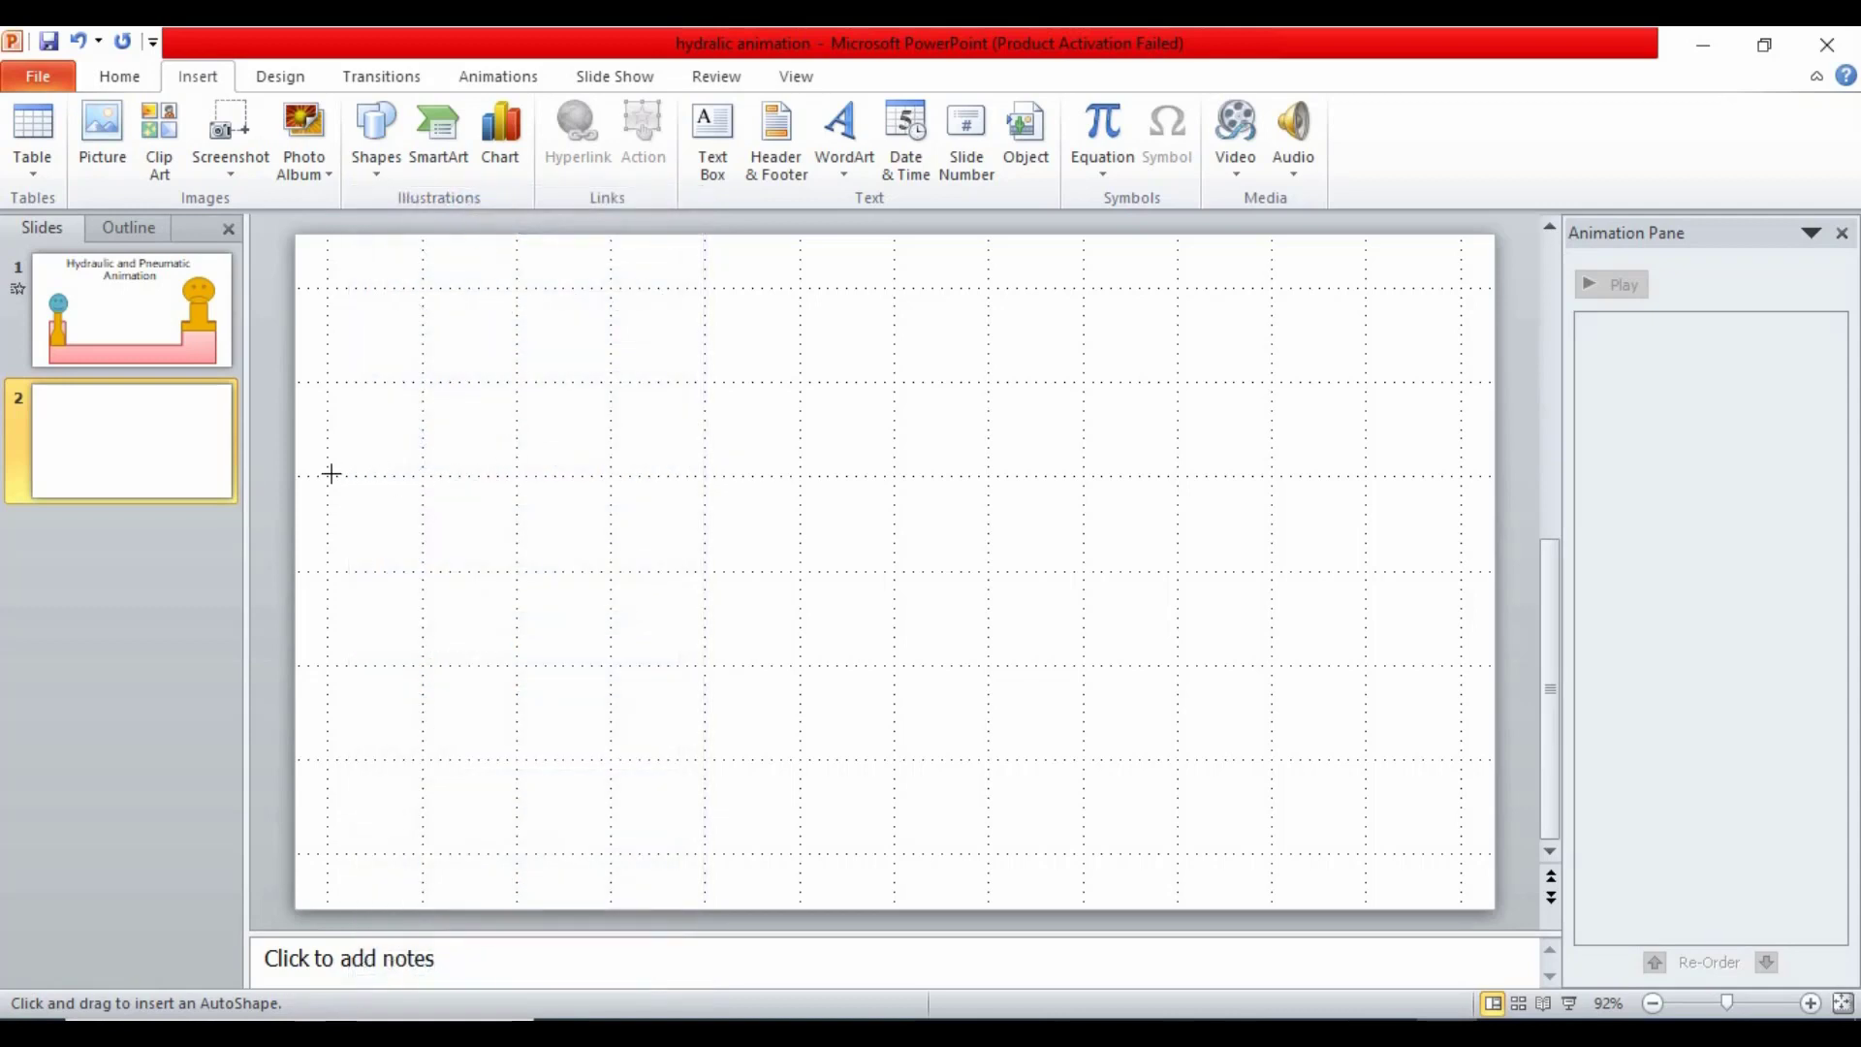
mouse_move(331, 474)
mouse_down()
mouse_move(426, 847)
mouse_move(1457, 849)
mouse_up()
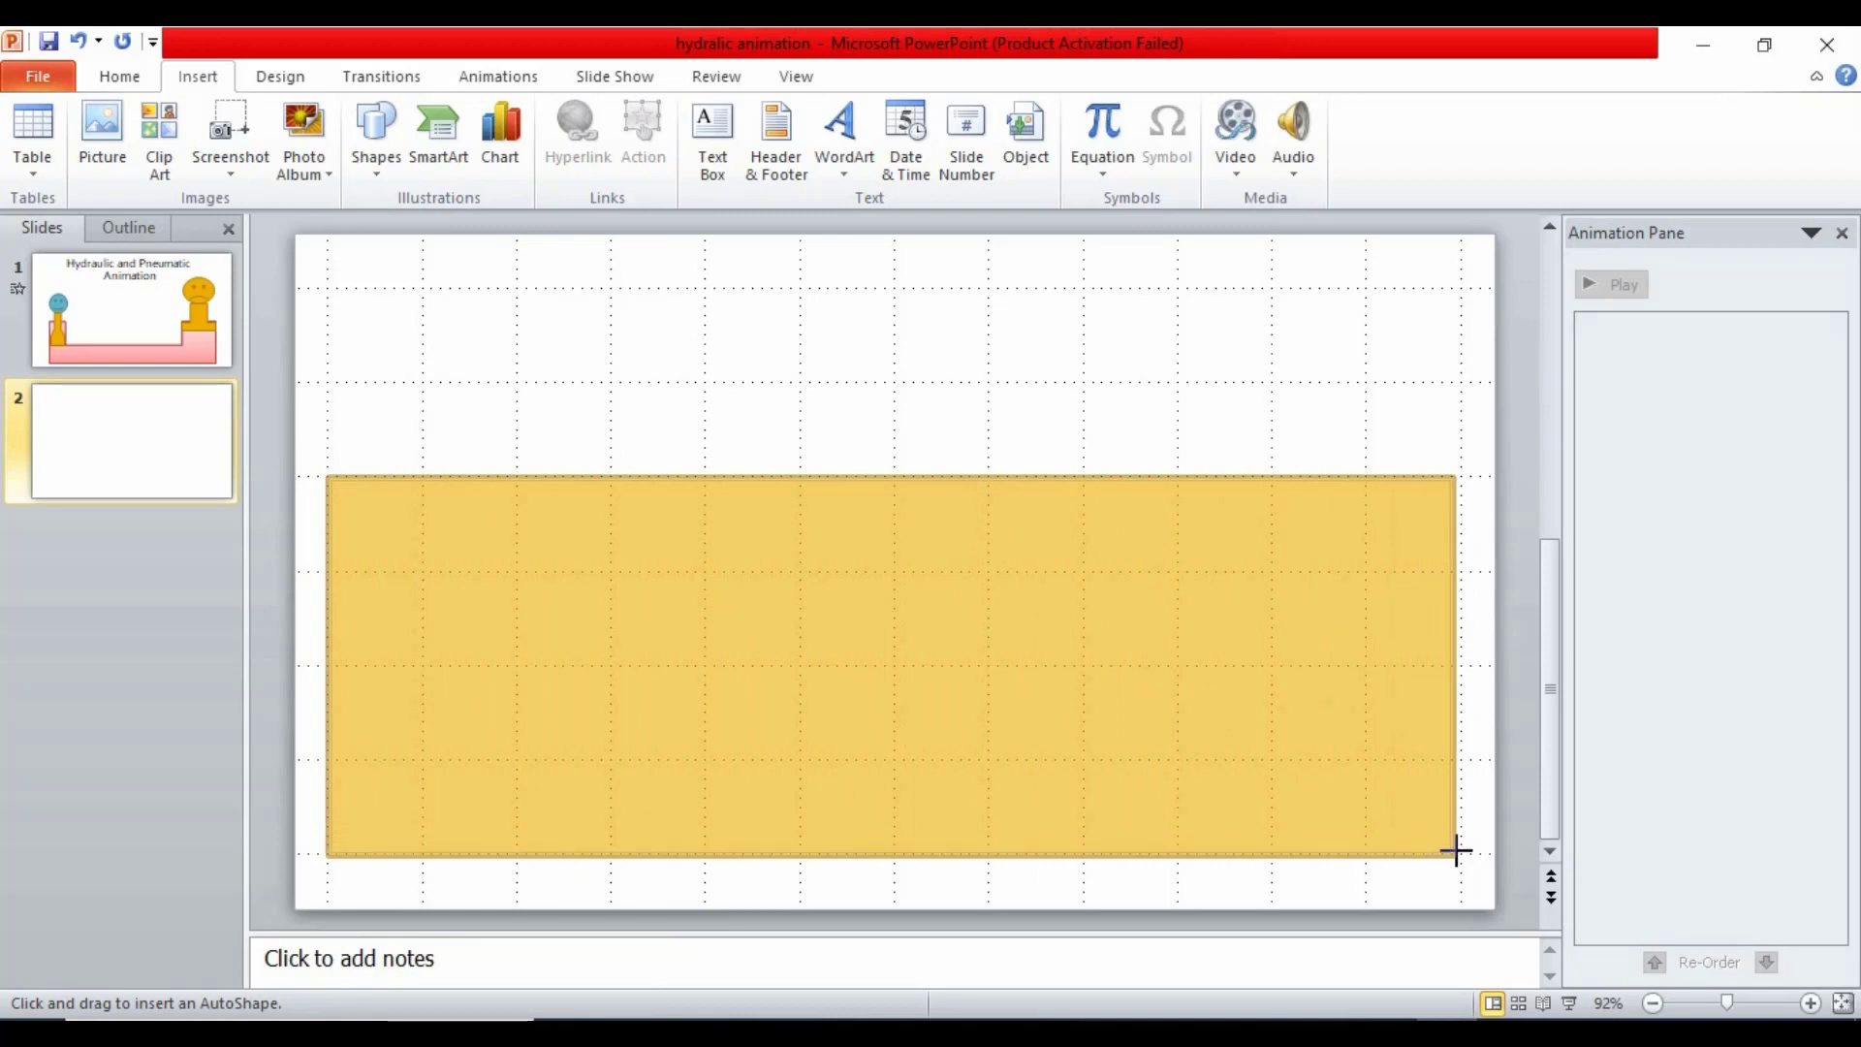
drag(1457, 850, 1457, 849)
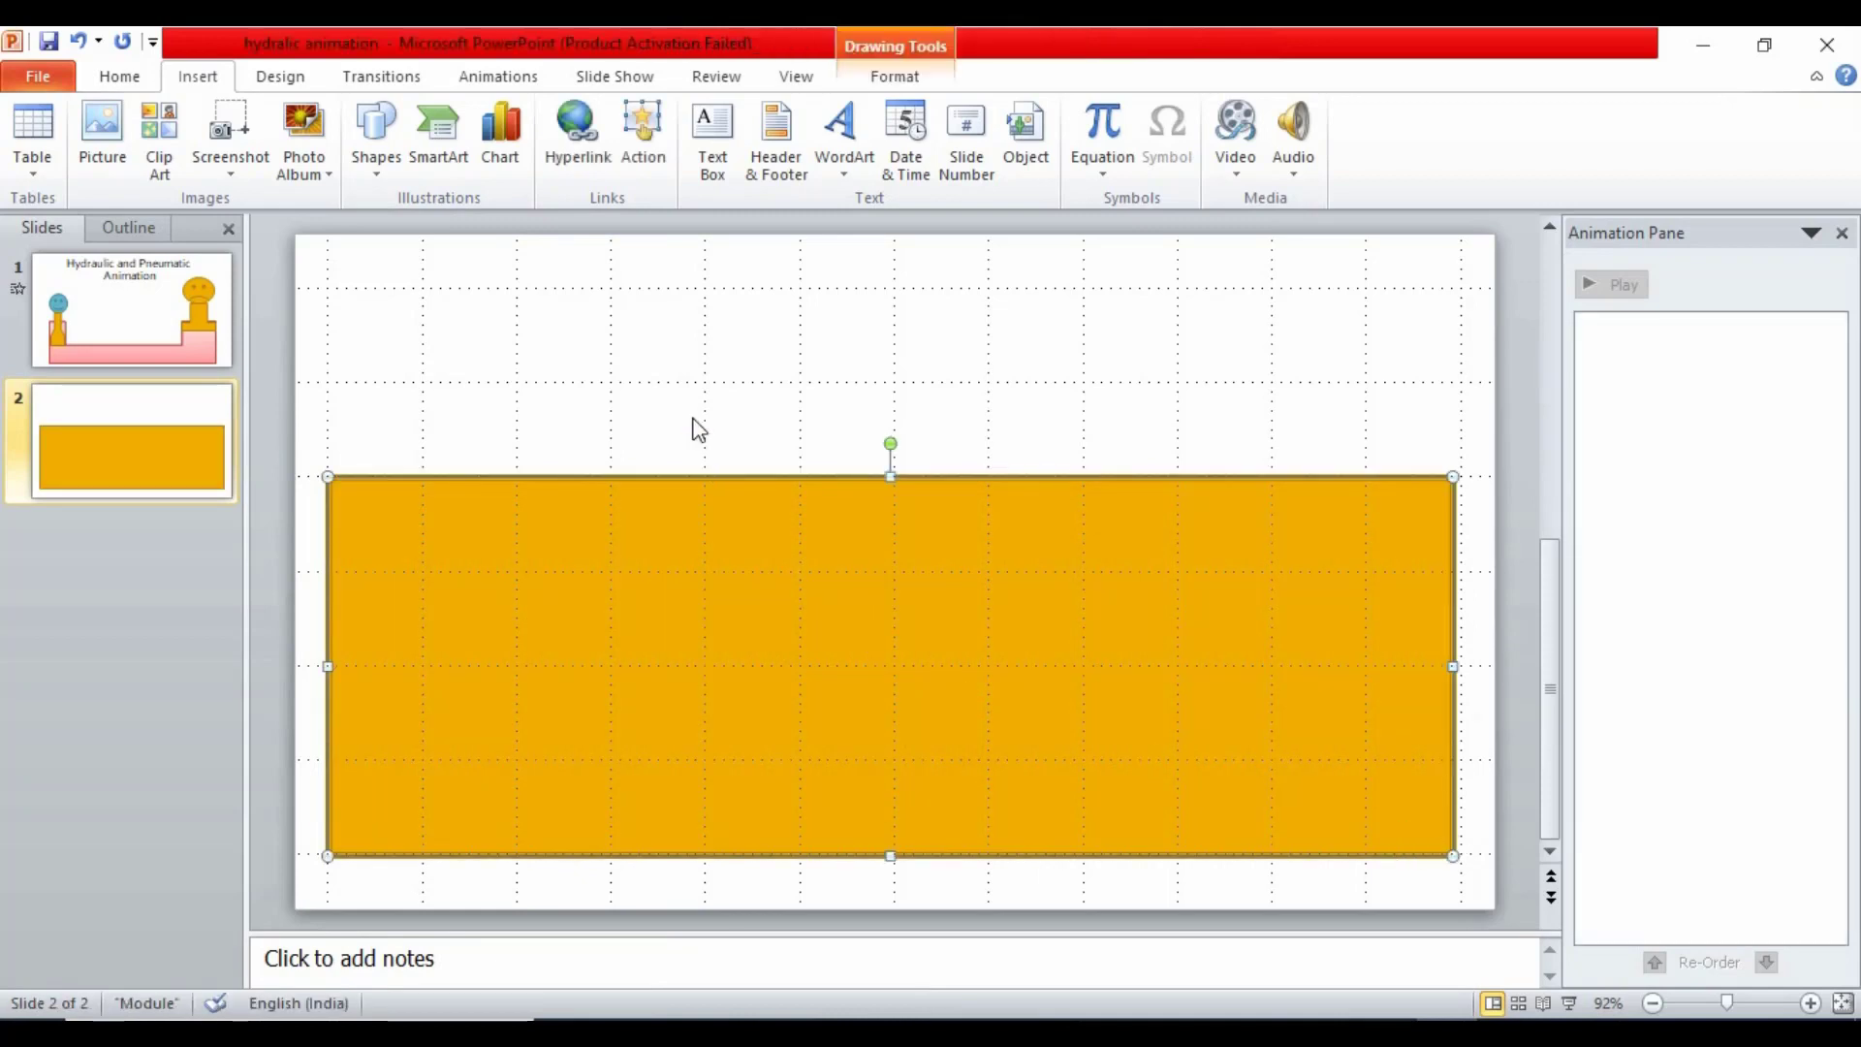
Apply the light blue gradient shape style to the rectangle in place of solid orange
double_click(578, 625)
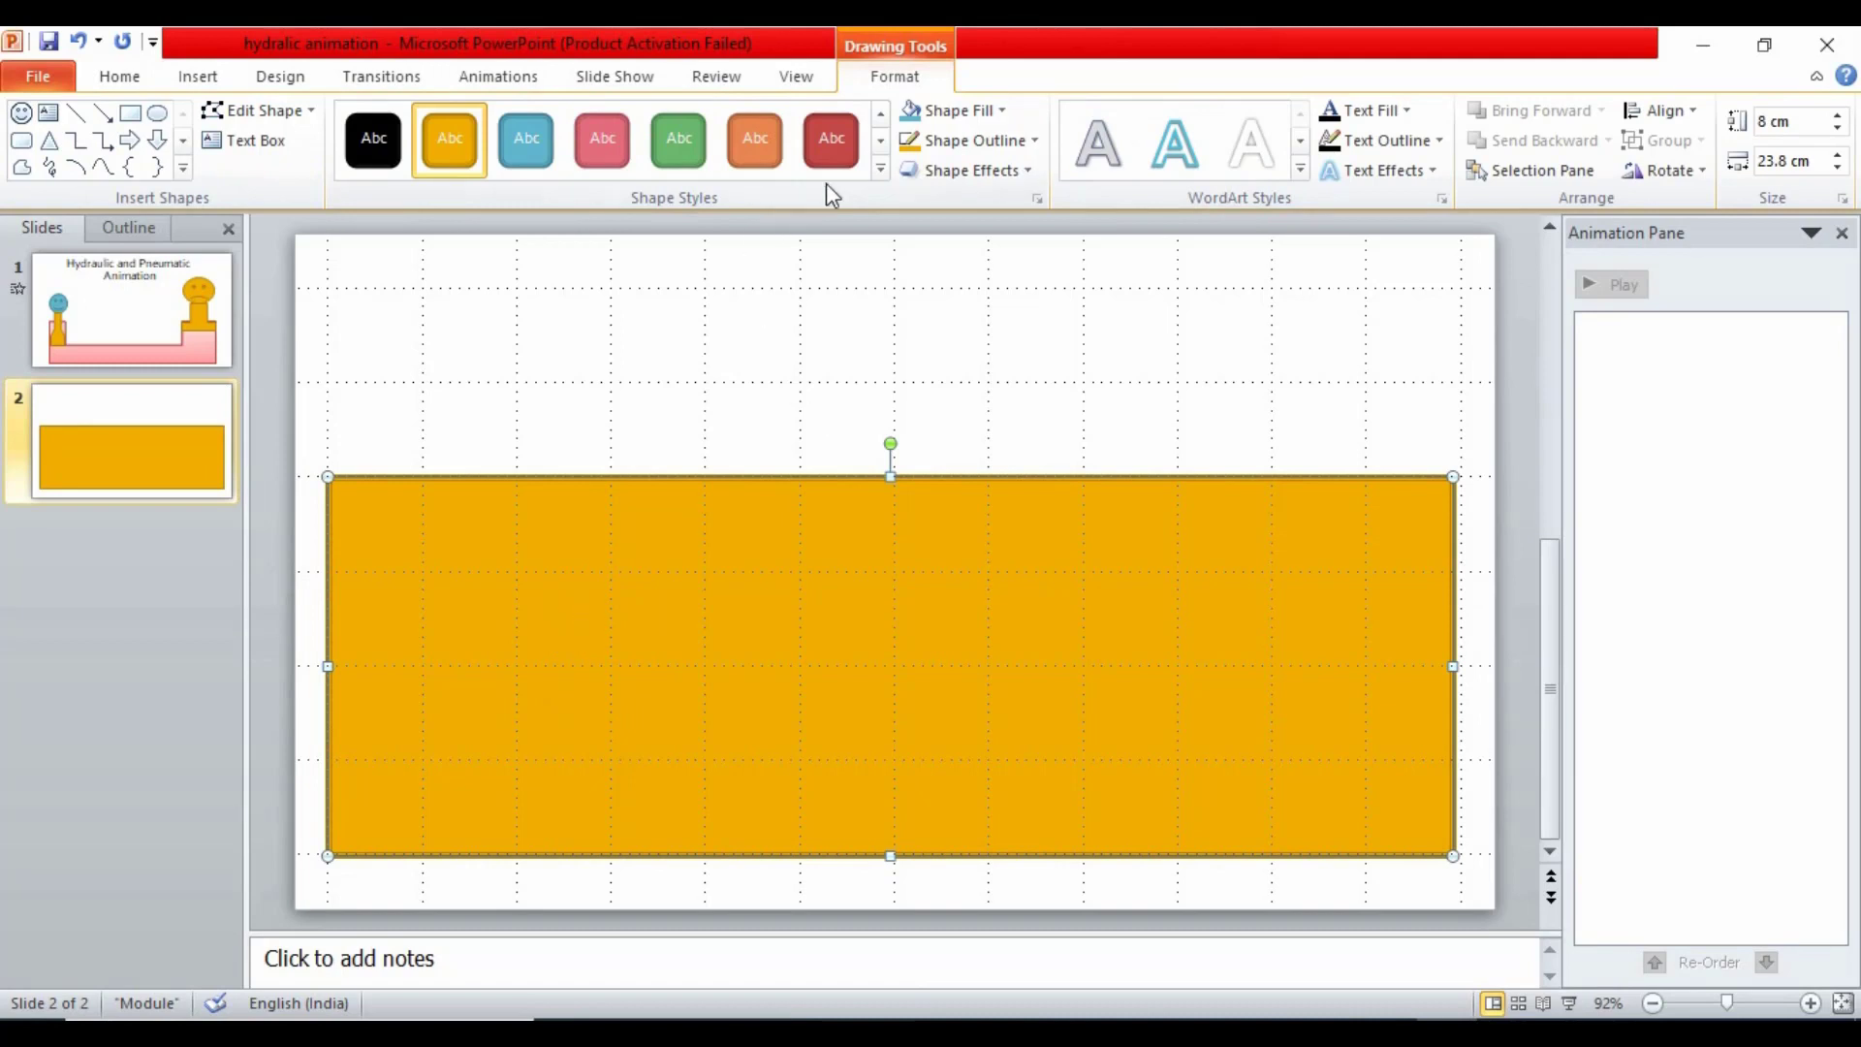
click(881, 166)
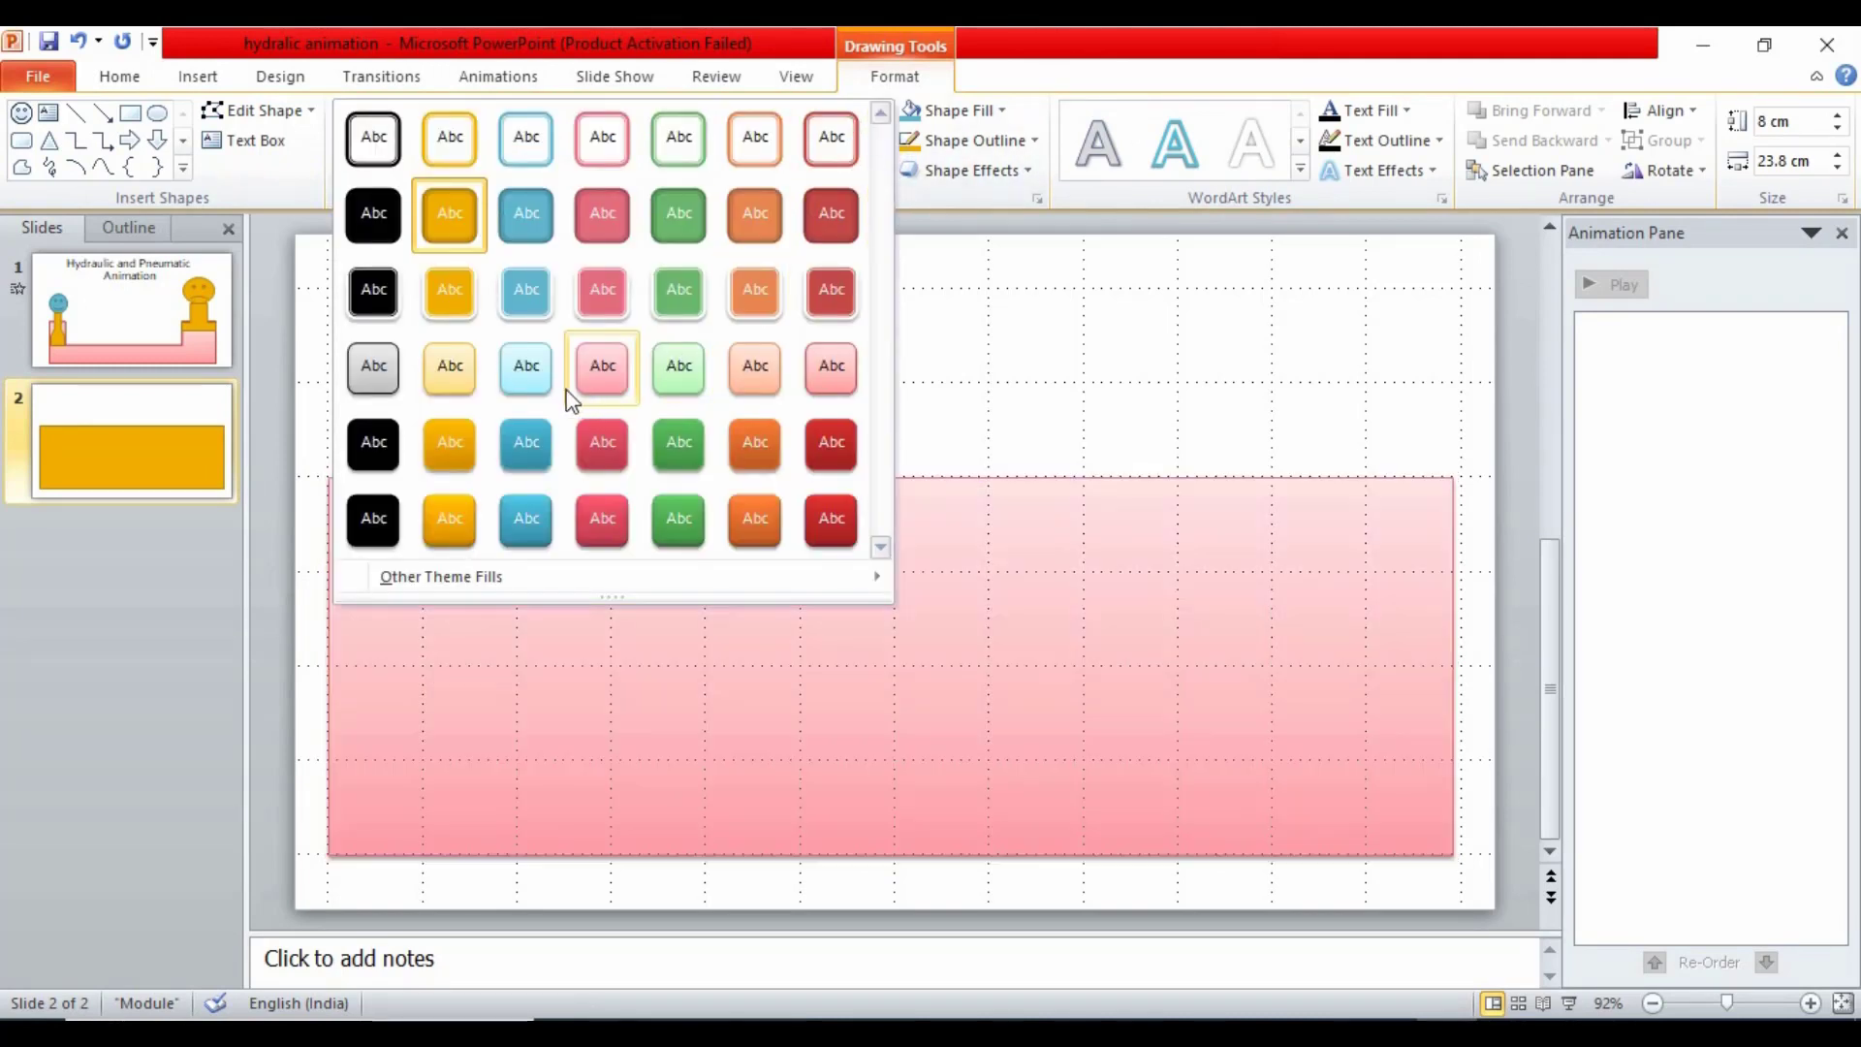
click(528, 371)
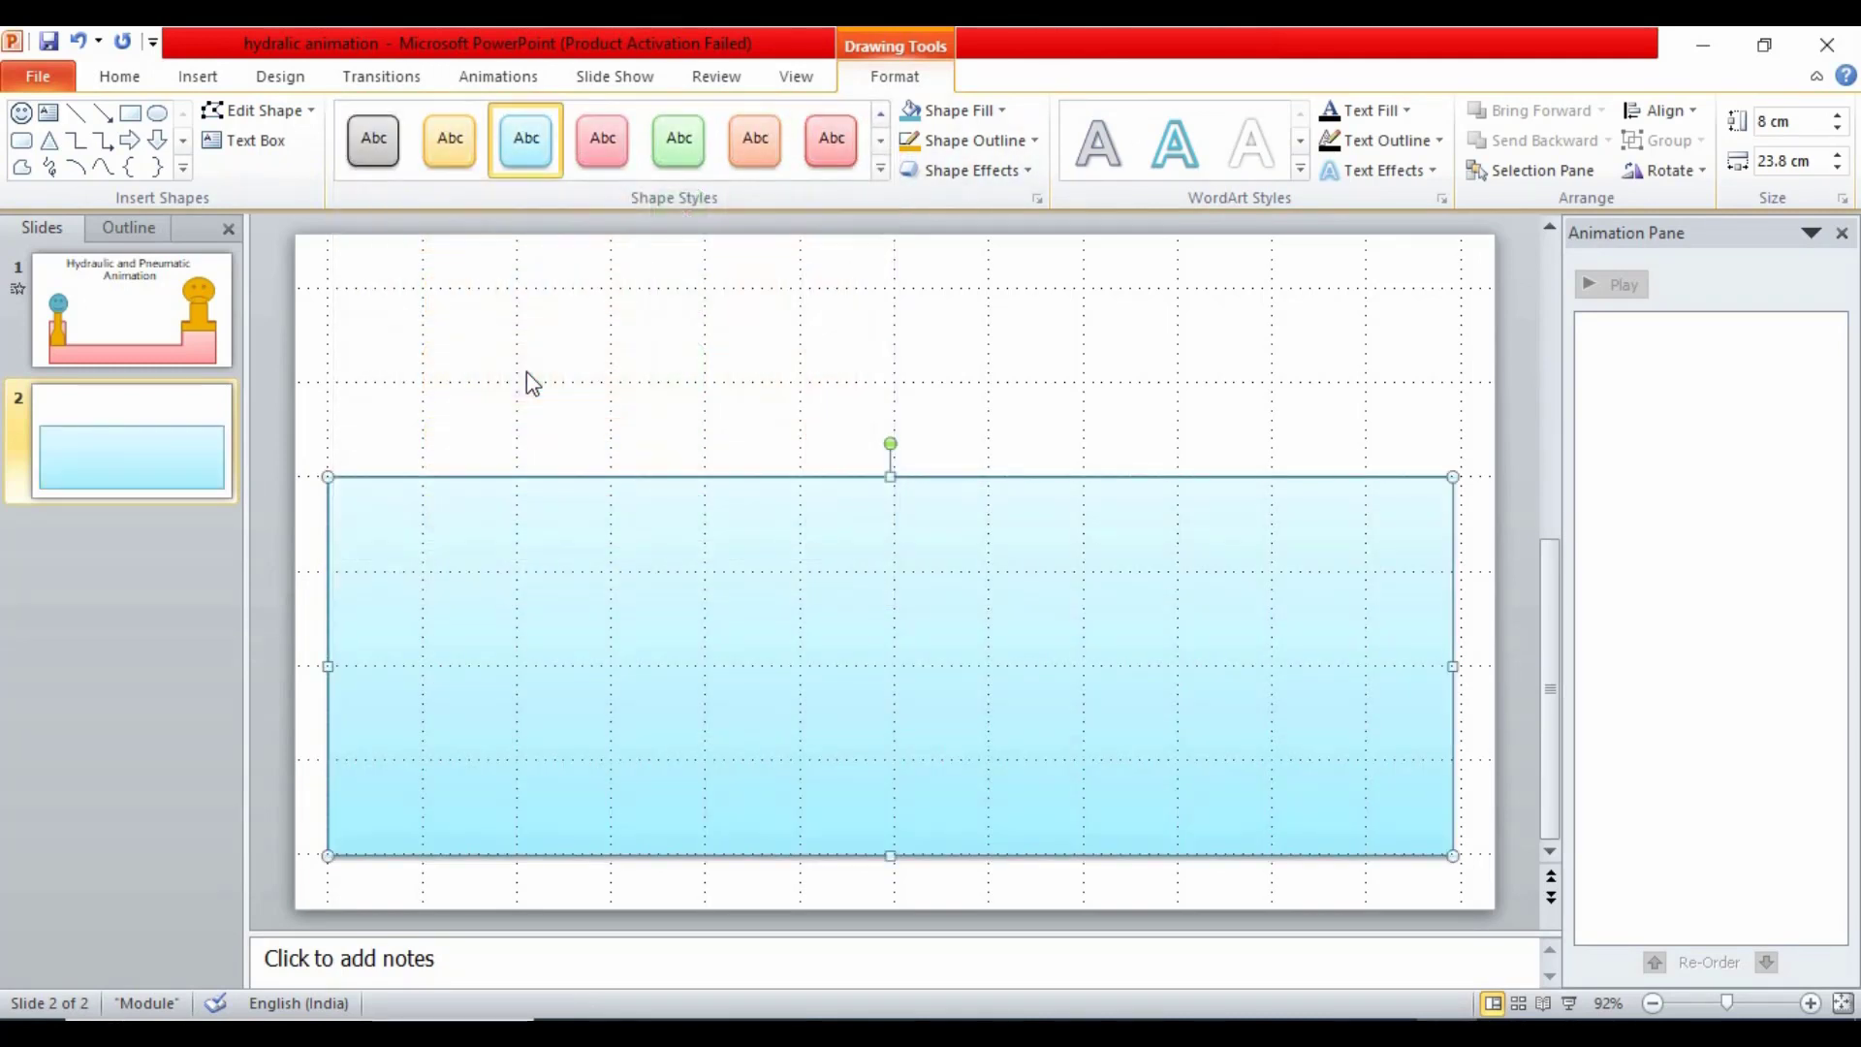
click(631, 599)
click(627, 602)
Enter Edit Points and add a first extra point on the rectangle's top edge
click(263, 111)
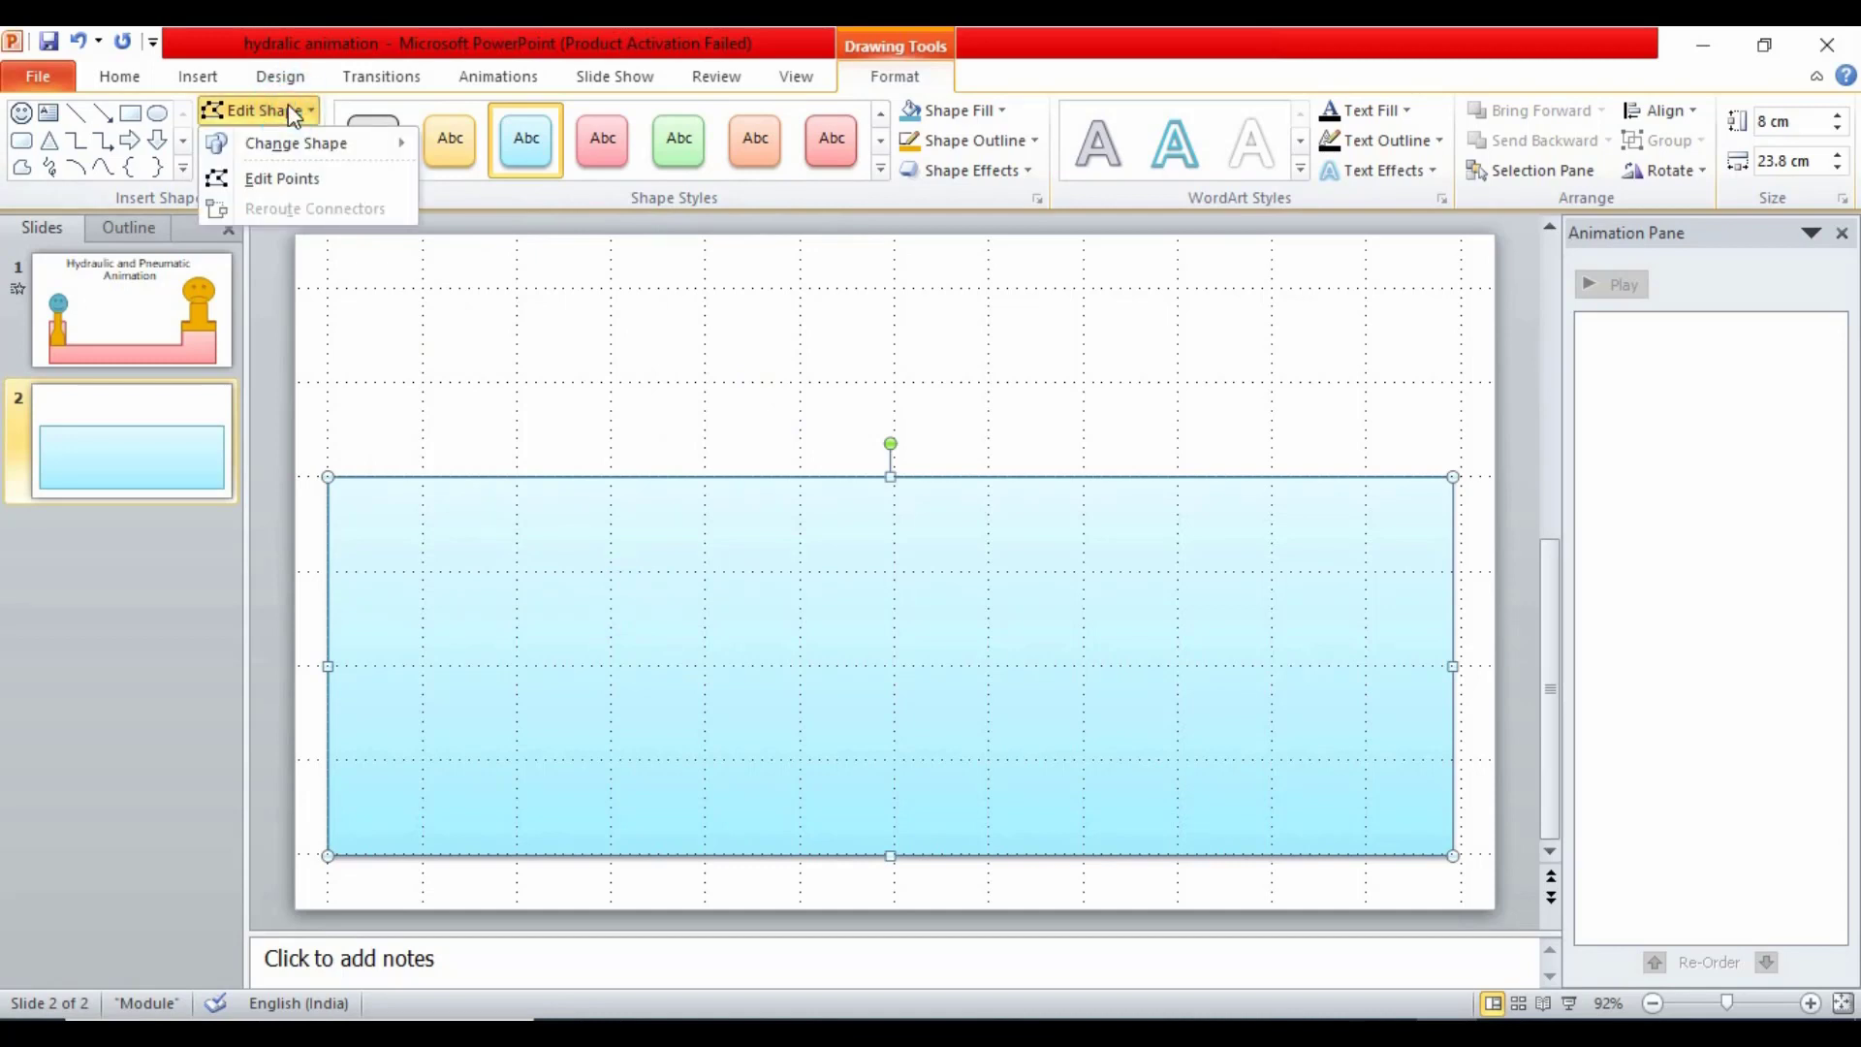
click(280, 178)
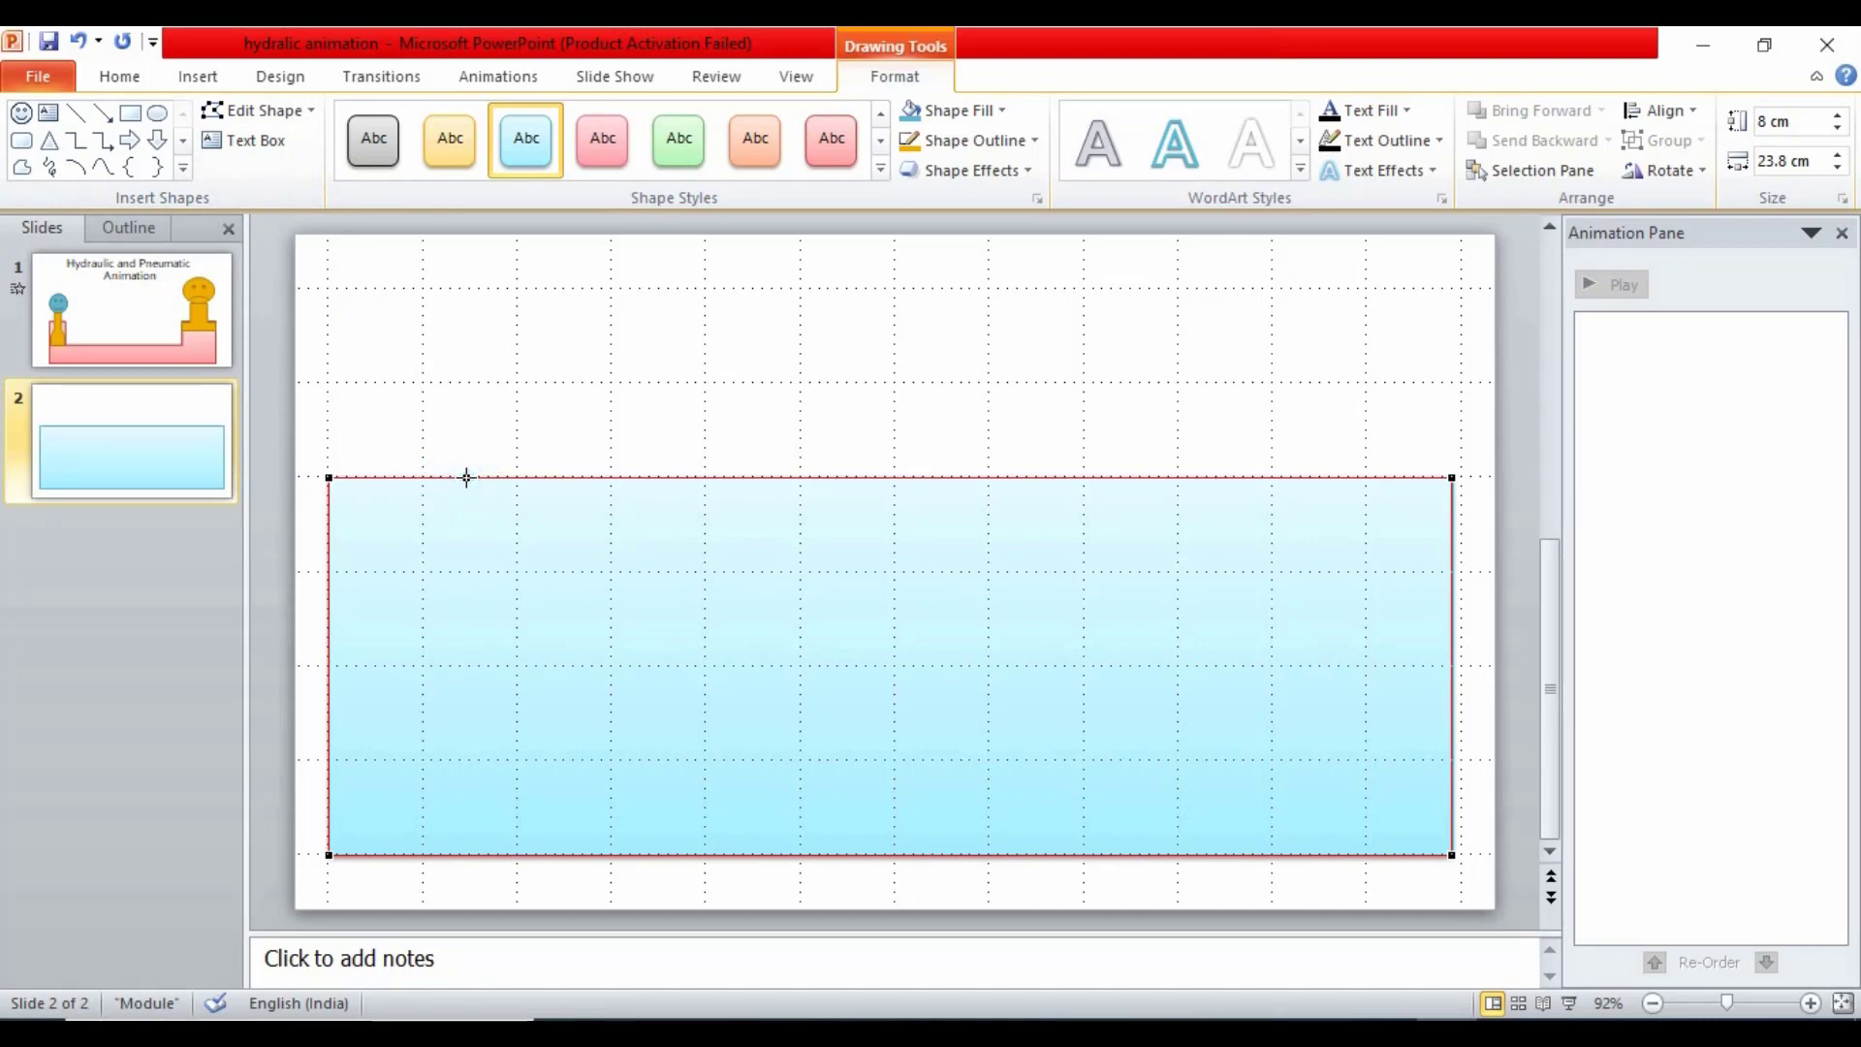
right_click(465, 477)
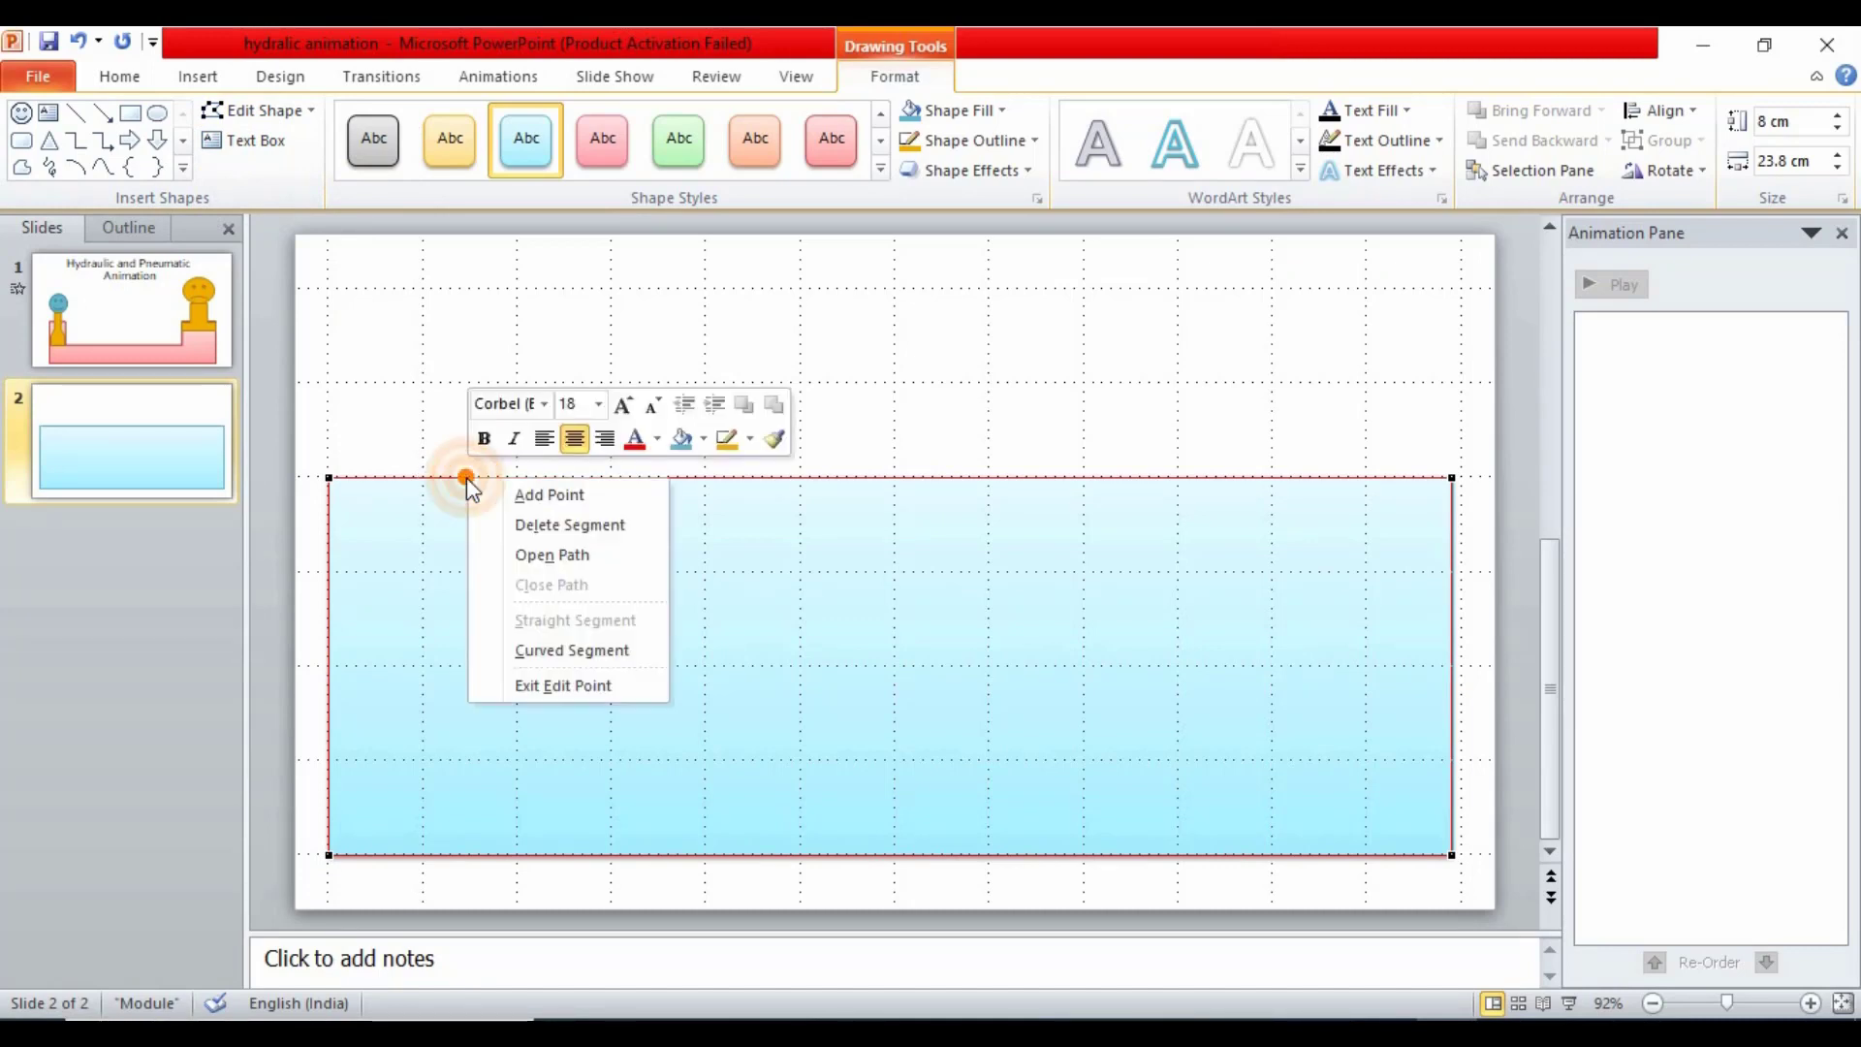
click(549, 495)
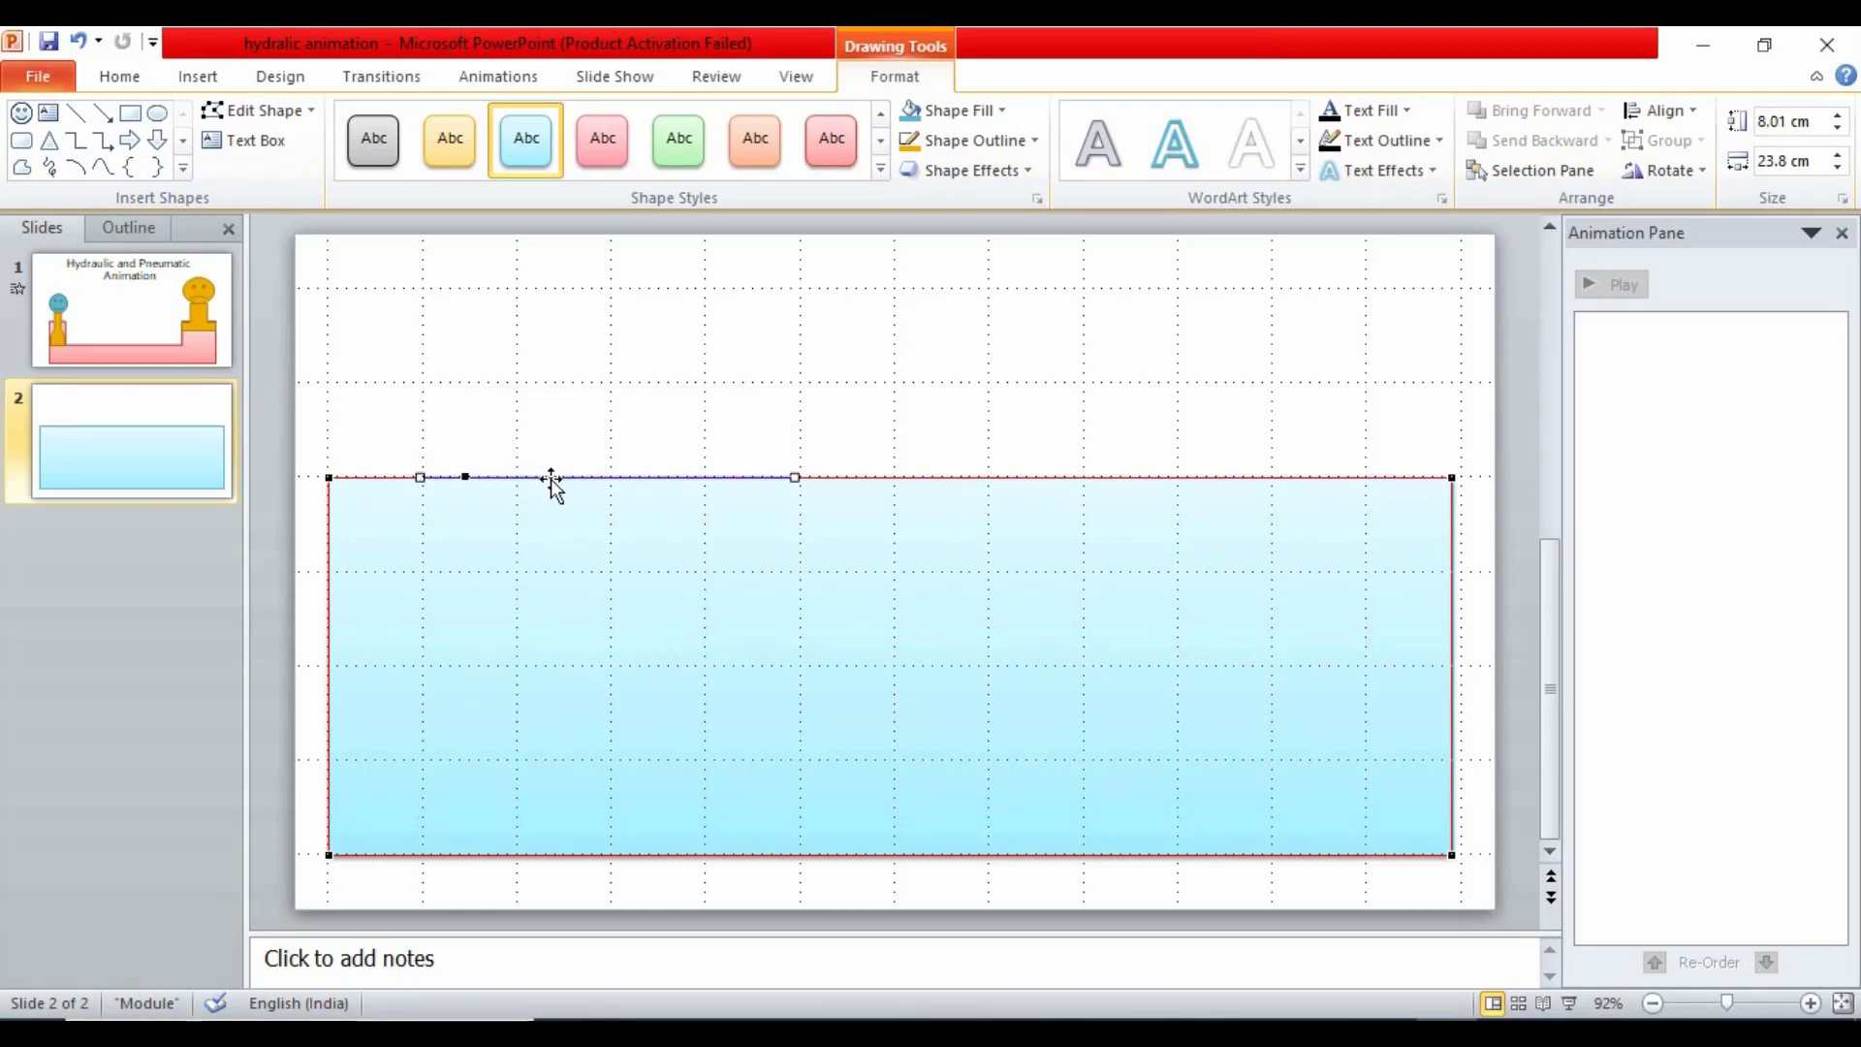
drag(550, 481, 541, 479)
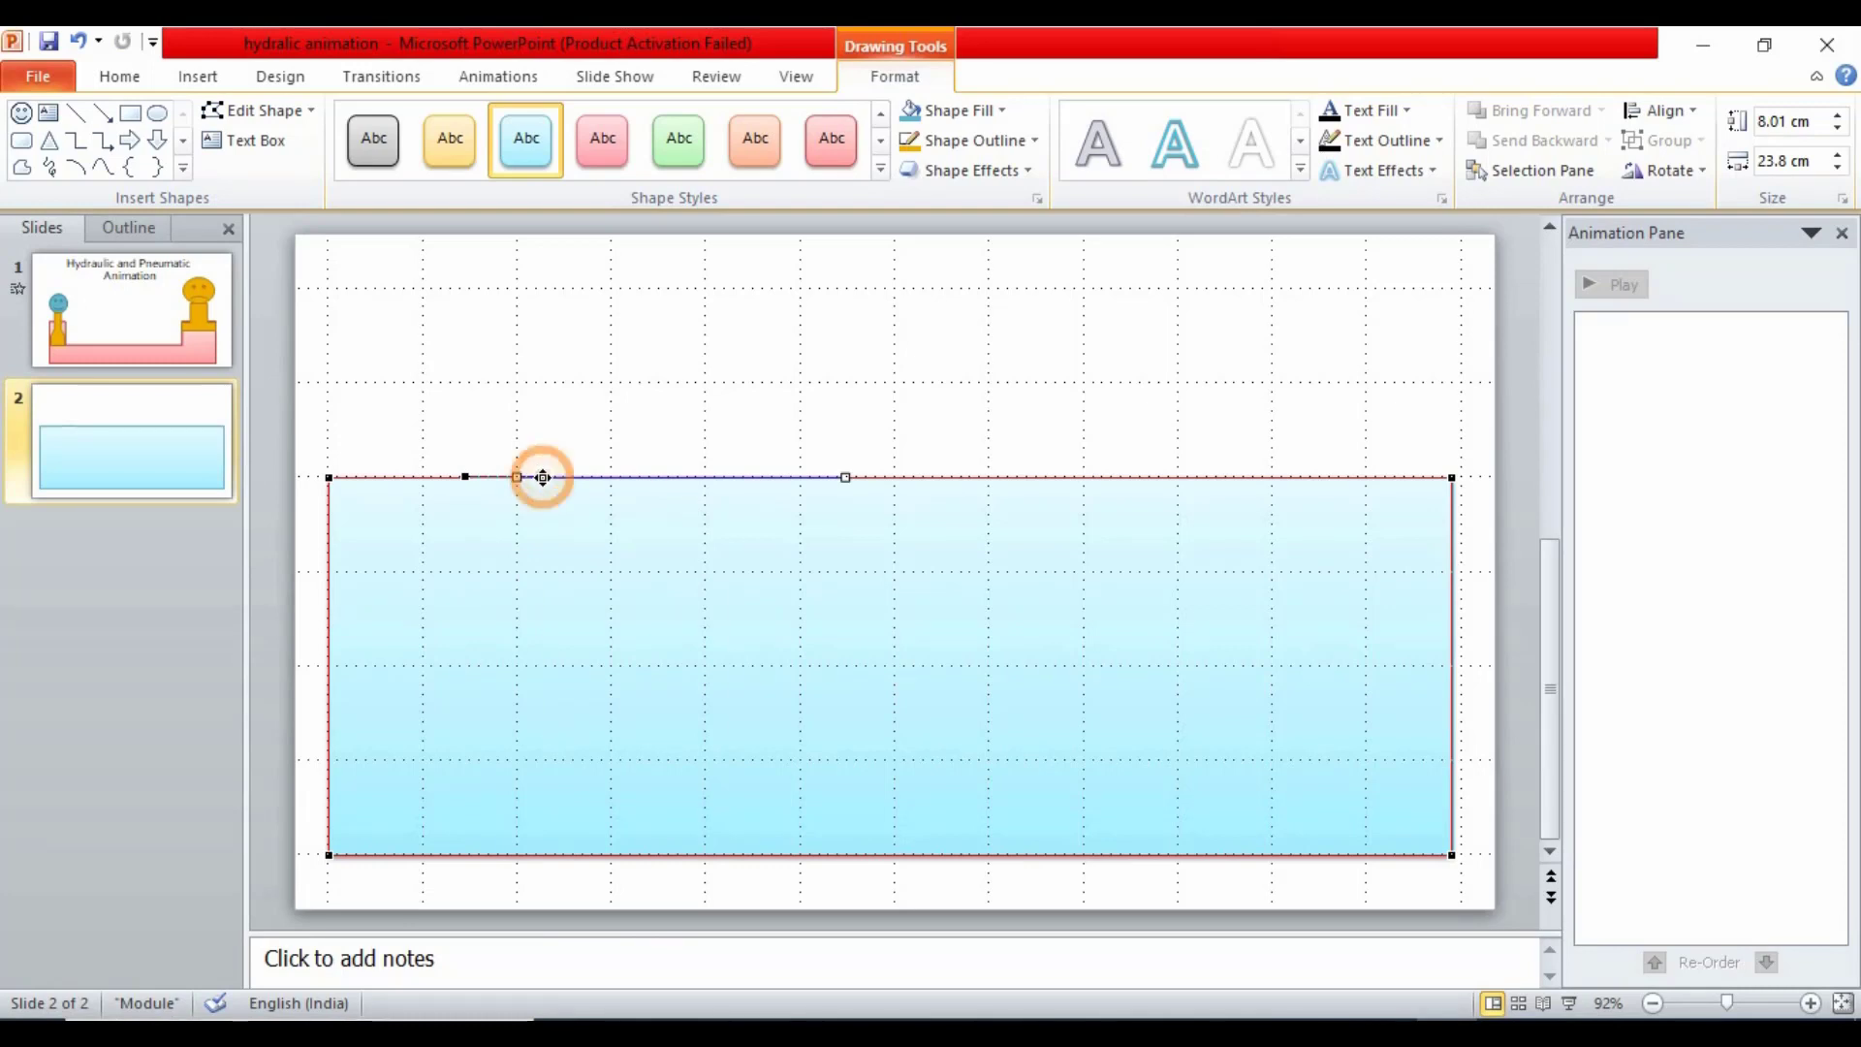
Add further points along the top edge, including two near the right column
right_click(541, 479)
click(611, 496)
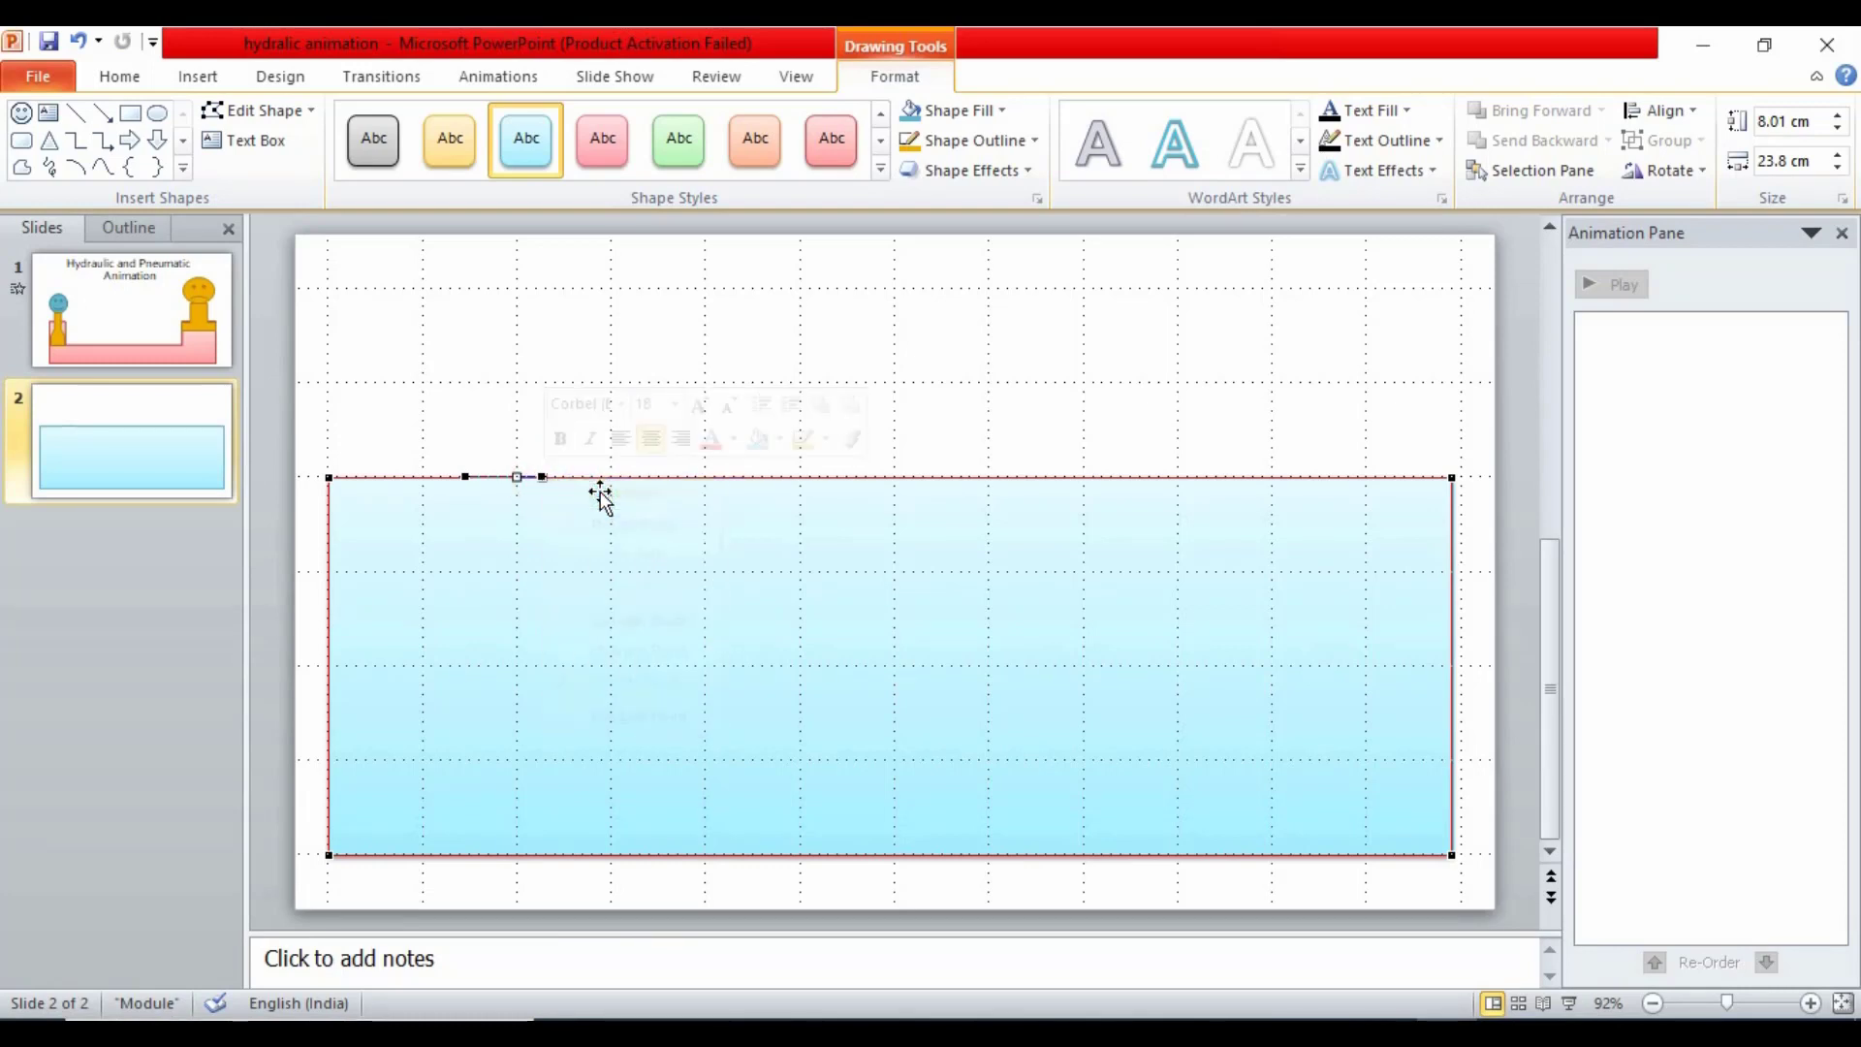
click(1229, 477)
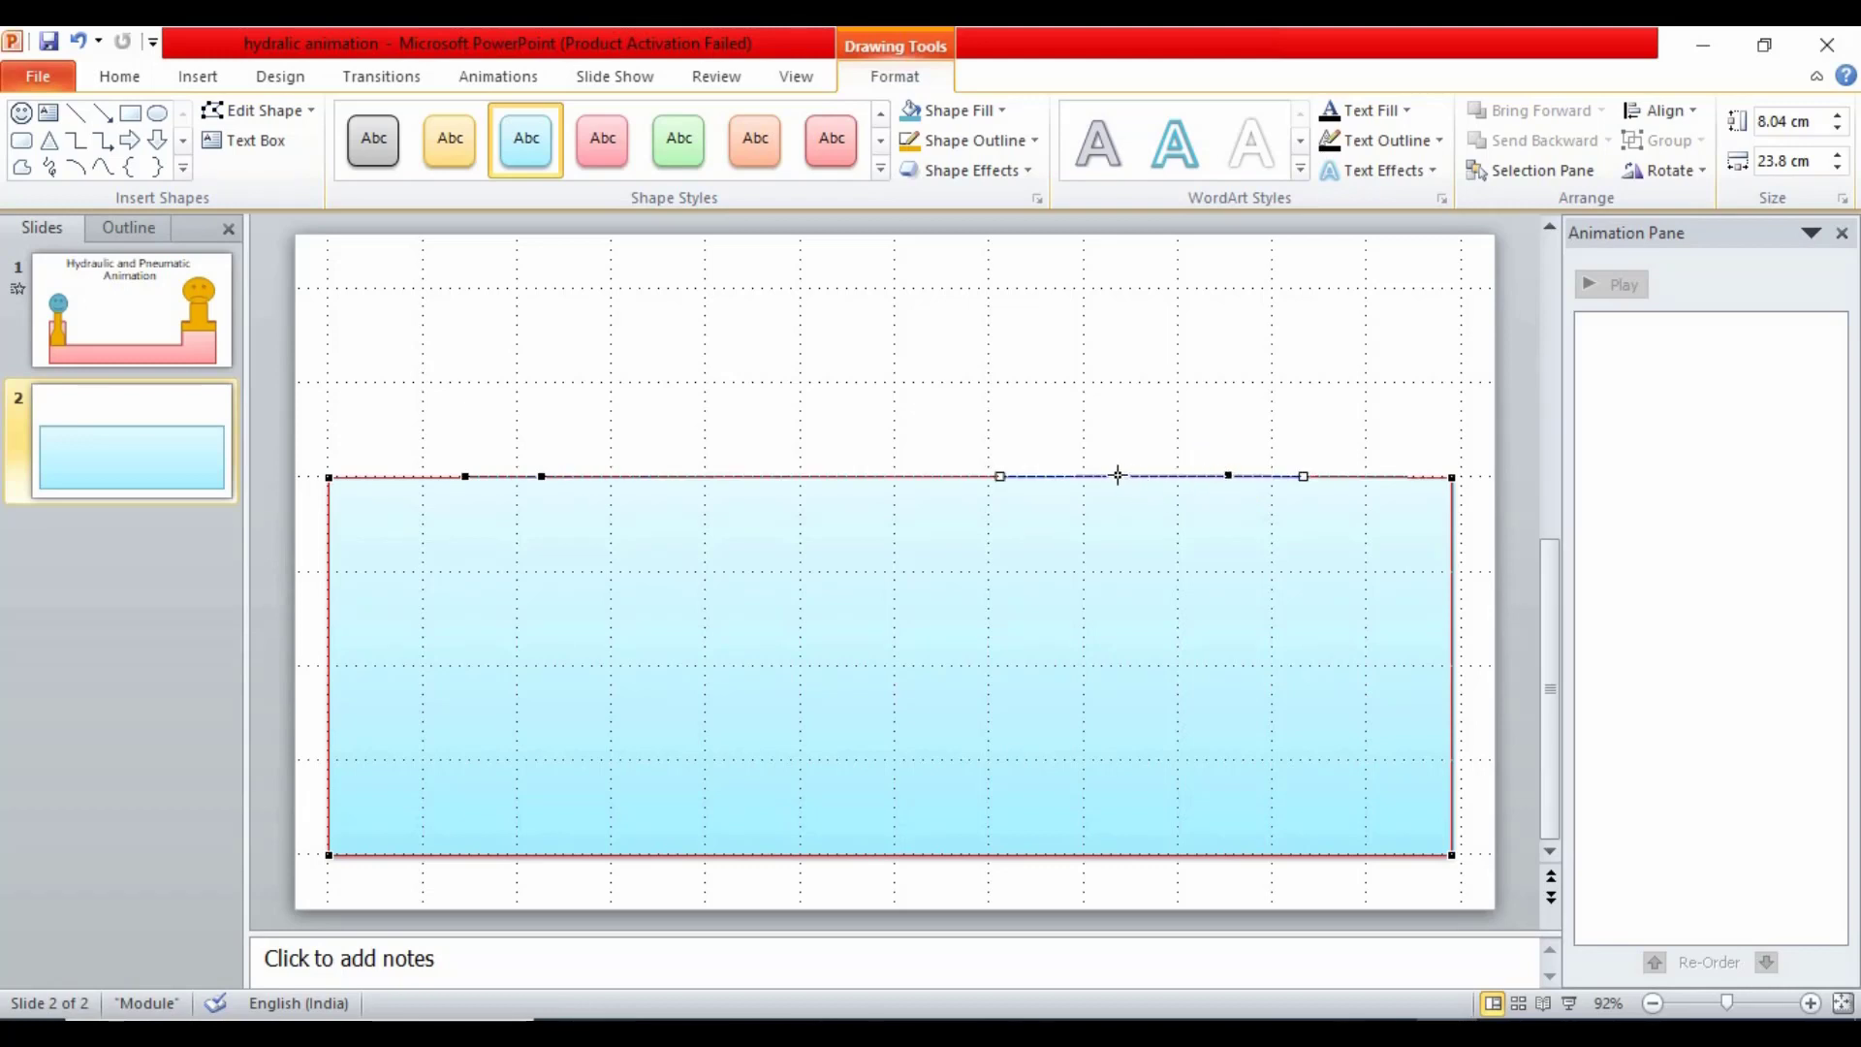
click(1138, 476)
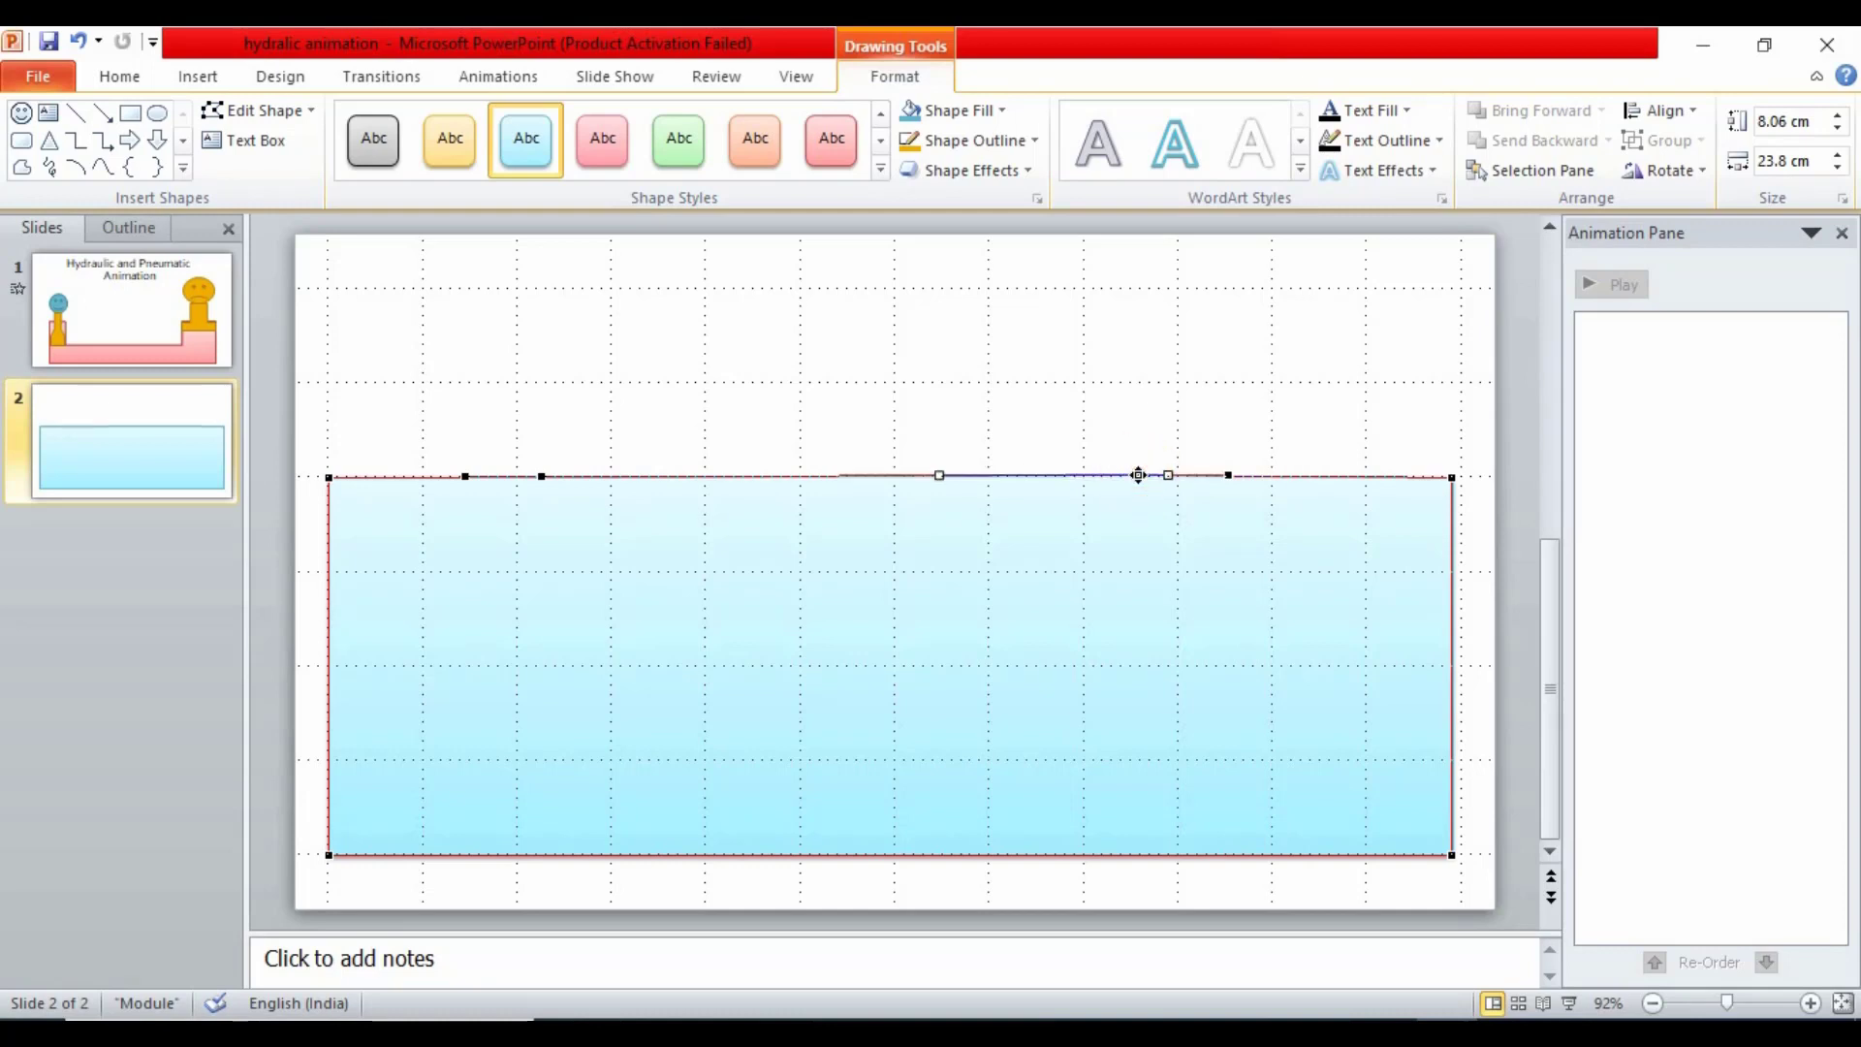
click(1139, 475)
Drag the inner top-edge points down to carve a deep central trough between two side columns
drag(1139, 476, 1230, 732)
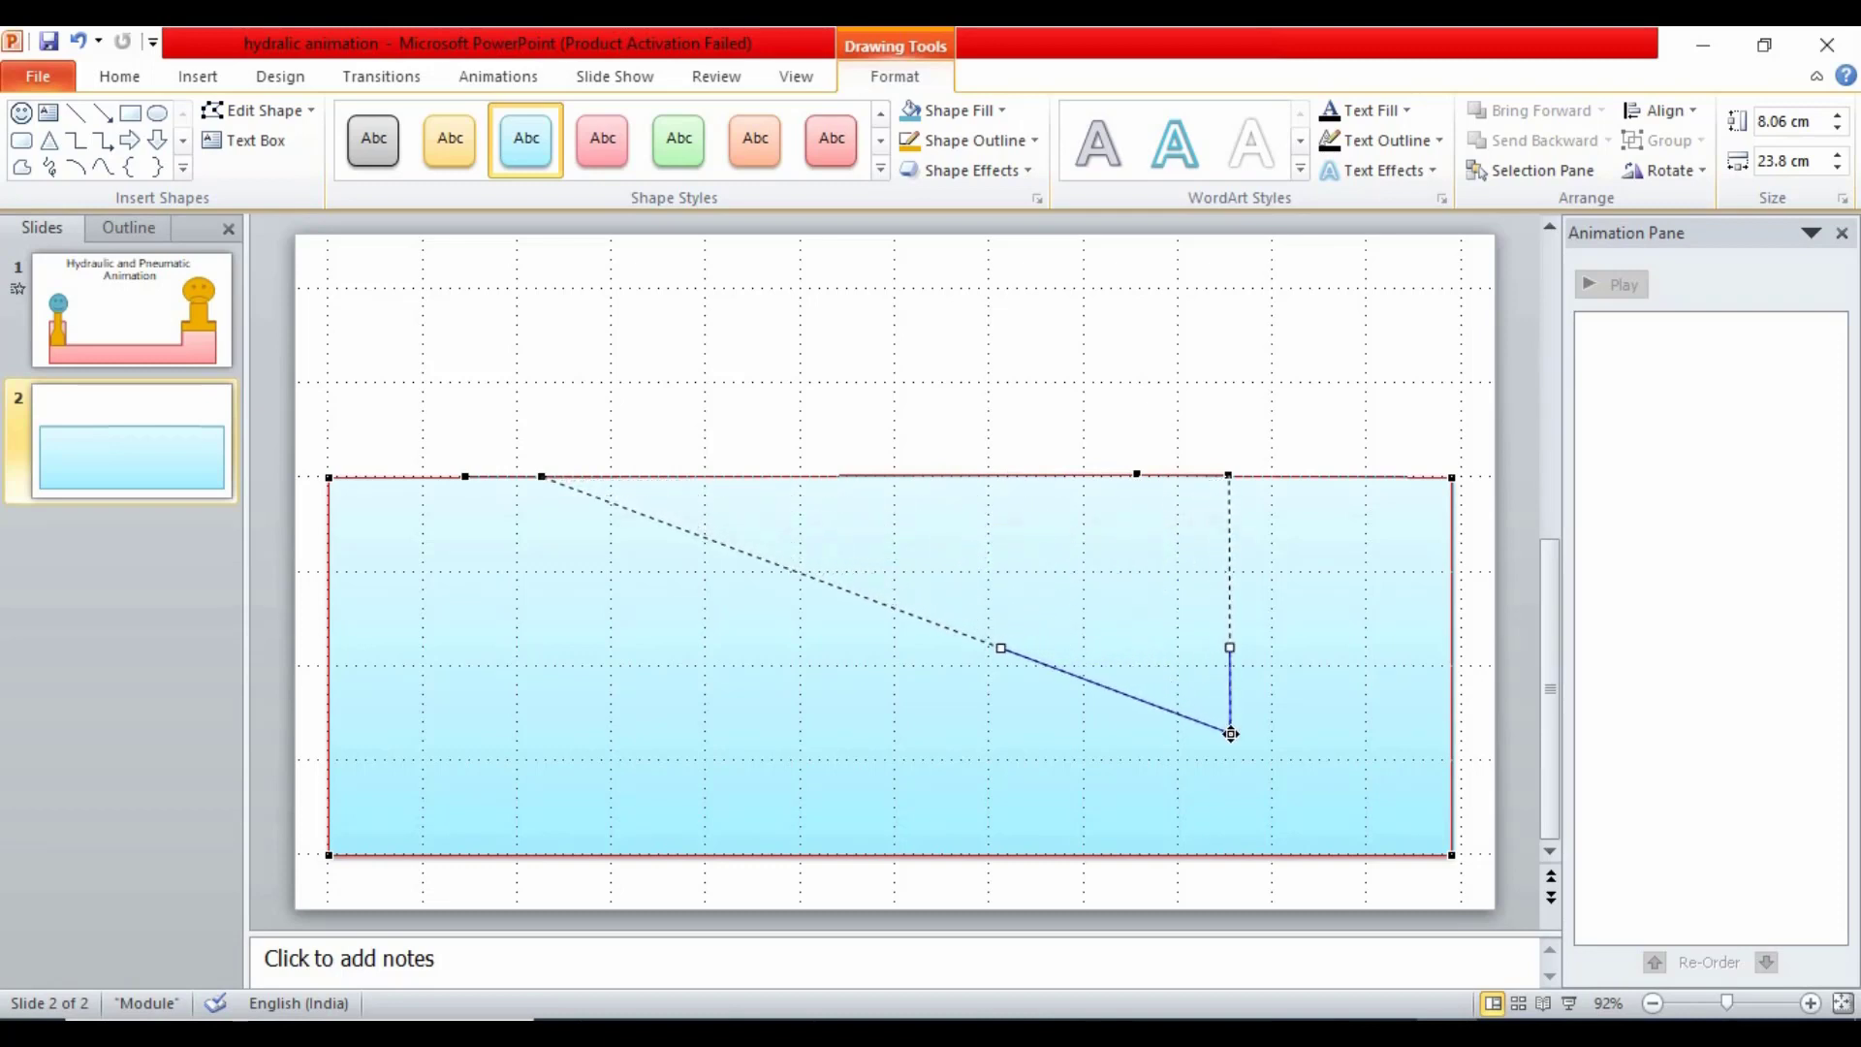
drag(1230, 732, 1228, 756)
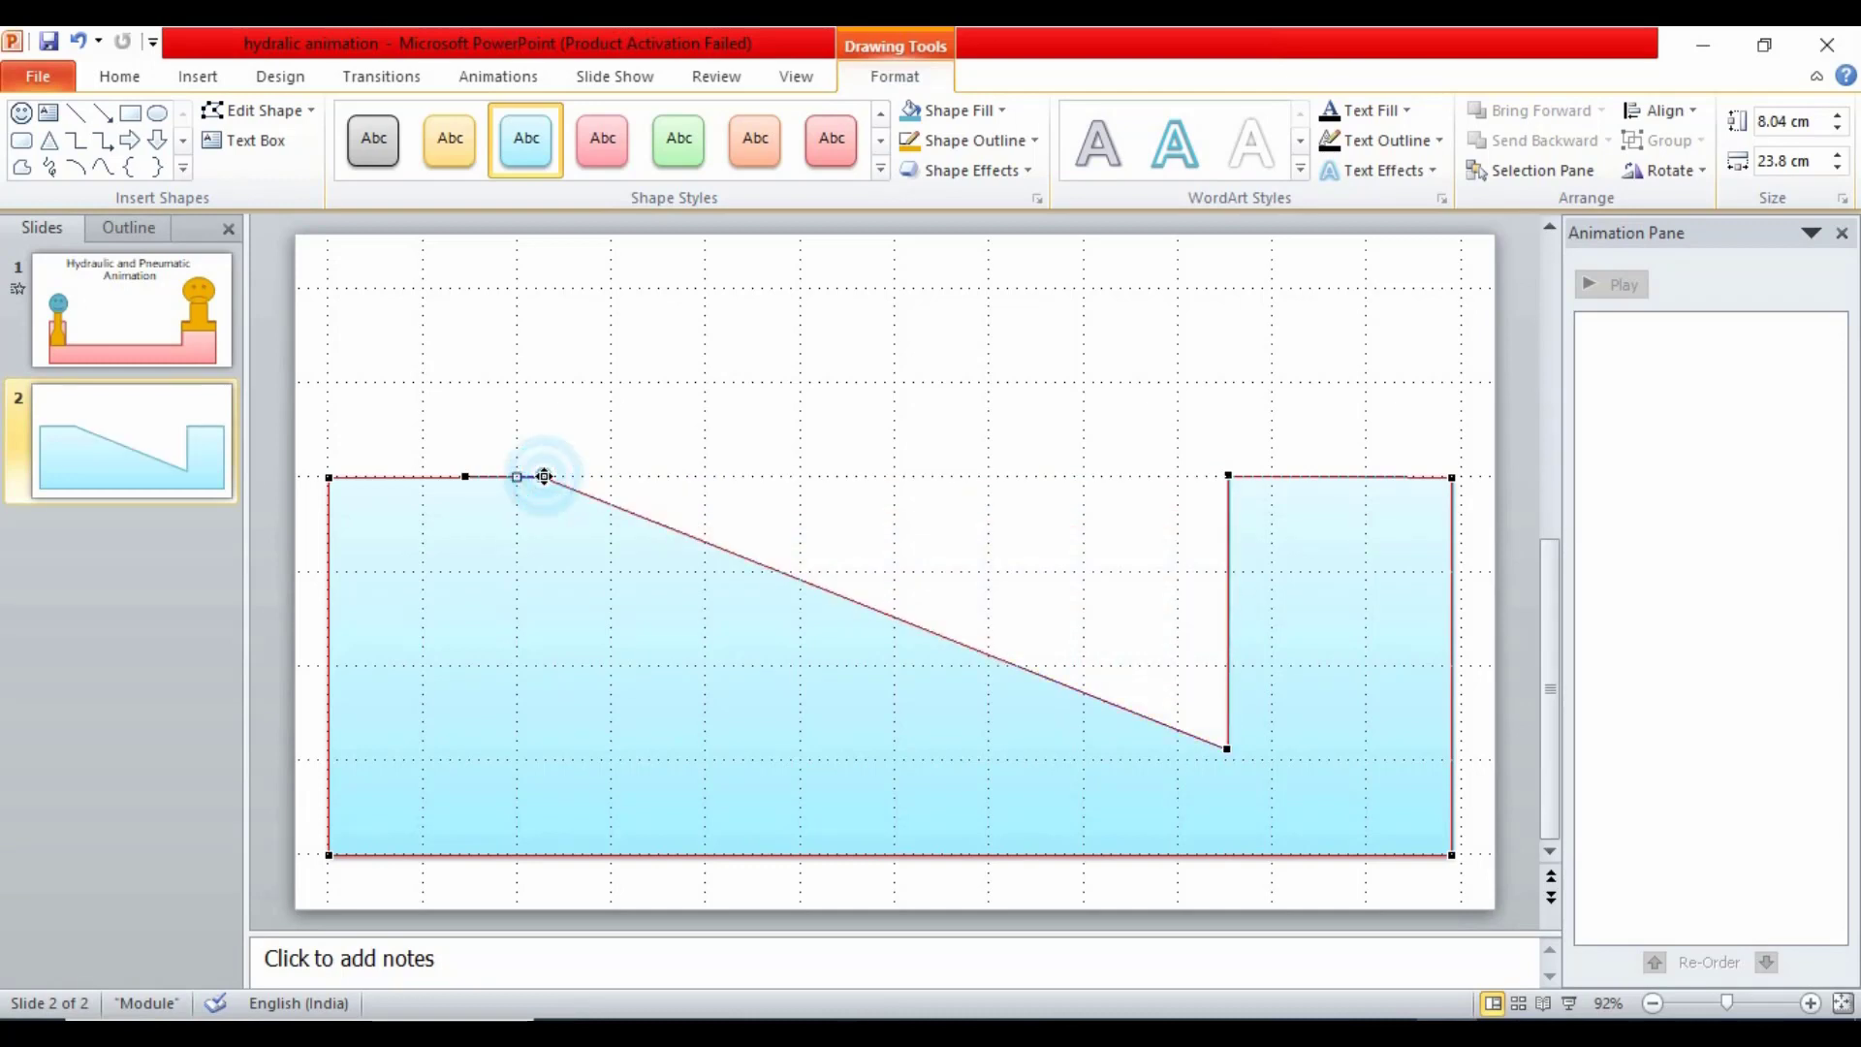
drag(544, 477, 521, 752)
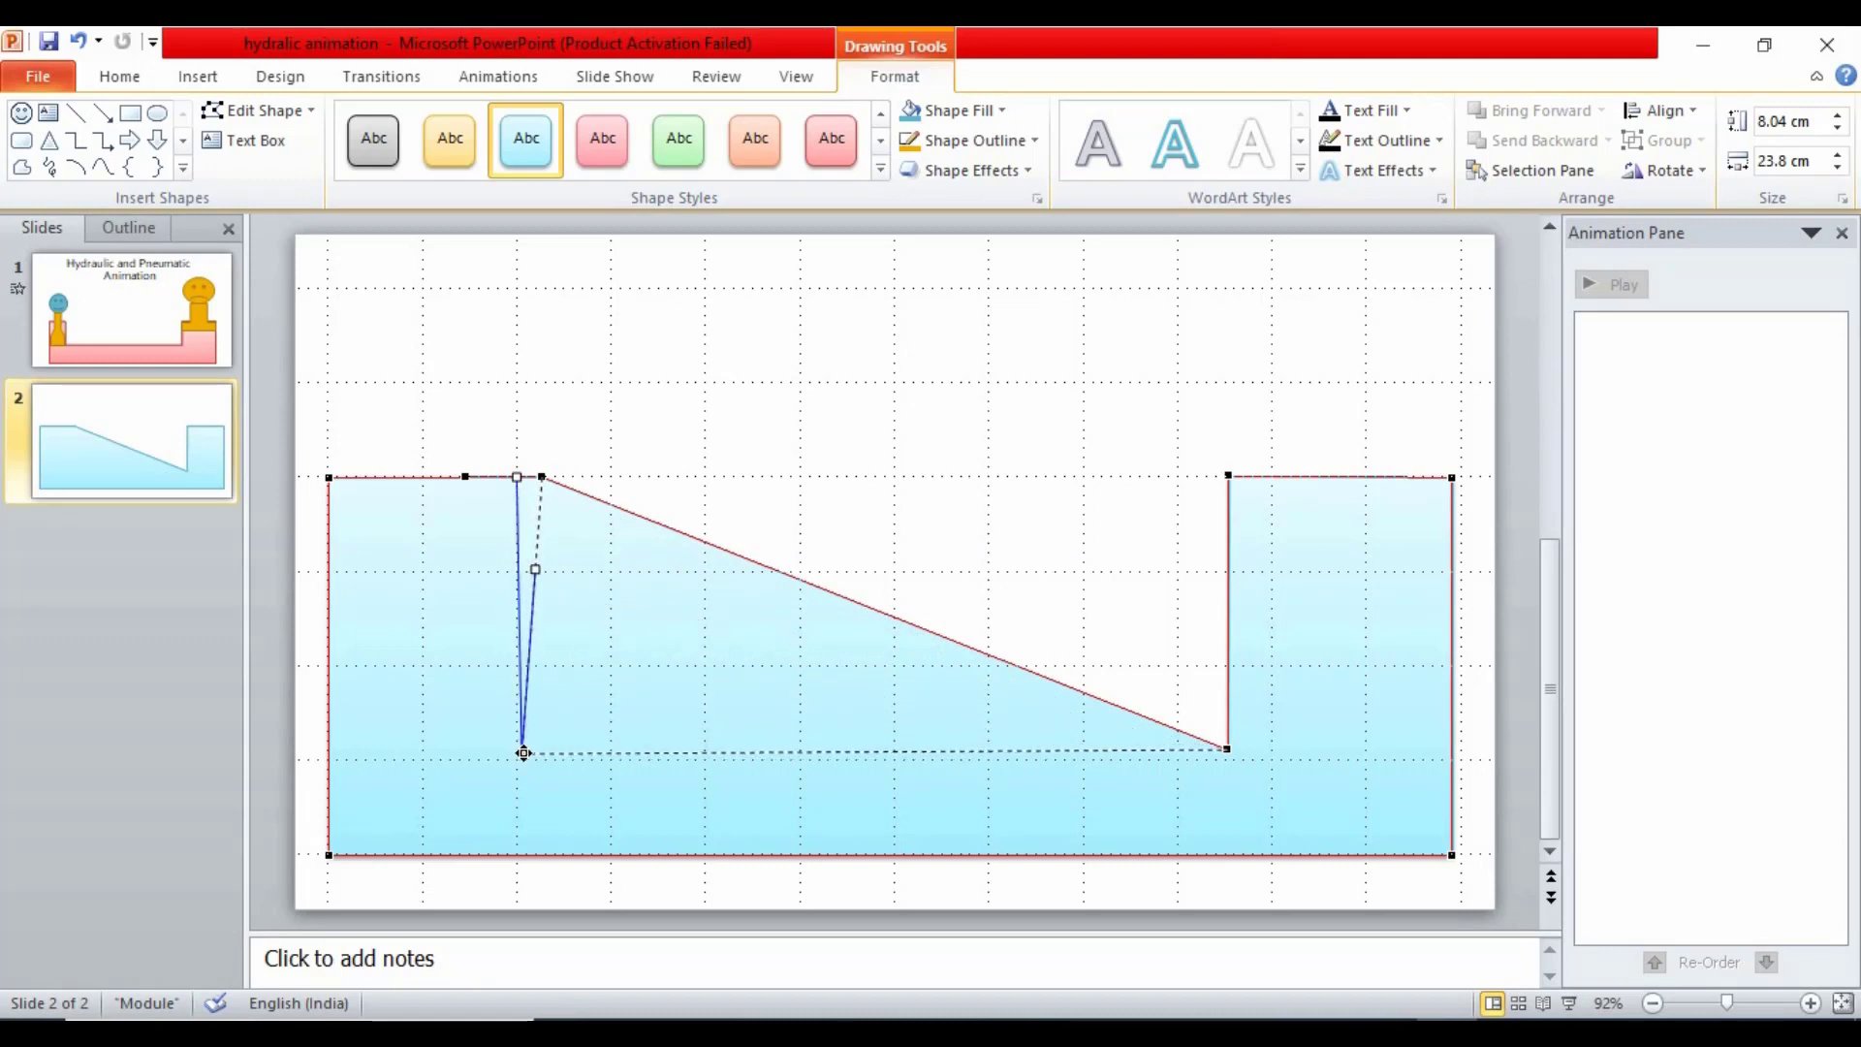
drag(522, 752, 528, 749)
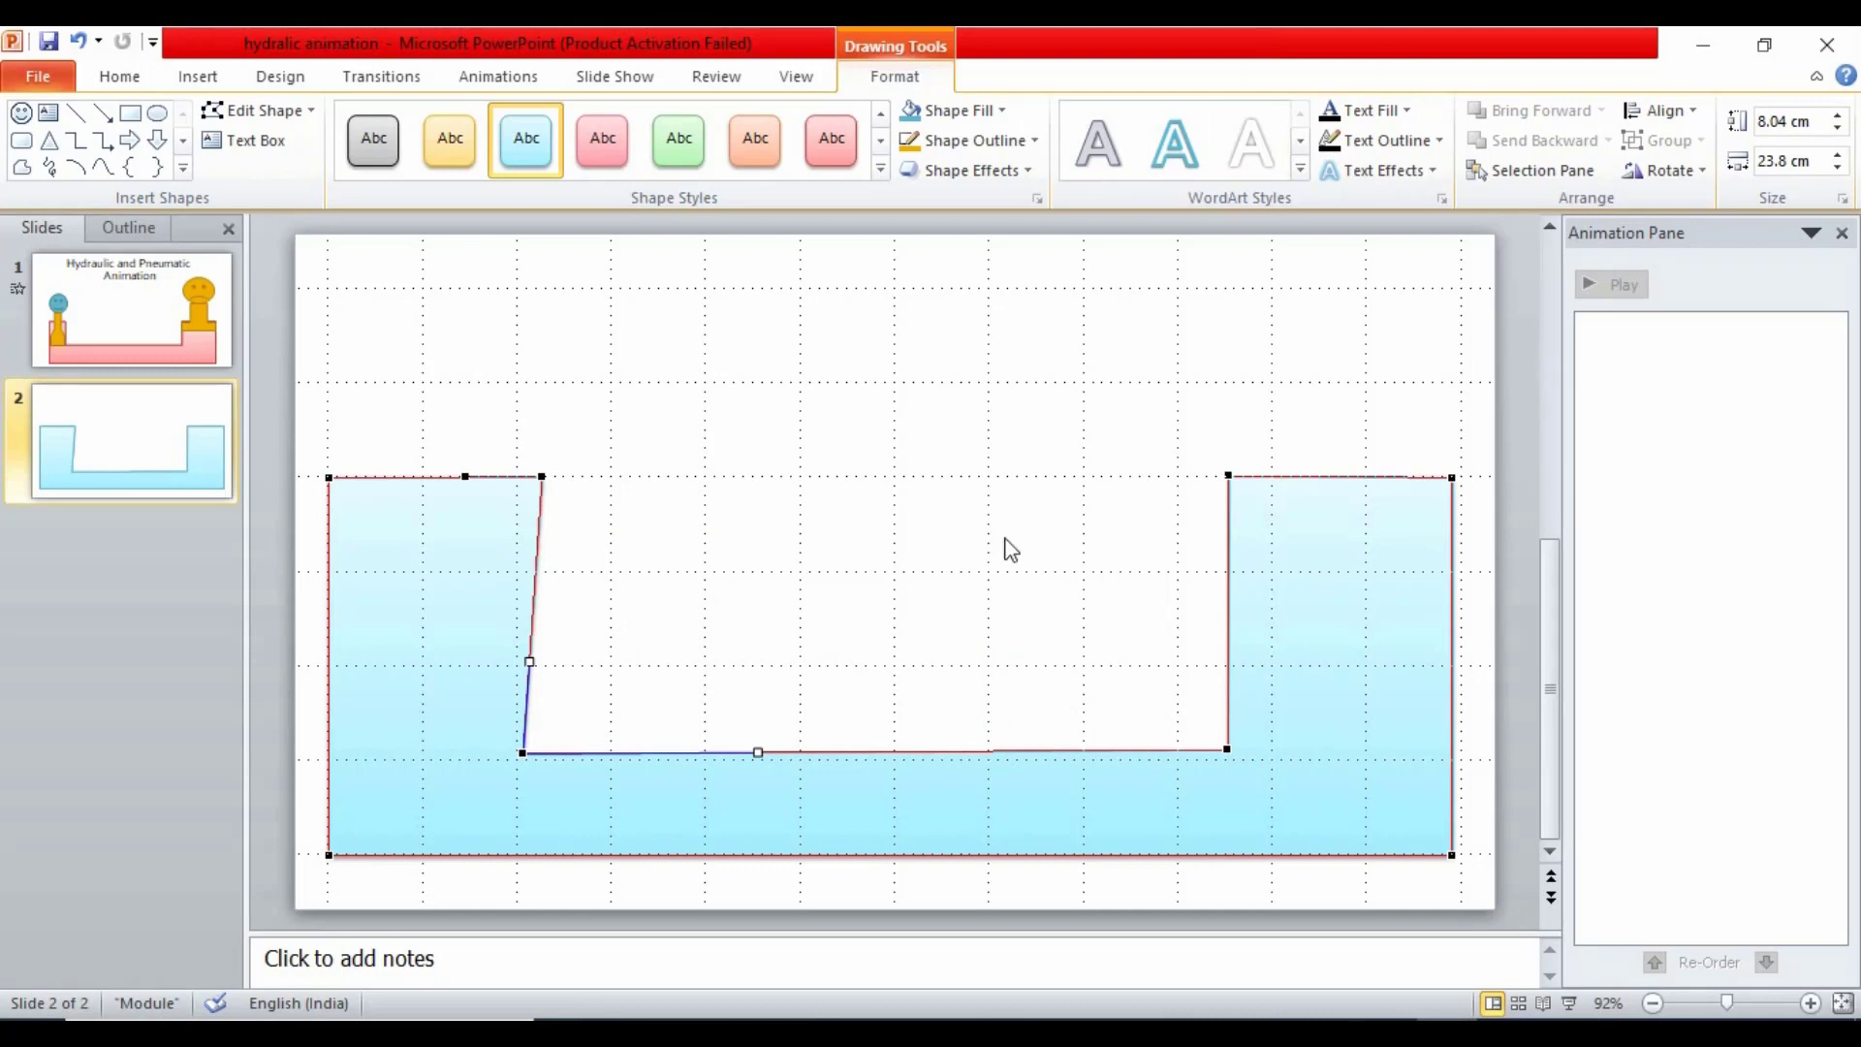
drag(524, 755, 547, 760)
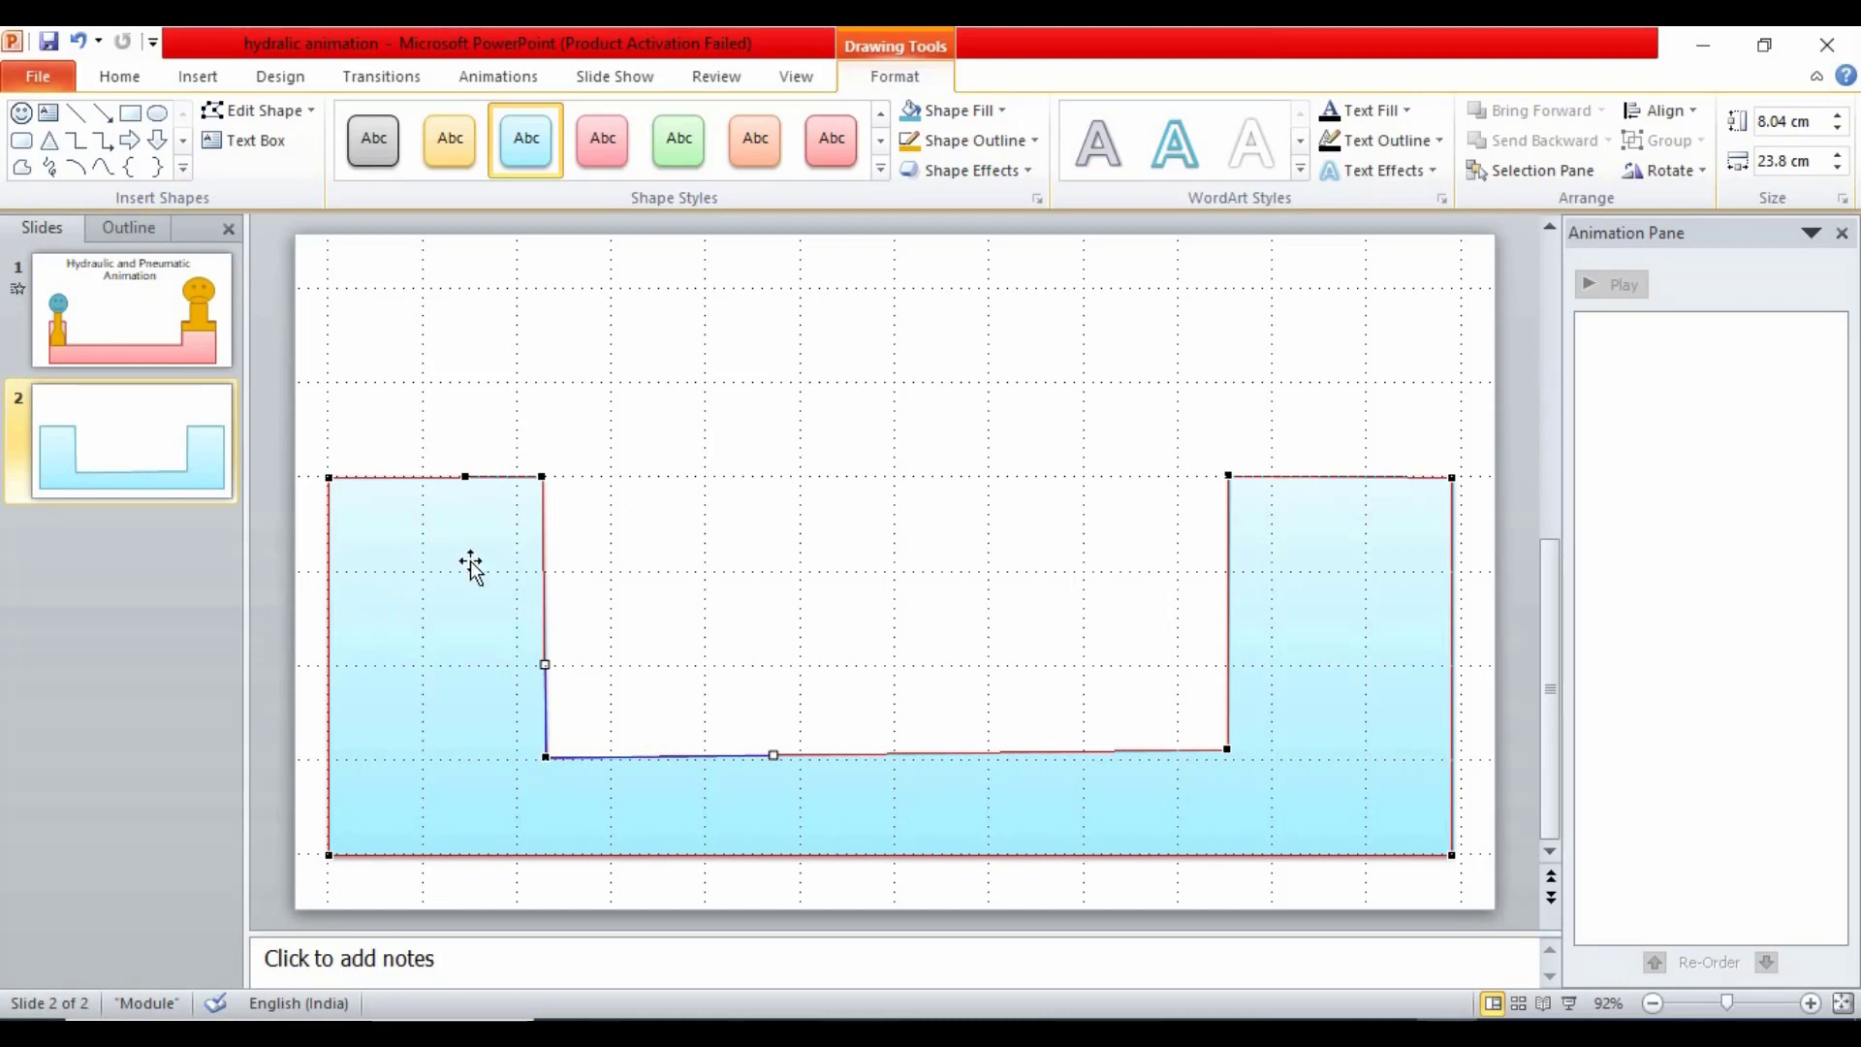
click(541, 474)
mouse_move(542, 474)
mouse_down()
mouse_move(462, 710)
mouse_move(467, 759)
mouse_up()
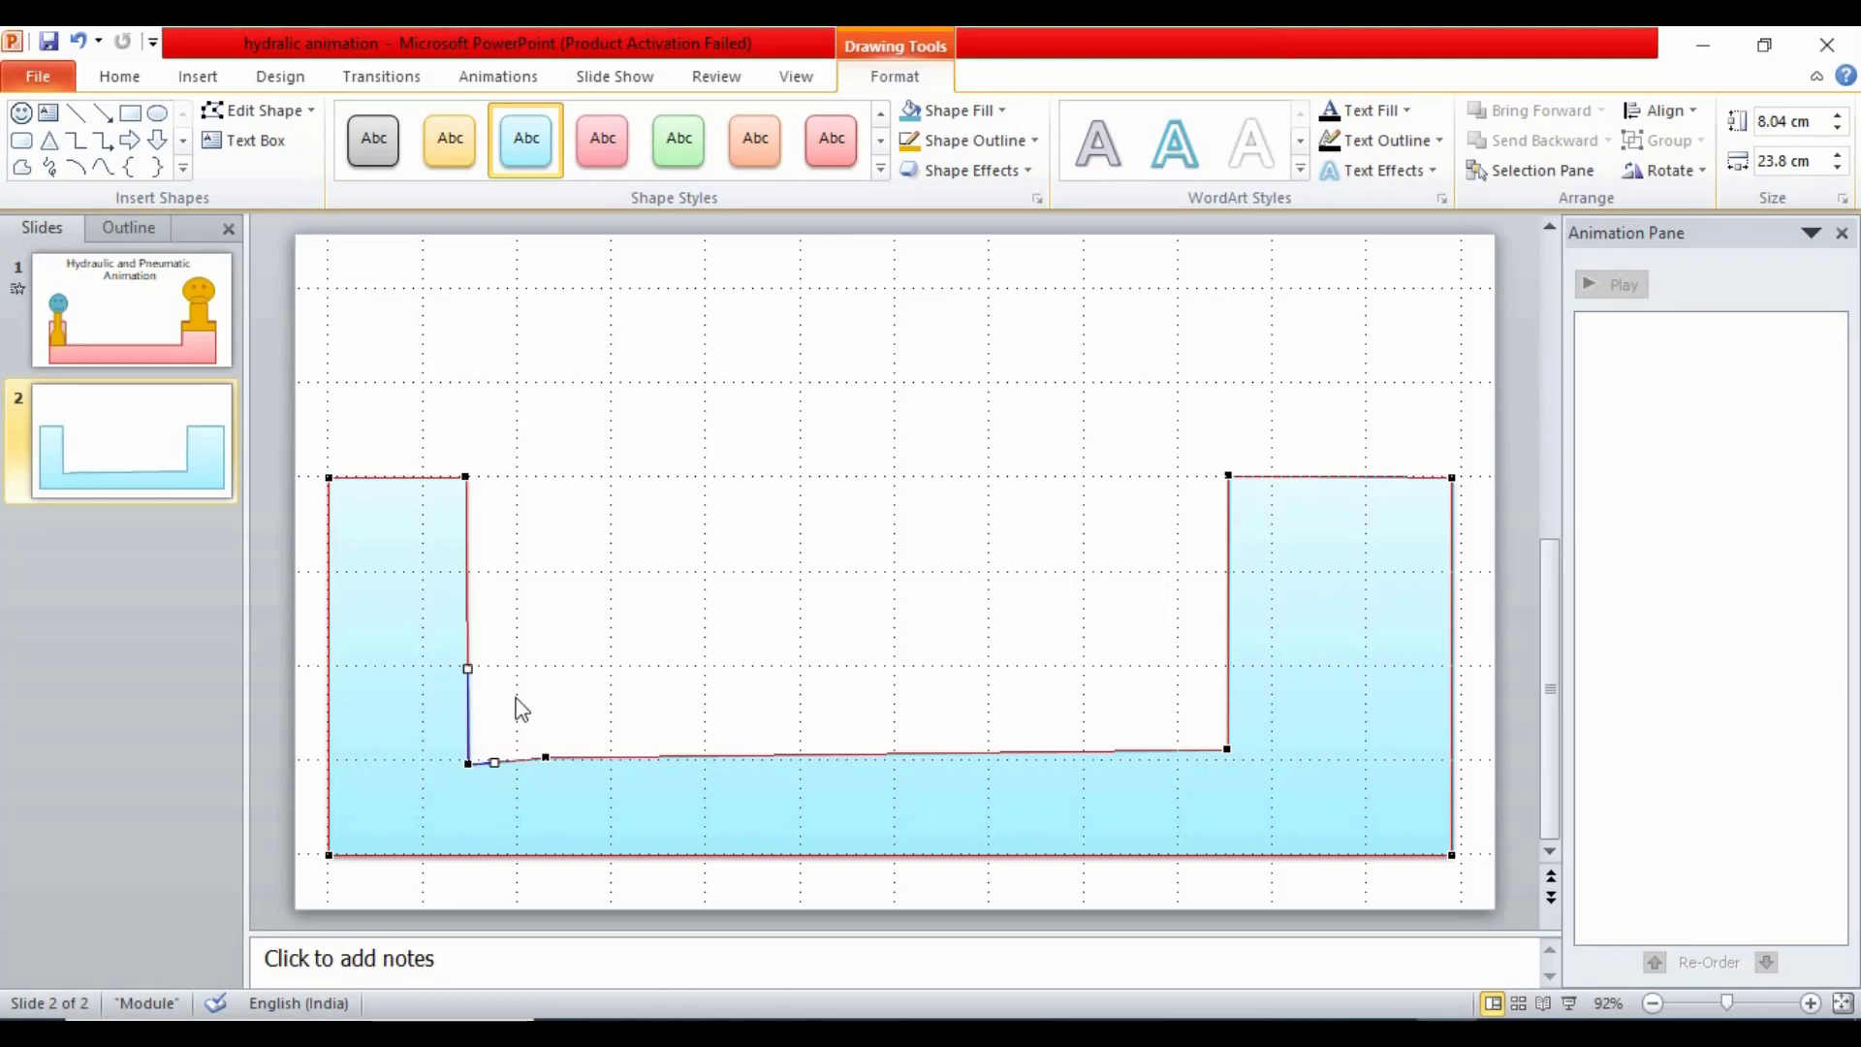
Straighten the trough's inner-left corner with small point nudges, then exit point editing
click(655, 646)
click(260, 112)
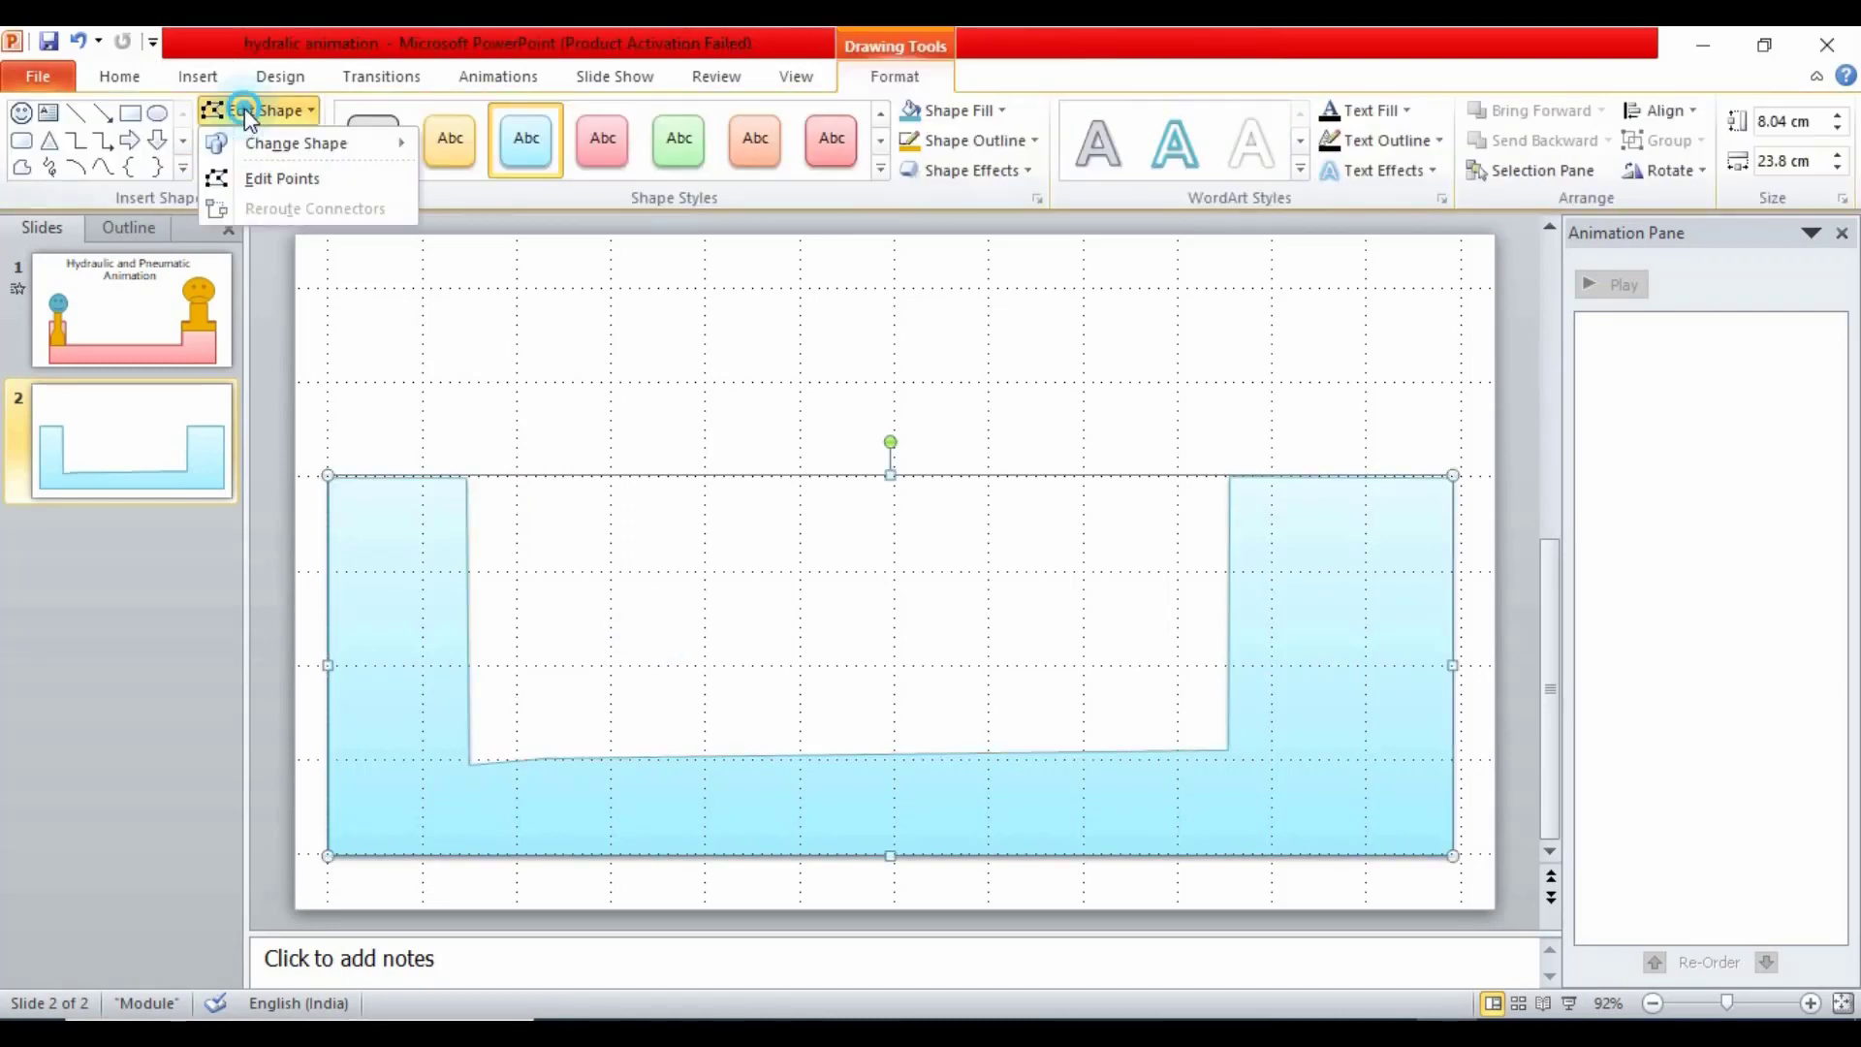
click(295, 180)
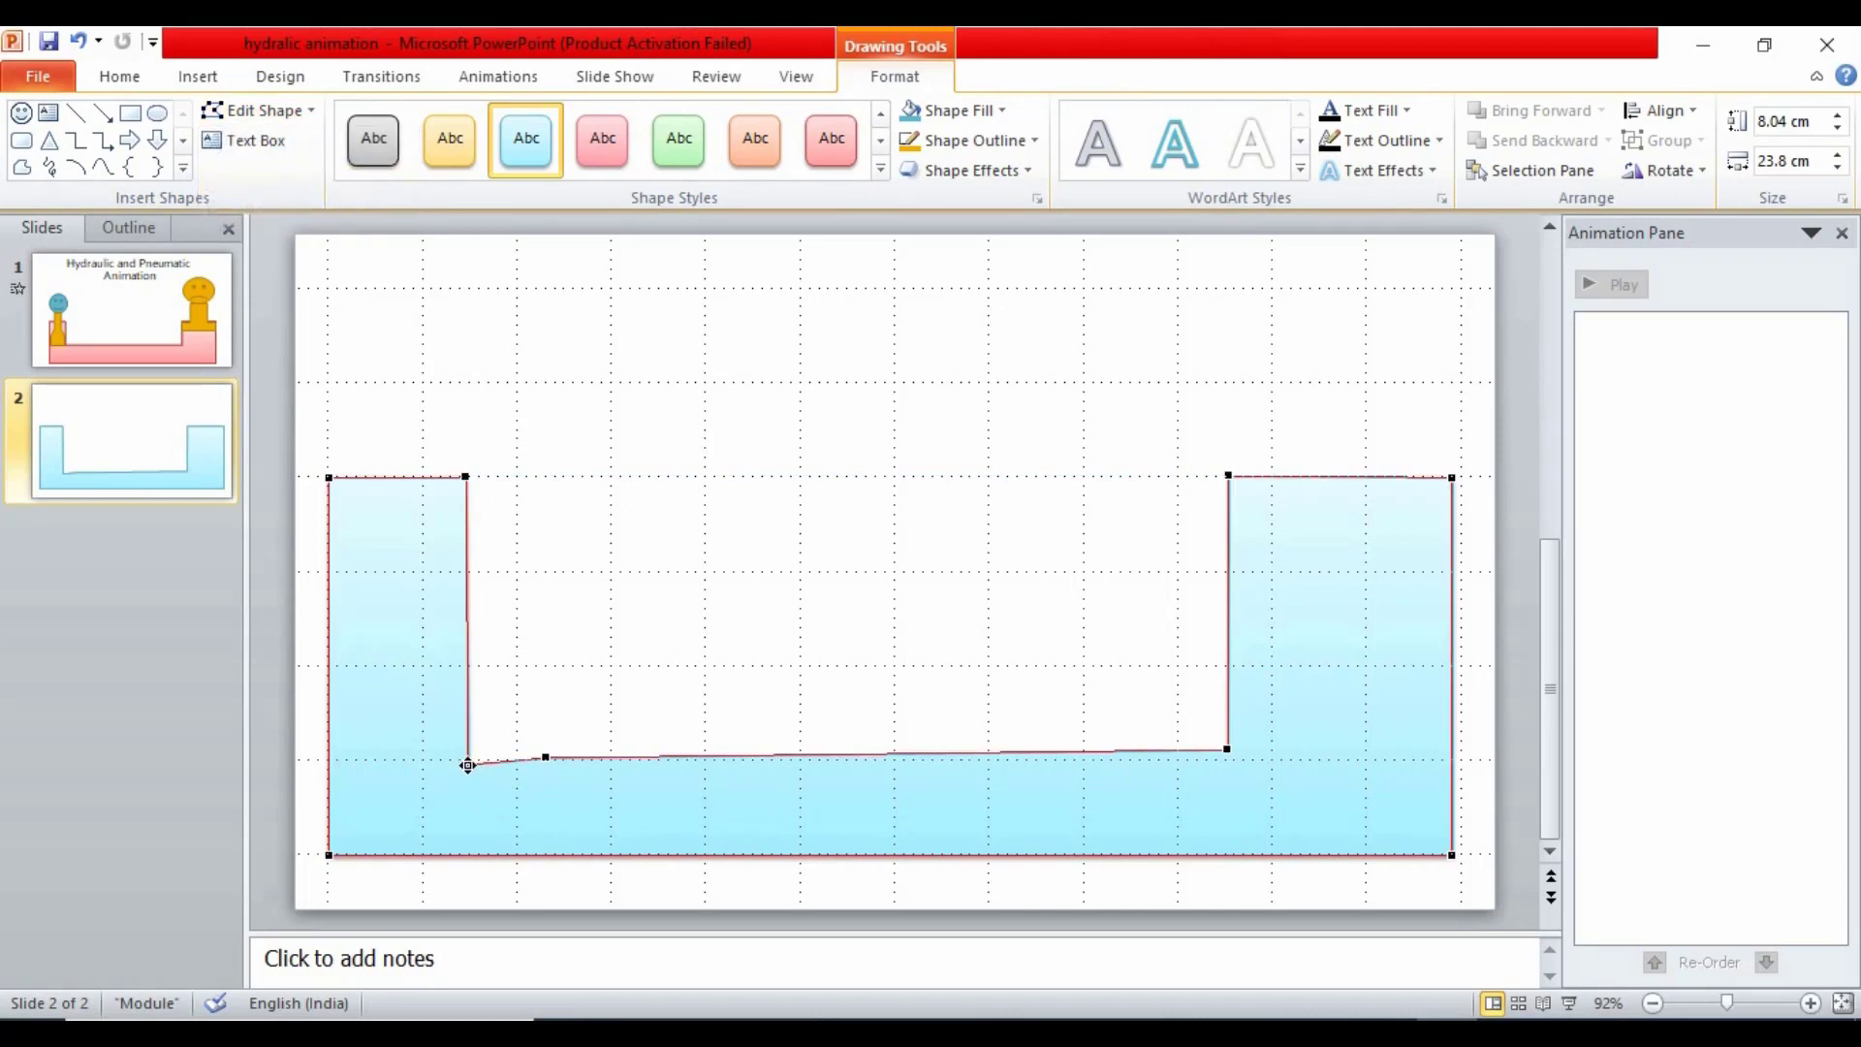
drag(468, 770, 466, 761)
click(262, 111)
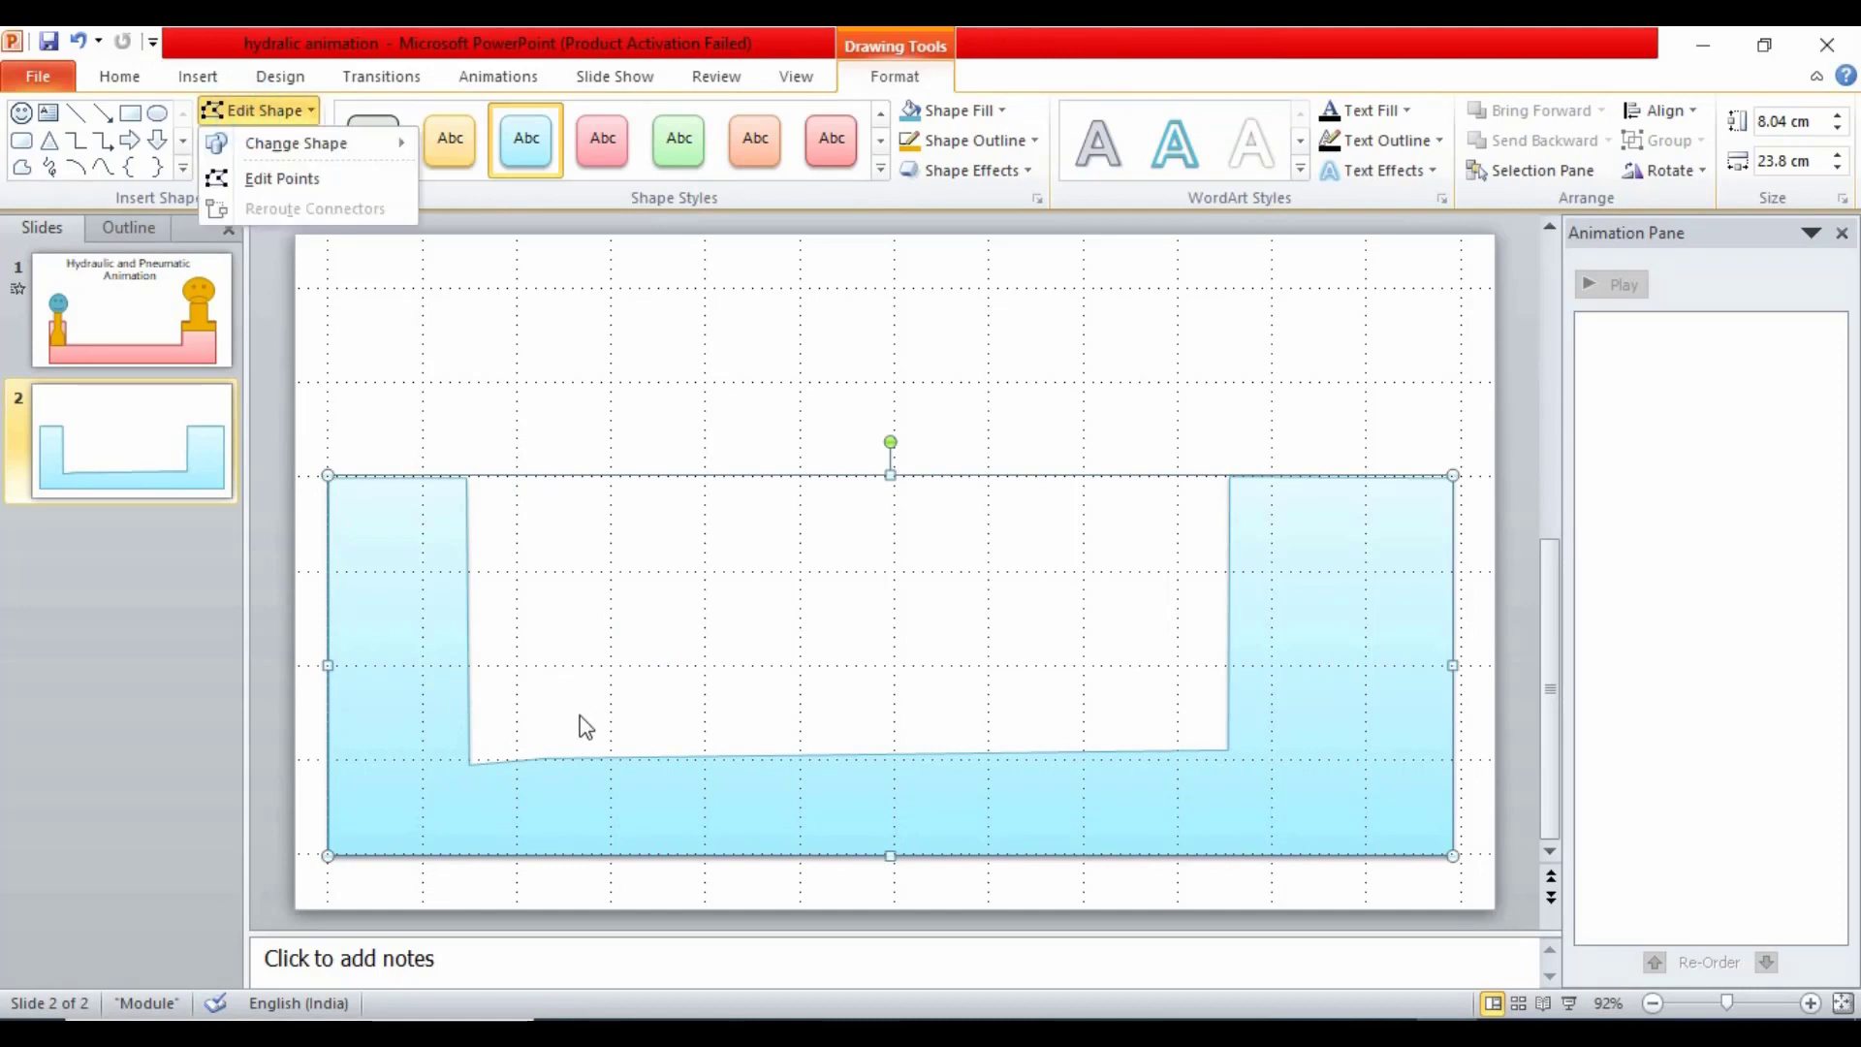
click(283, 178)
click(473, 759)
drag(473, 760, 466, 756)
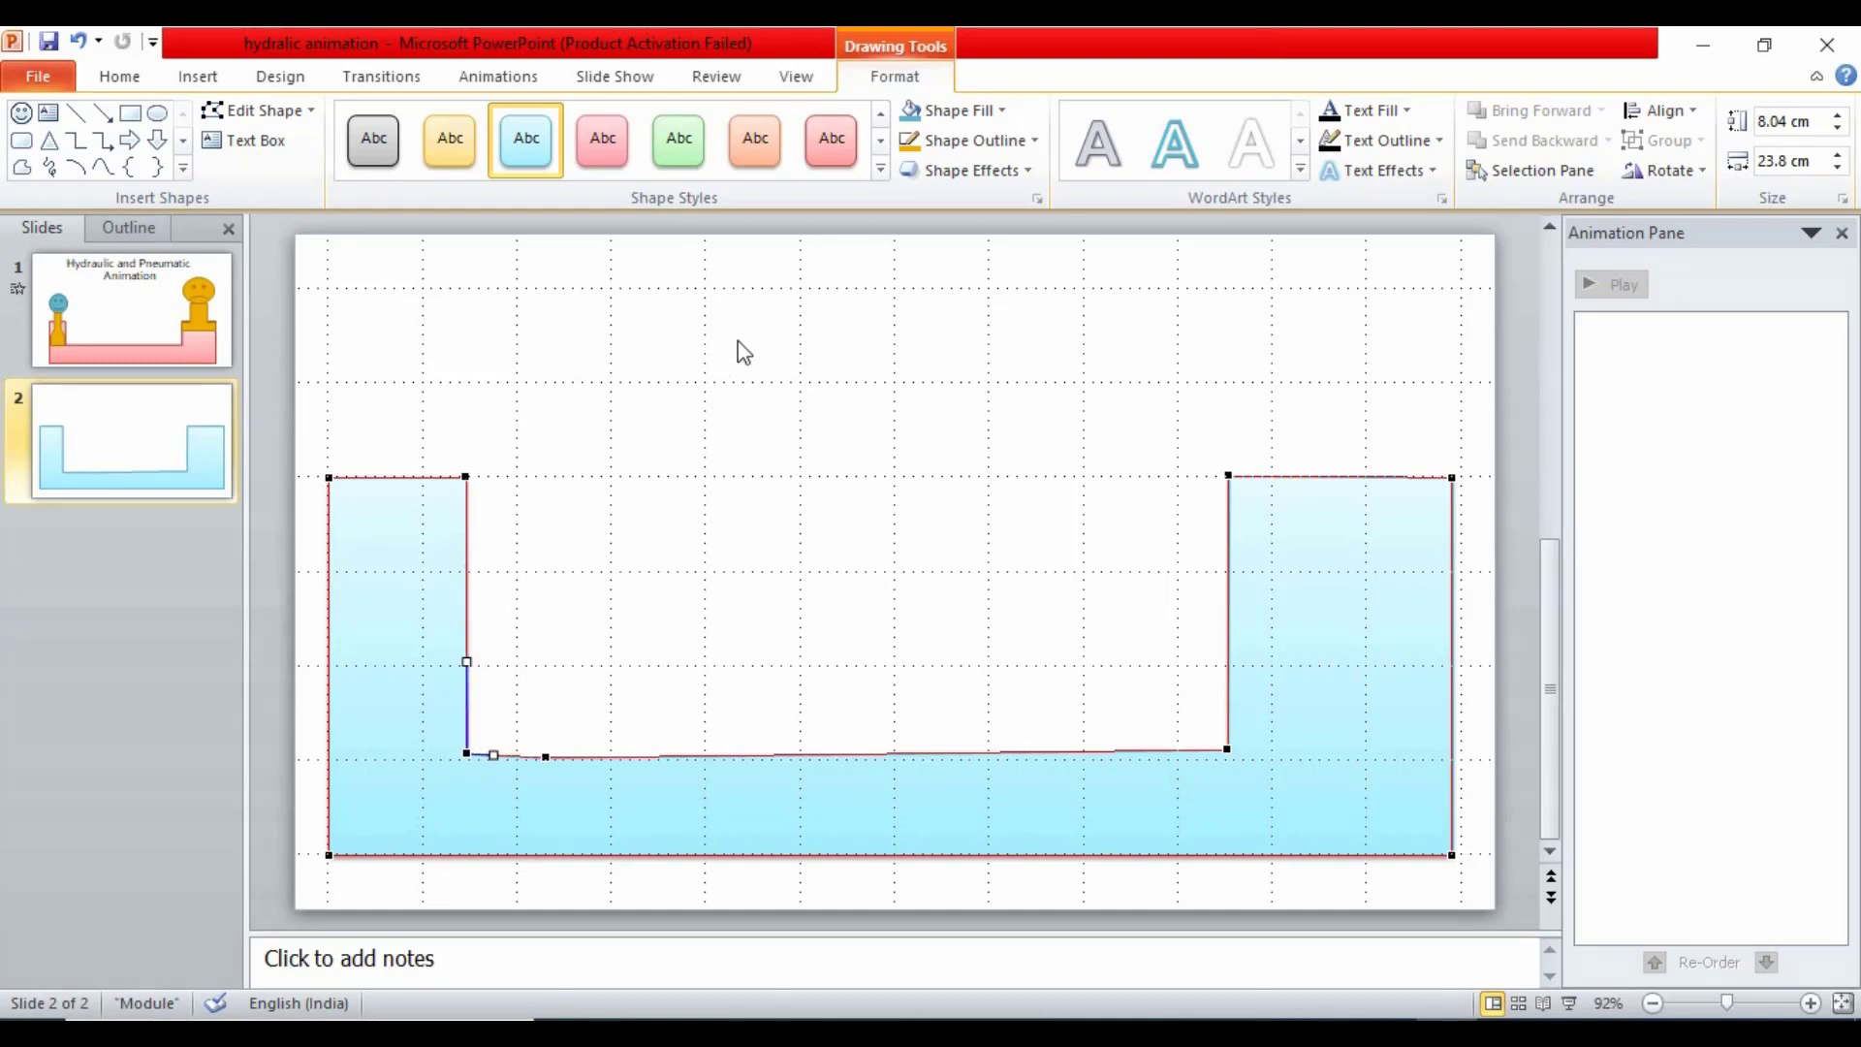
click(739, 387)
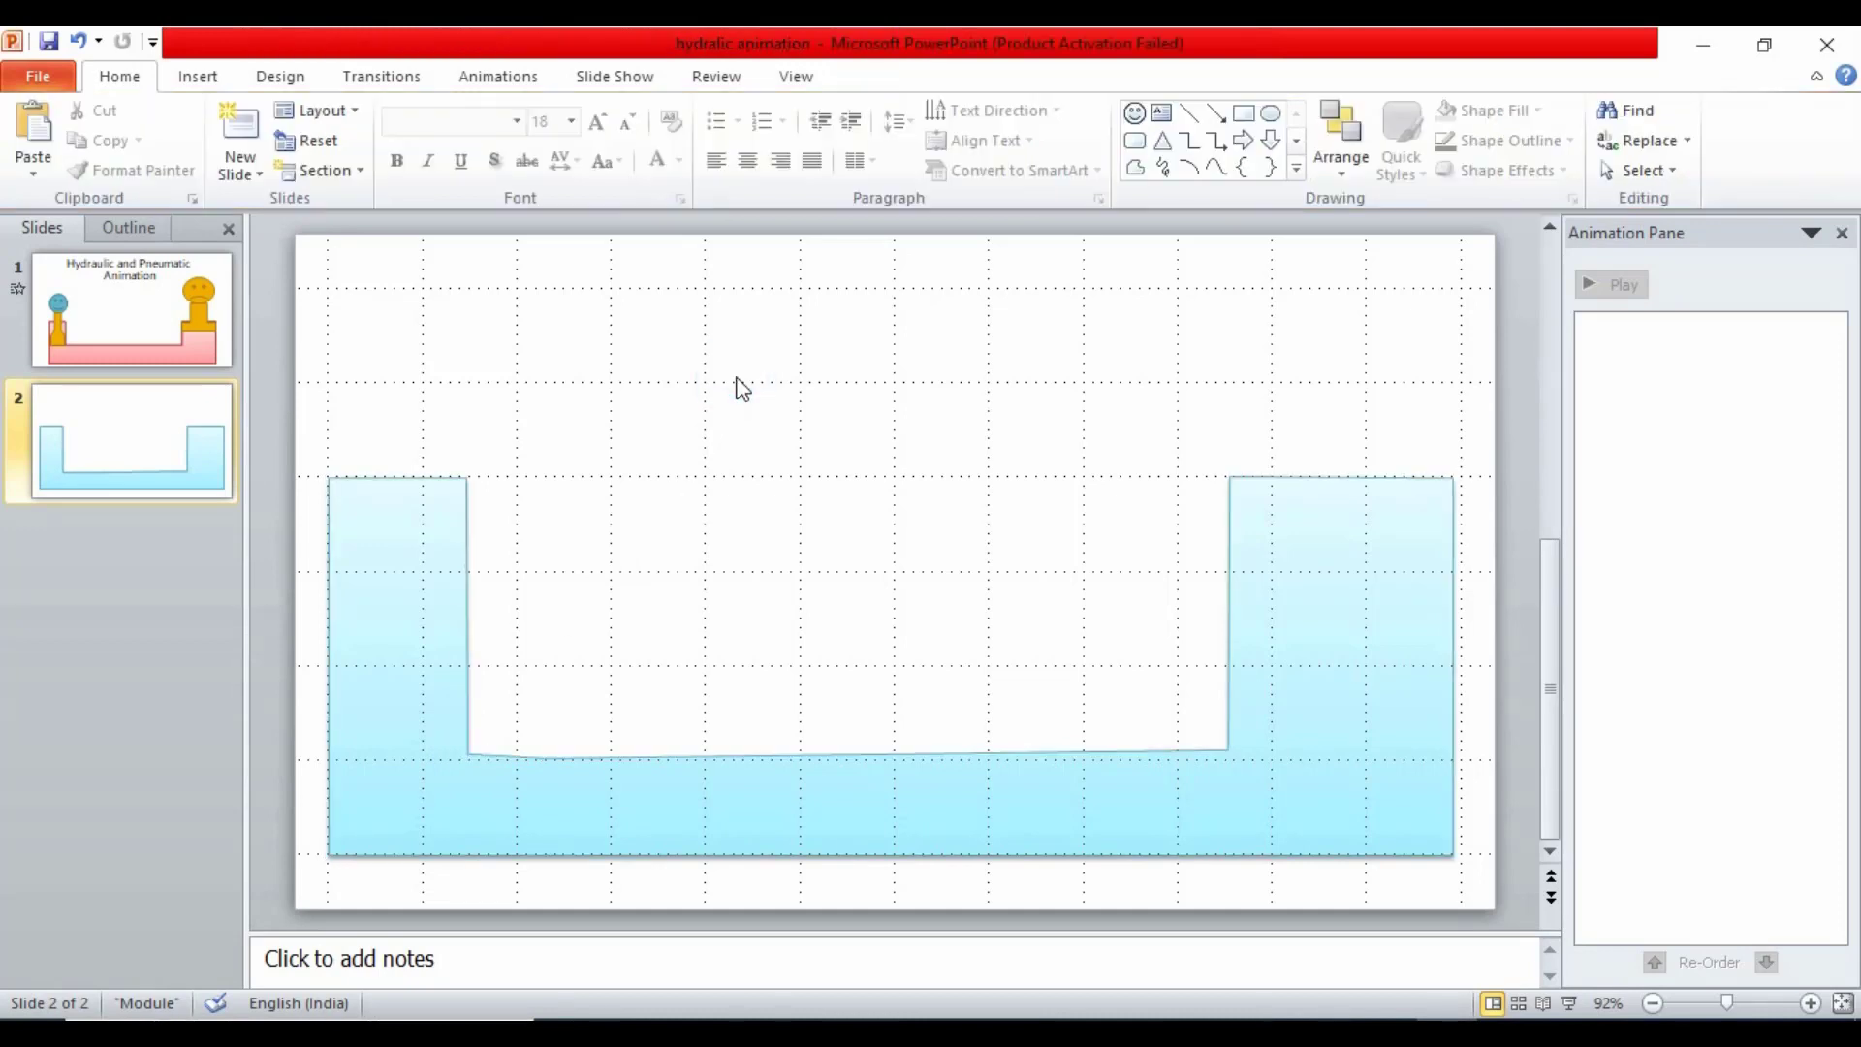
Draw an orange piston rectangle, widen it and position it above the vessel's centre
mouse_move(713, 375)
mouse_down()
mouse_move(827, 652)
mouse_move(893, 652)
mouse_up()
drag(774, 479, 1305, 474)
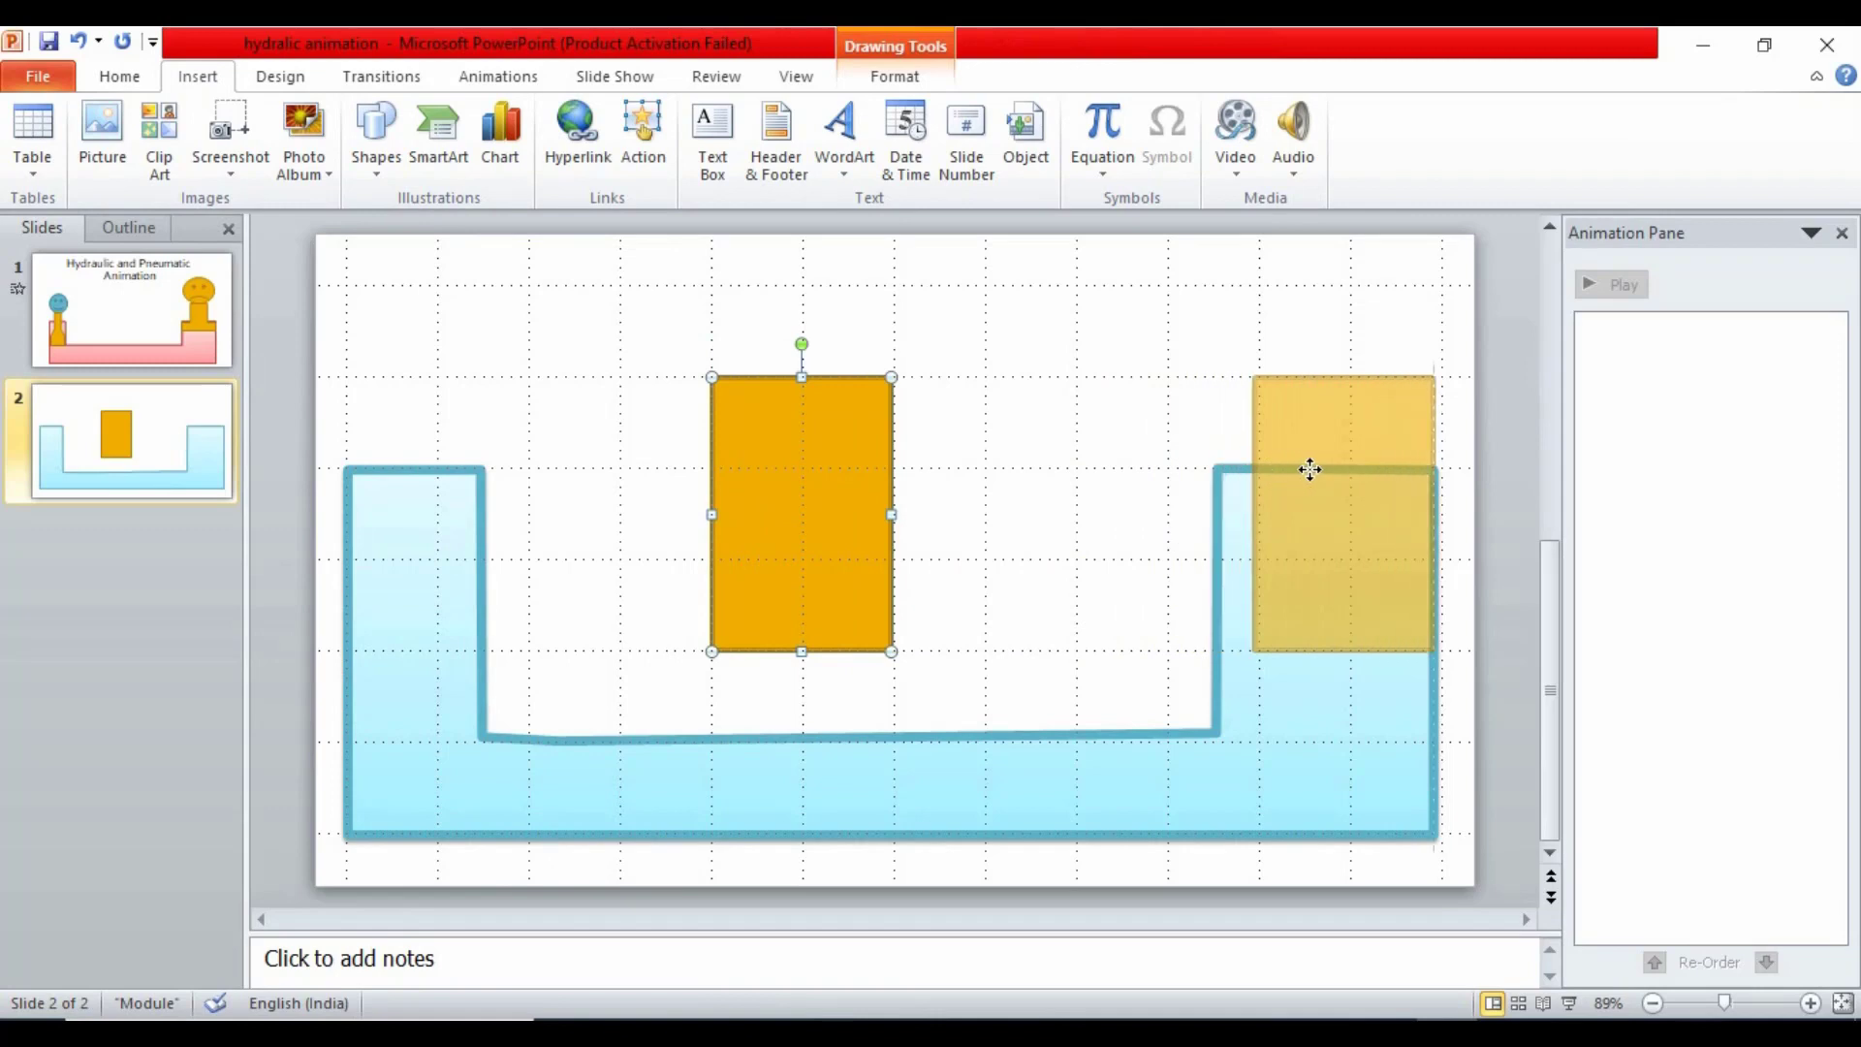
drag(1255, 512, 1223, 513)
click(1293, 528)
drag(1293, 526, 880, 514)
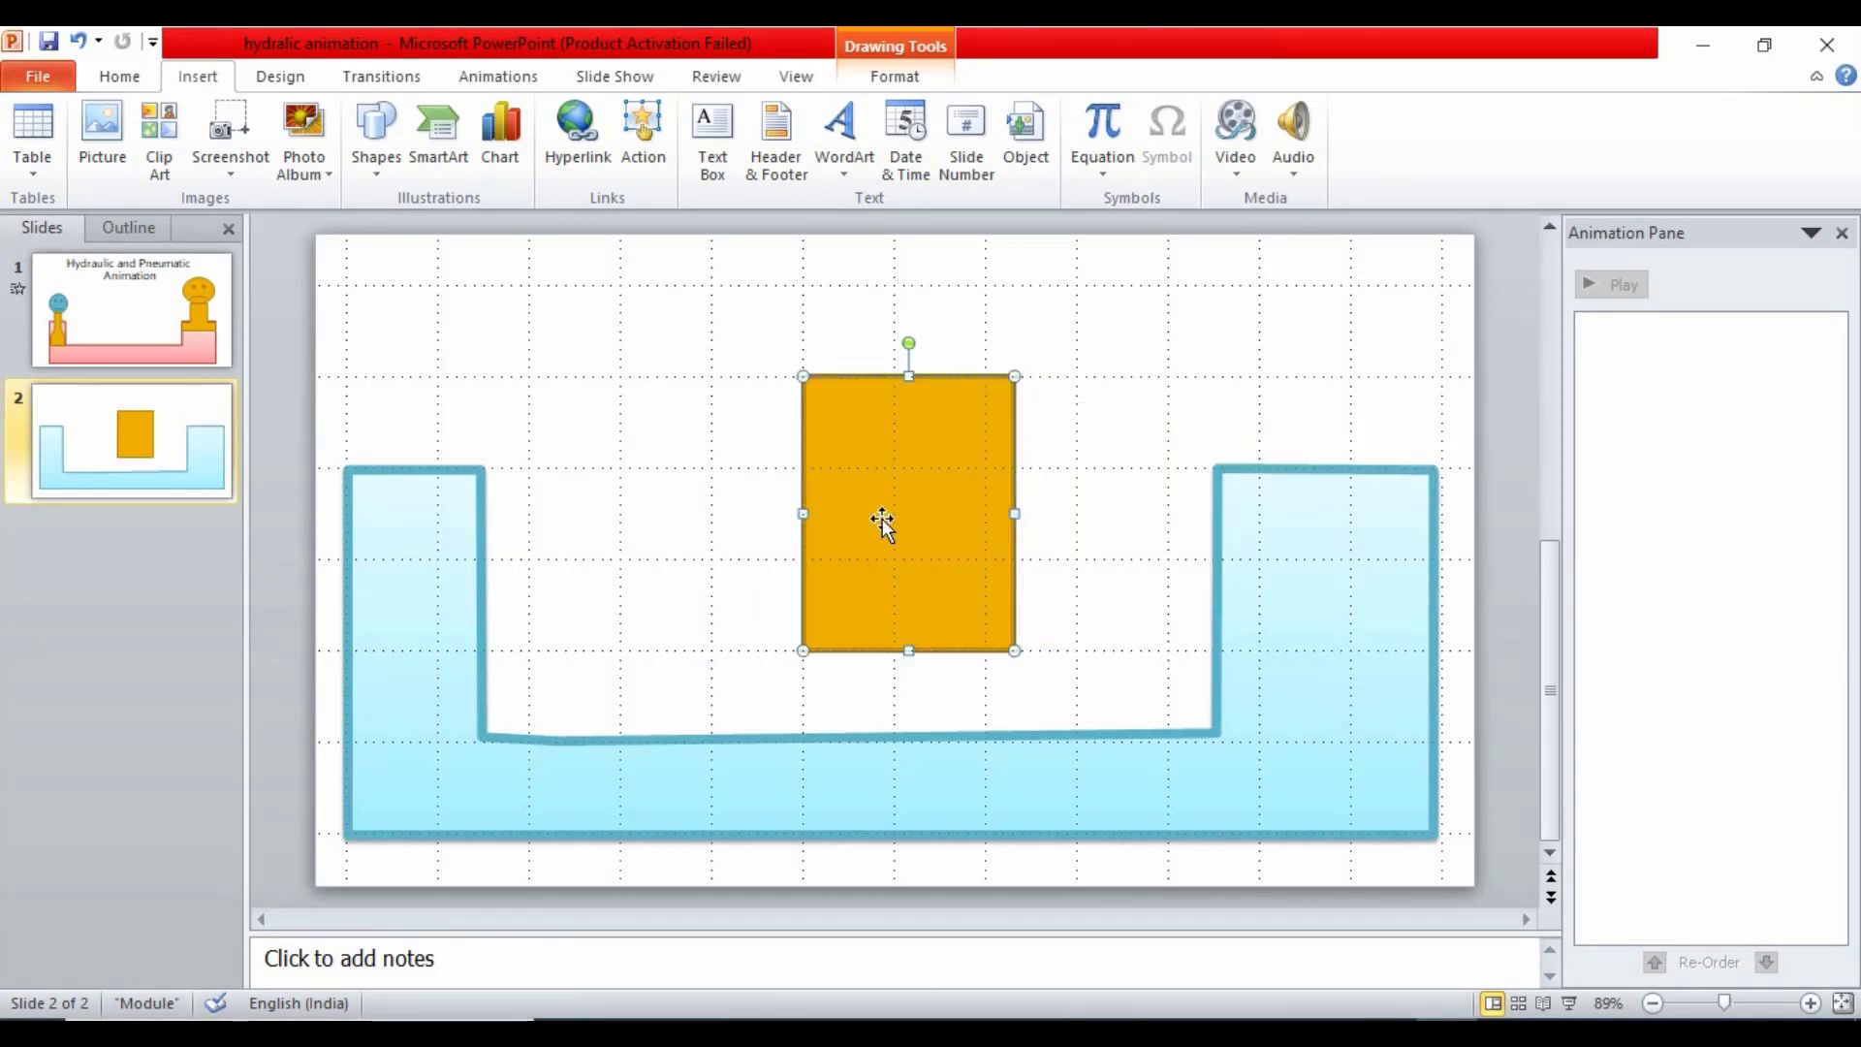
Enter Edit Points on the orange rectangle and add a point on each side edge
double_click(883, 523)
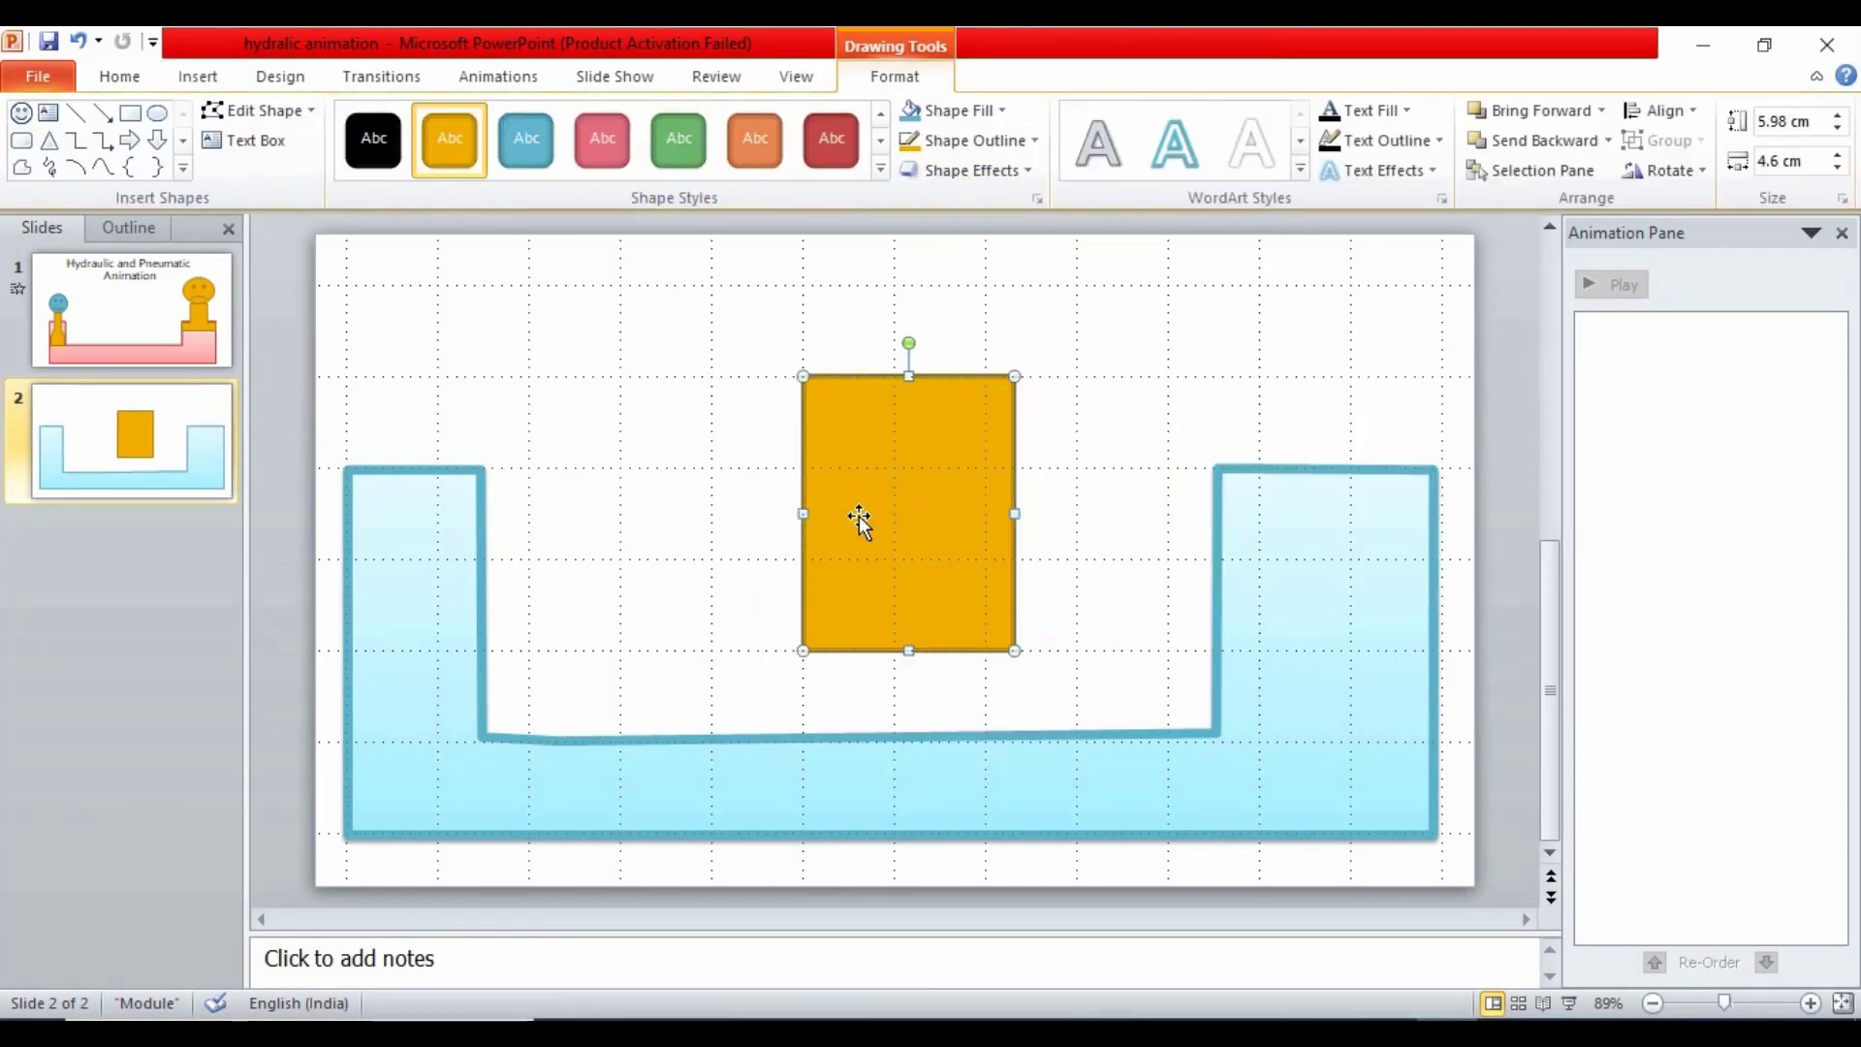
click(271, 111)
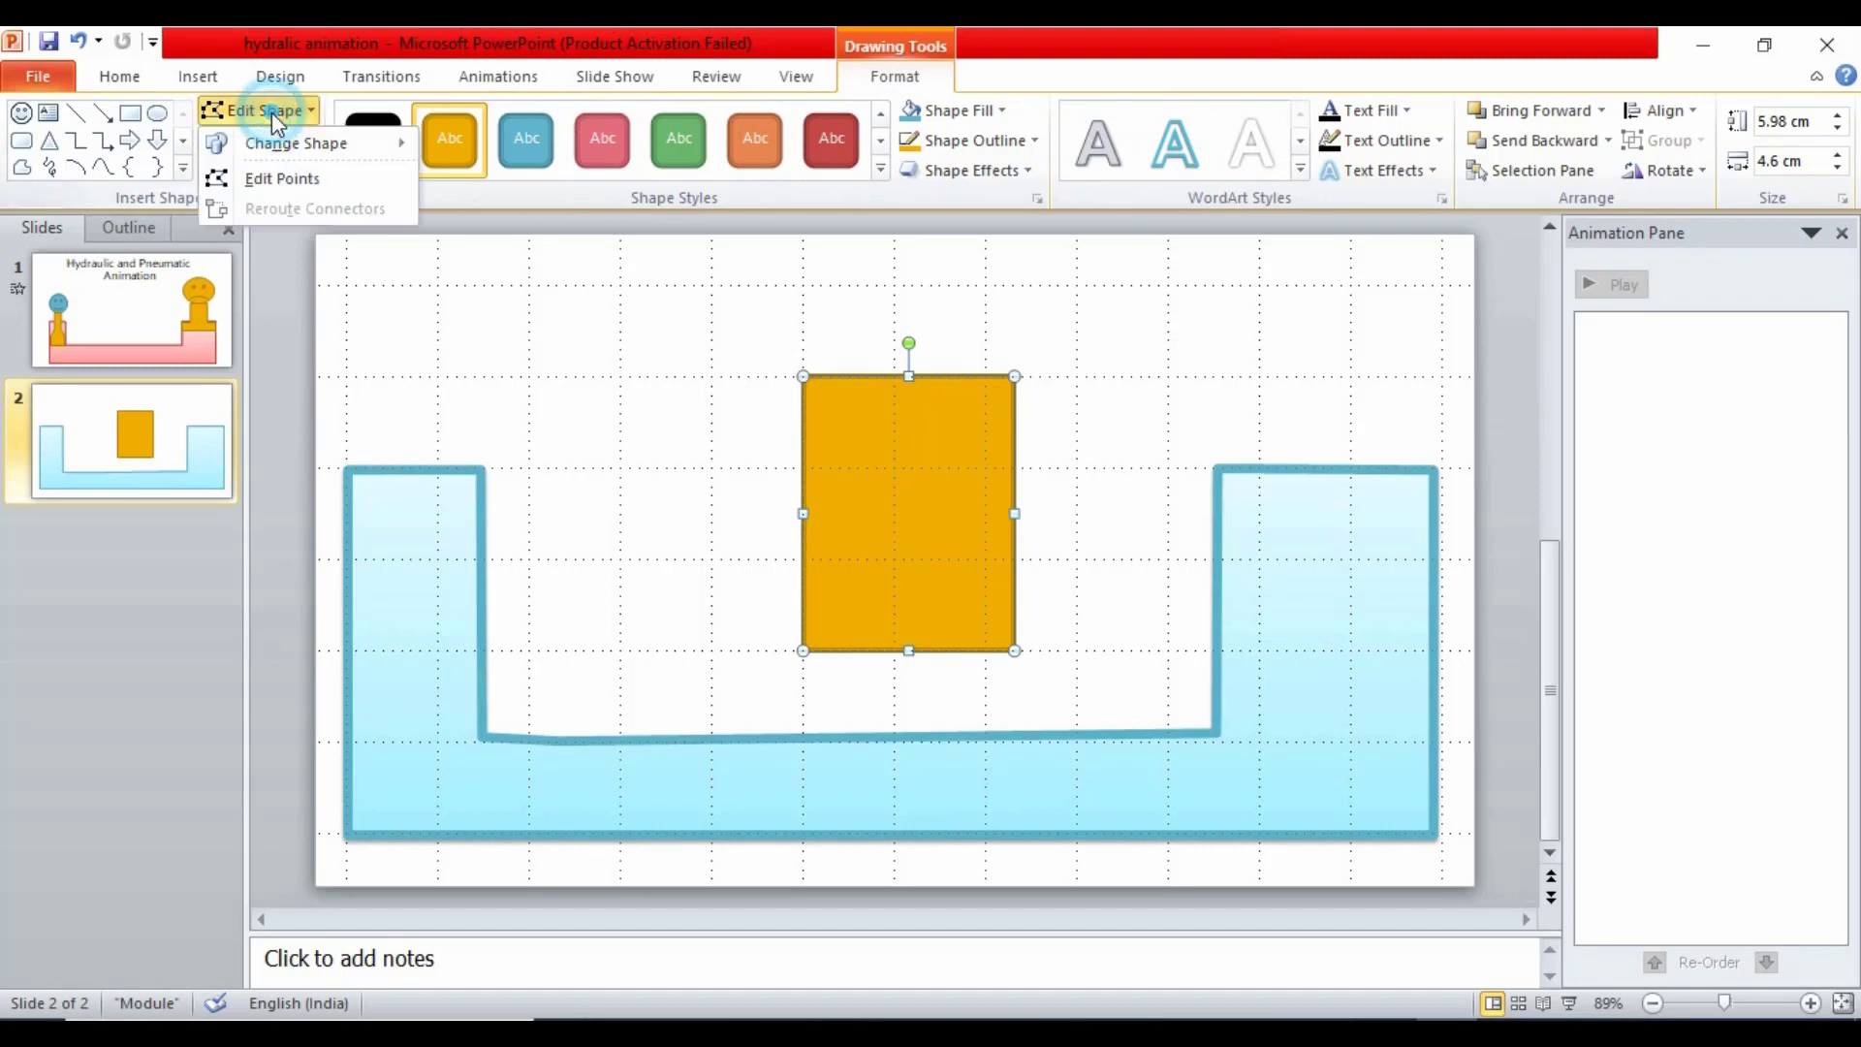
click(286, 179)
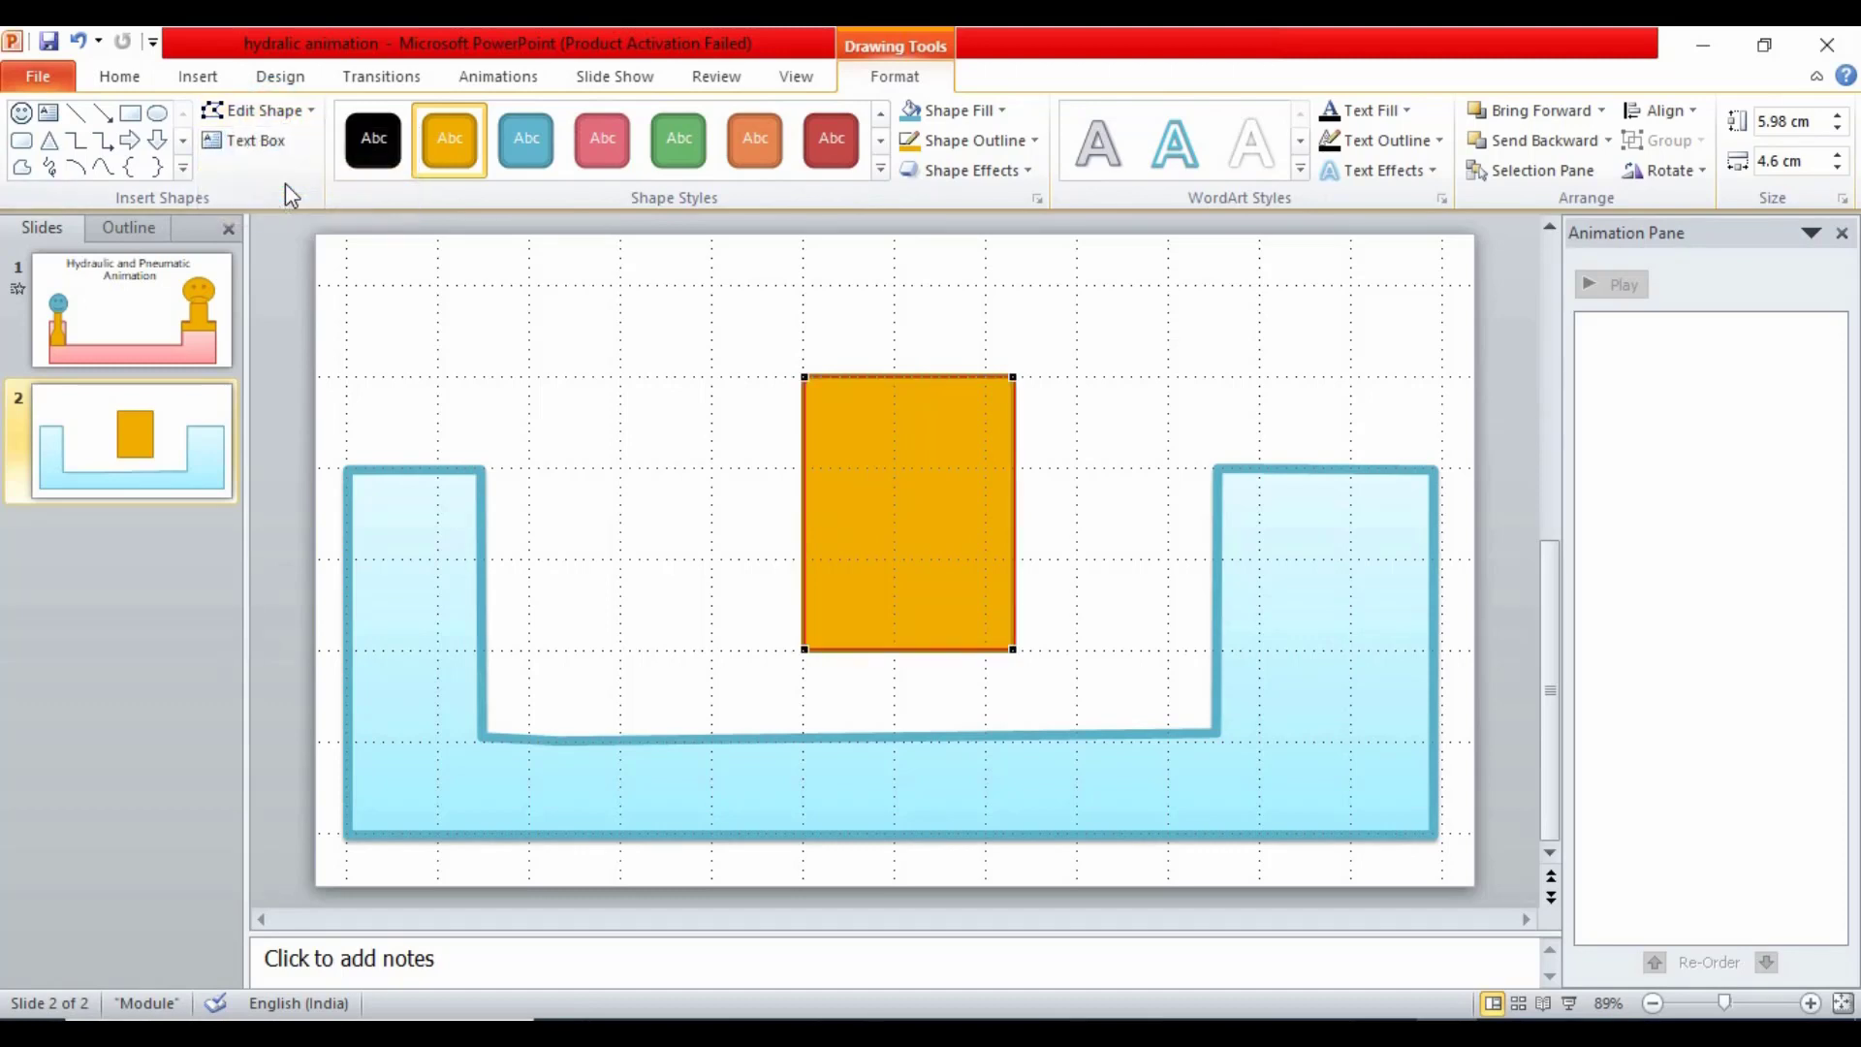
right_click(804, 562)
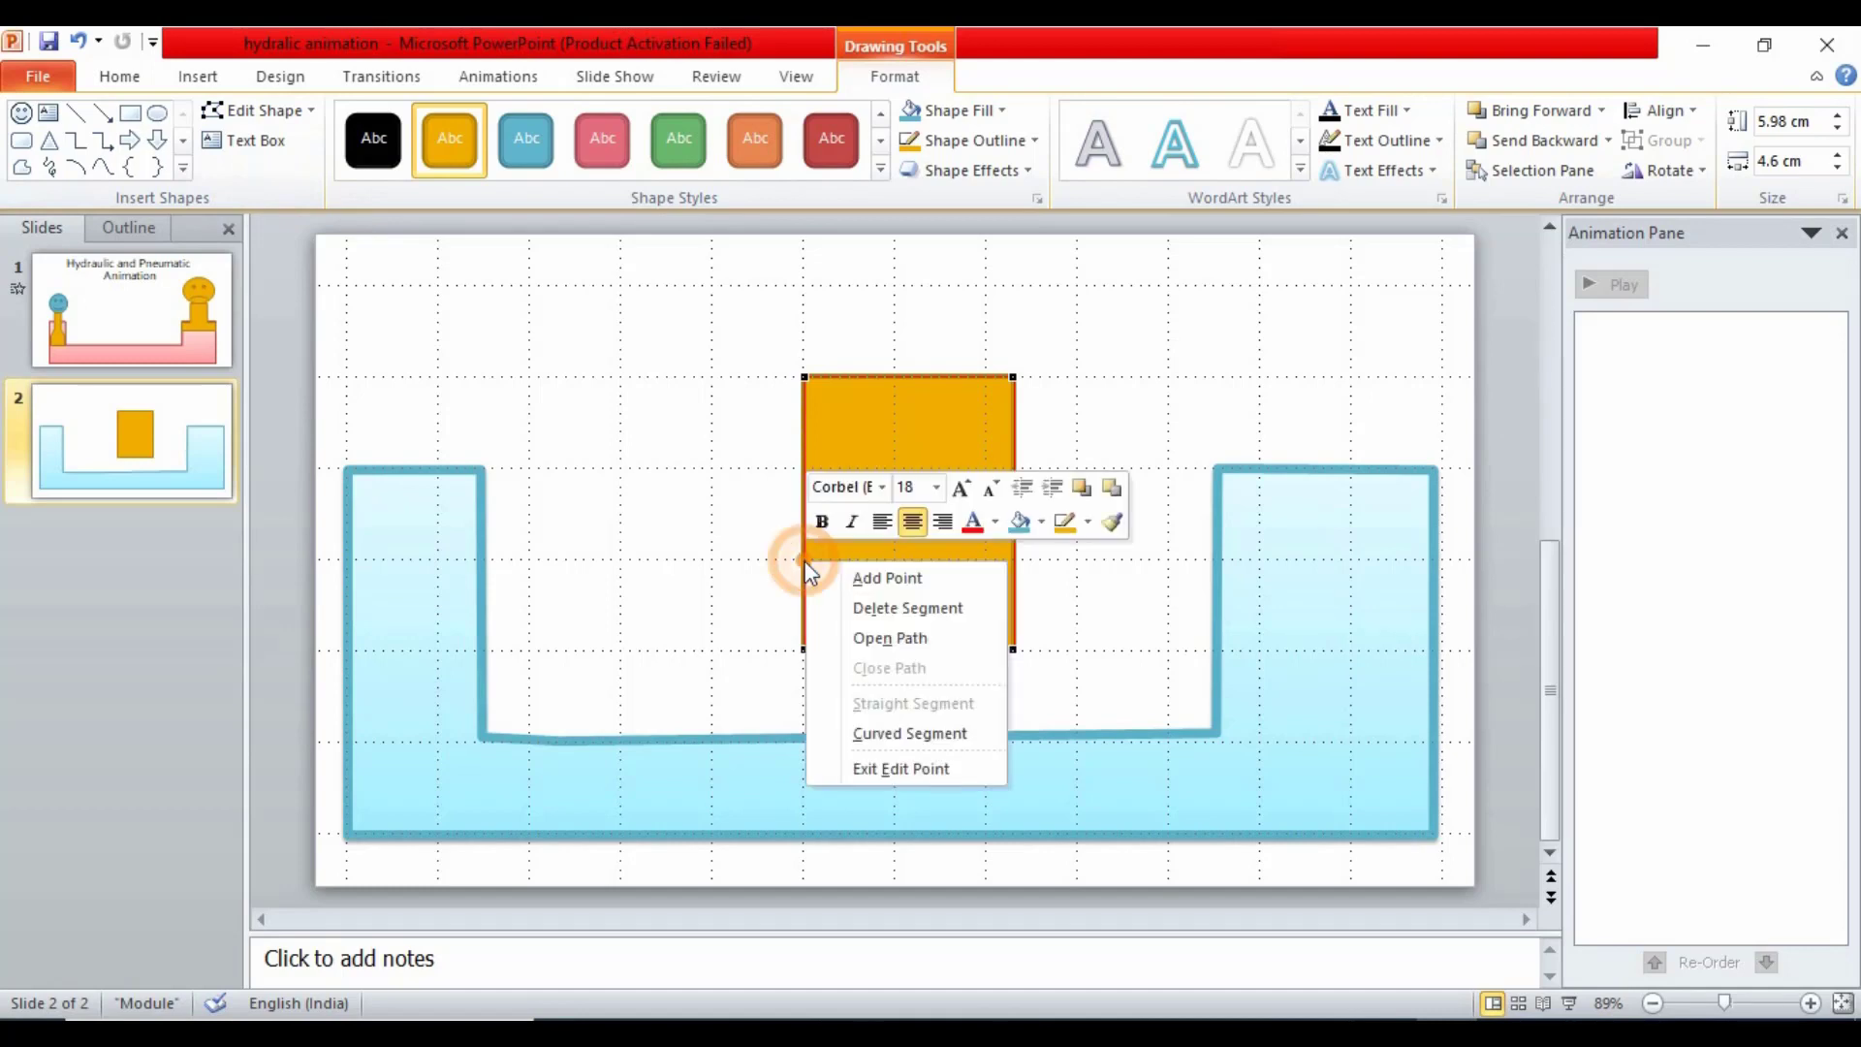
click(872, 578)
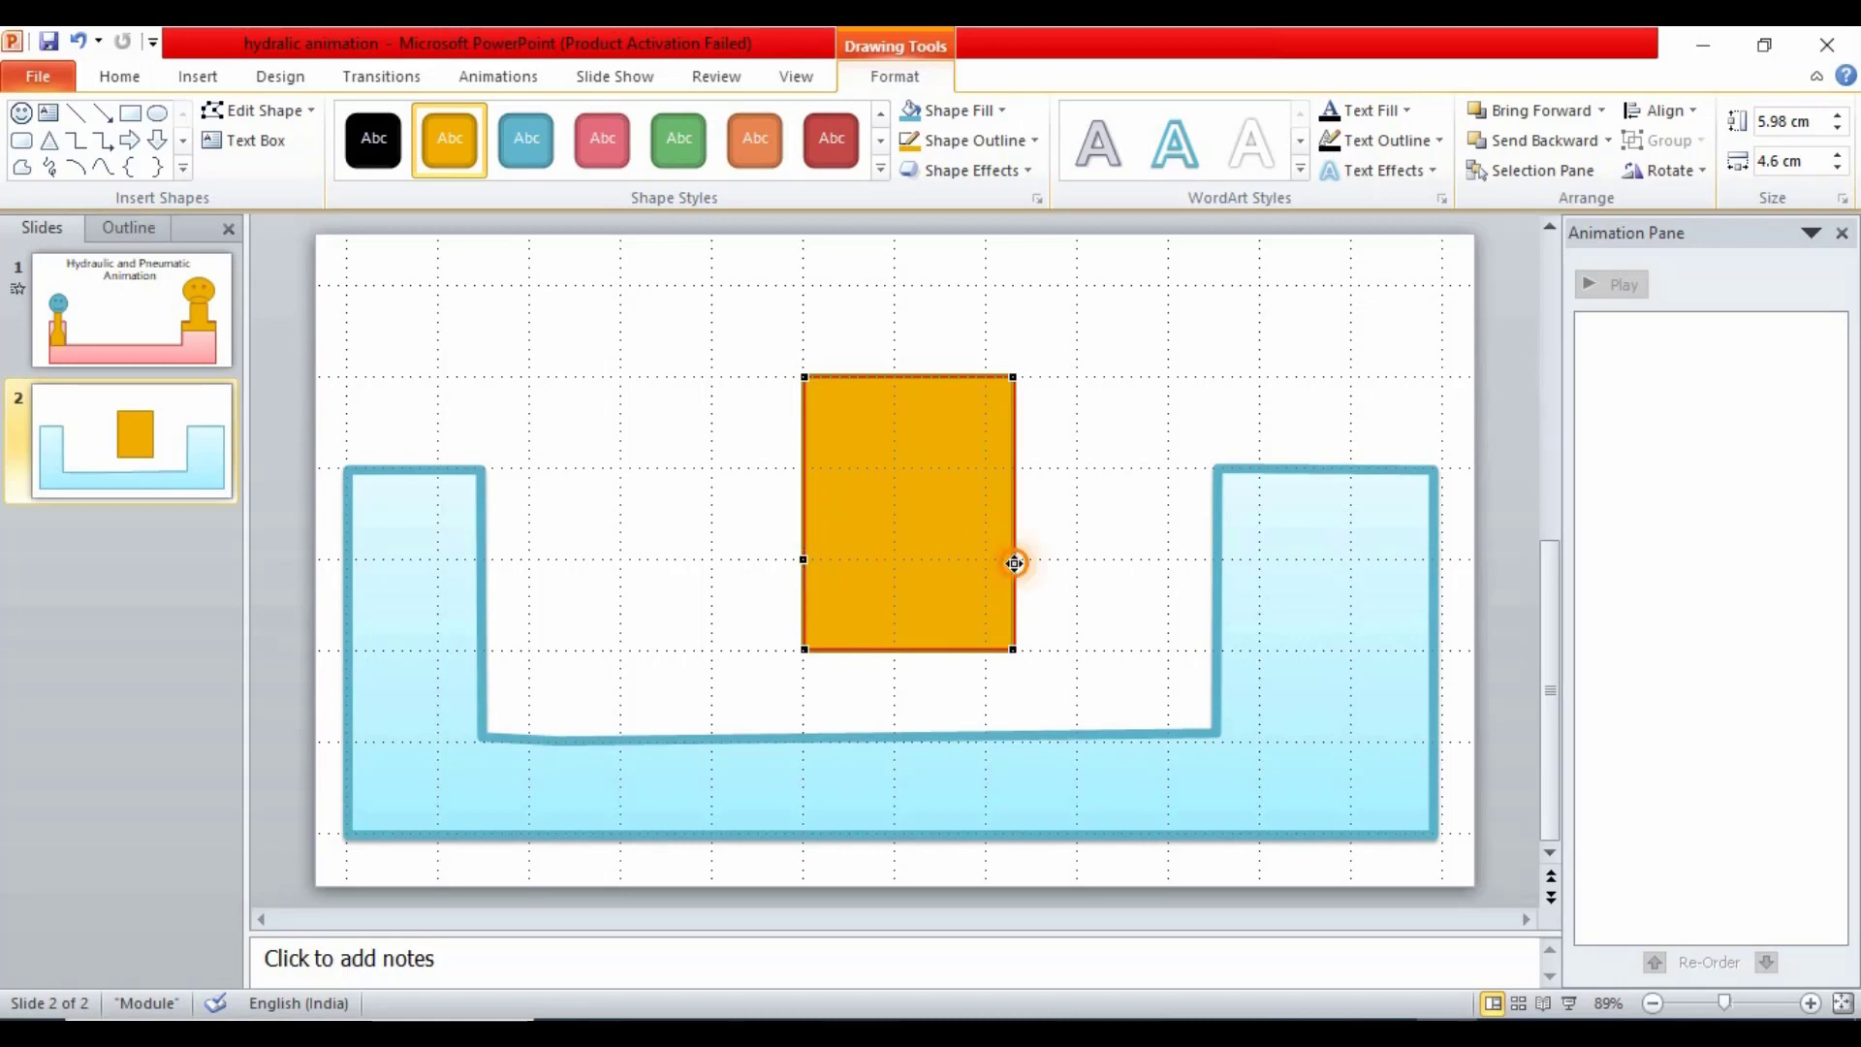
right_click(1014, 564)
click(1090, 577)
Pull the top corners inward and round their curves into a dome top, then move the piston rightward
click(804, 469)
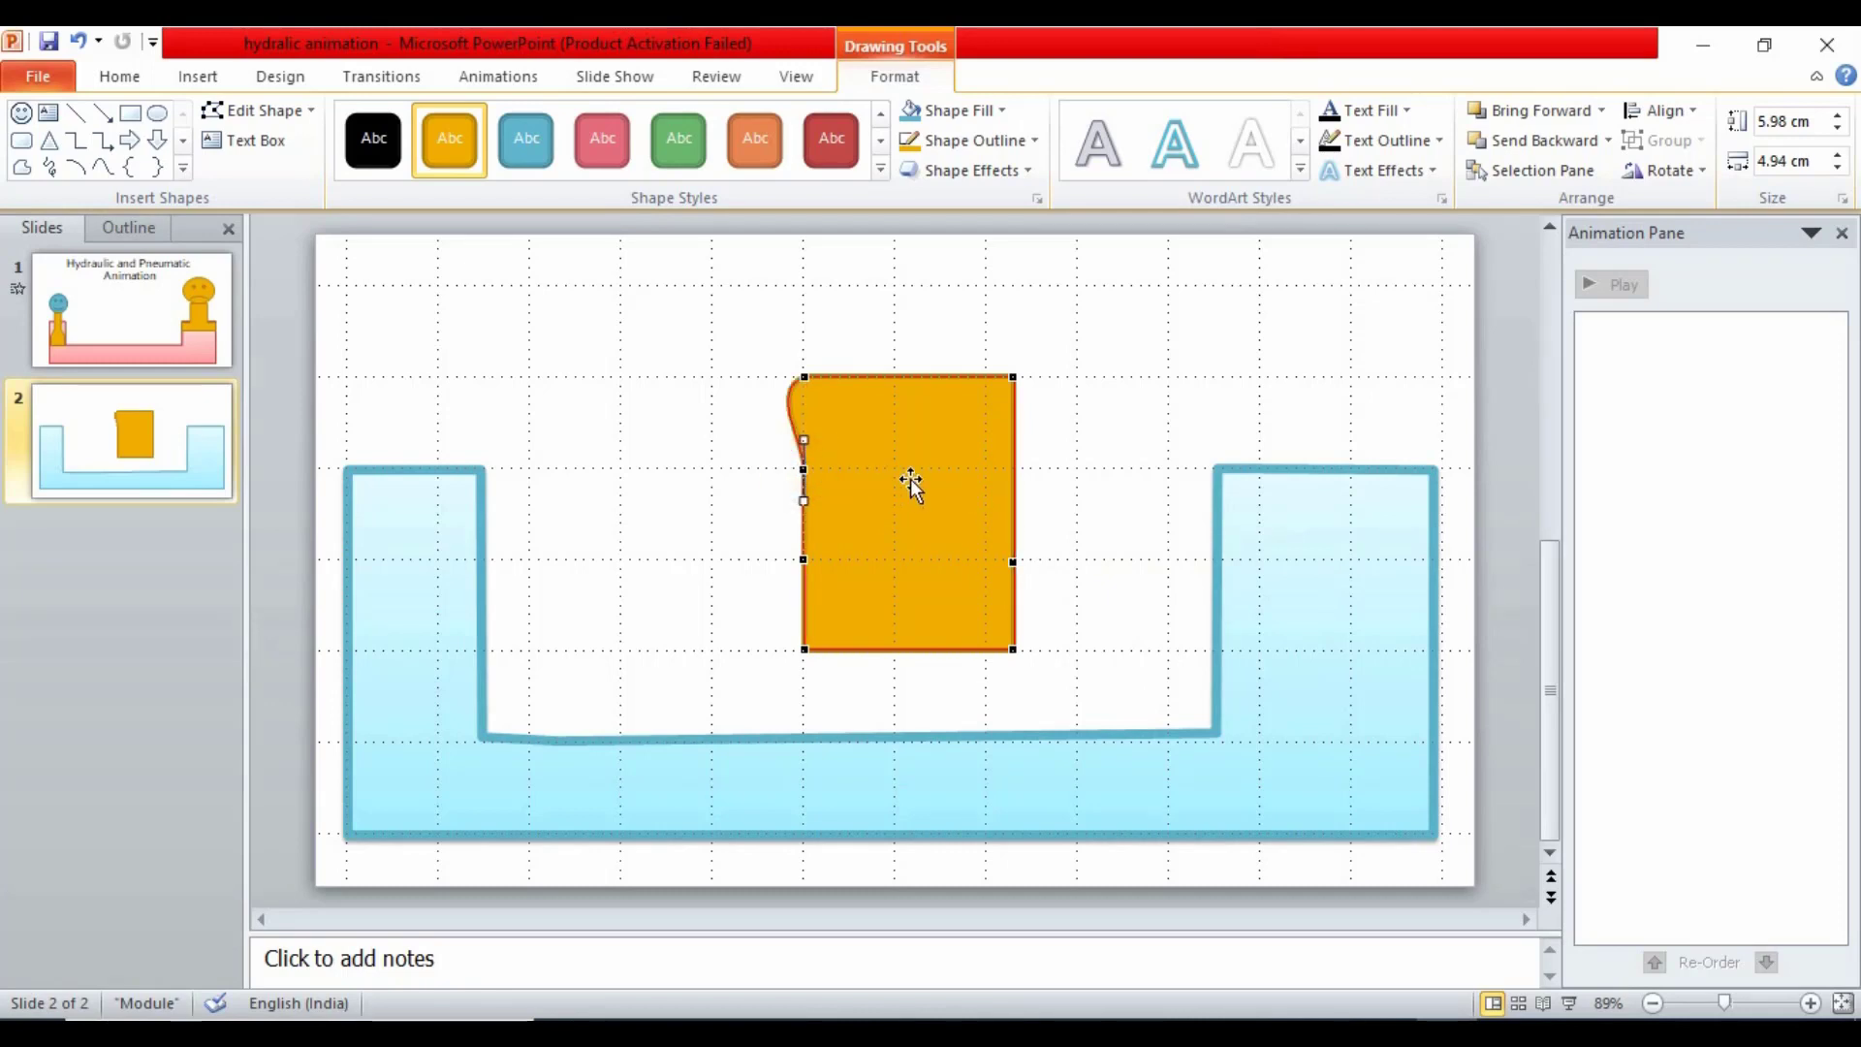
click(1014, 469)
drag(1013, 376, 976, 382)
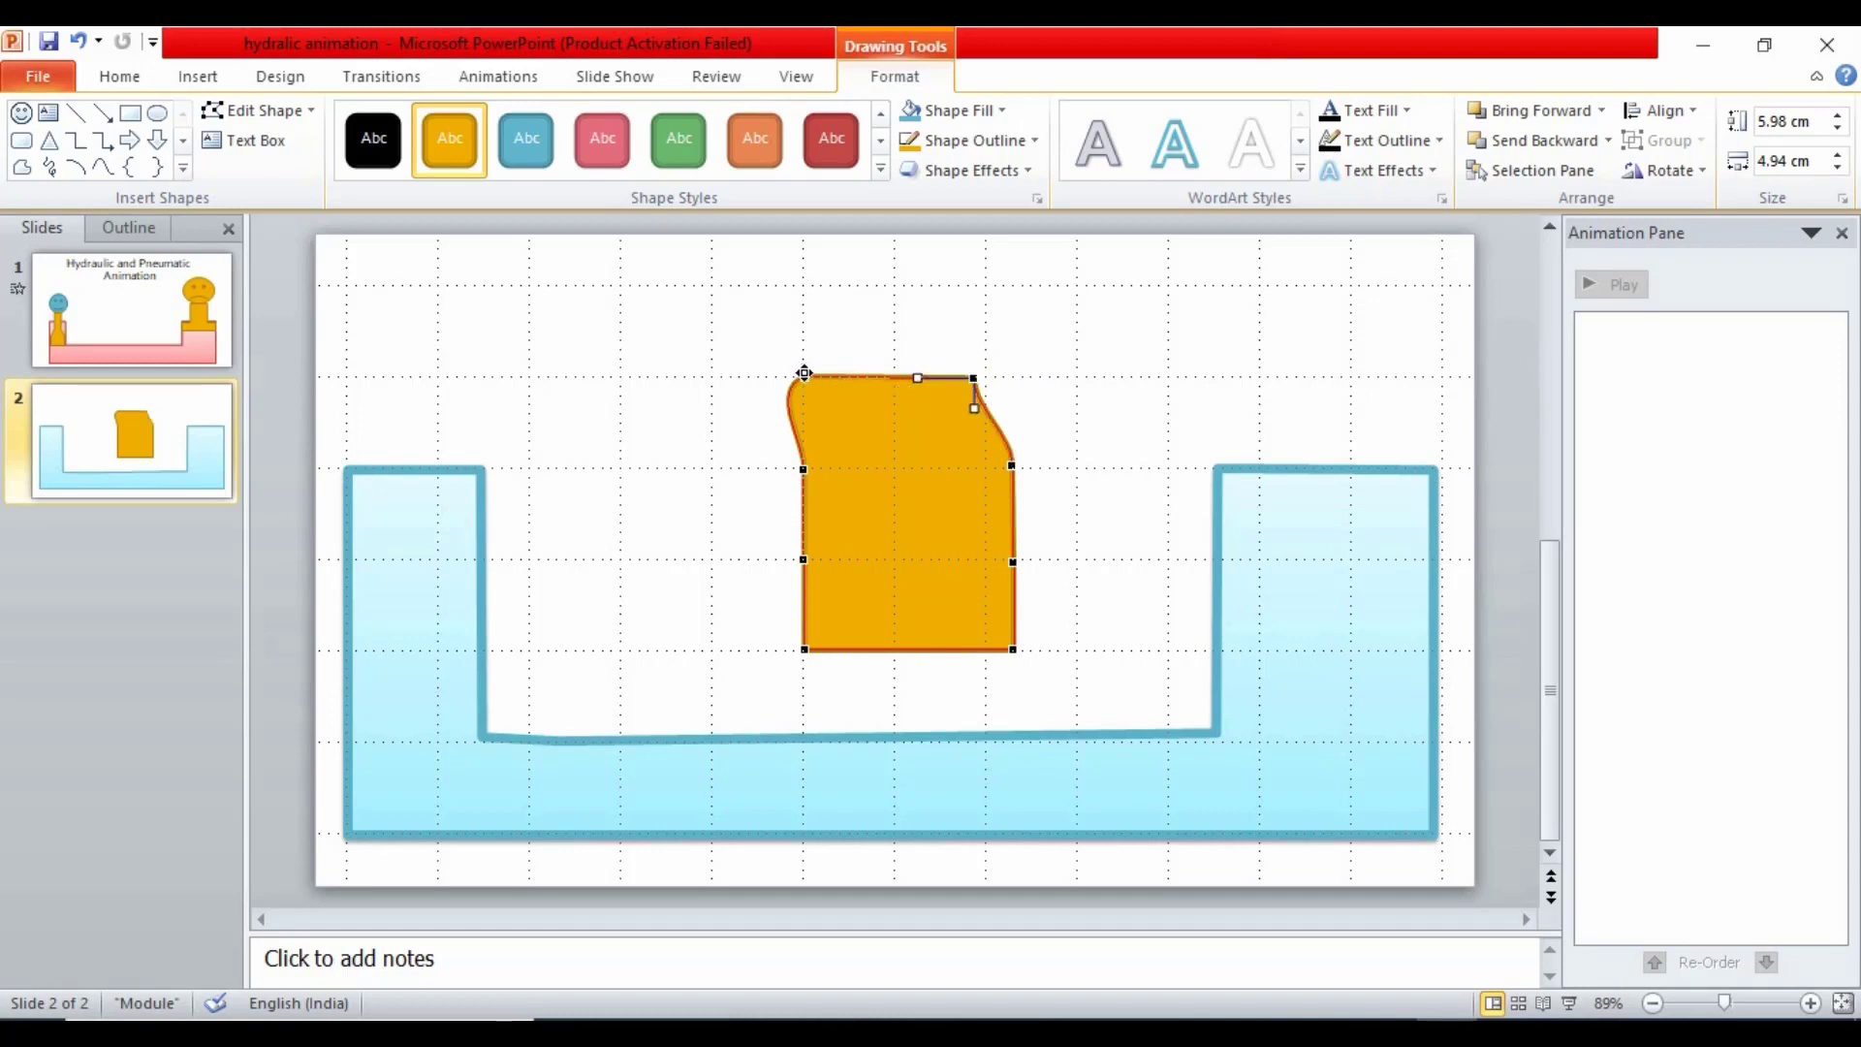
drag(805, 376, 974, 413)
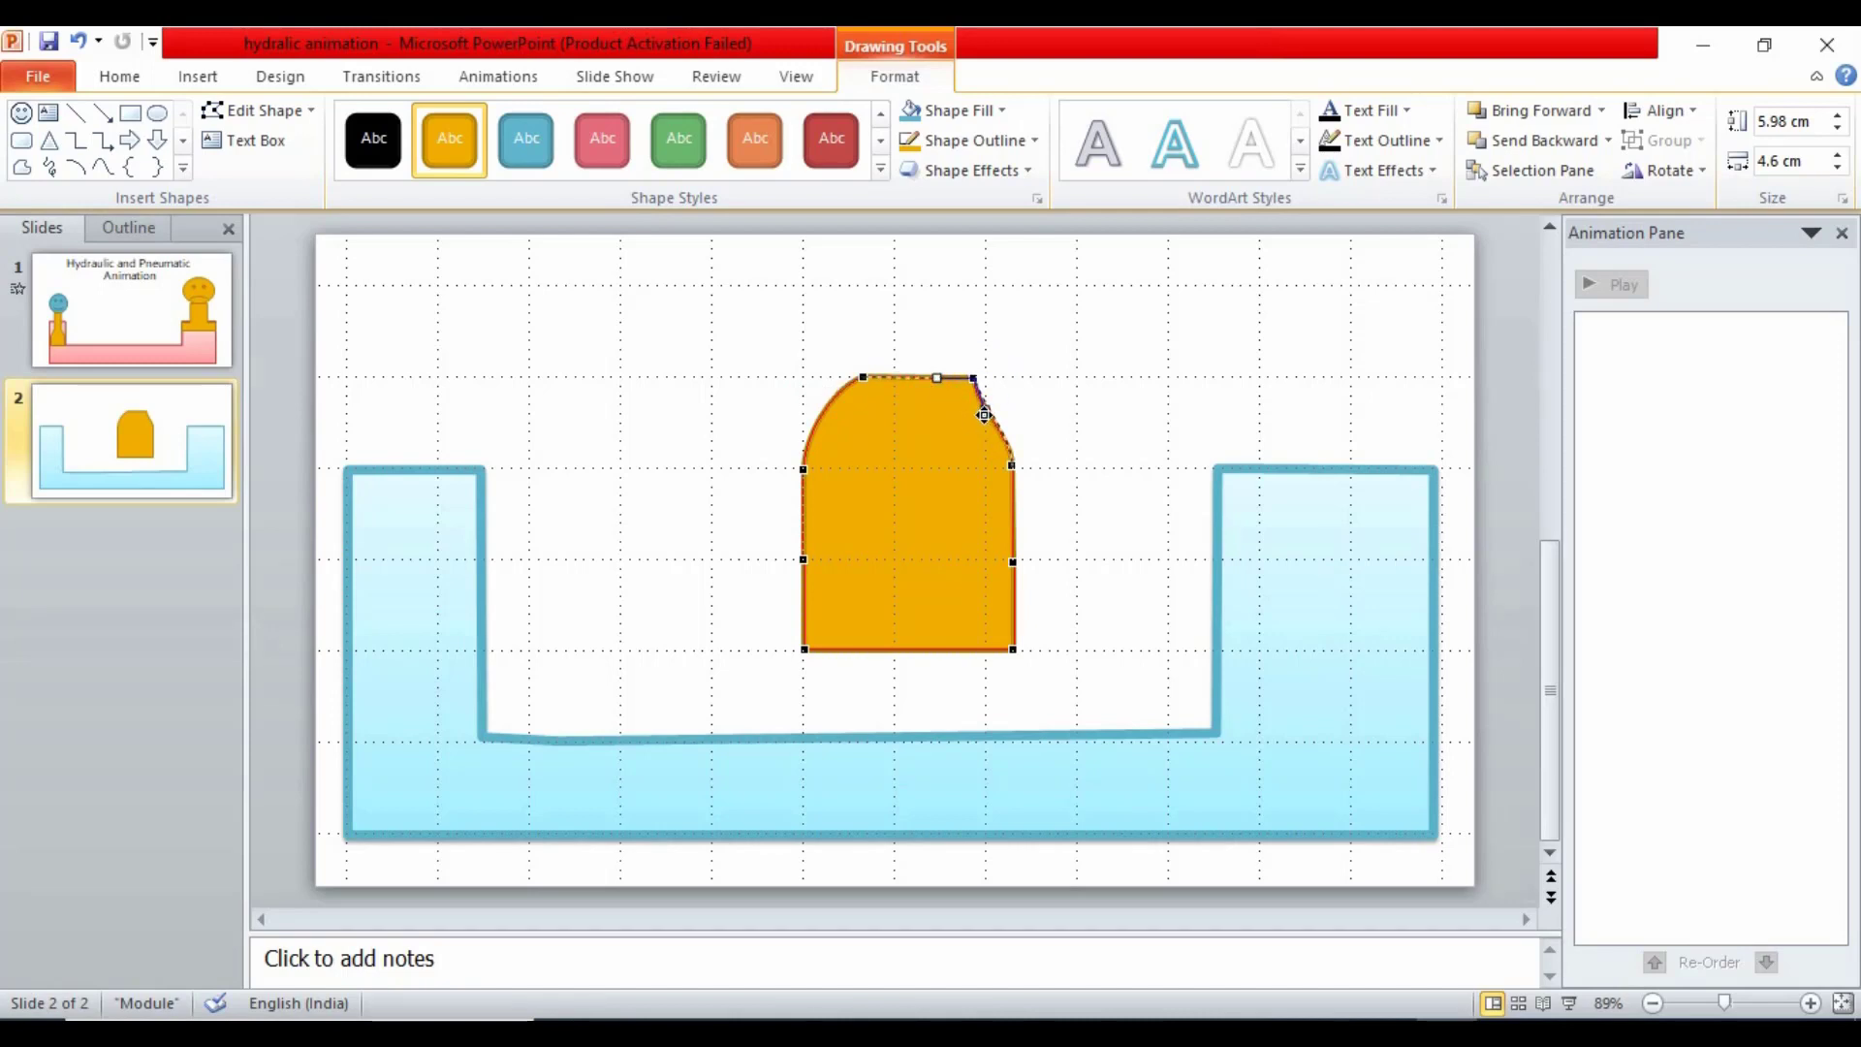
drag(985, 415, 1004, 419)
click(968, 381)
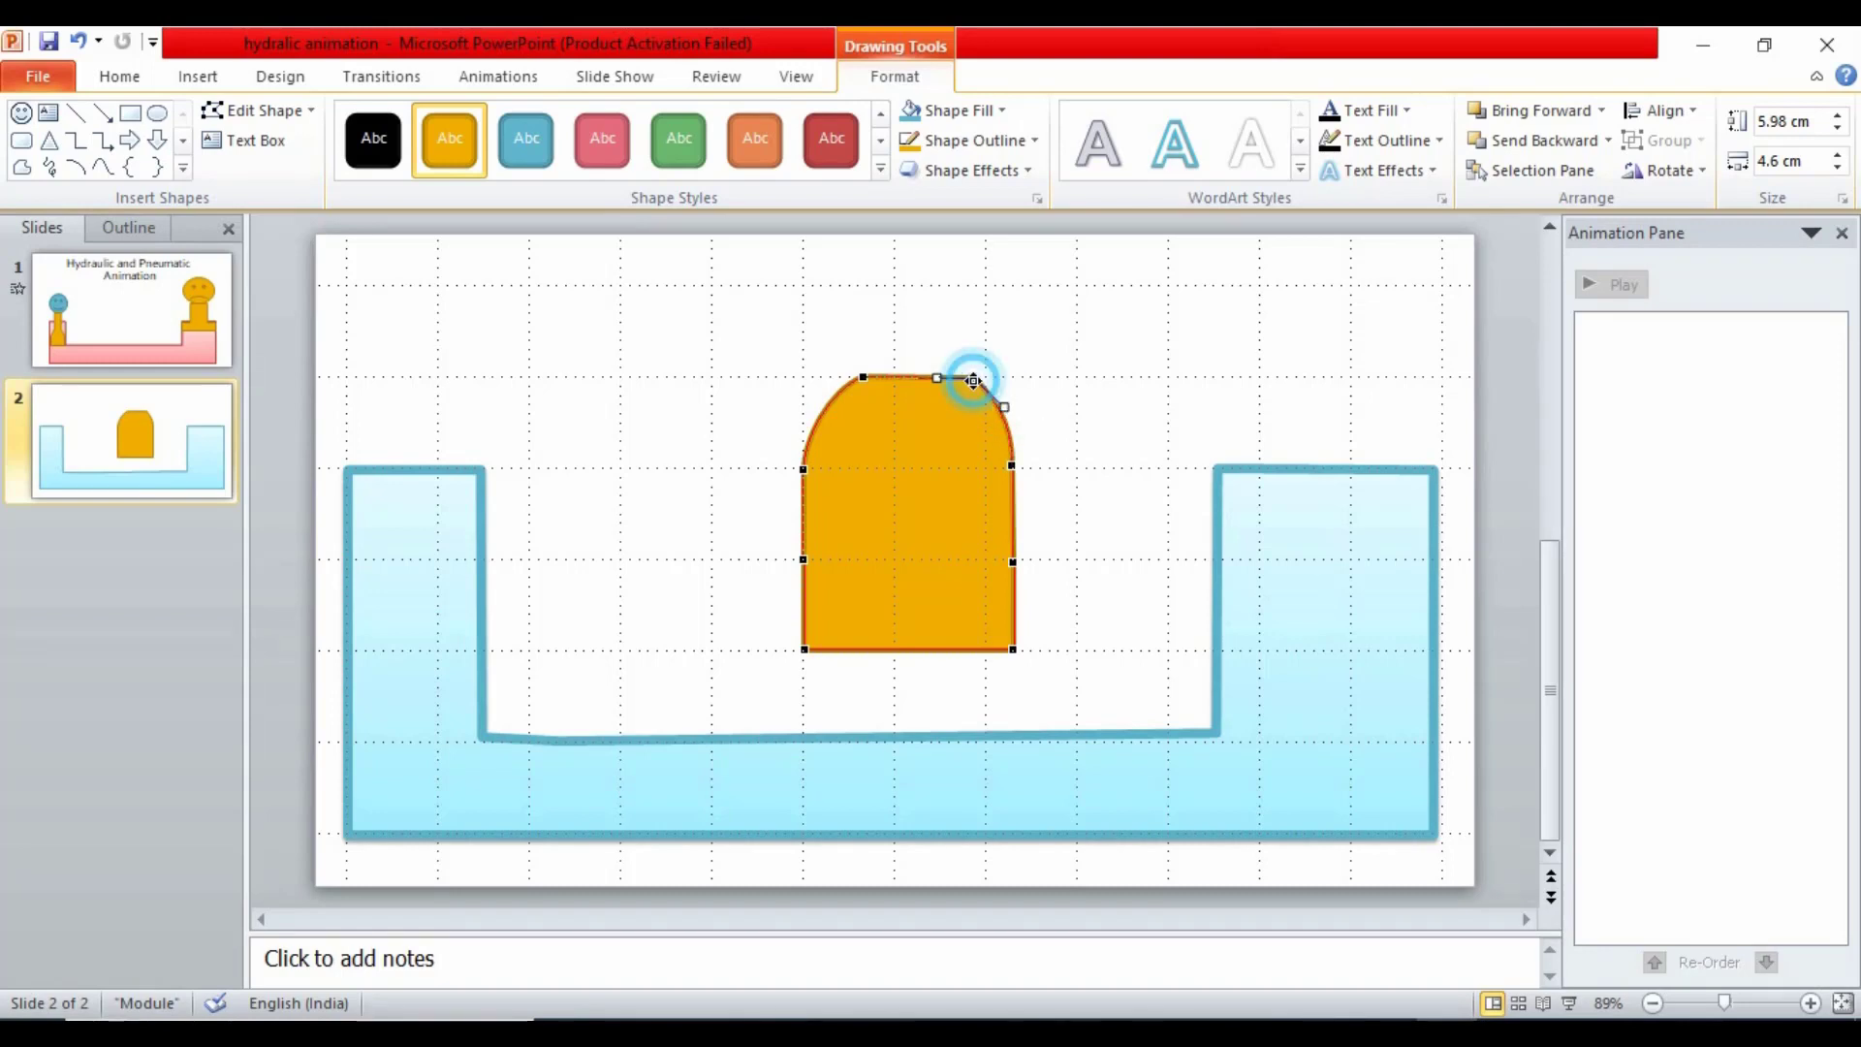
click(1053, 350)
drag(890, 508, 1302, 497)
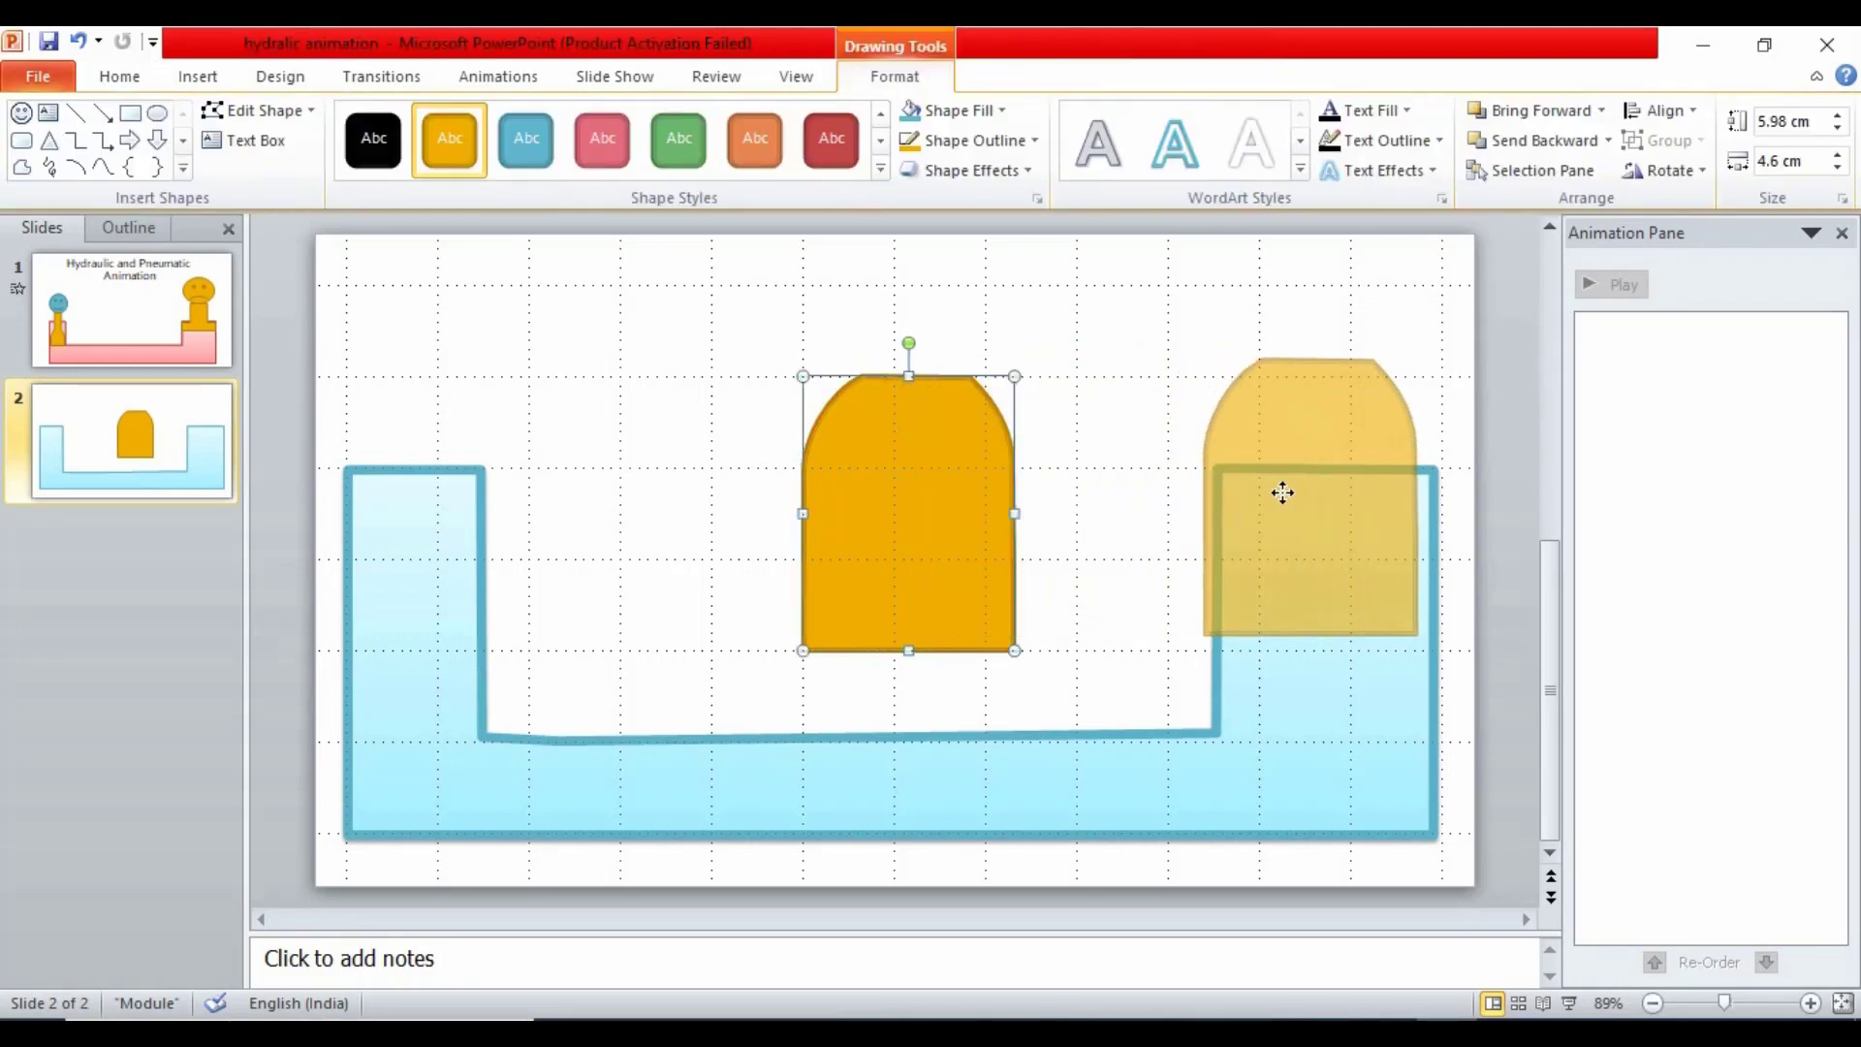
Seat the piston in the vessel's right arm and tweak its top-right point
drag(1302, 496, 1304, 500)
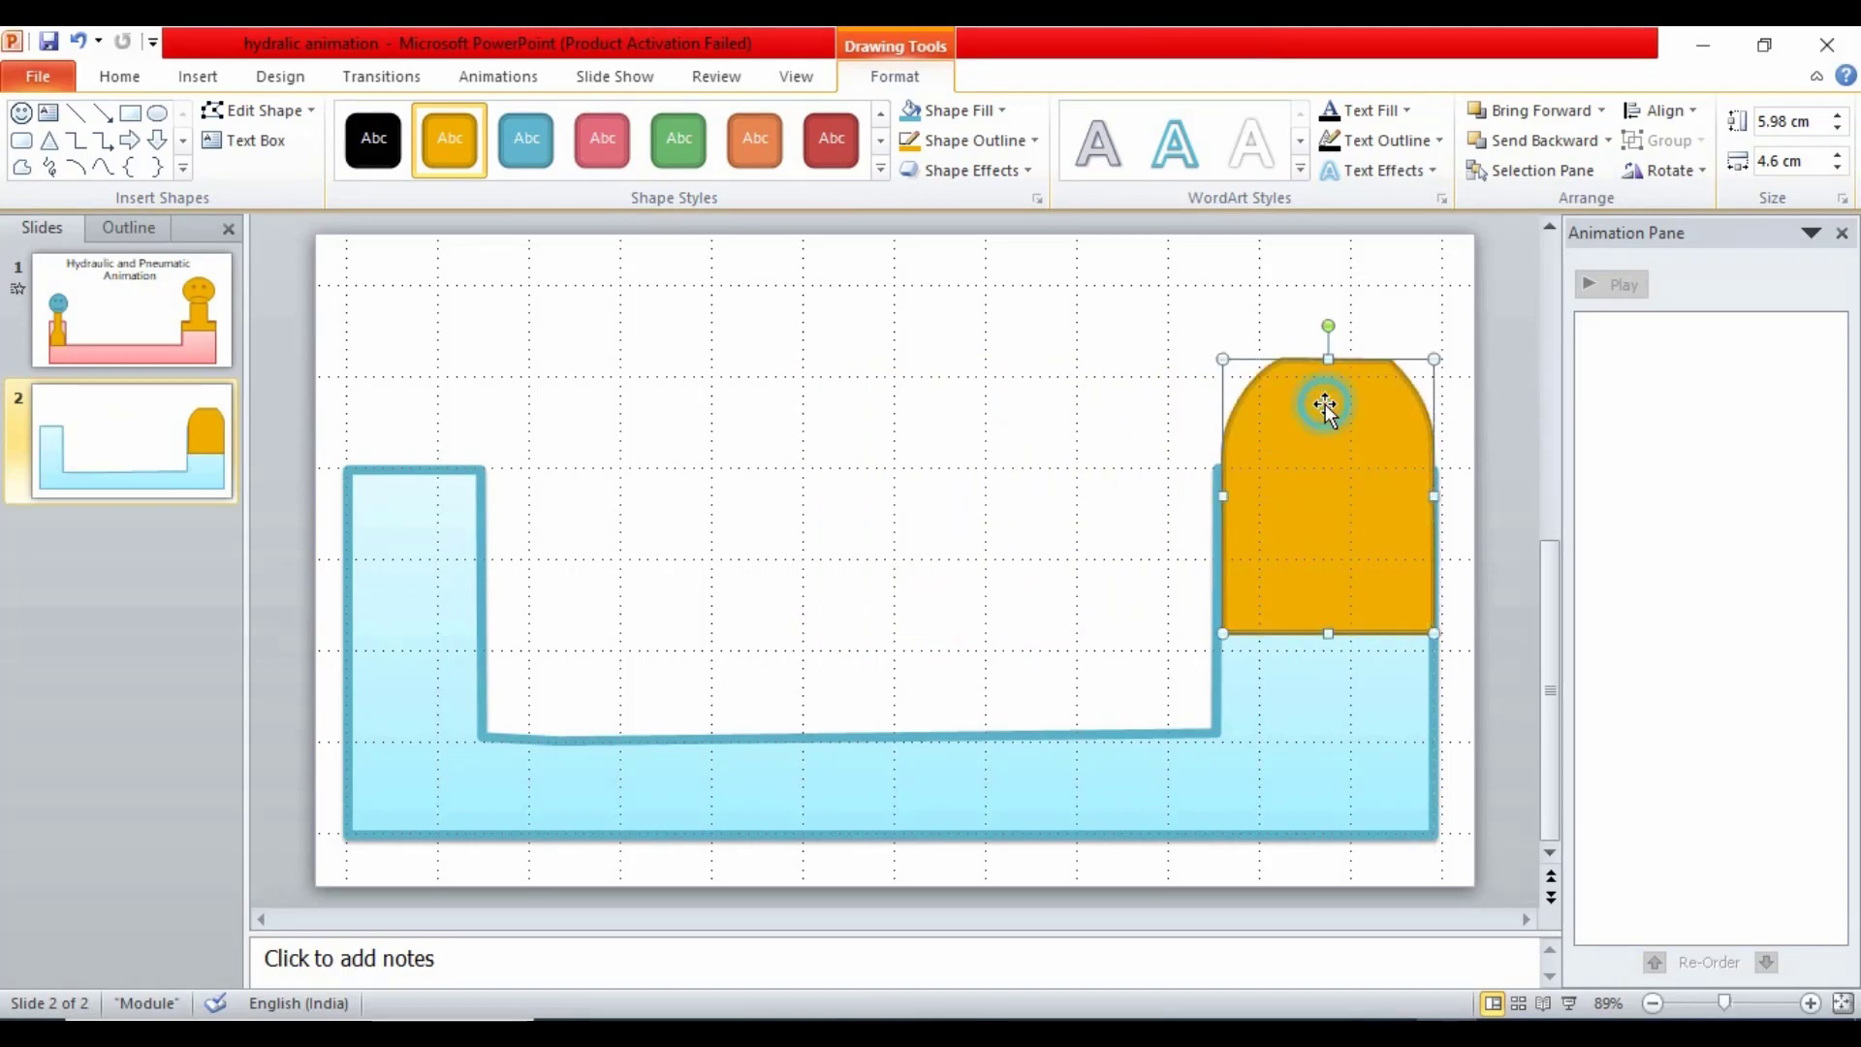
click(262, 110)
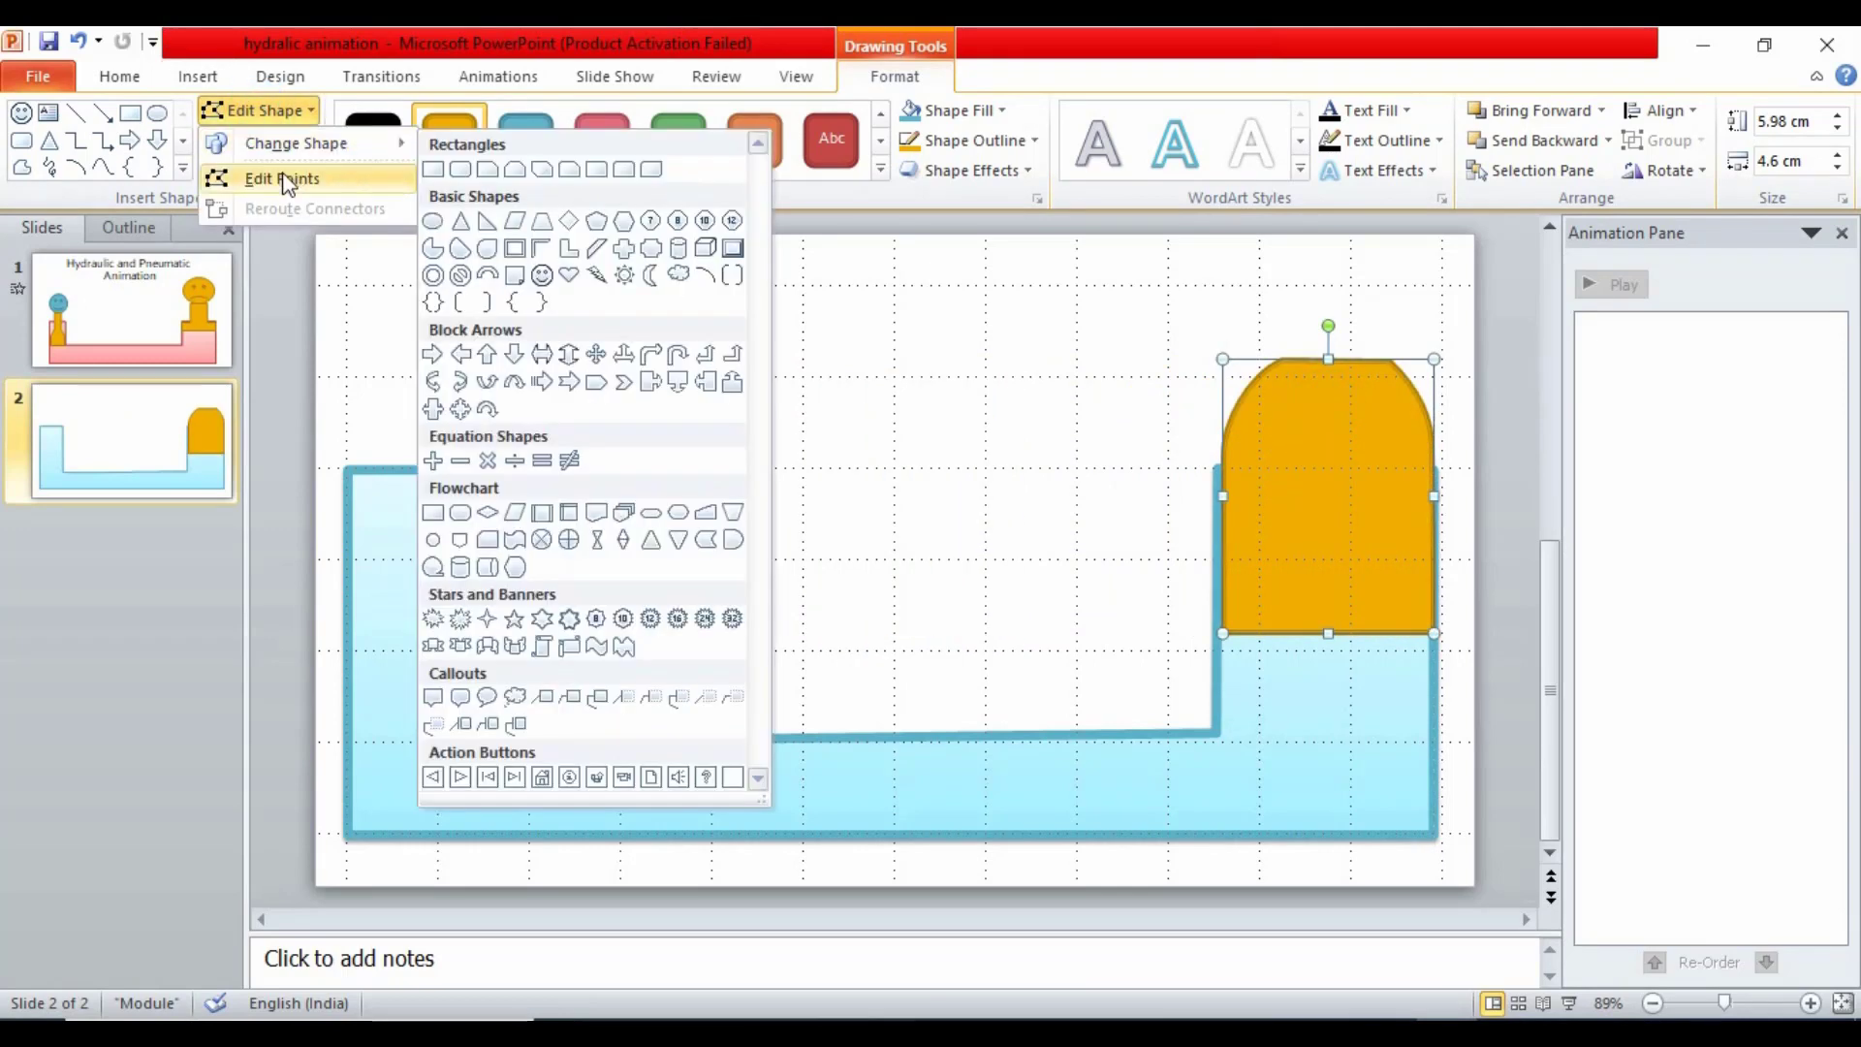
click(495, 385)
click(1392, 363)
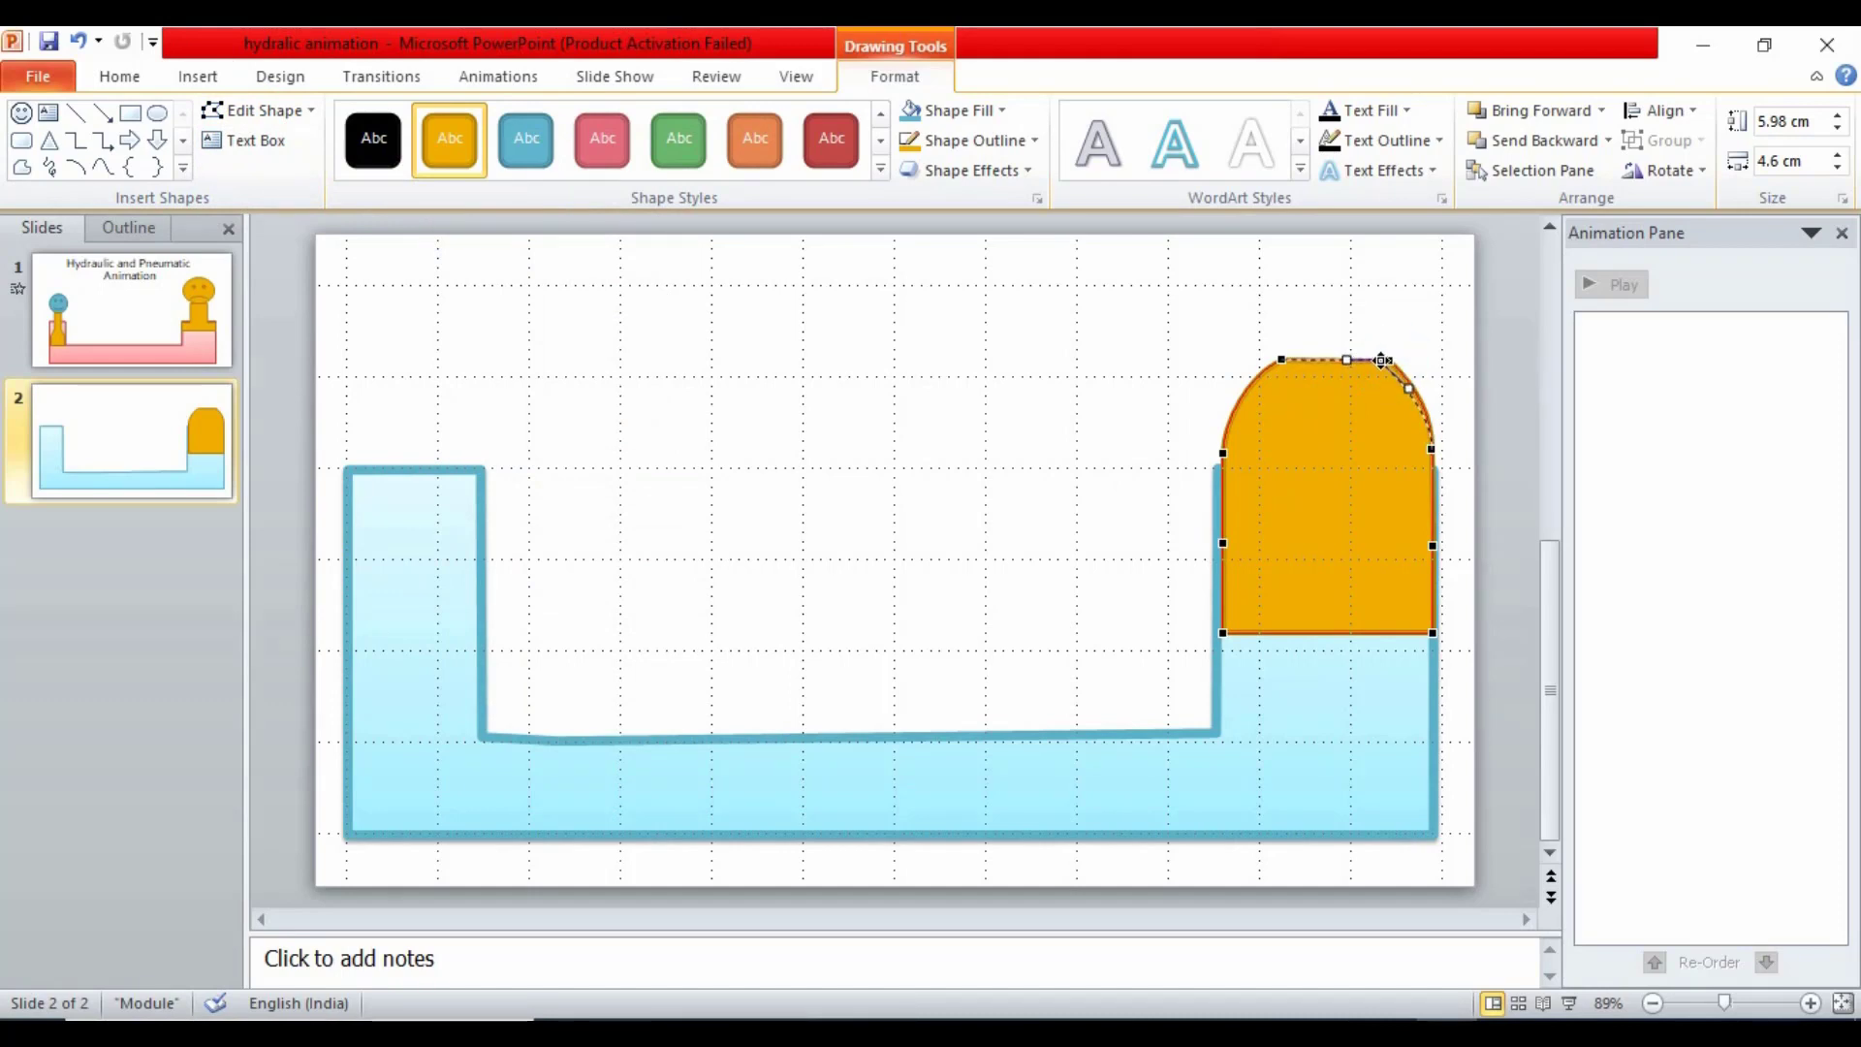
click(1168, 370)
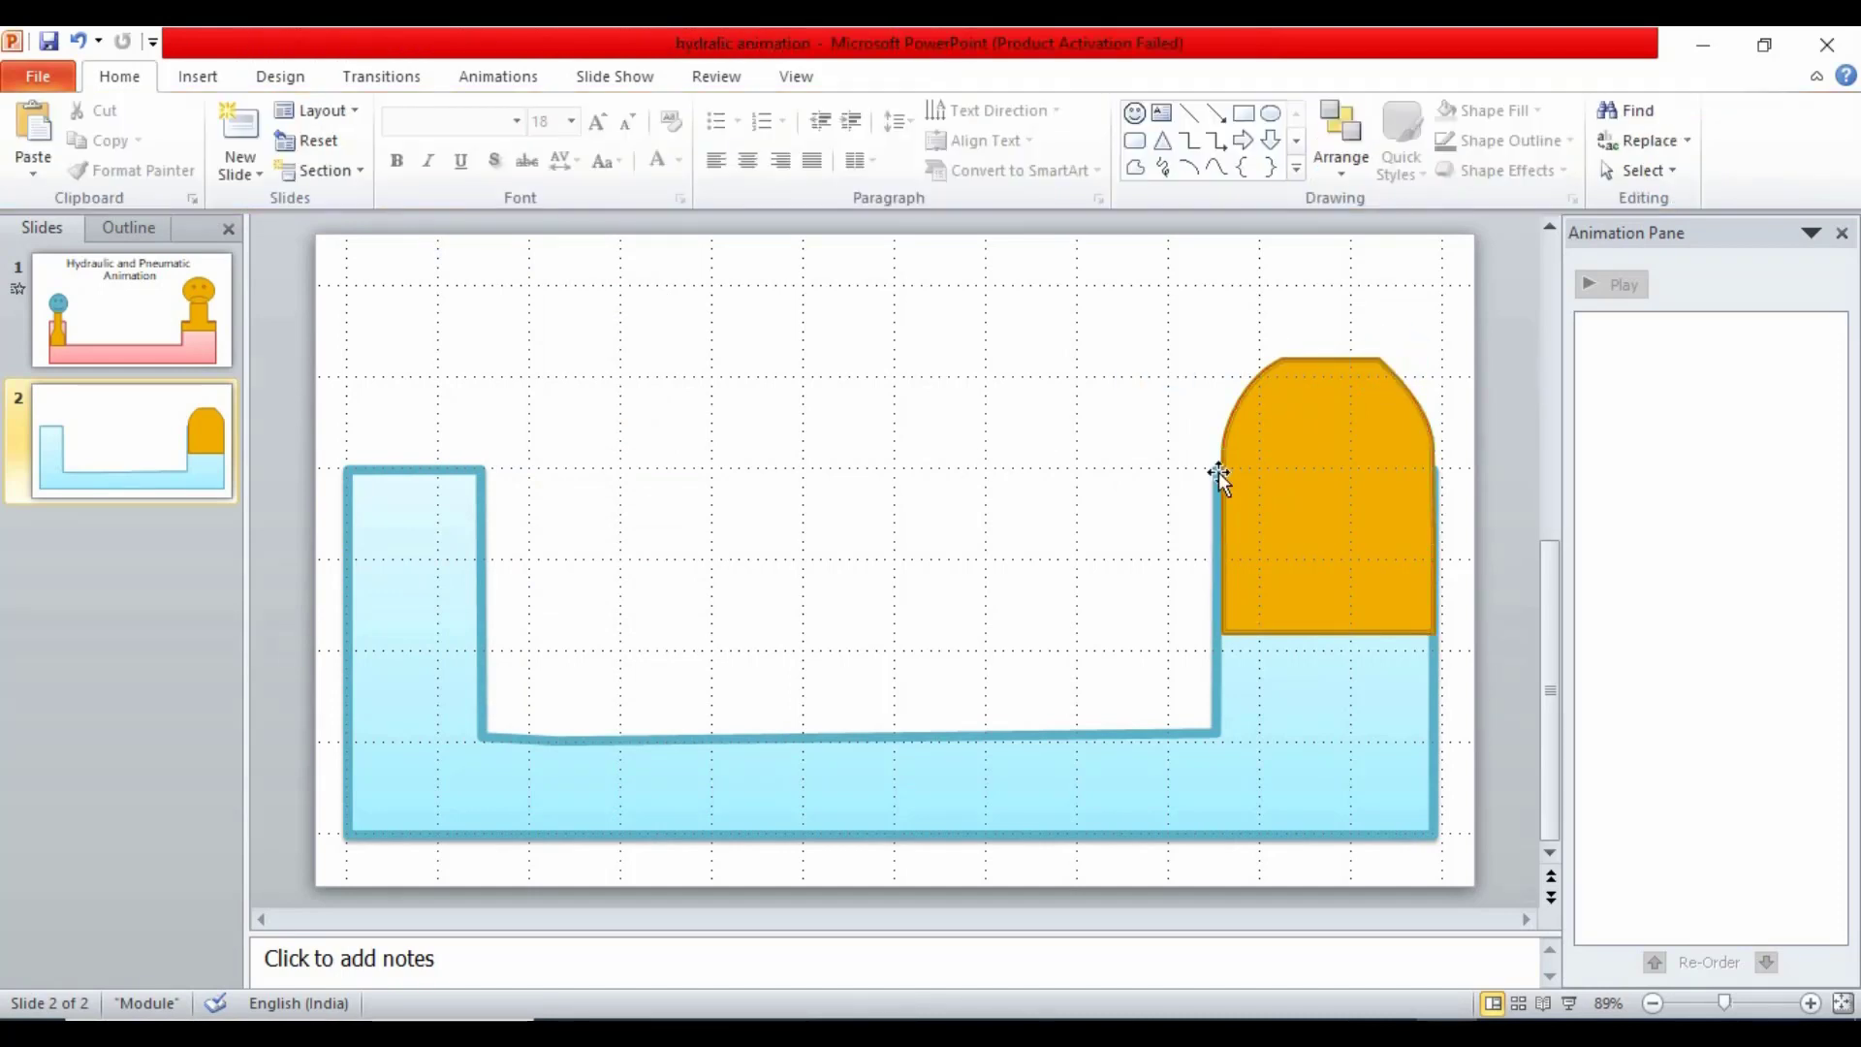
Duplicate the right piston with Ctrl+D
click(1298, 473)
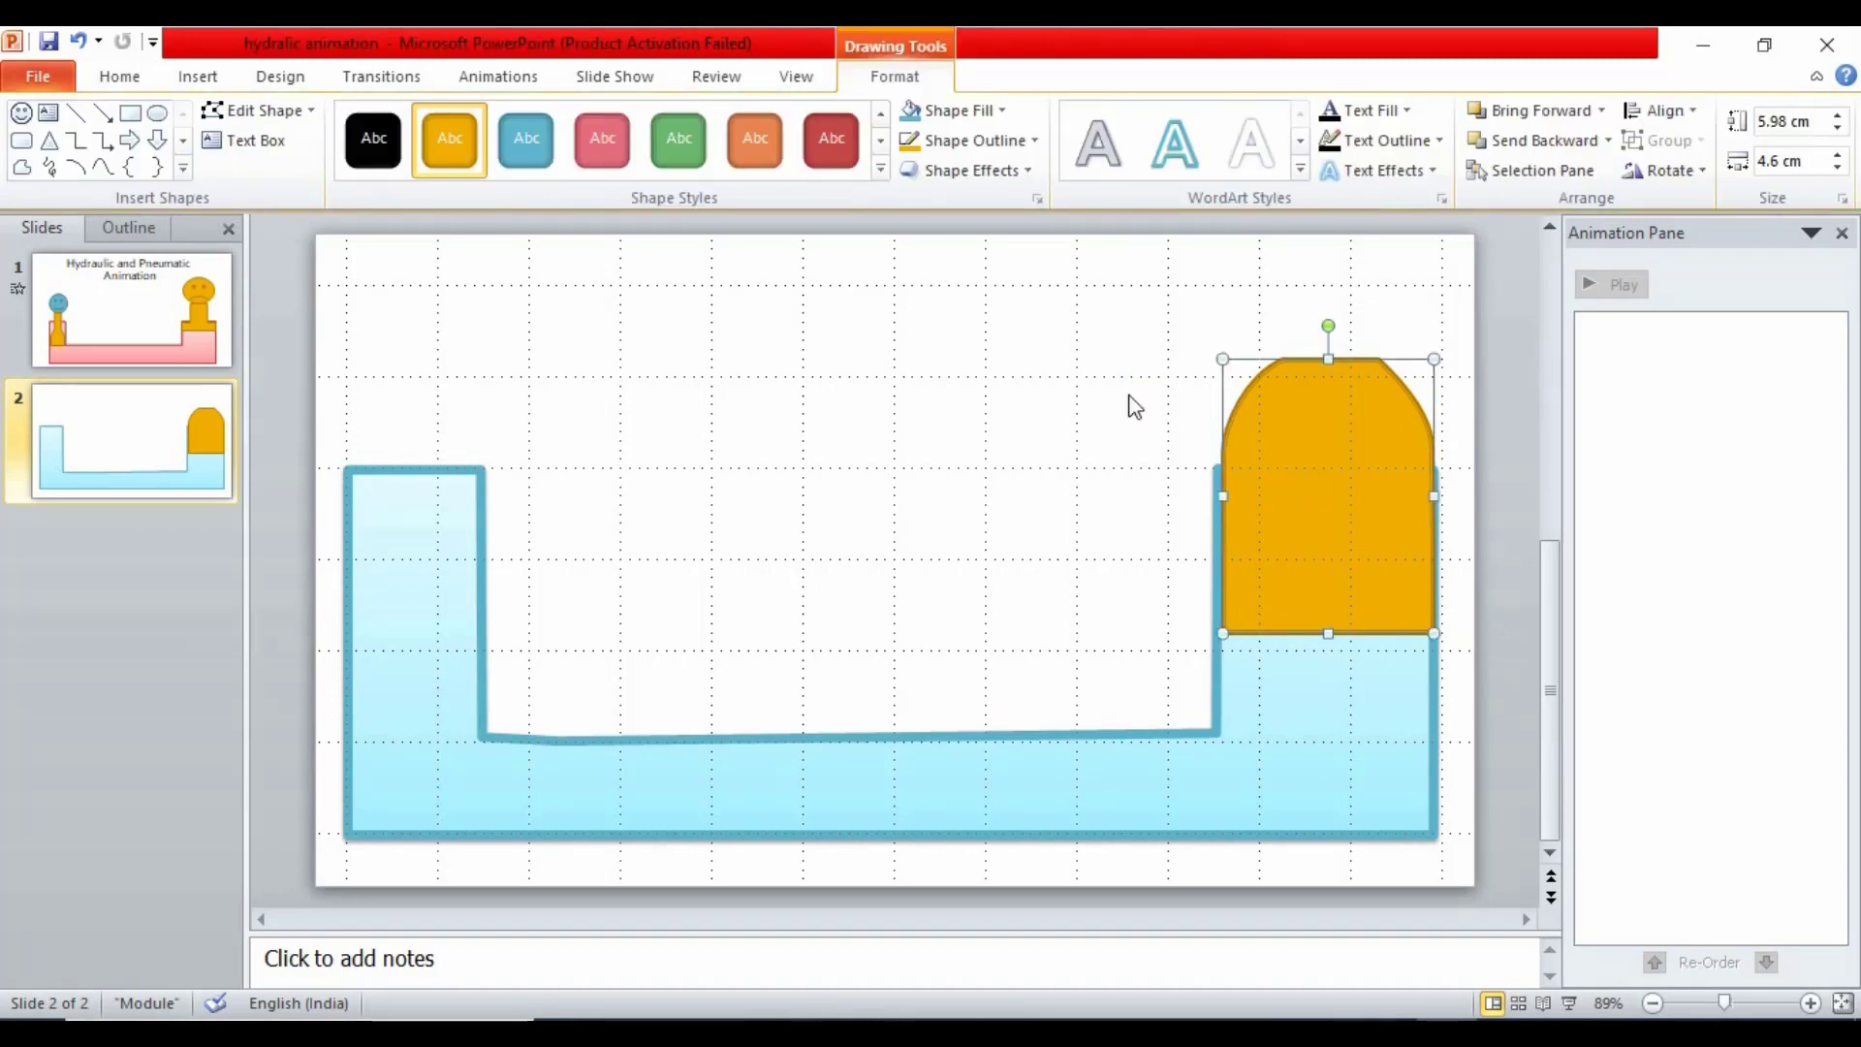
key(ctrl+d)
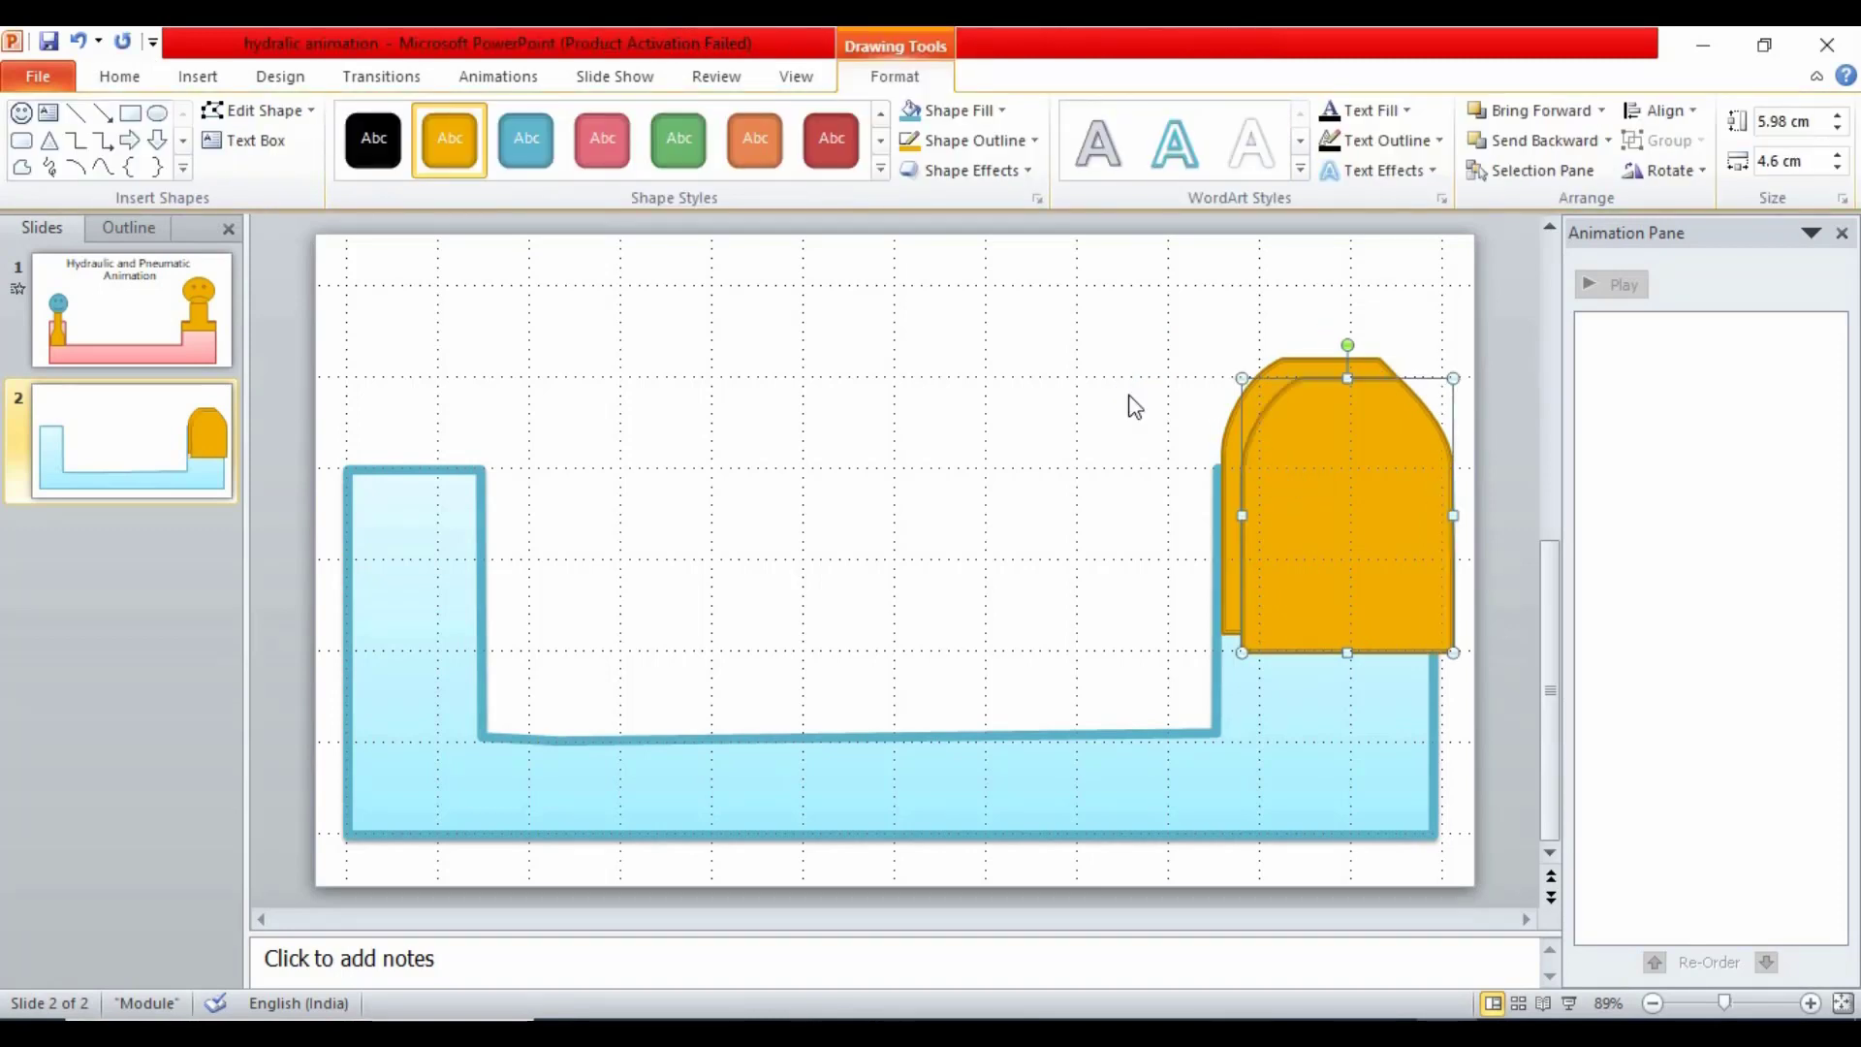
Move the duplicate into the left arm and narrow it to 3 cm to fit the column
drag(1355, 506, 468, 449)
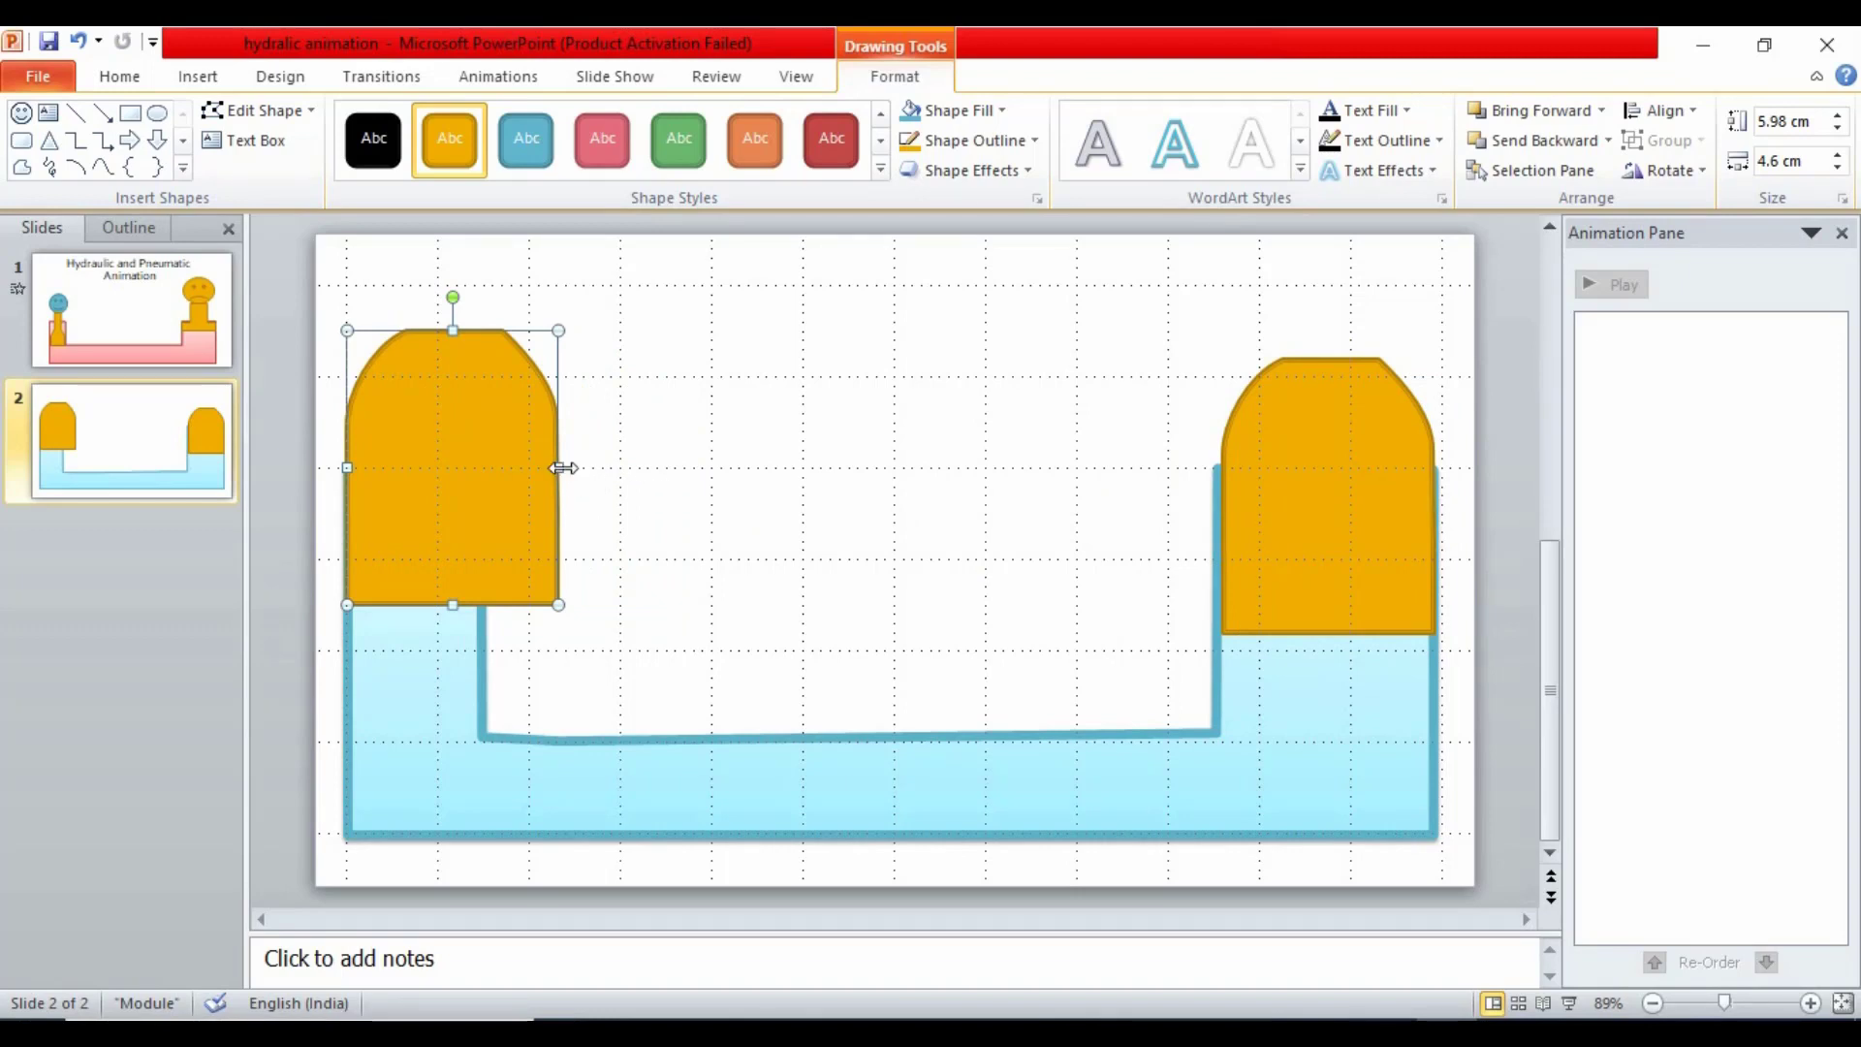
drag(558, 468, 480, 481)
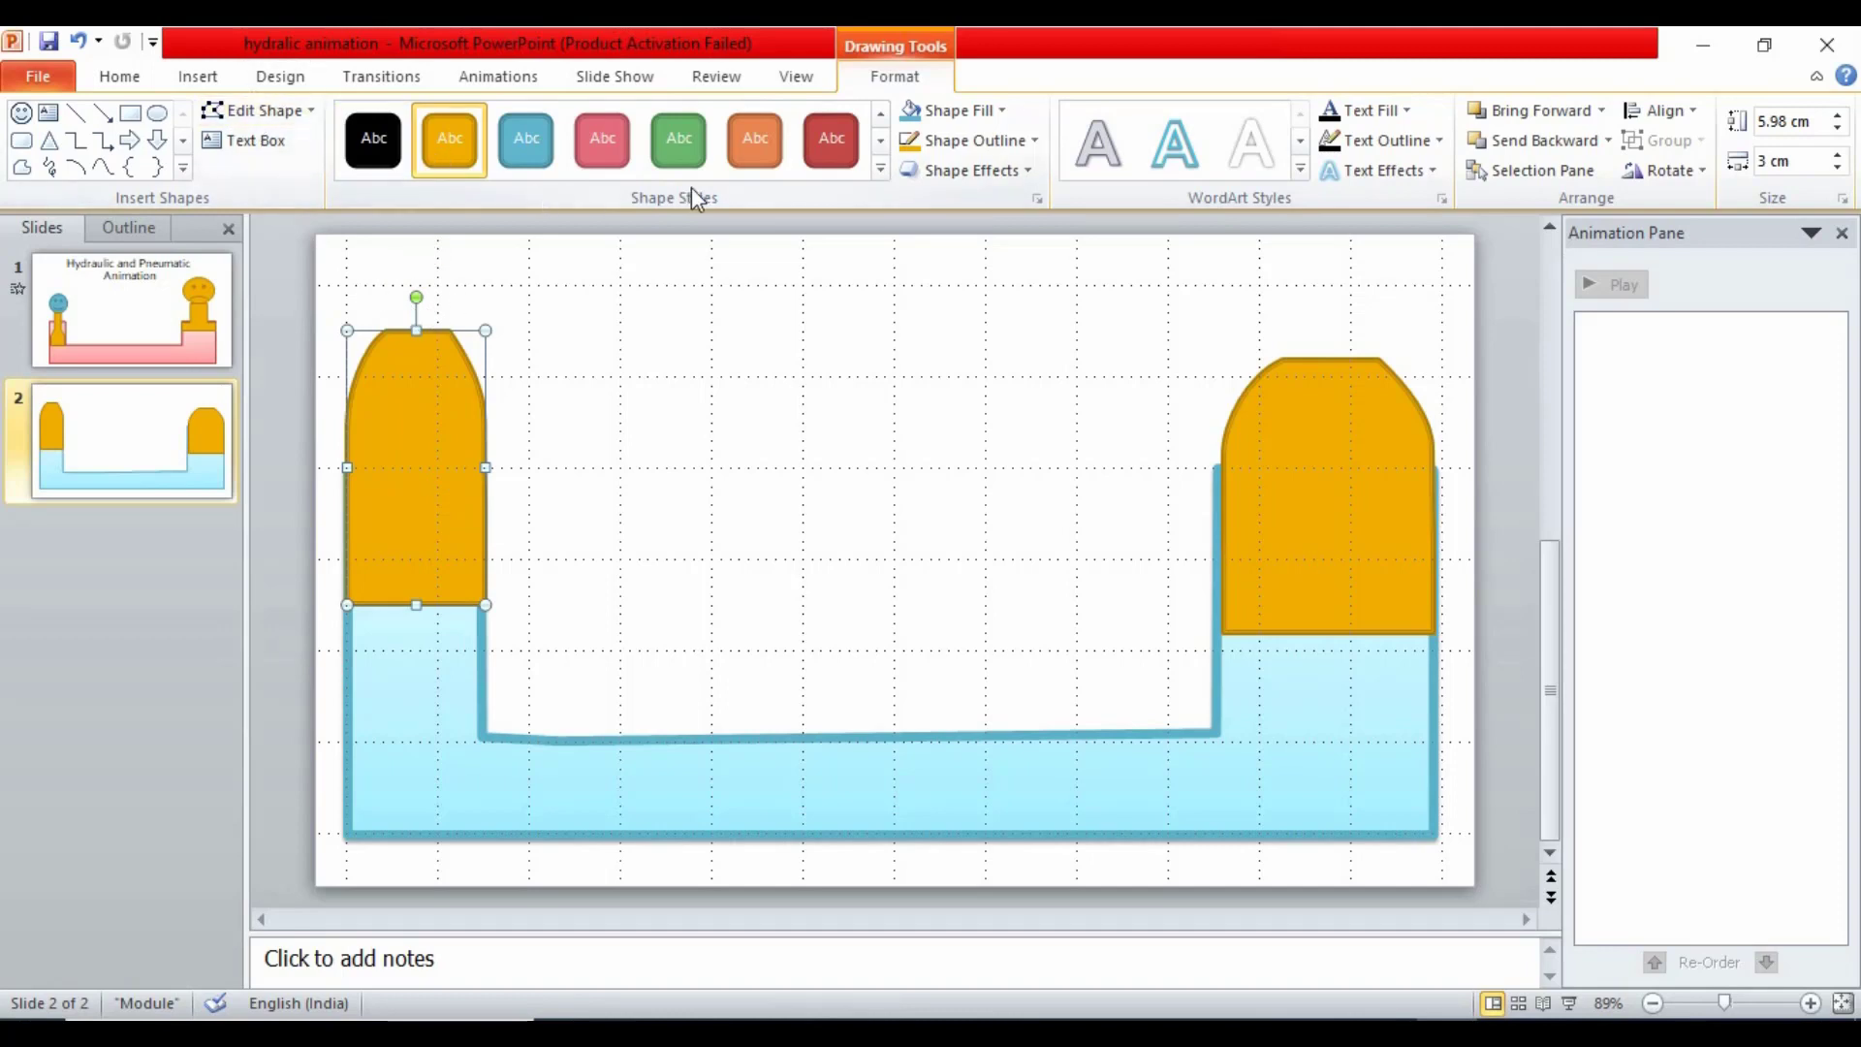
Draw a smiley face shape and place it on top of the left piston
click(198, 75)
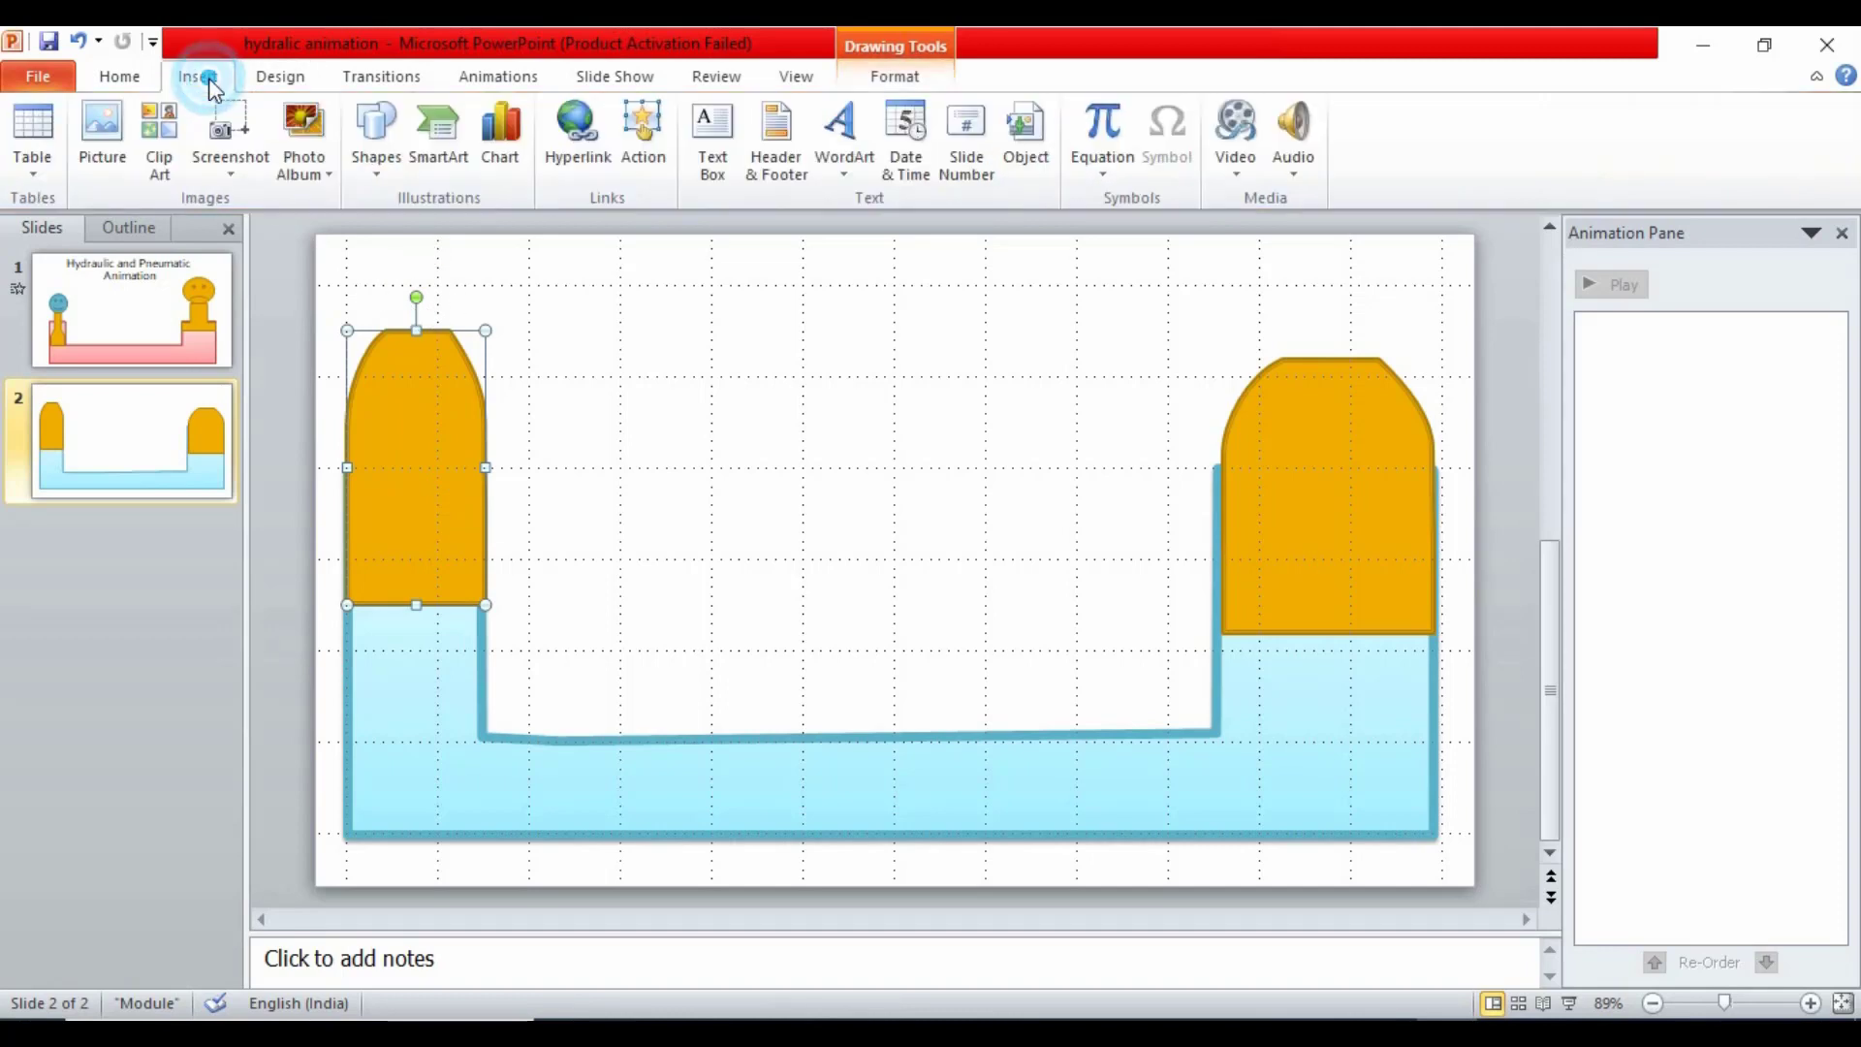
click(378, 156)
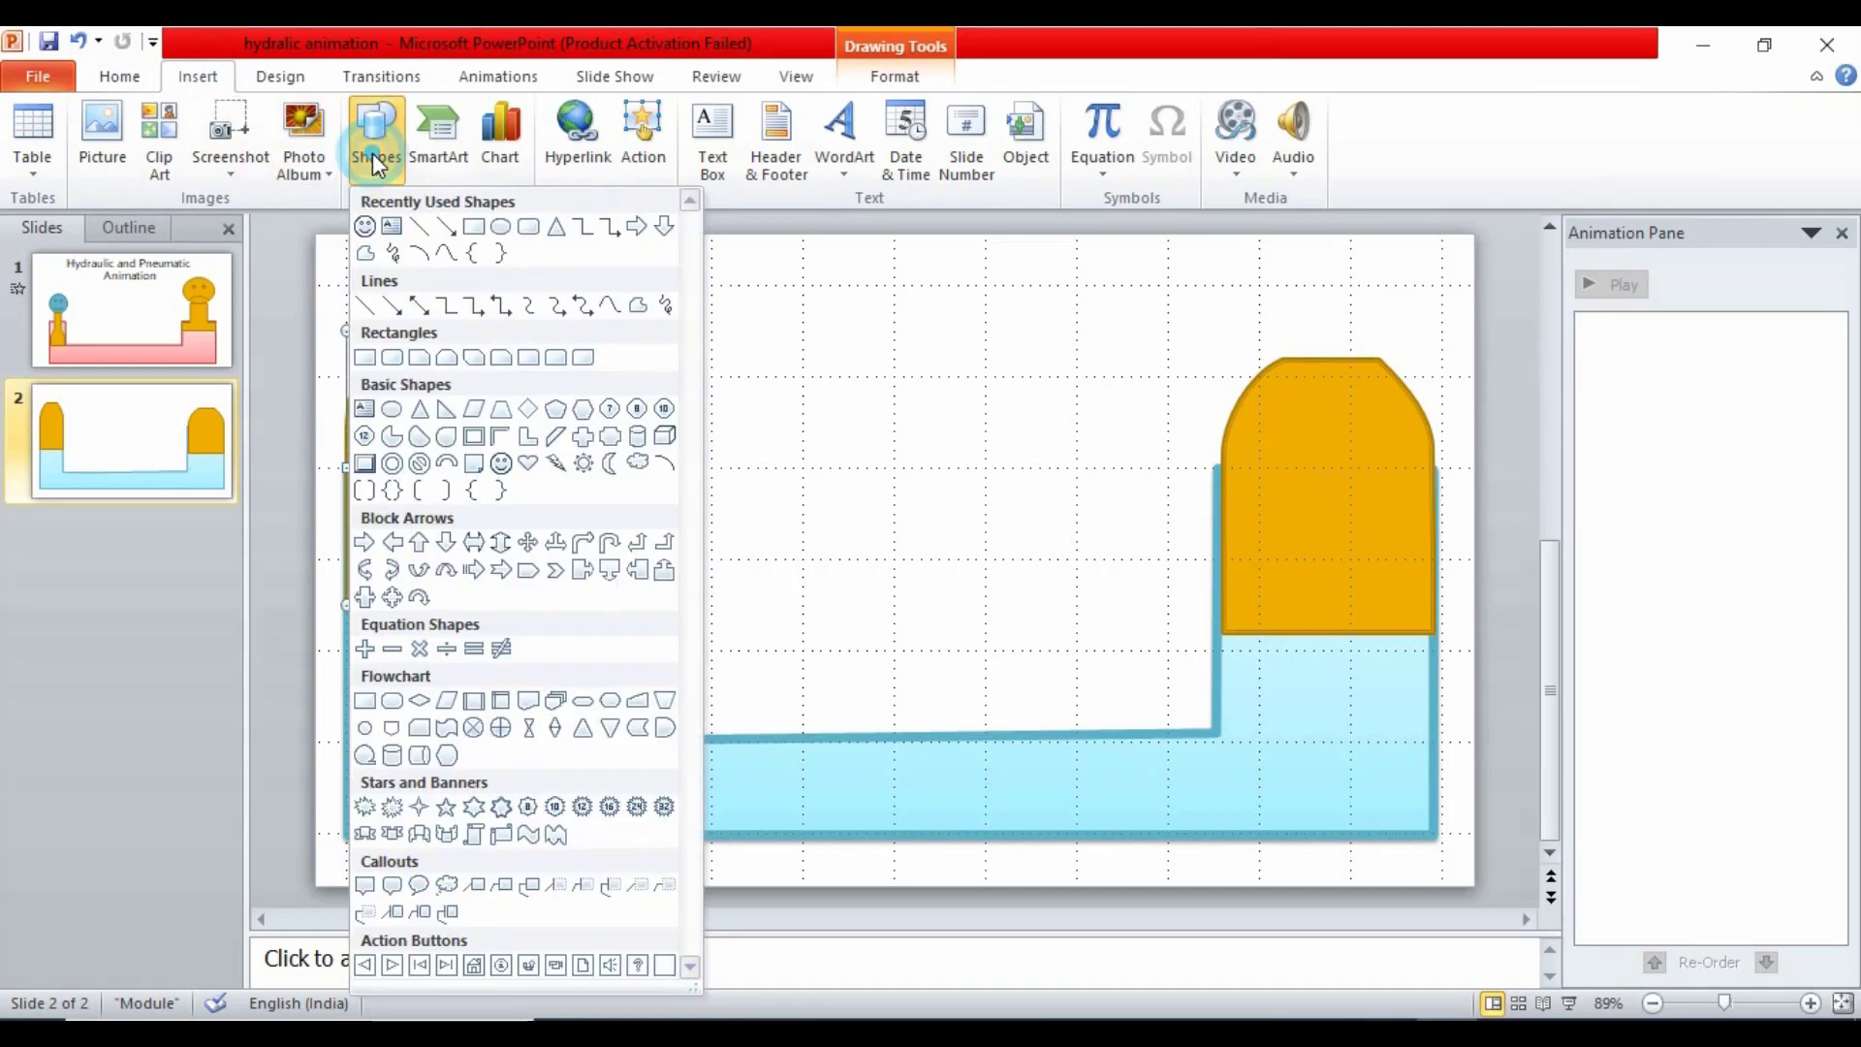
click(365, 227)
mouse_move(670, 387)
mouse_down()
mouse_move(812, 565)
mouse_move(876, 595)
mouse_up()
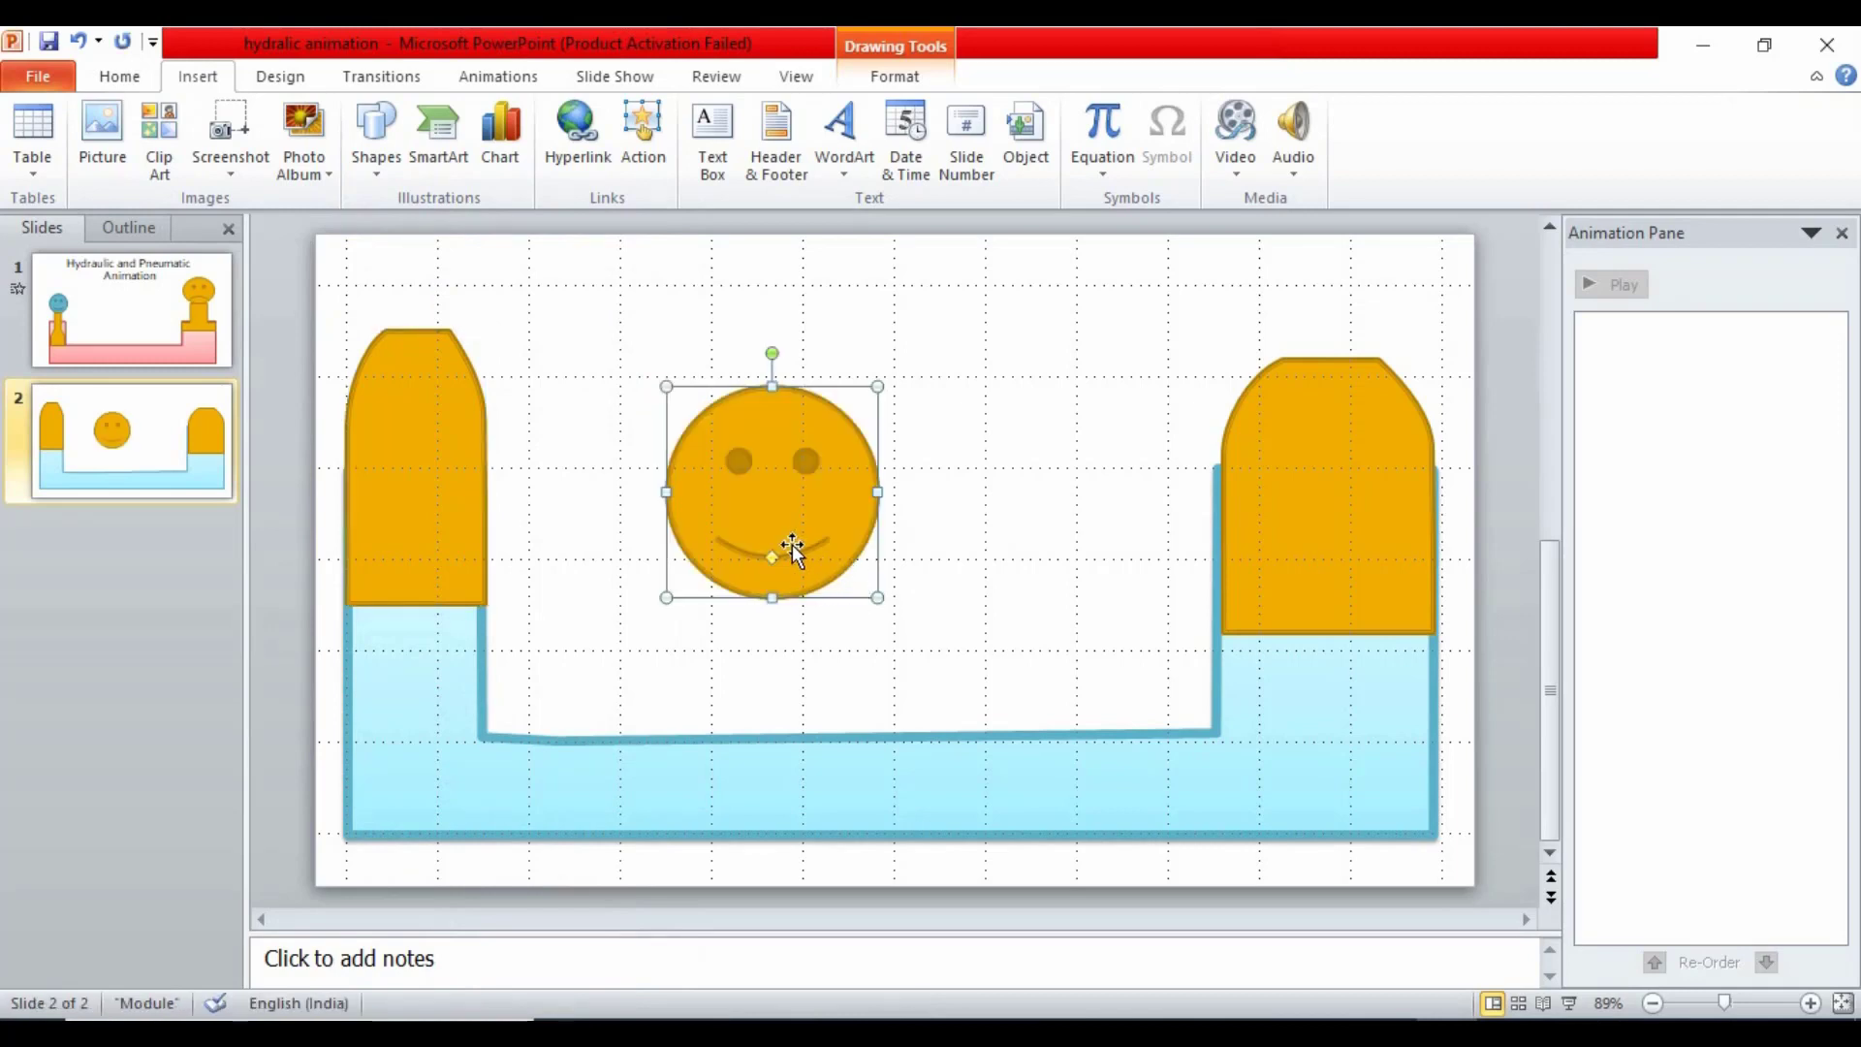
drag(774, 505, 425, 345)
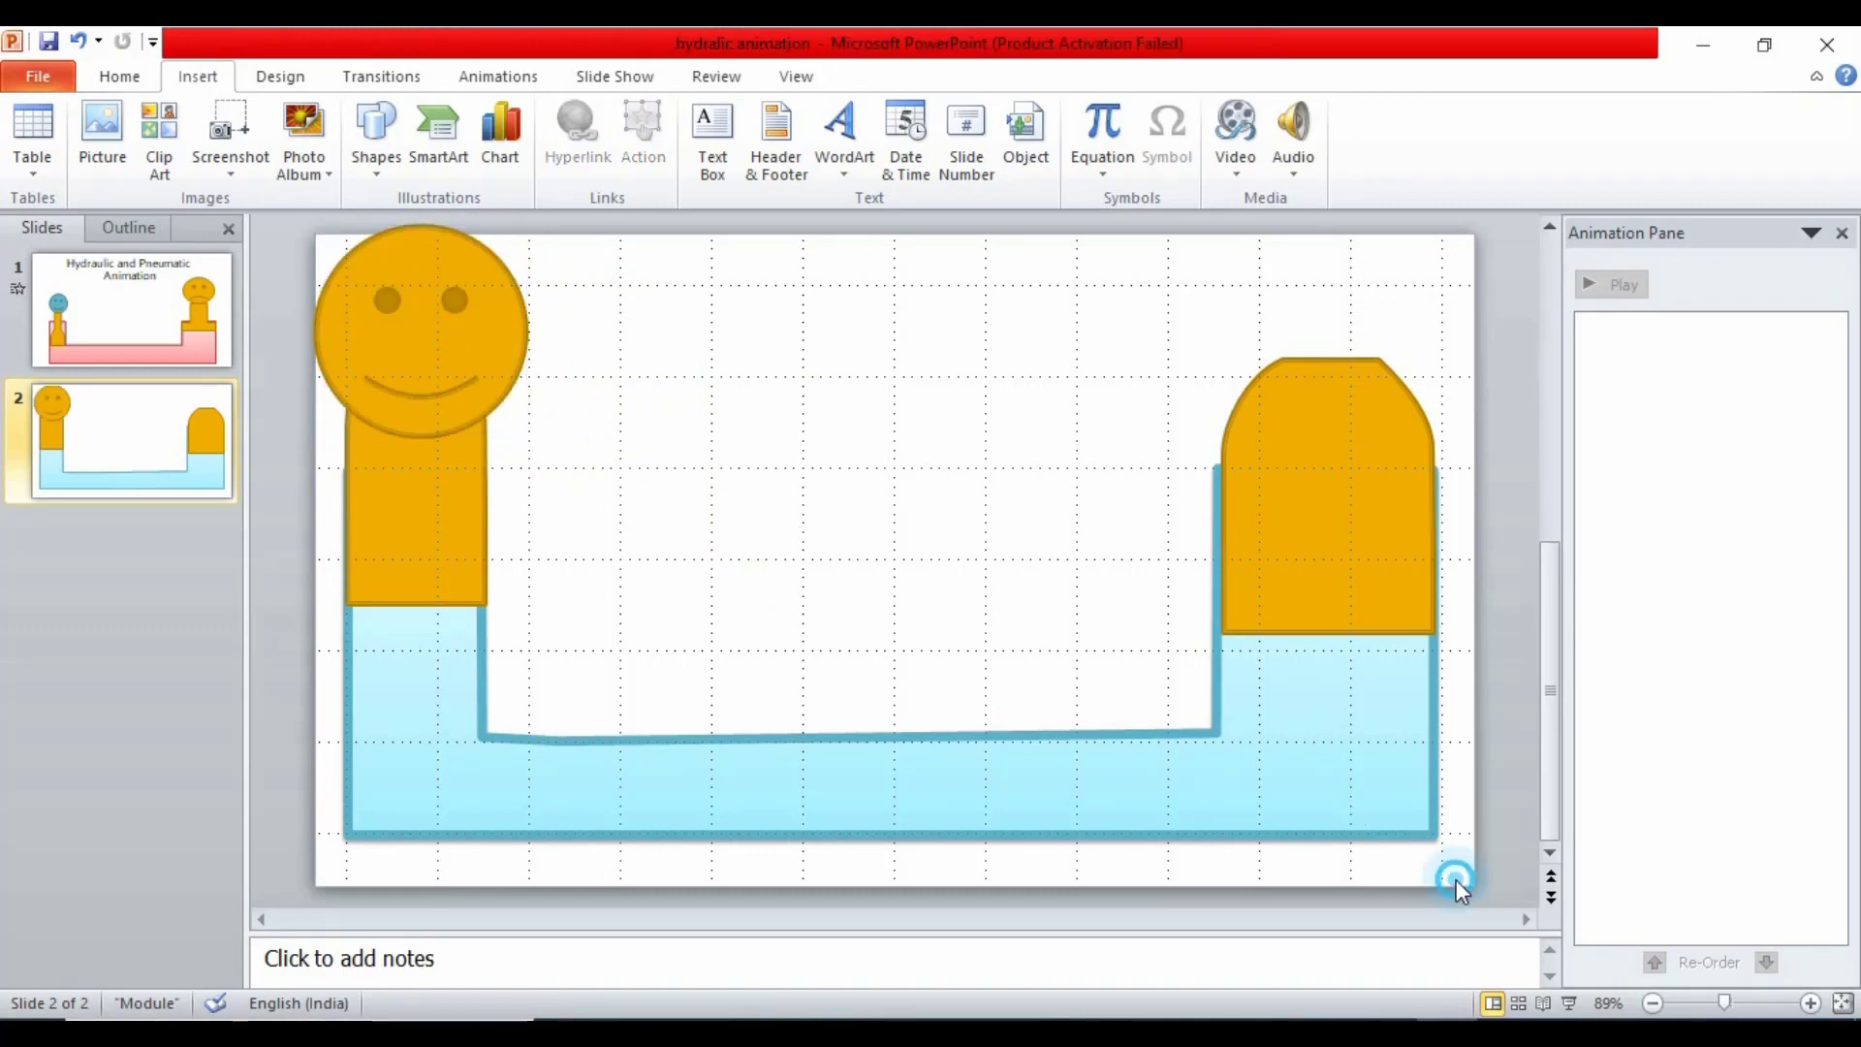
Select the vessel, pistons and smiley together and nudge them all downward
mouse_move(1458, 881)
mouse_down()
mouse_move(1236, 574)
mouse_move(310, 229)
mouse_up()
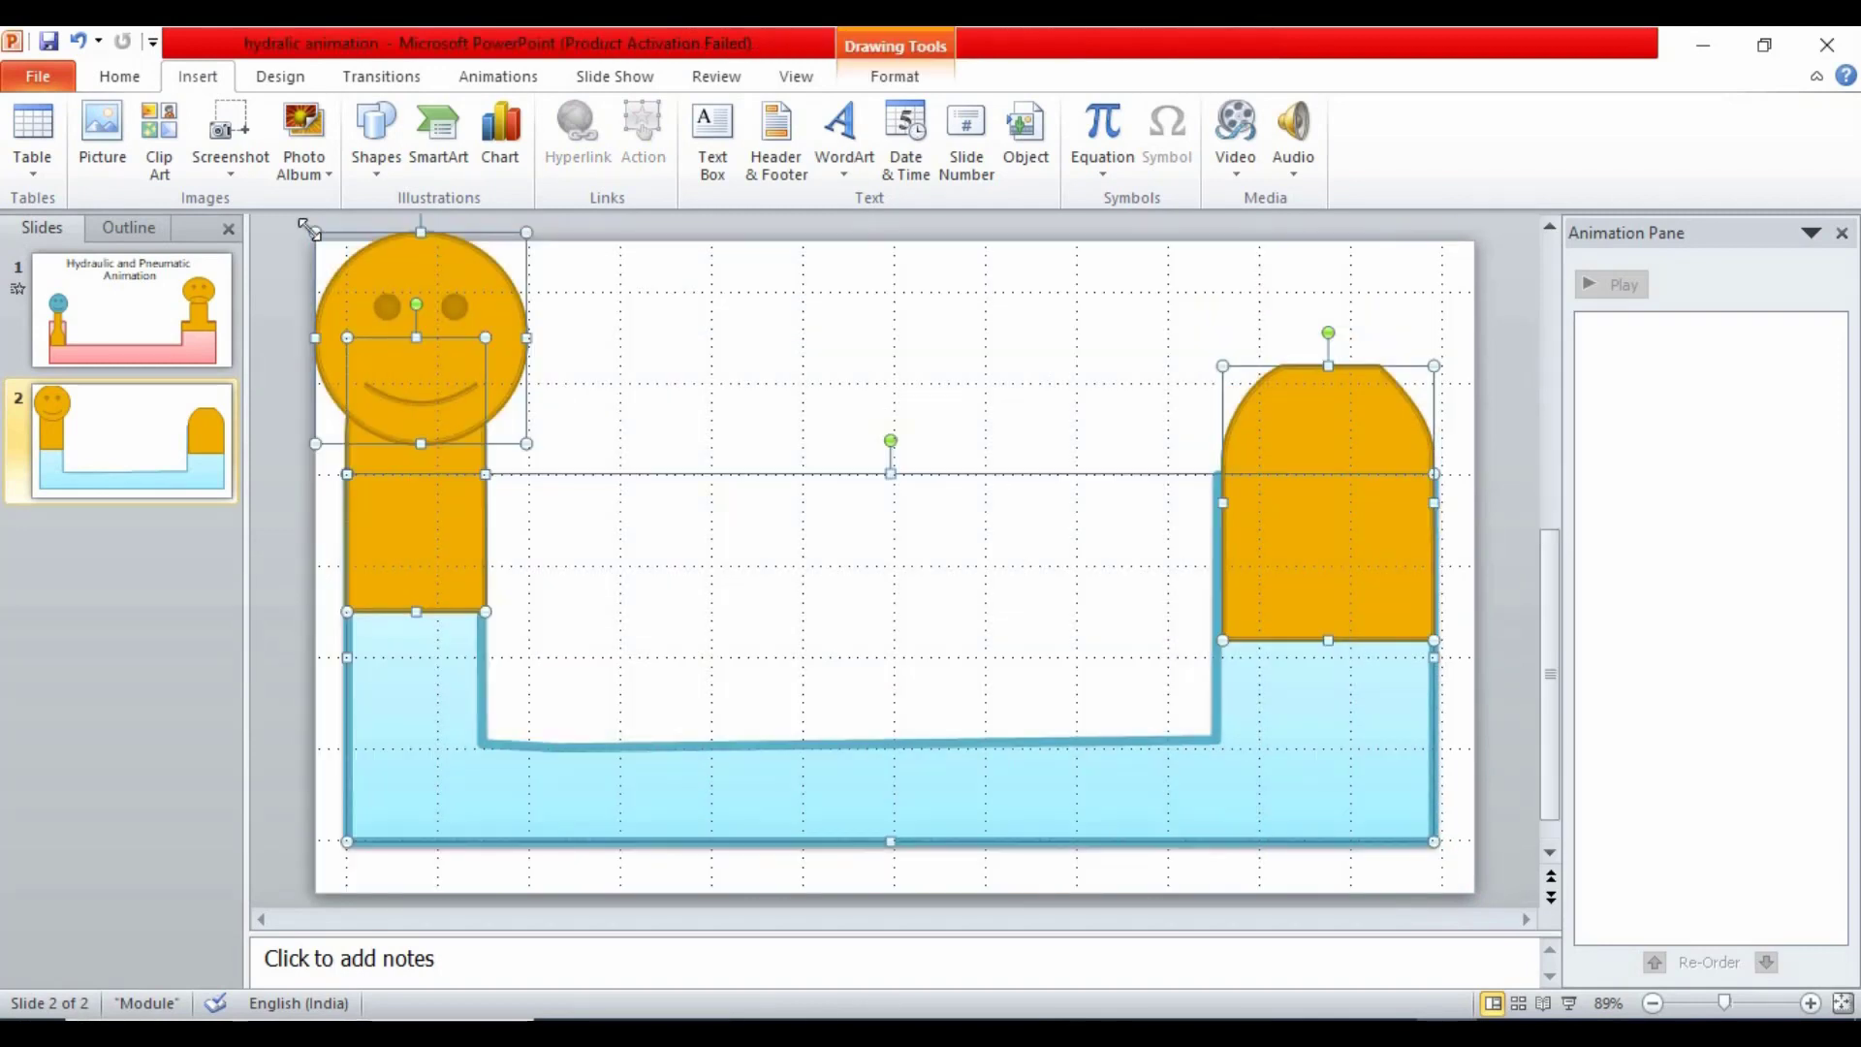
key(Down)
key(Down)
key(Down)
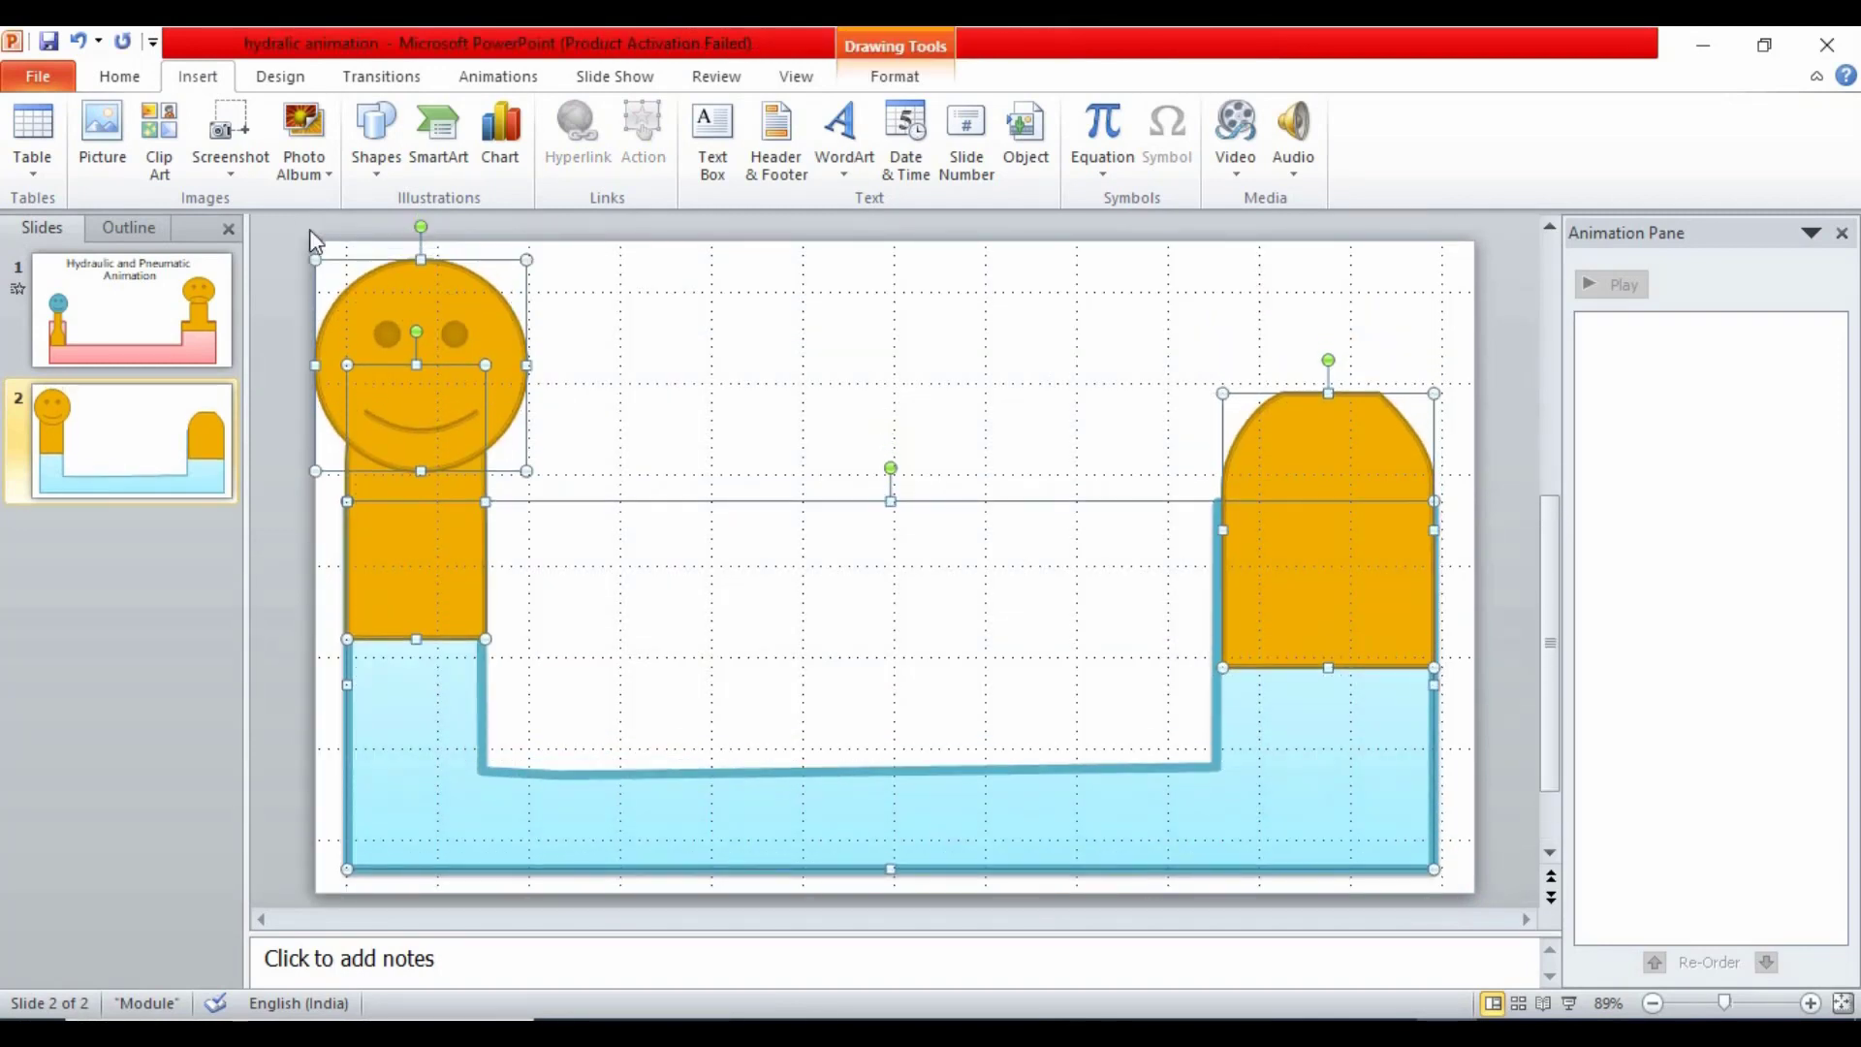
click(824, 599)
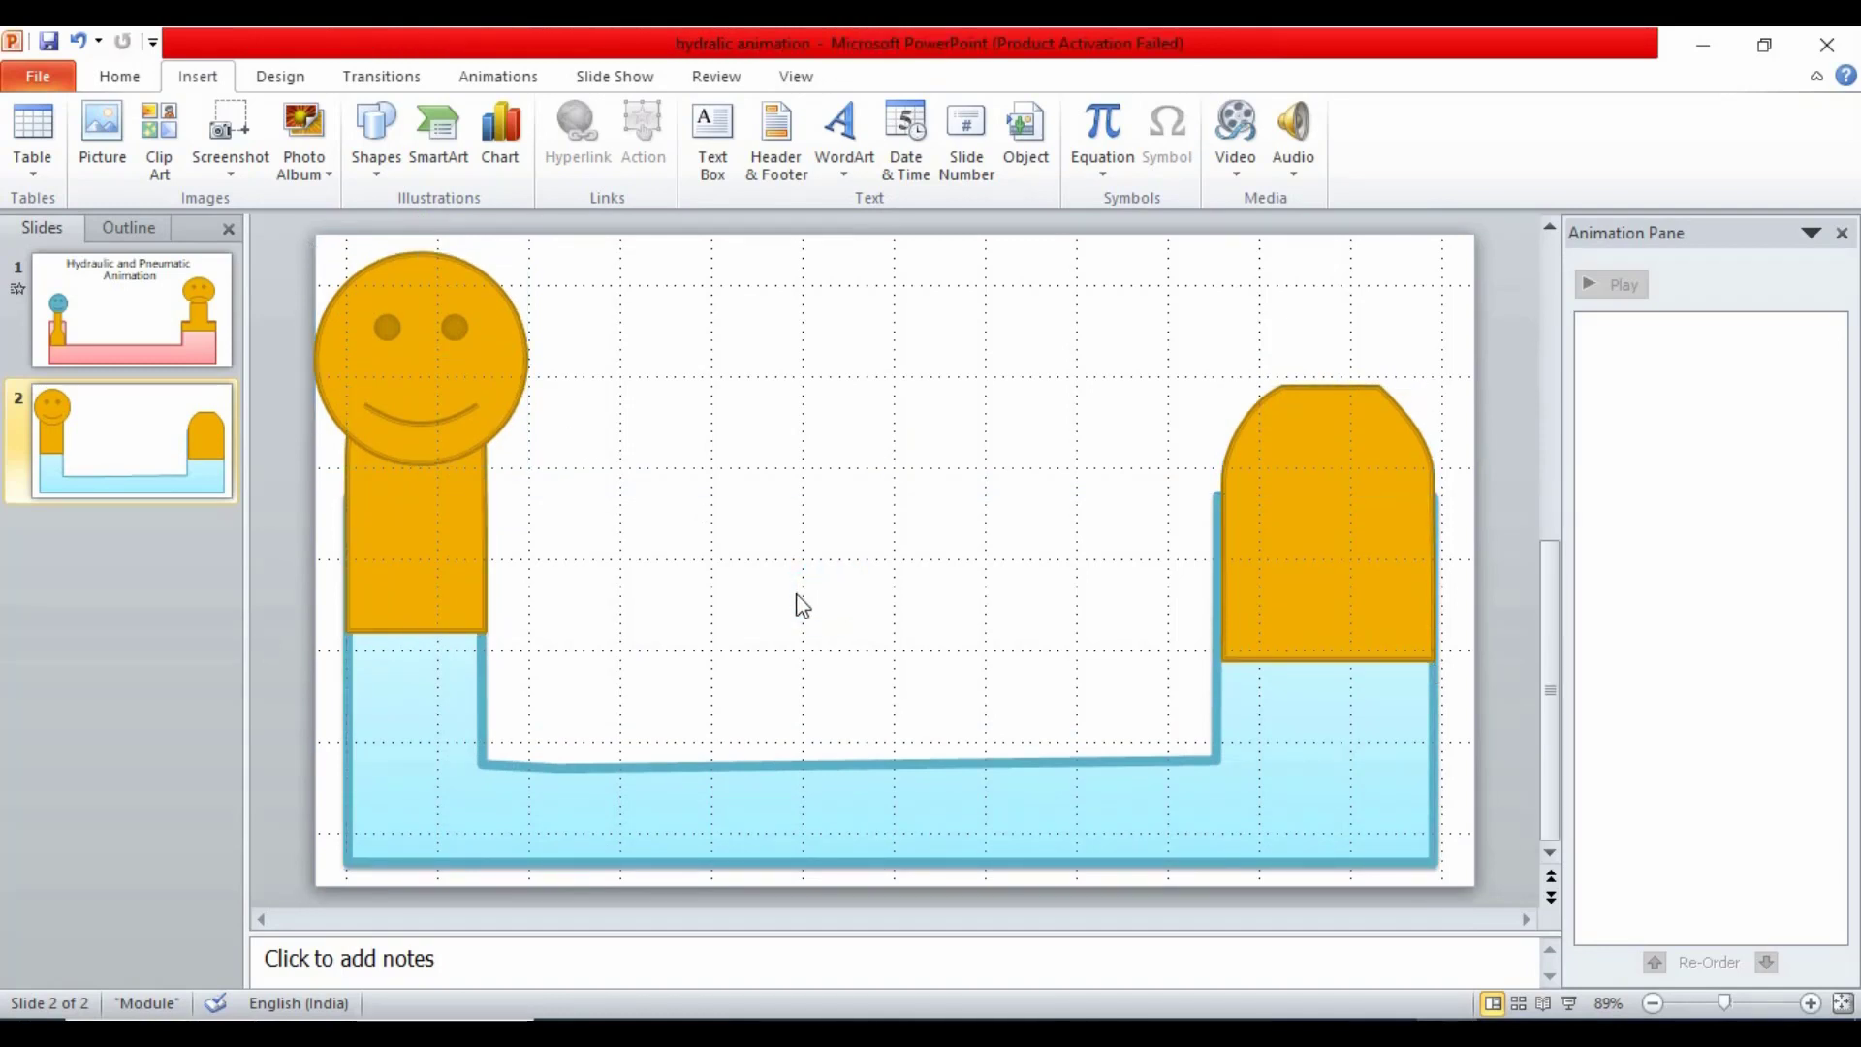
Duplicate the smiley onto the right piston and bend its smile into a frown
click(474, 349)
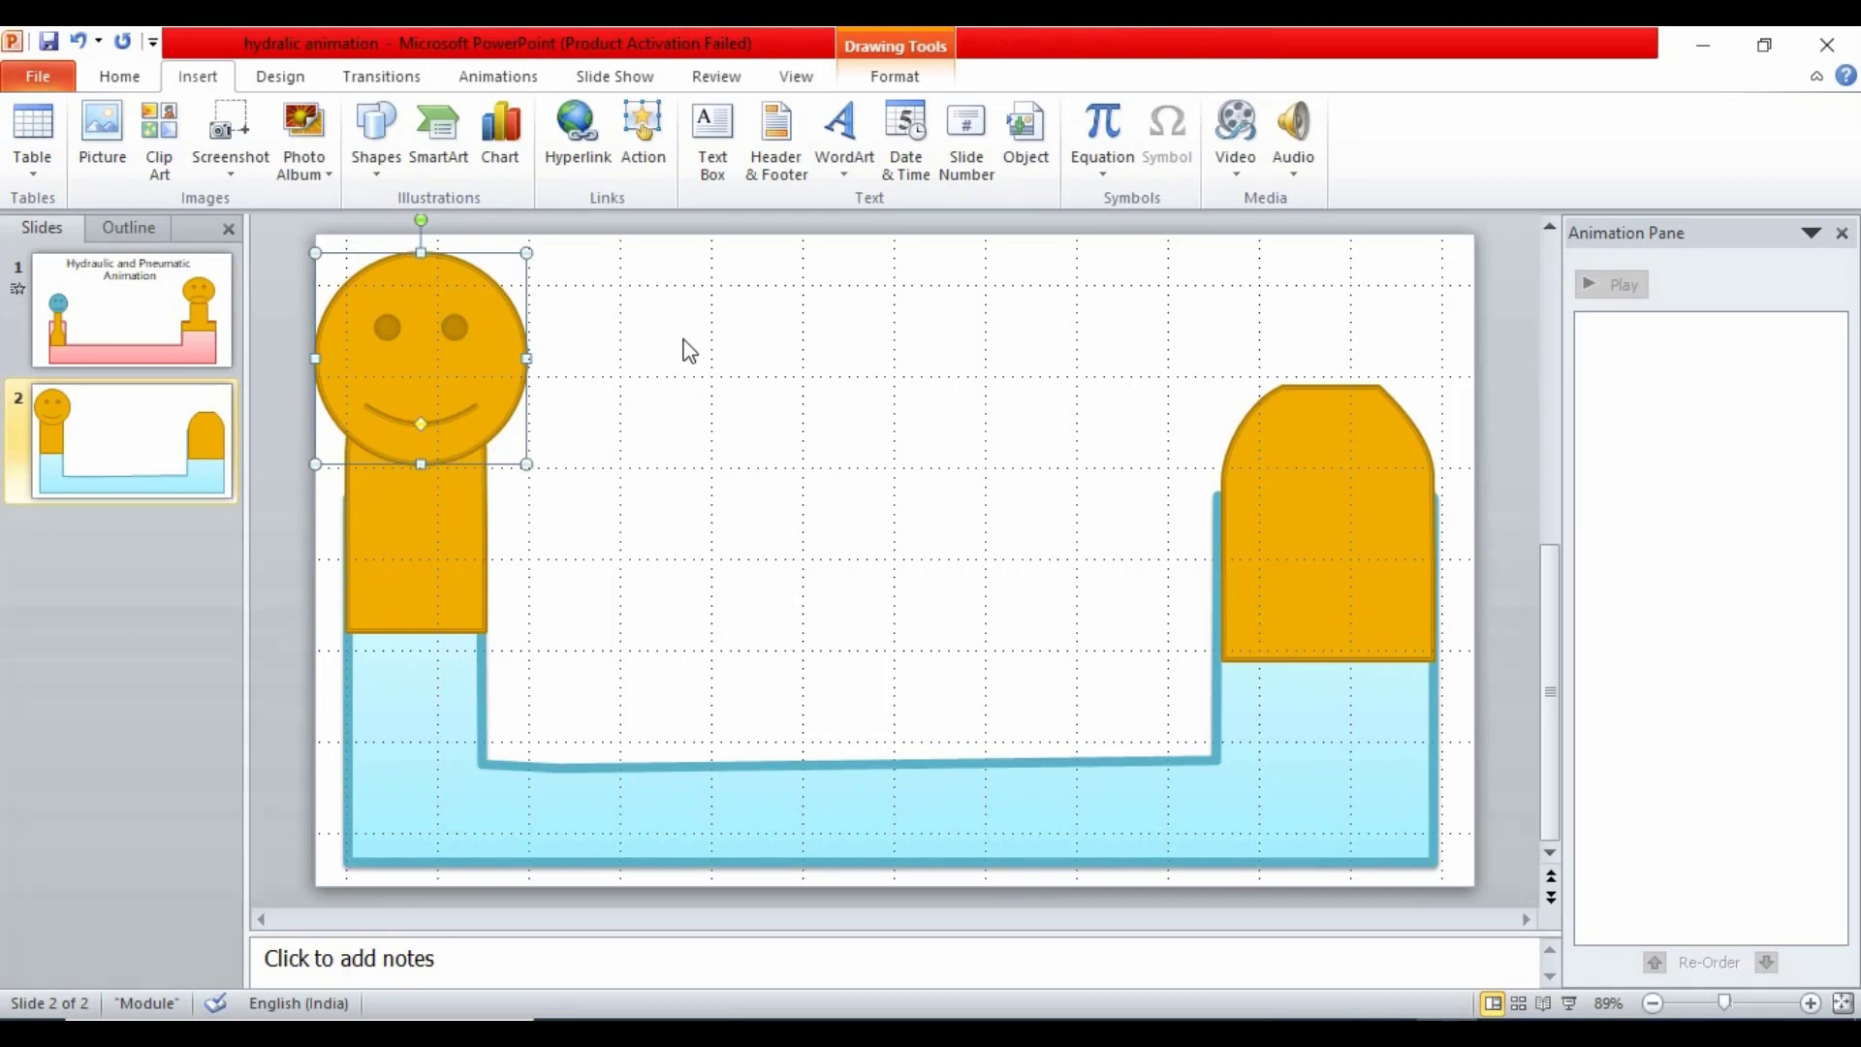
key(ctrl+d)
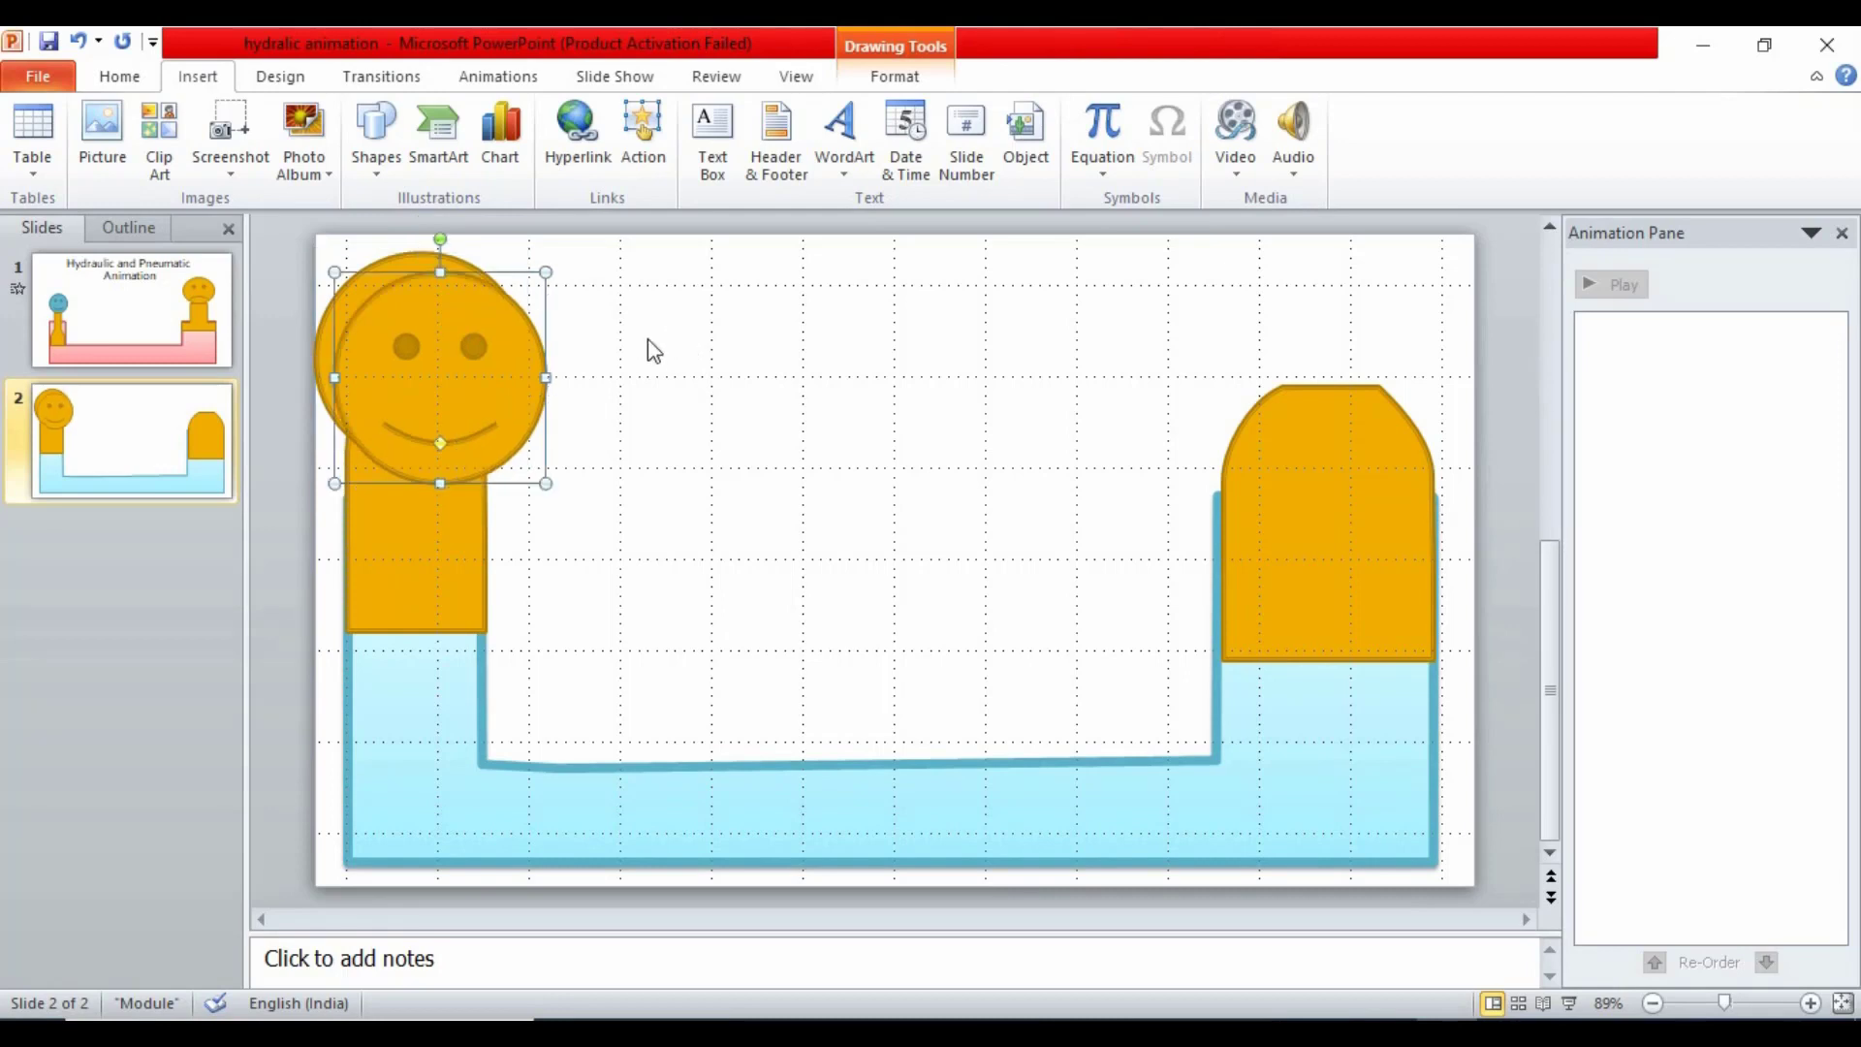
mouse_move(426, 374)
mouse_down()
mouse_move(1317, 344)
mouse_move(1326, 323)
mouse_up()
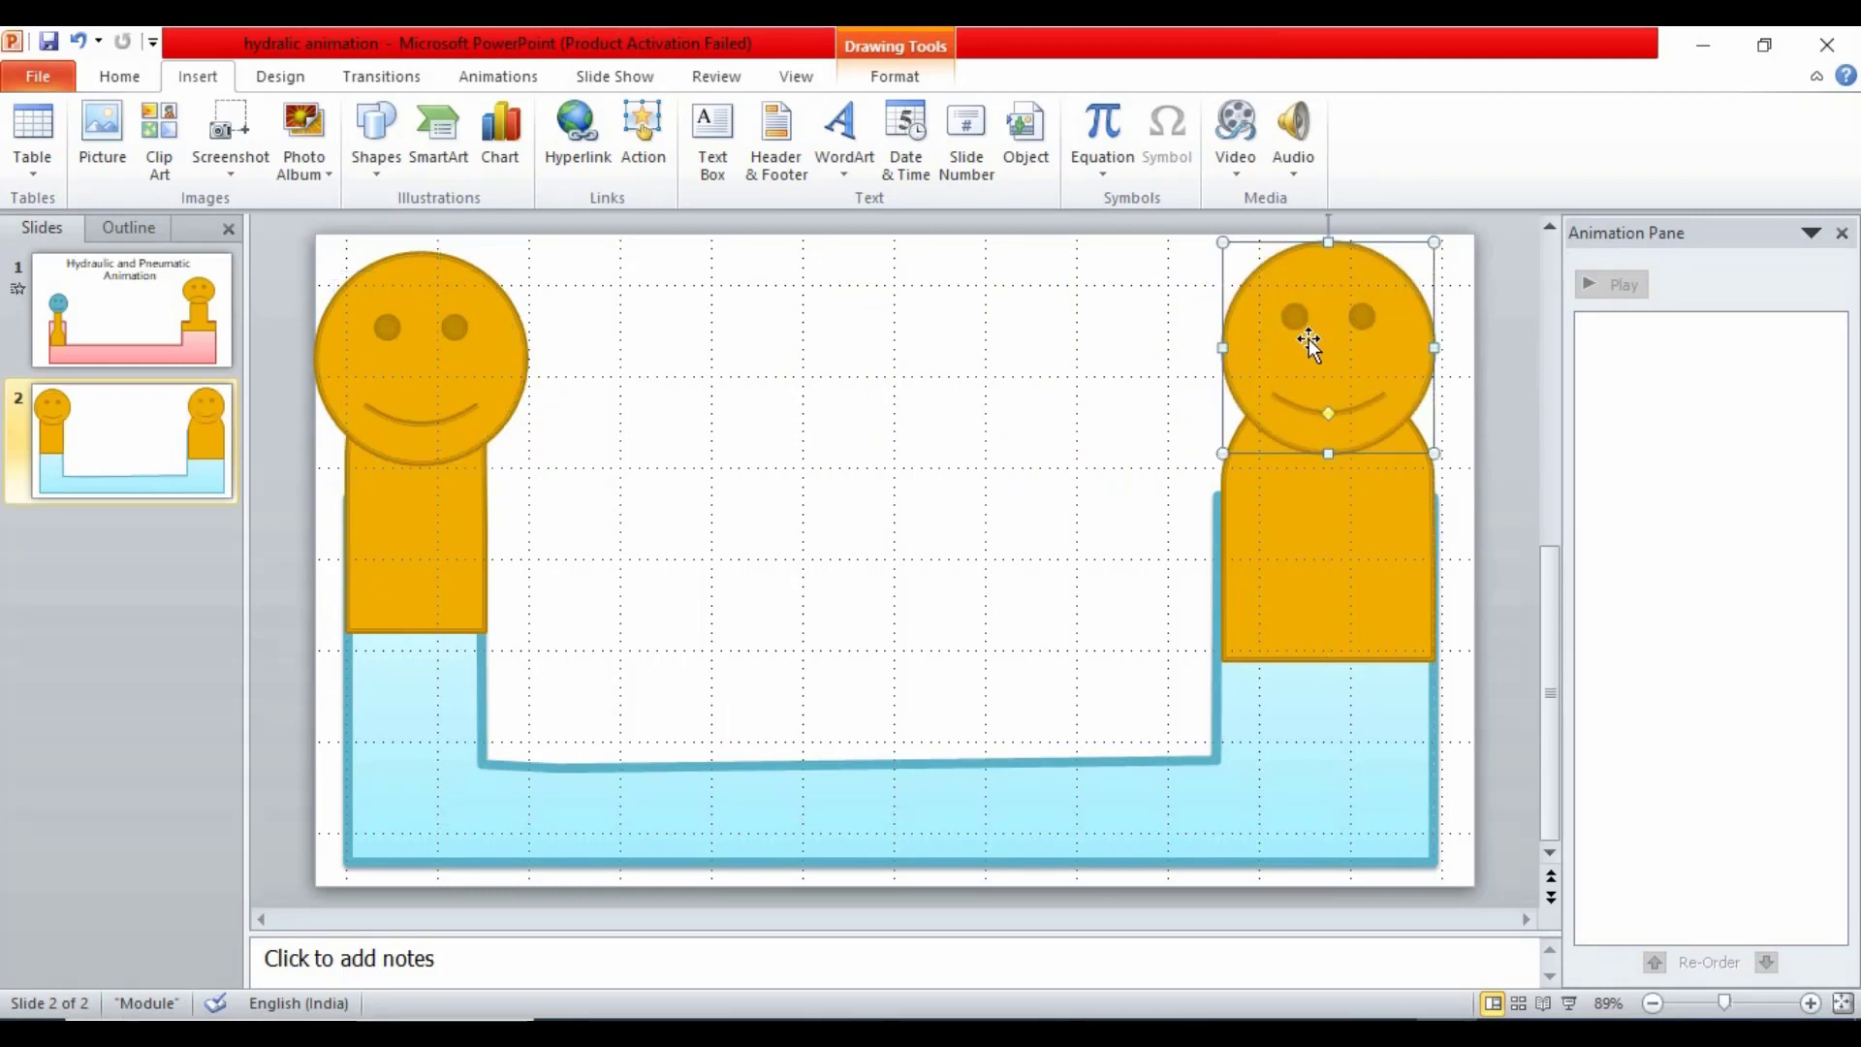
drag(1330, 414, 1327, 396)
click(987, 389)
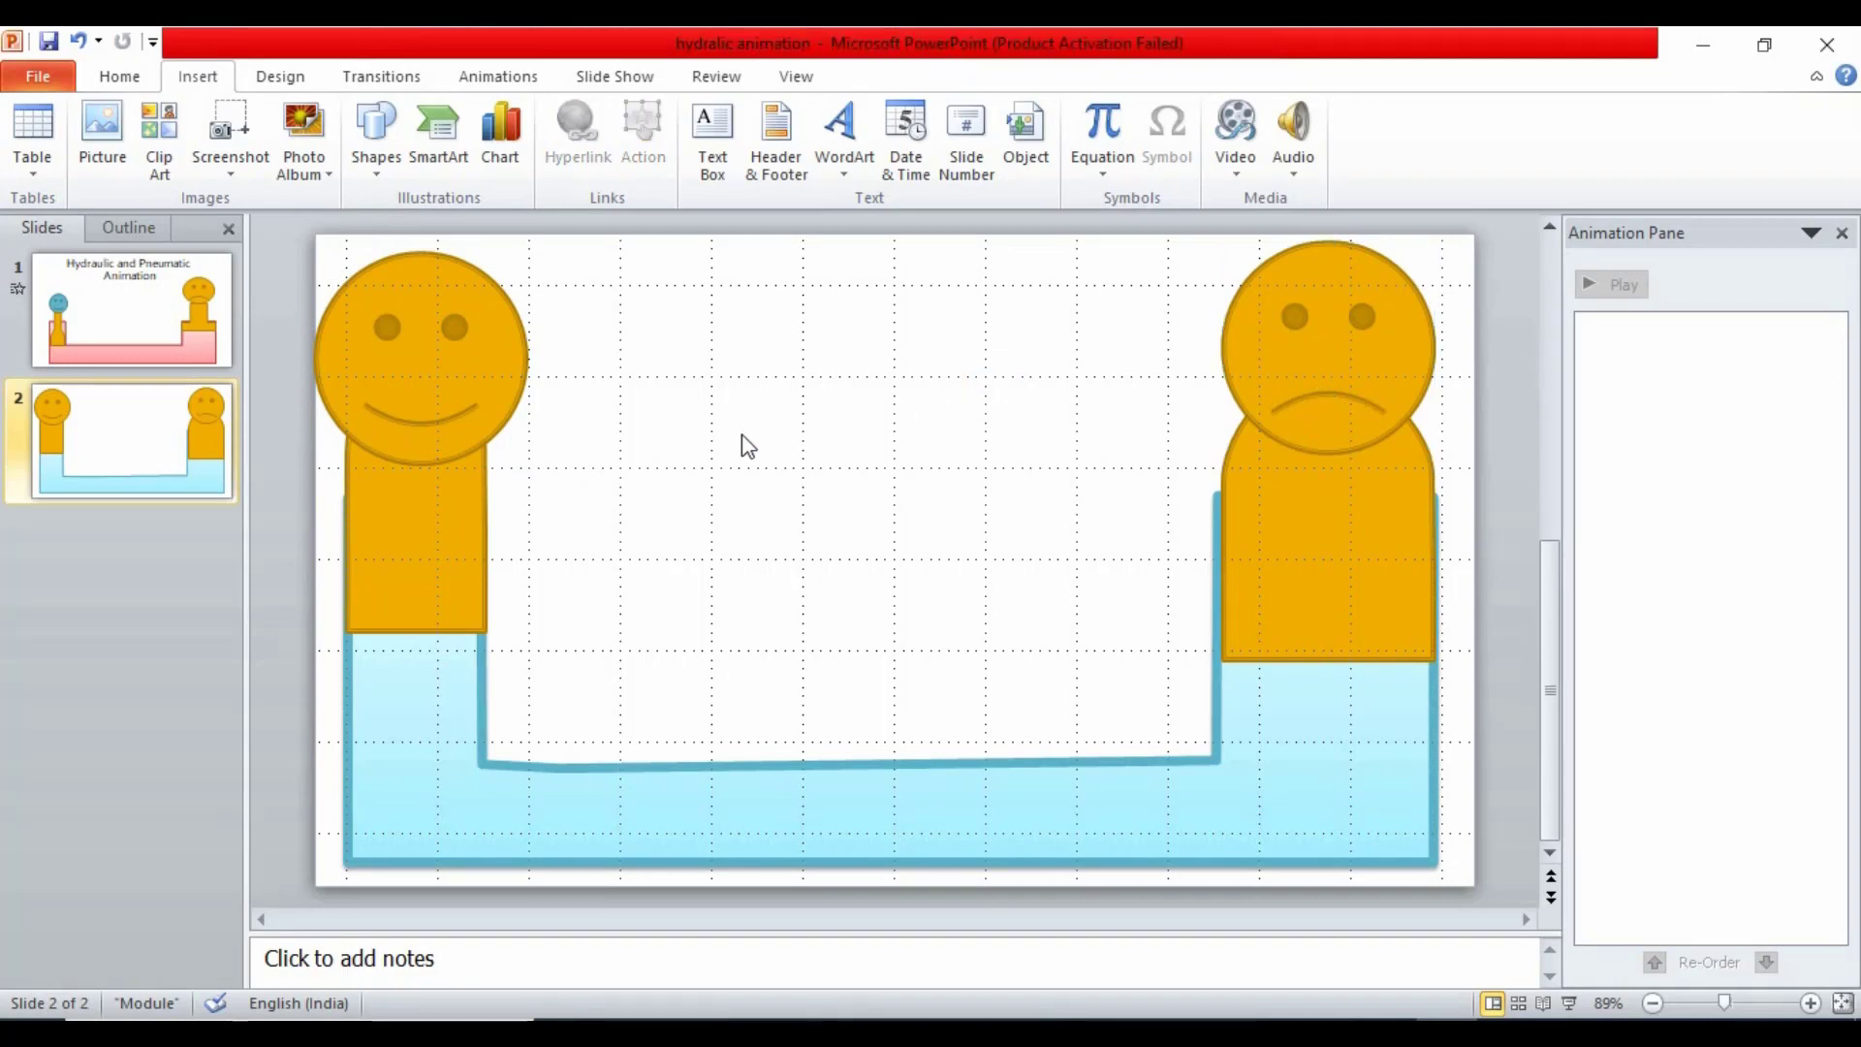
Group the left piston body with its smiley head into one object
click(426, 592)
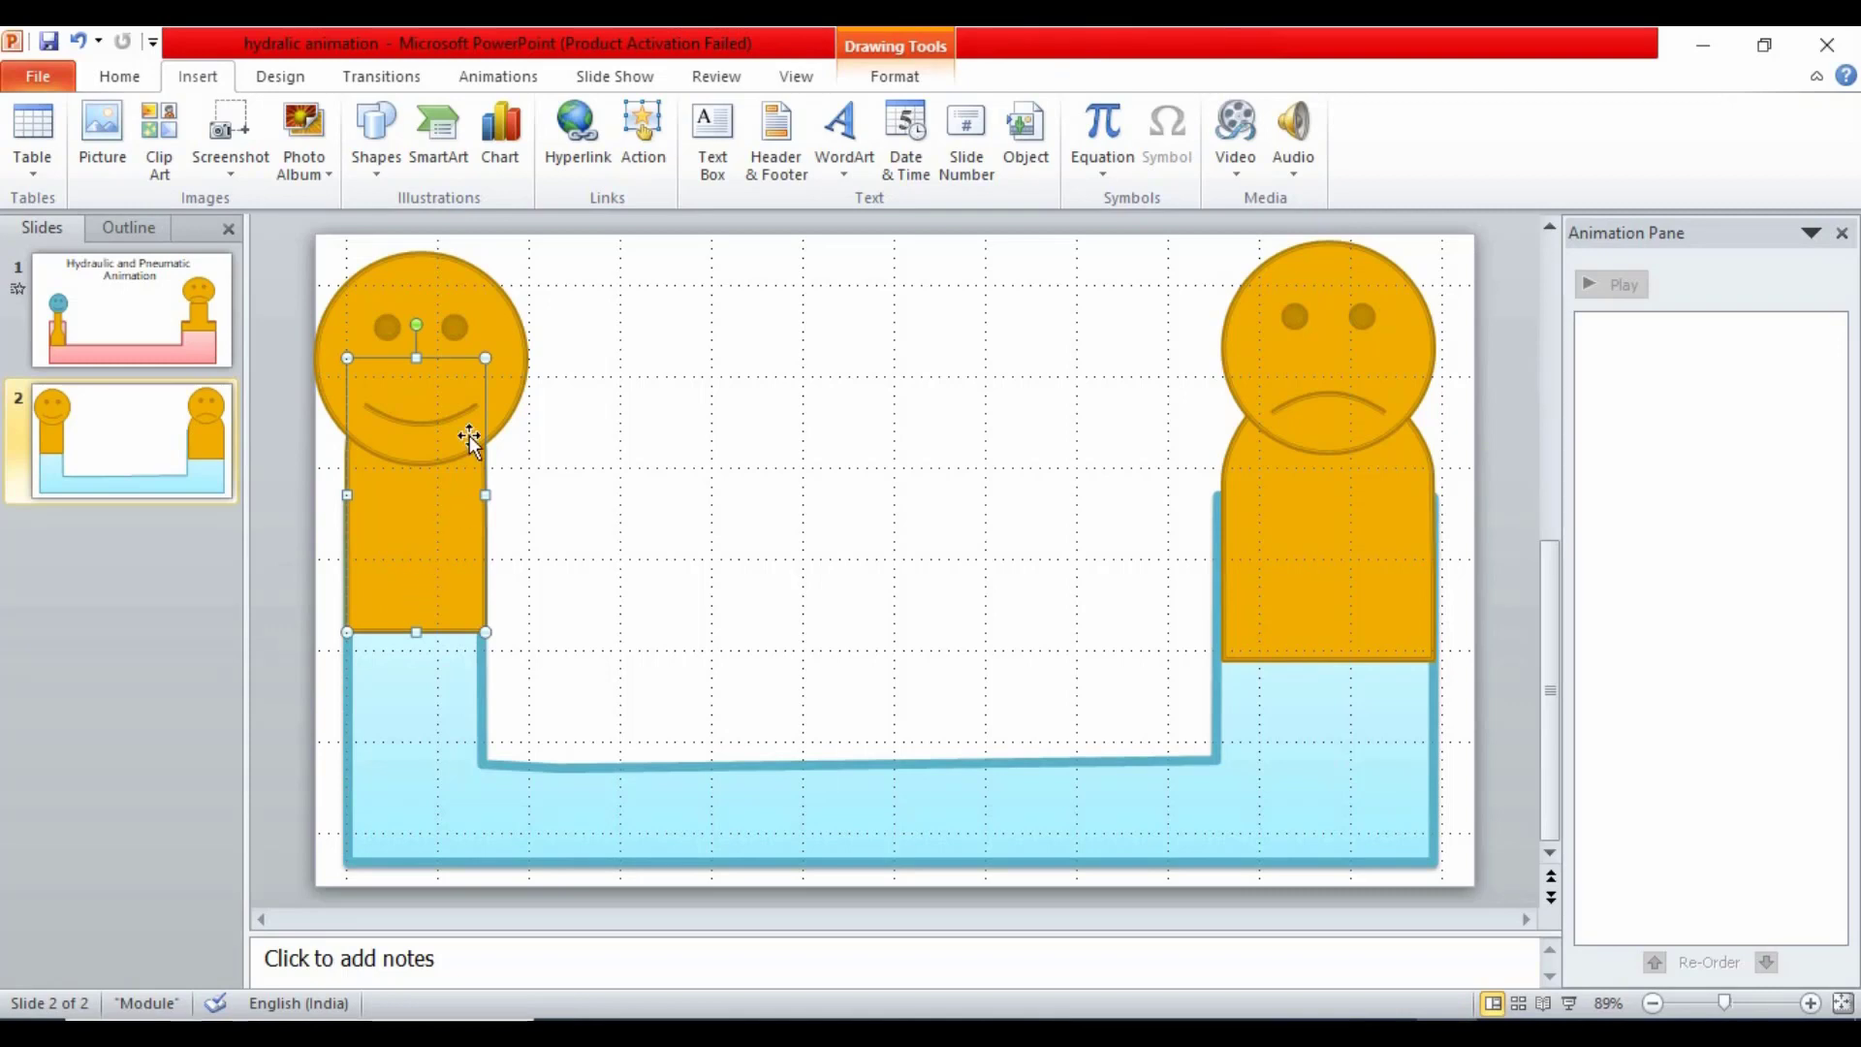
shift+click(491, 306)
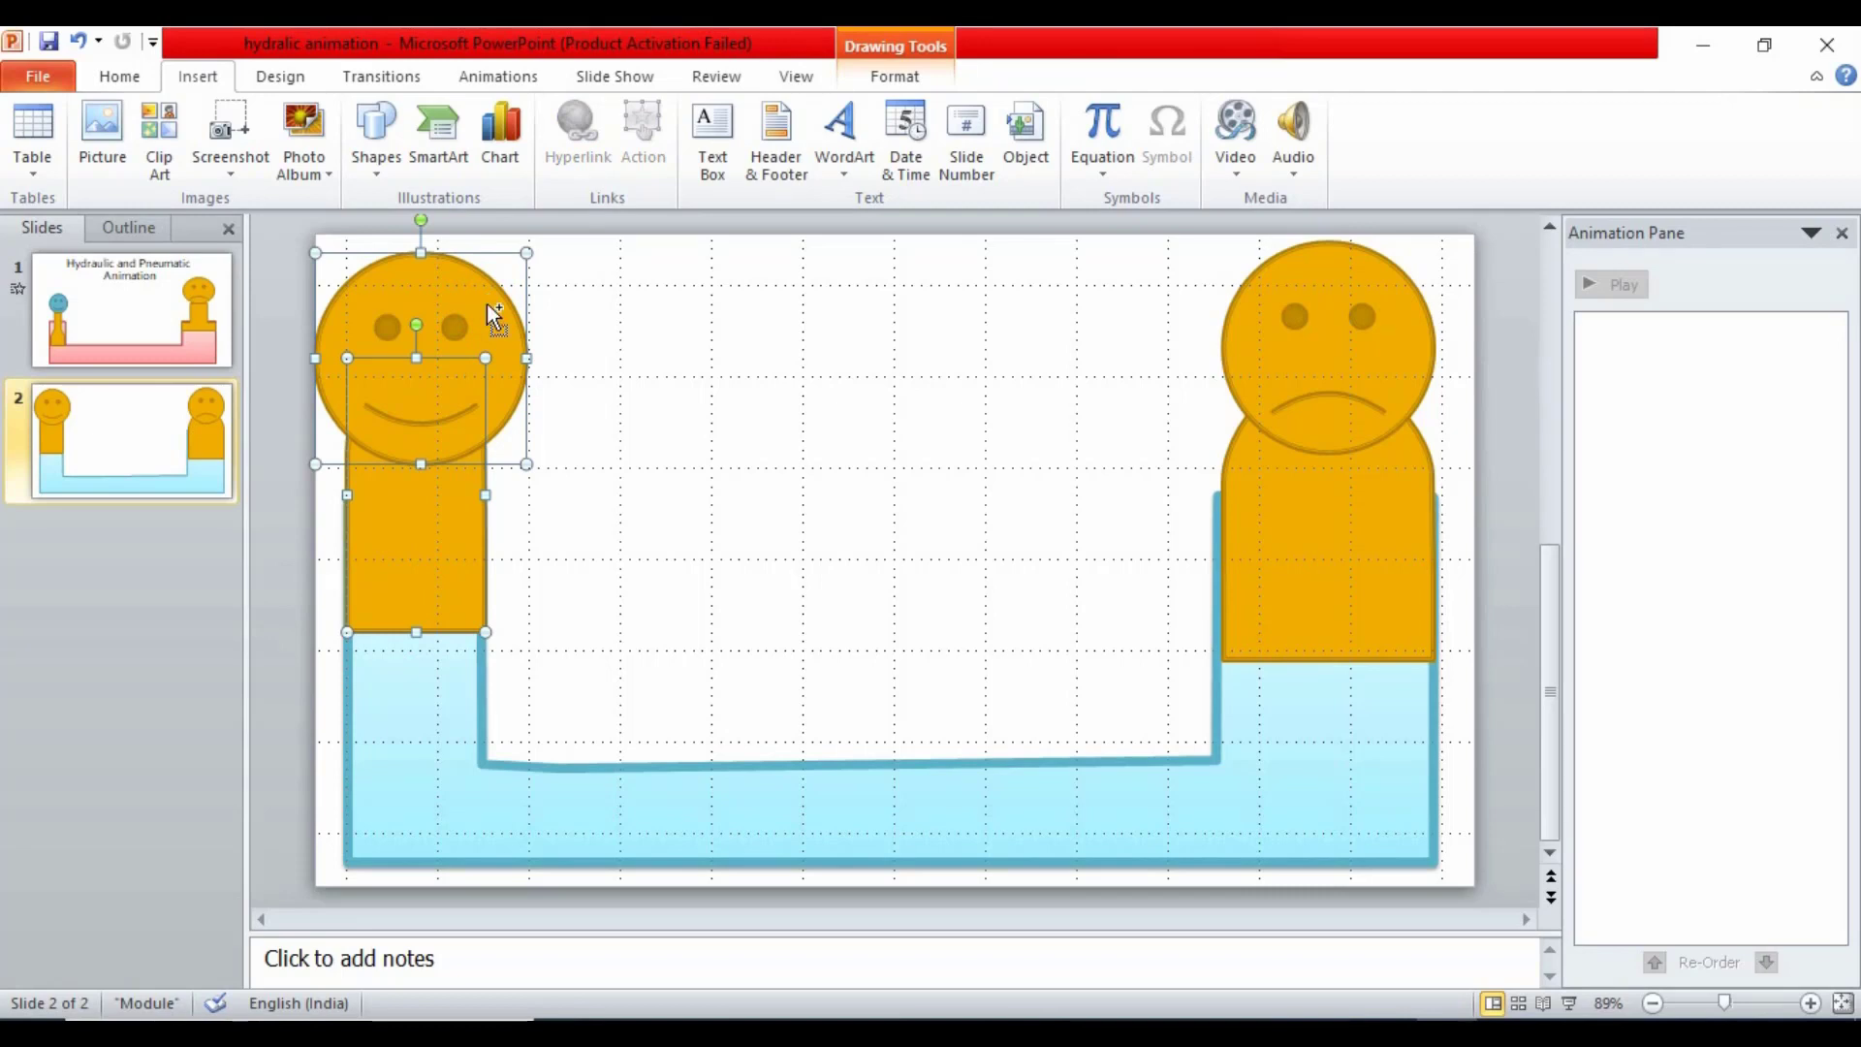
key(ctrl+g)
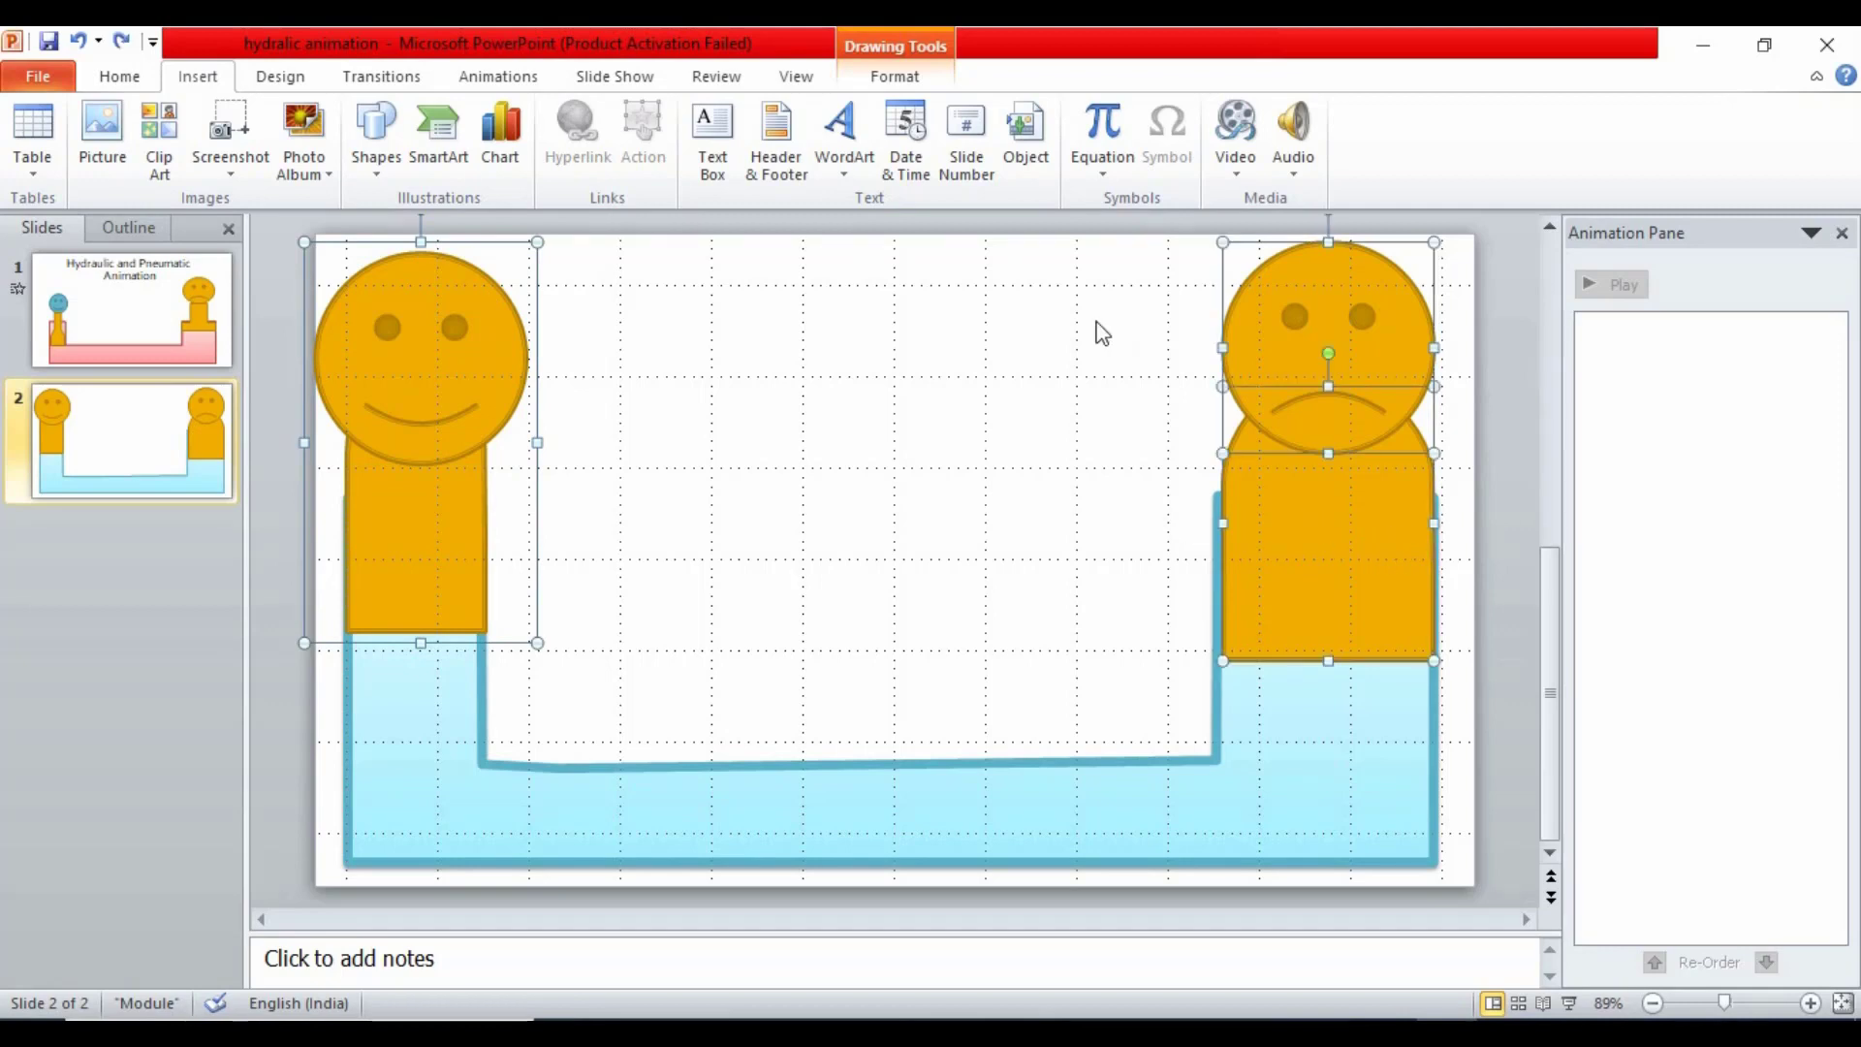
Group the right piston body with its frowning head into one object
click(1097, 379)
click(1335, 501)
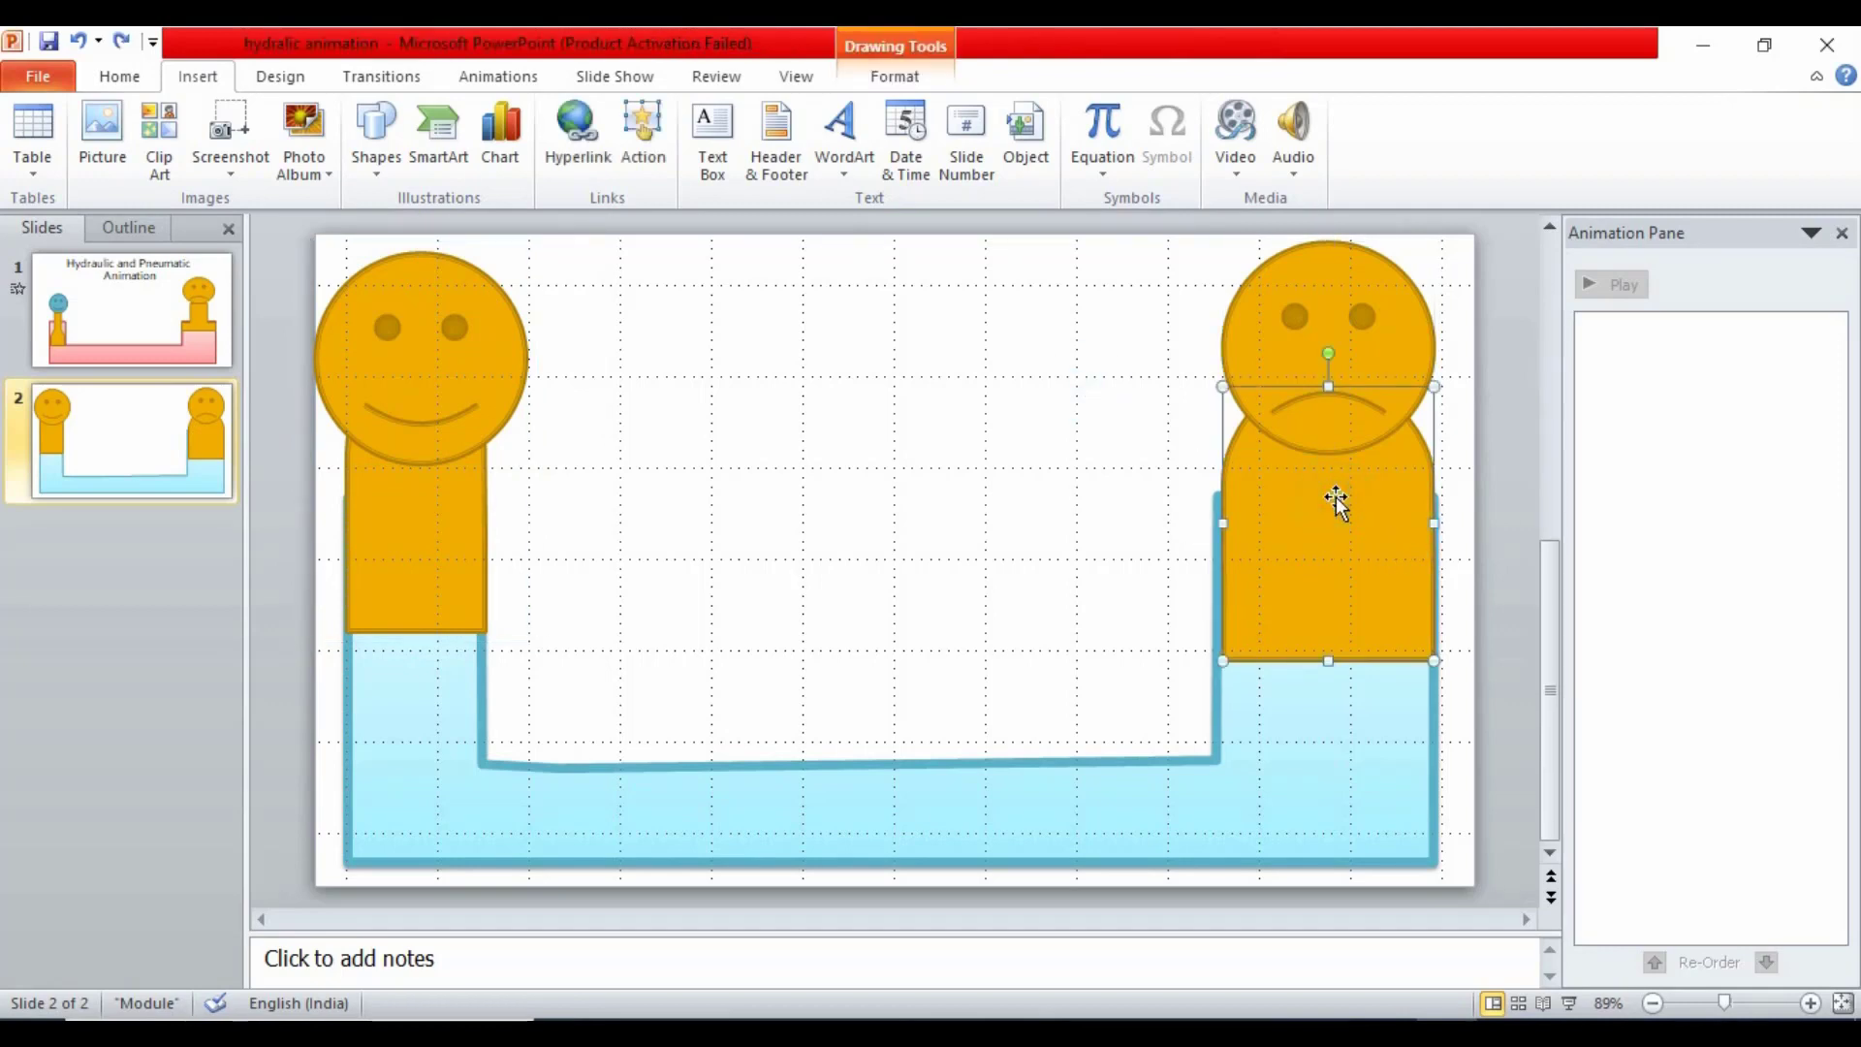
shift+click(1297, 315)
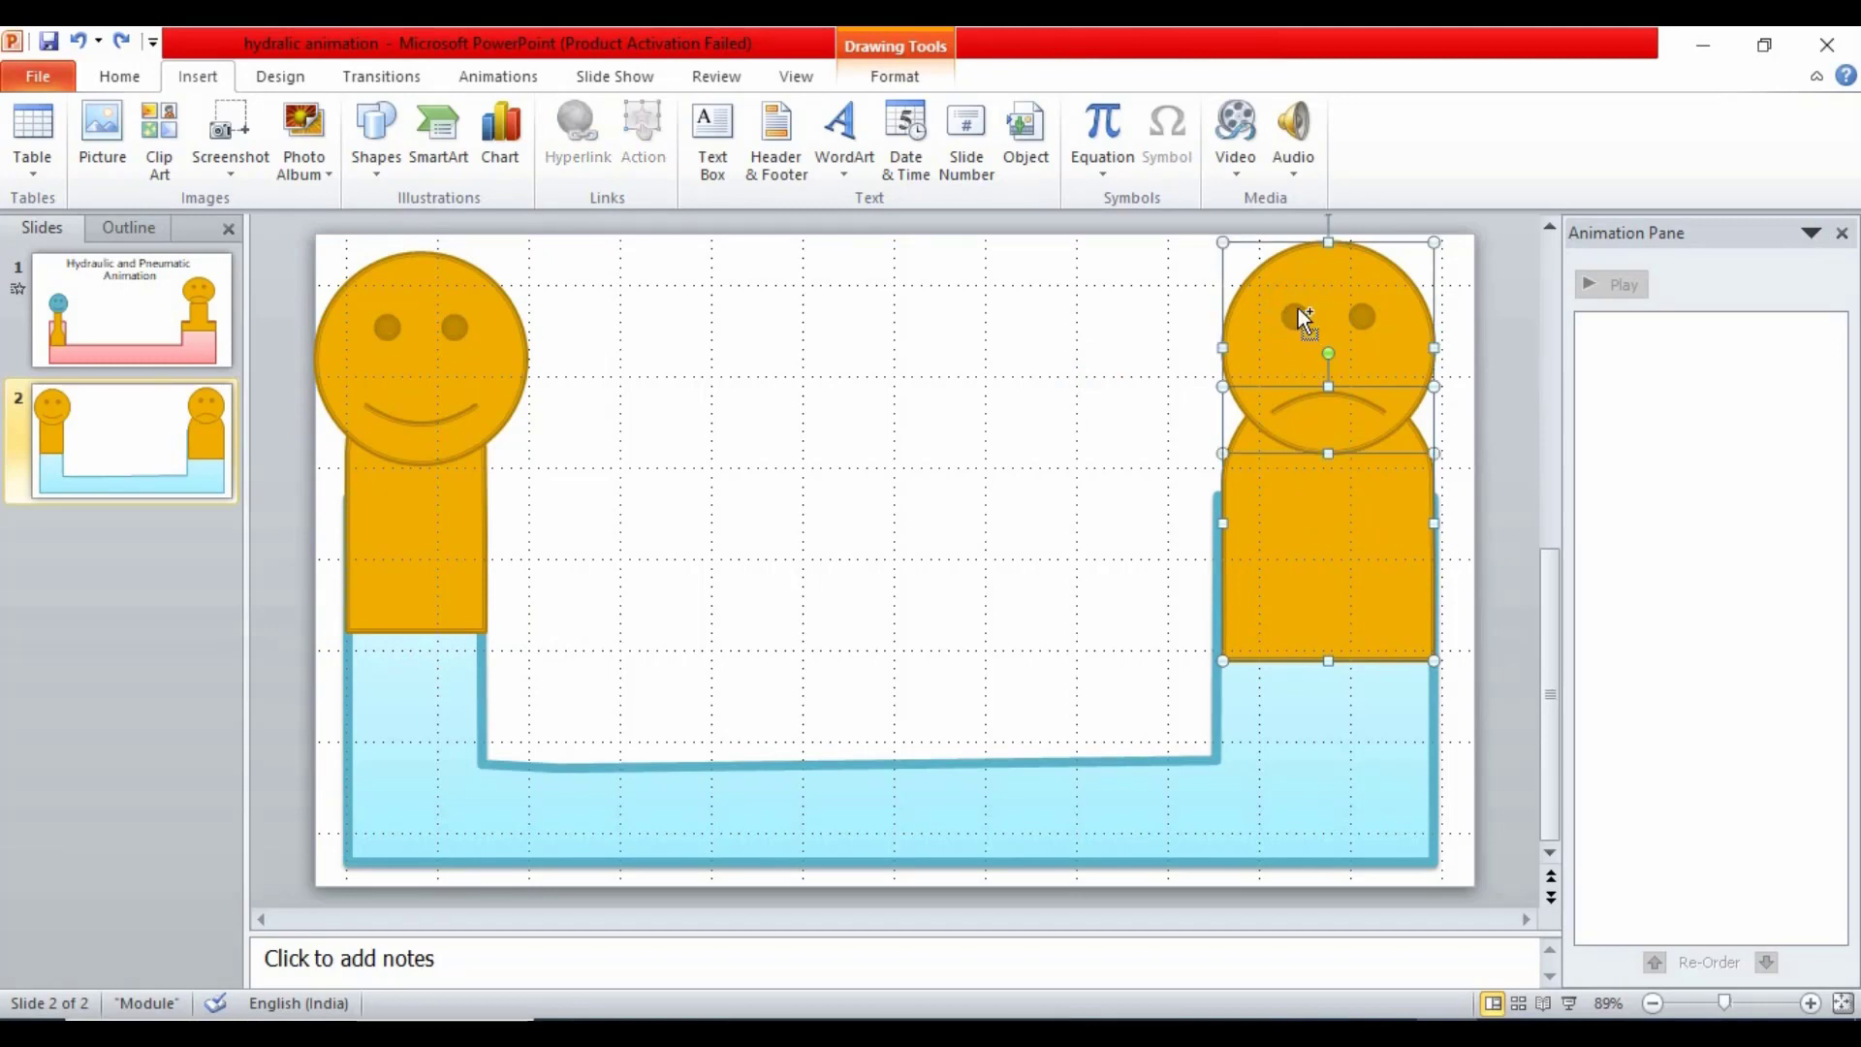
key(ctrl+g)
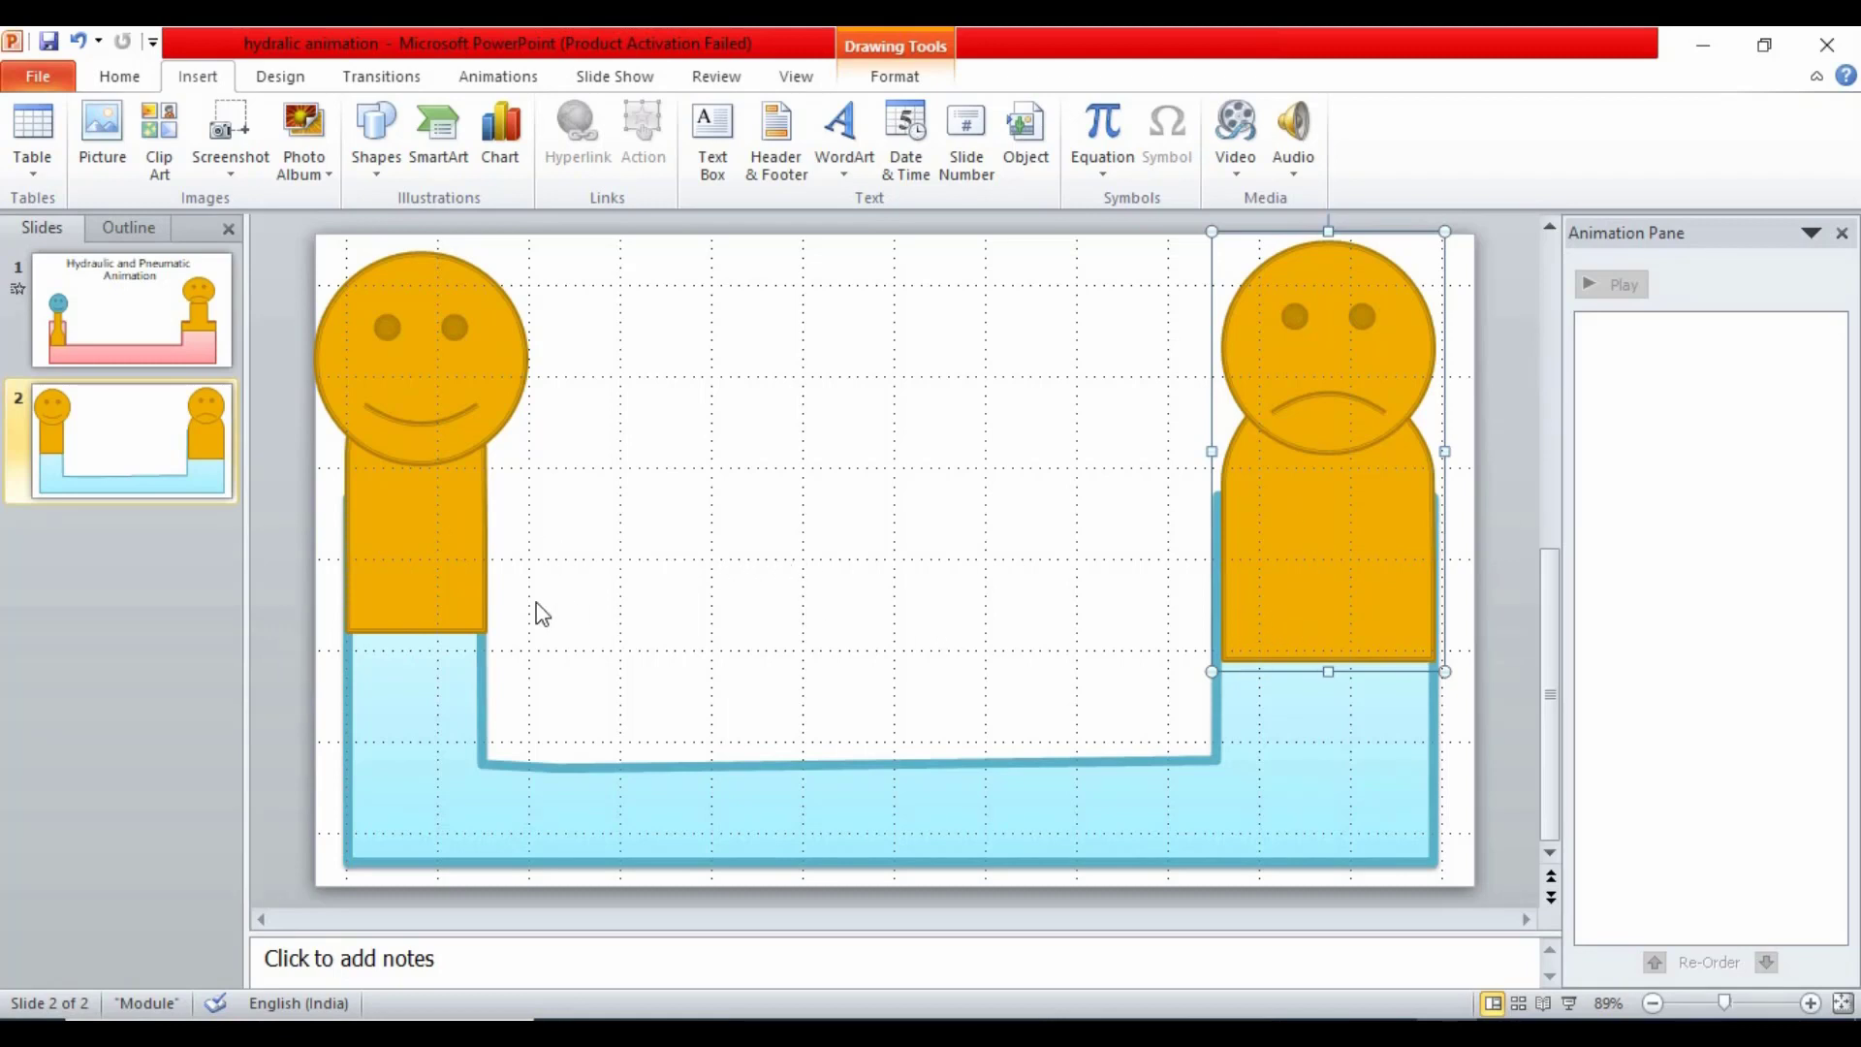
click(399, 534)
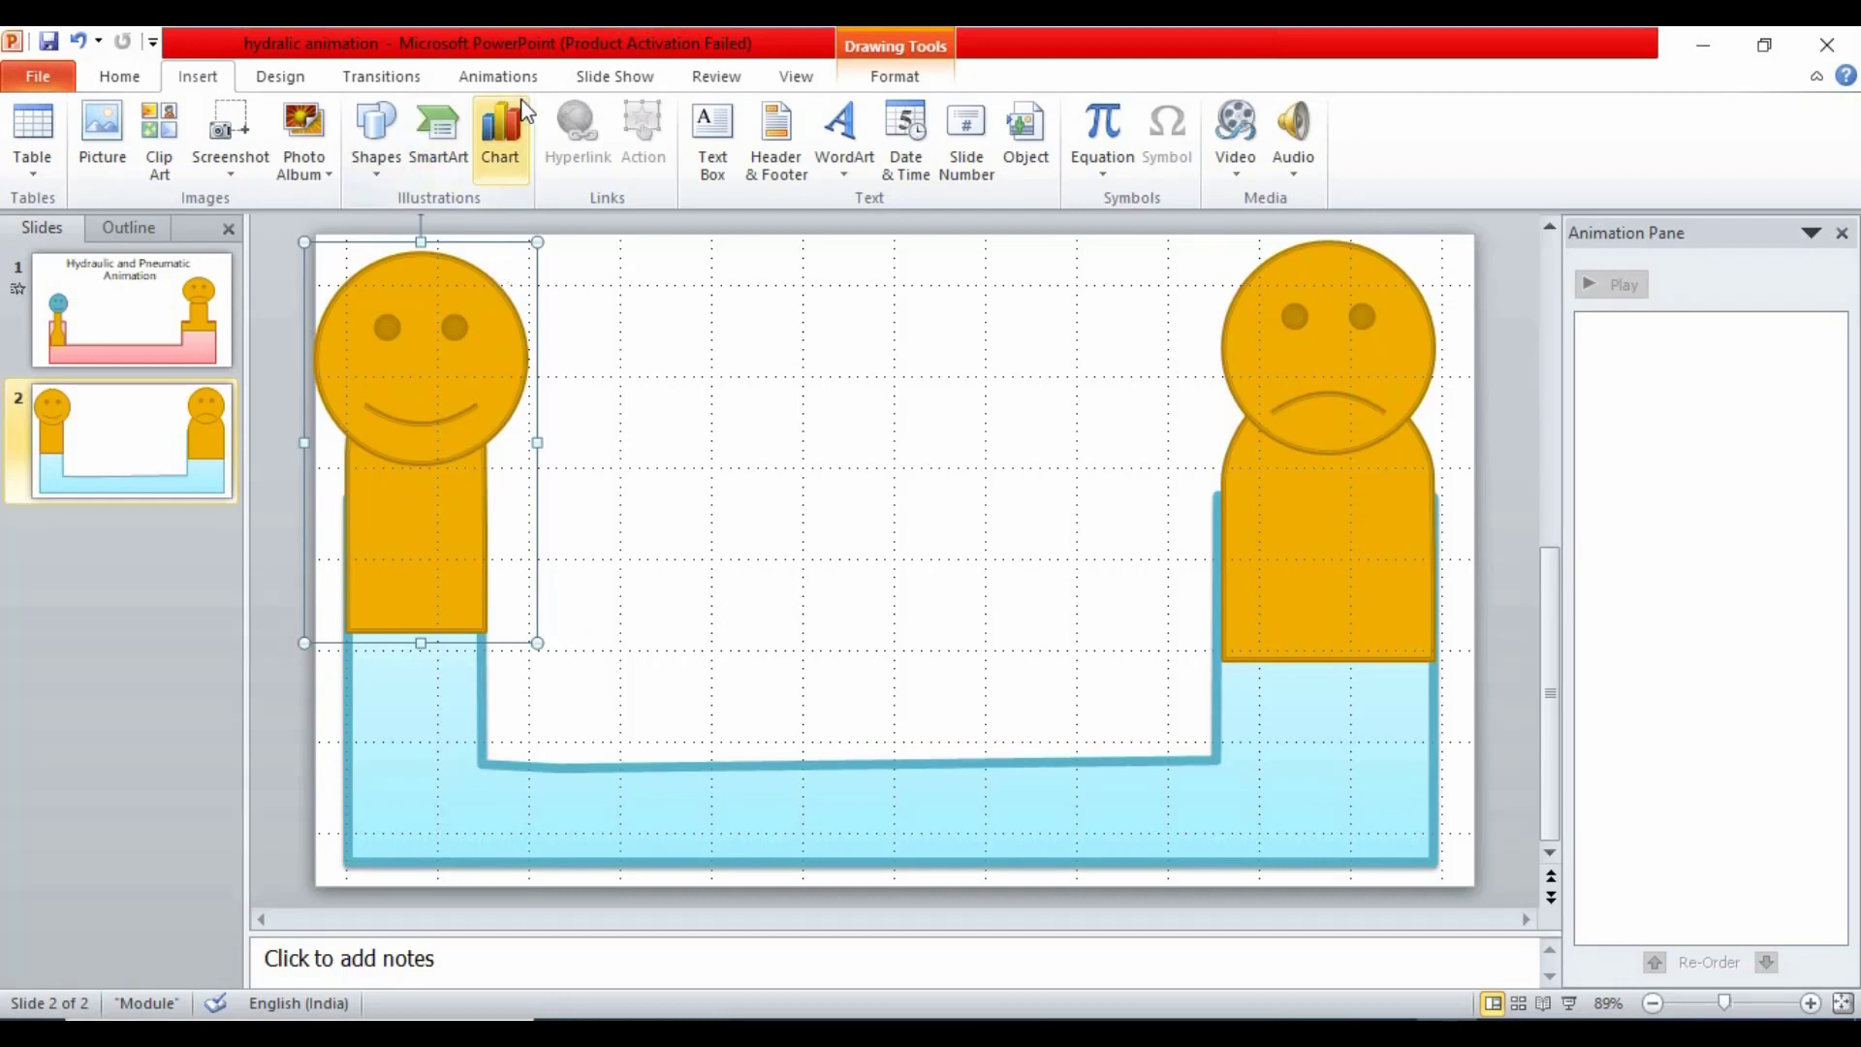
Give the left smiley group a straight Down motion-path animation
click(498, 76)
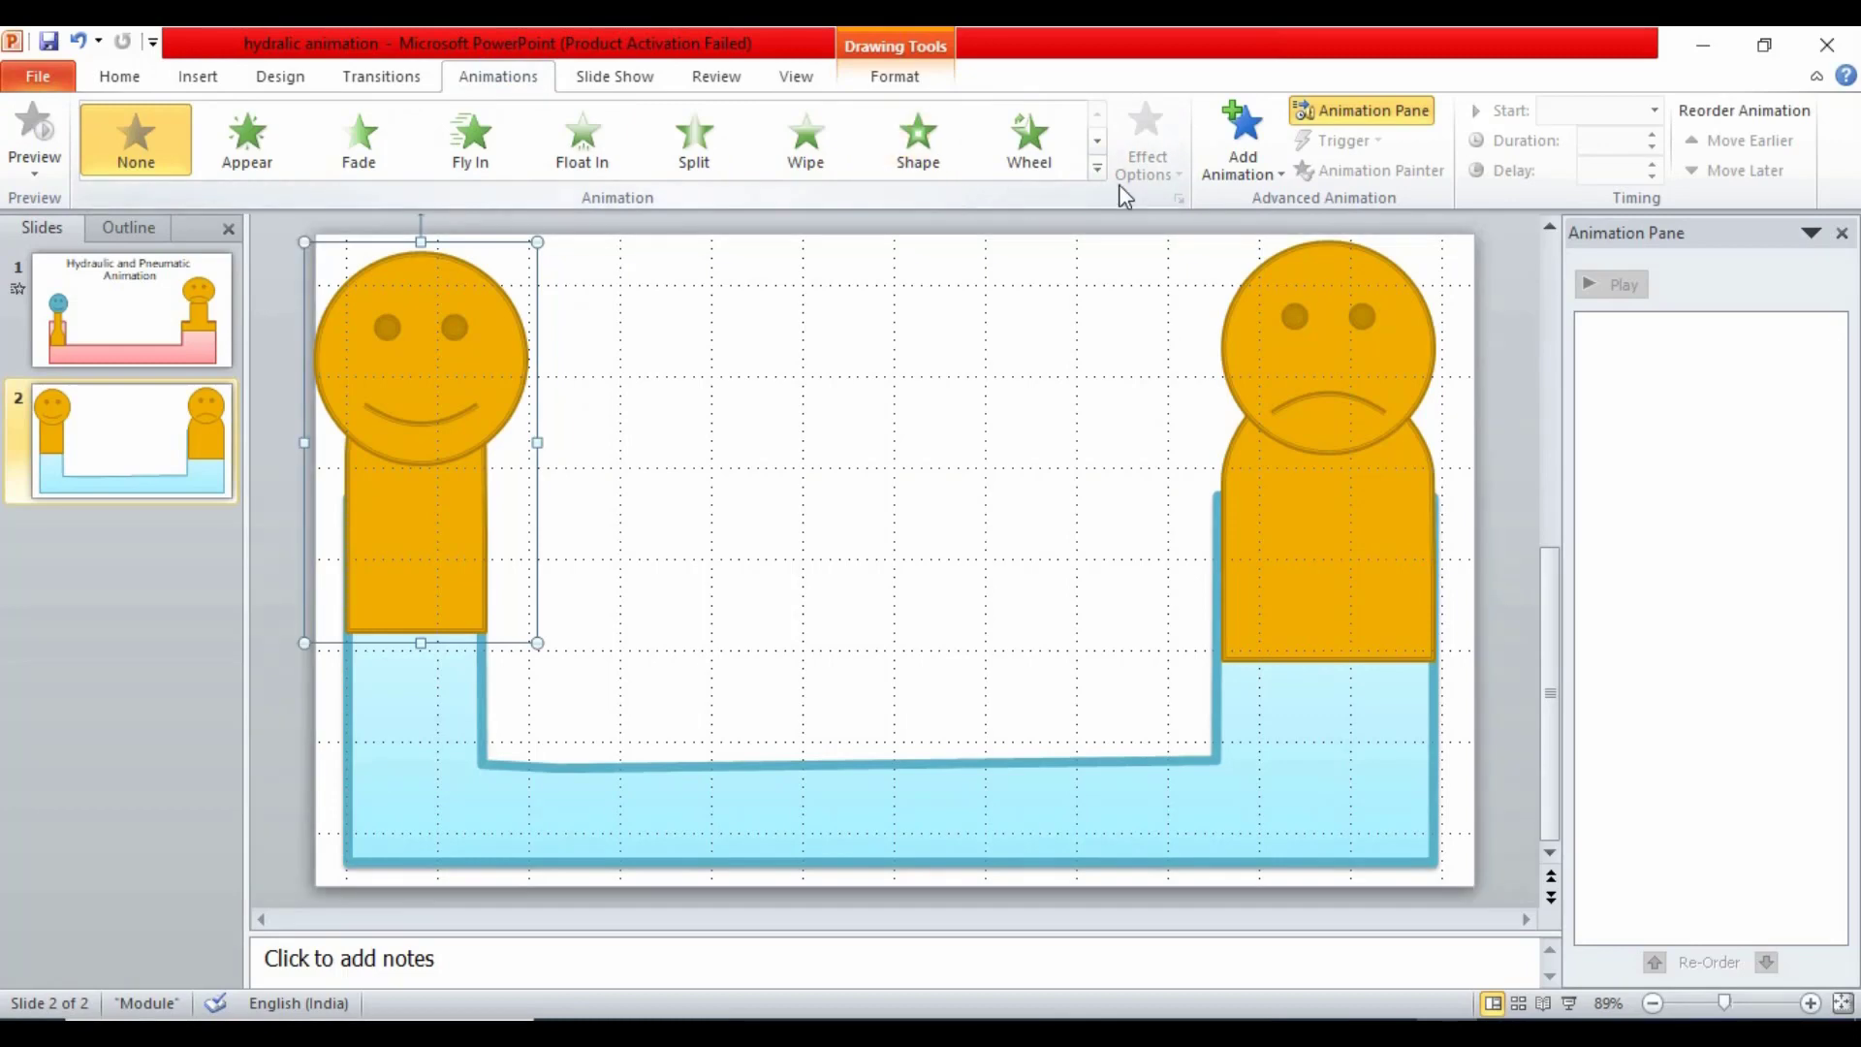
click(1096, 175)
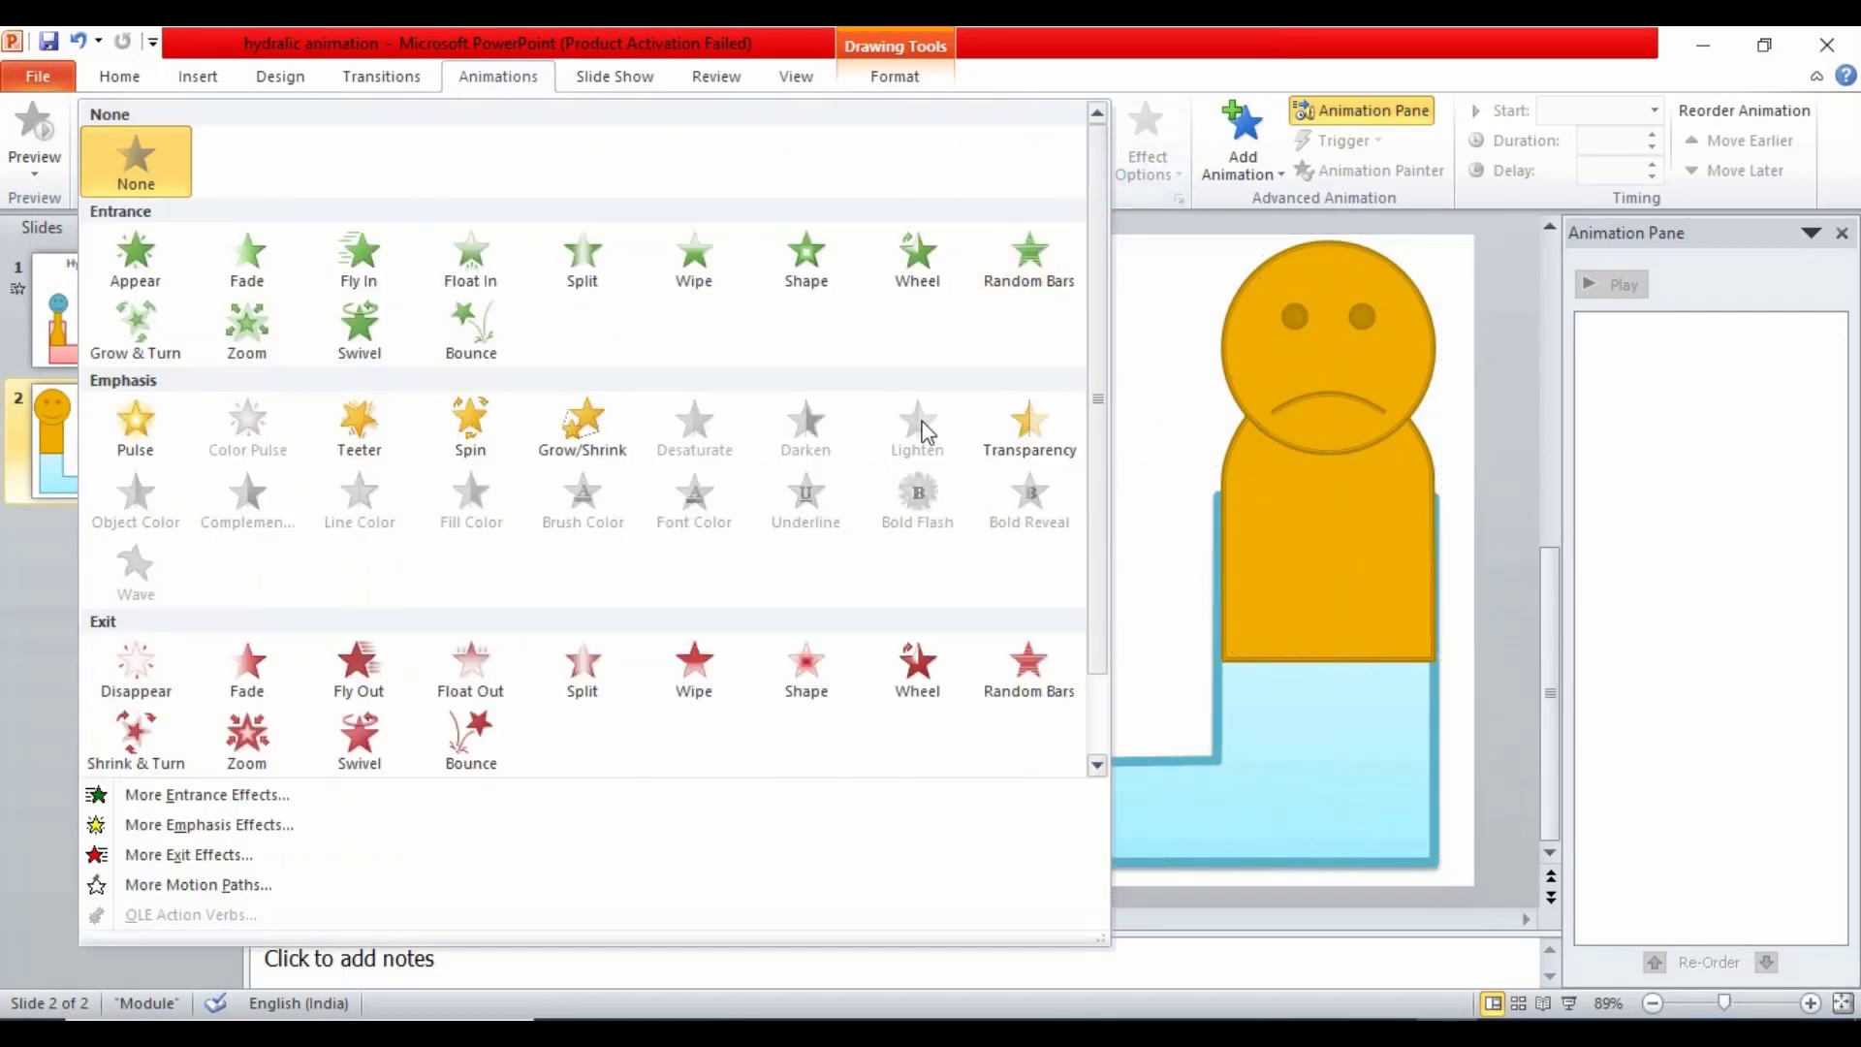
click(198, 884)
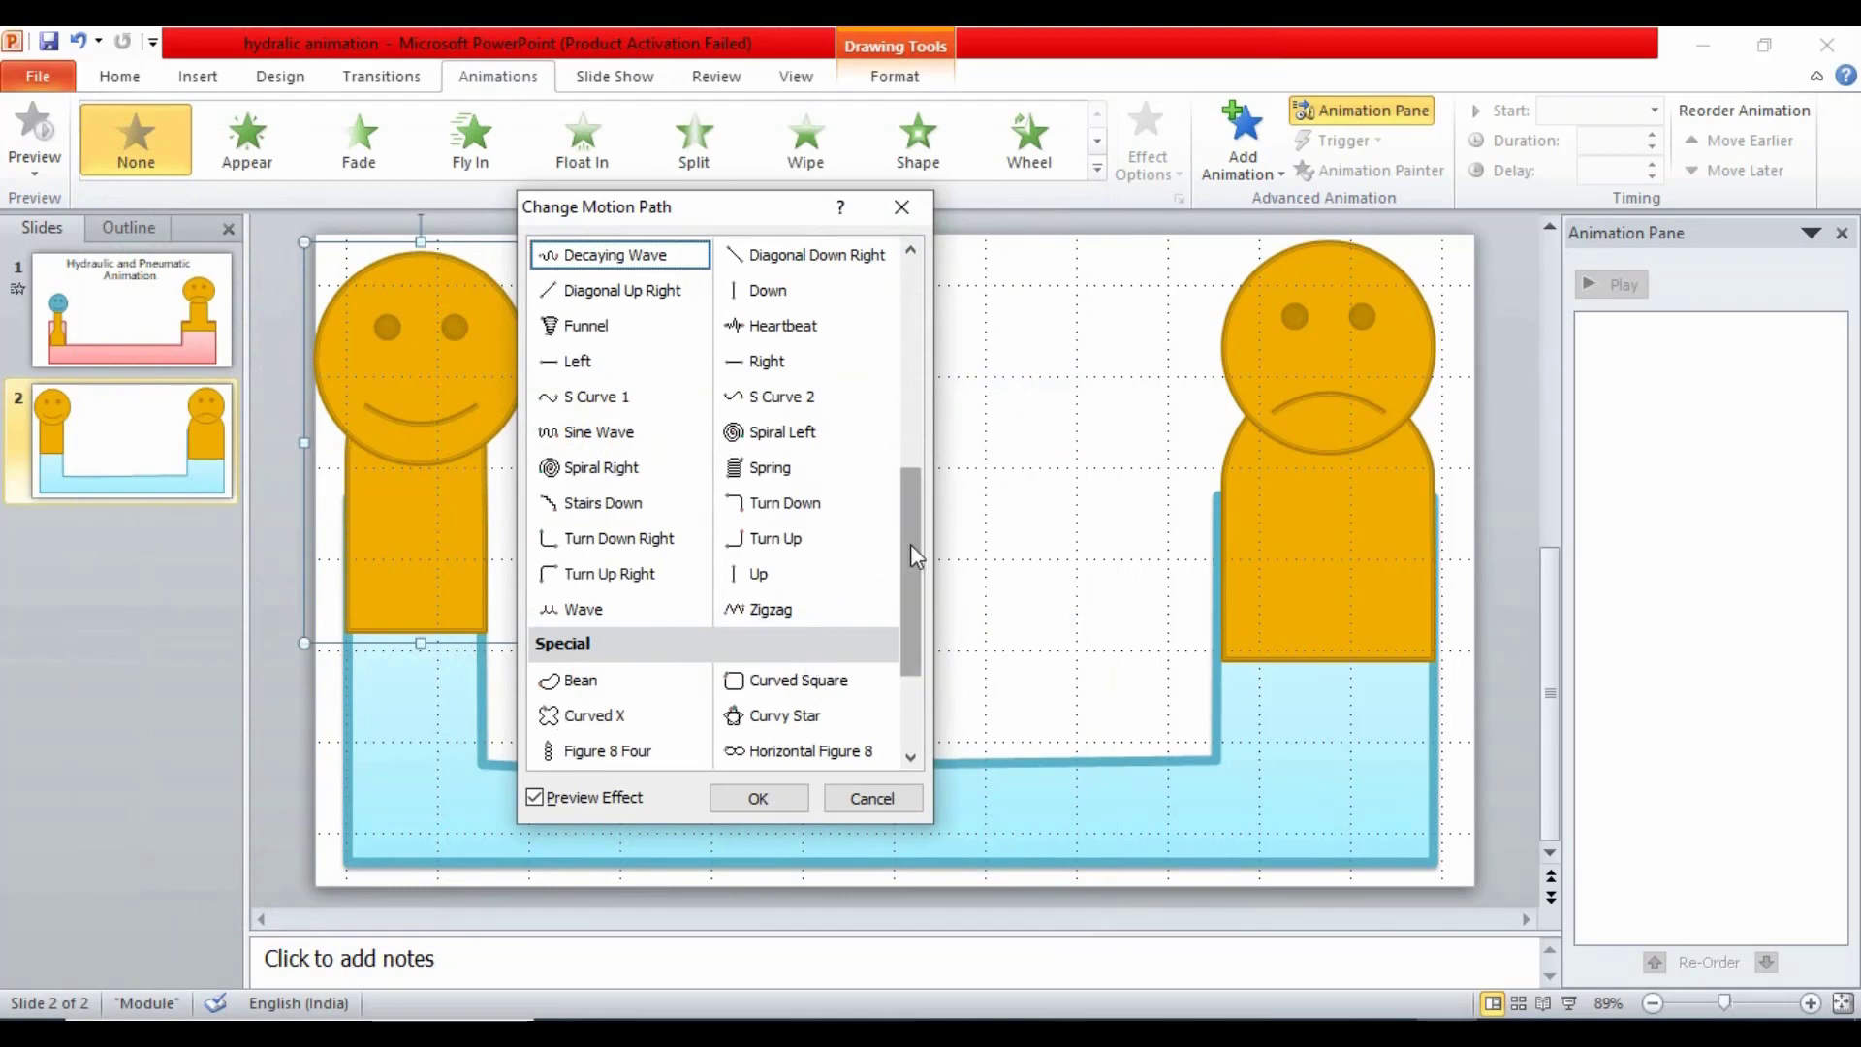
mouse_move(910, 538)
mouse_down()
mouse_move(908, 563)
mouse_move(909, 473)
mouse_up()
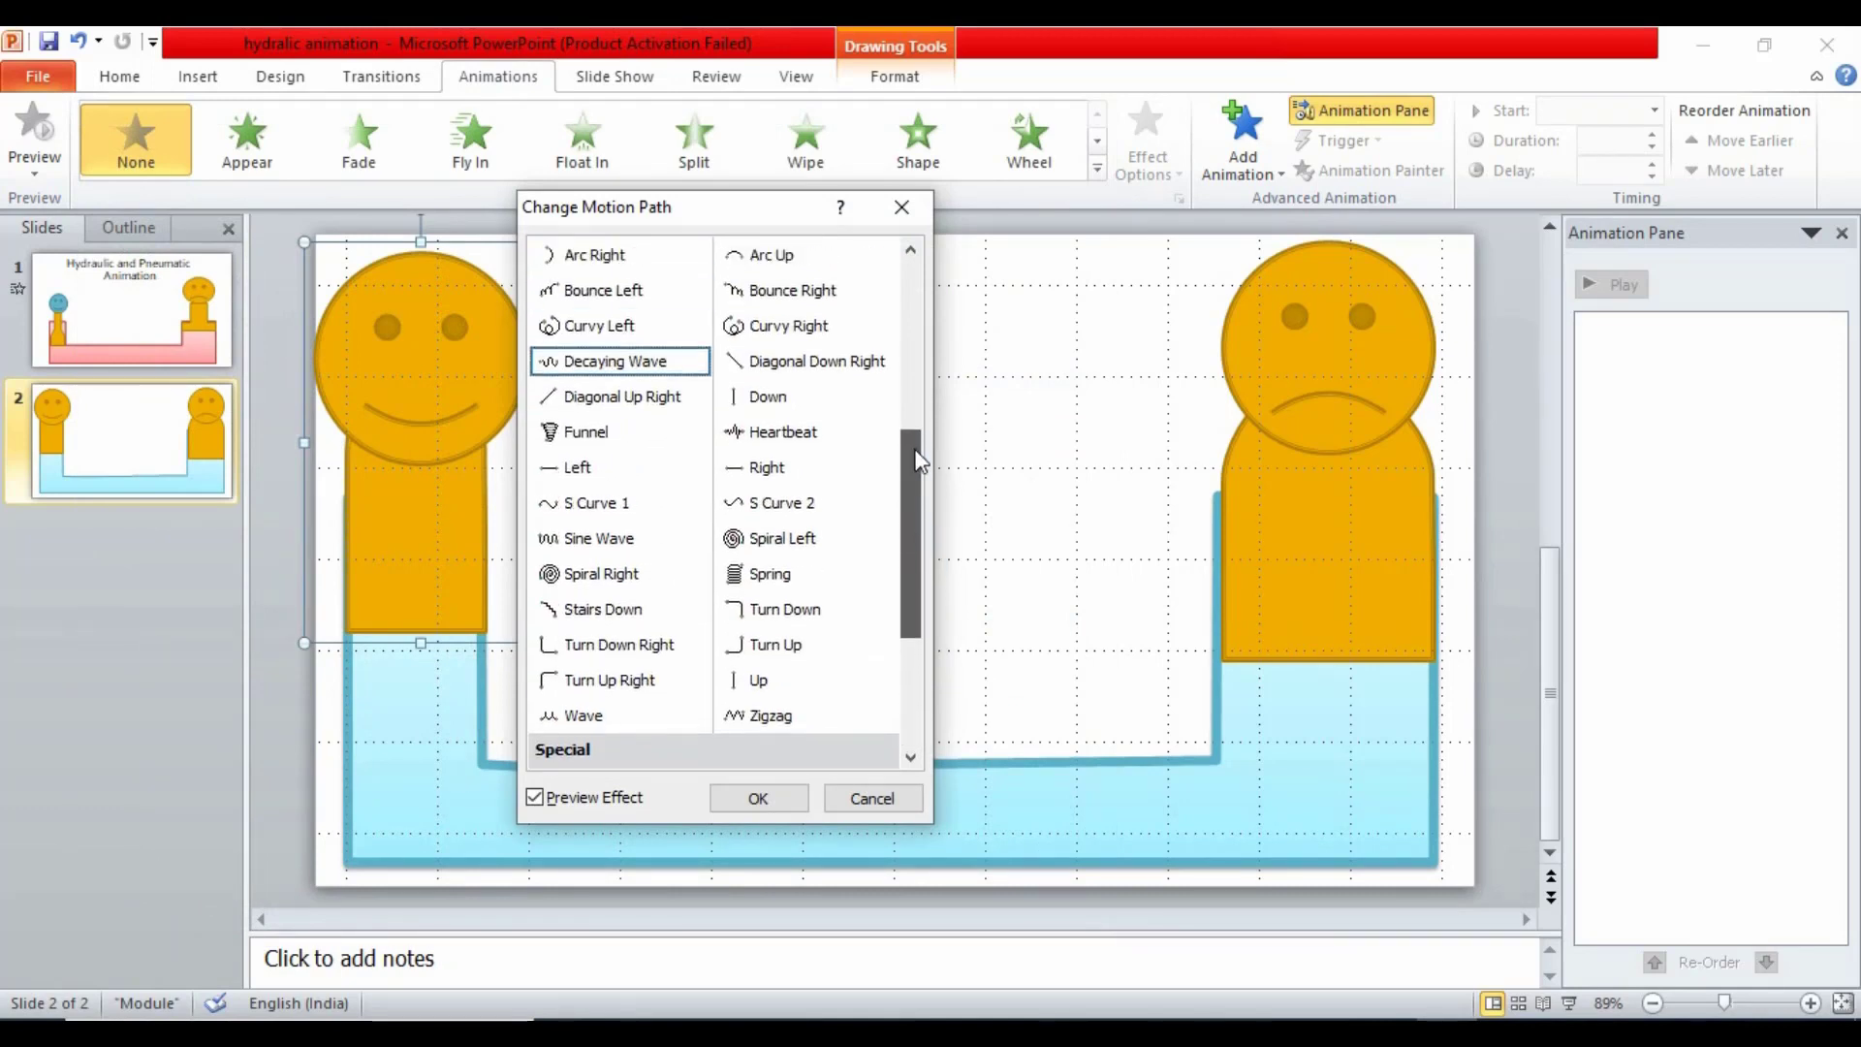
click(771, 396)
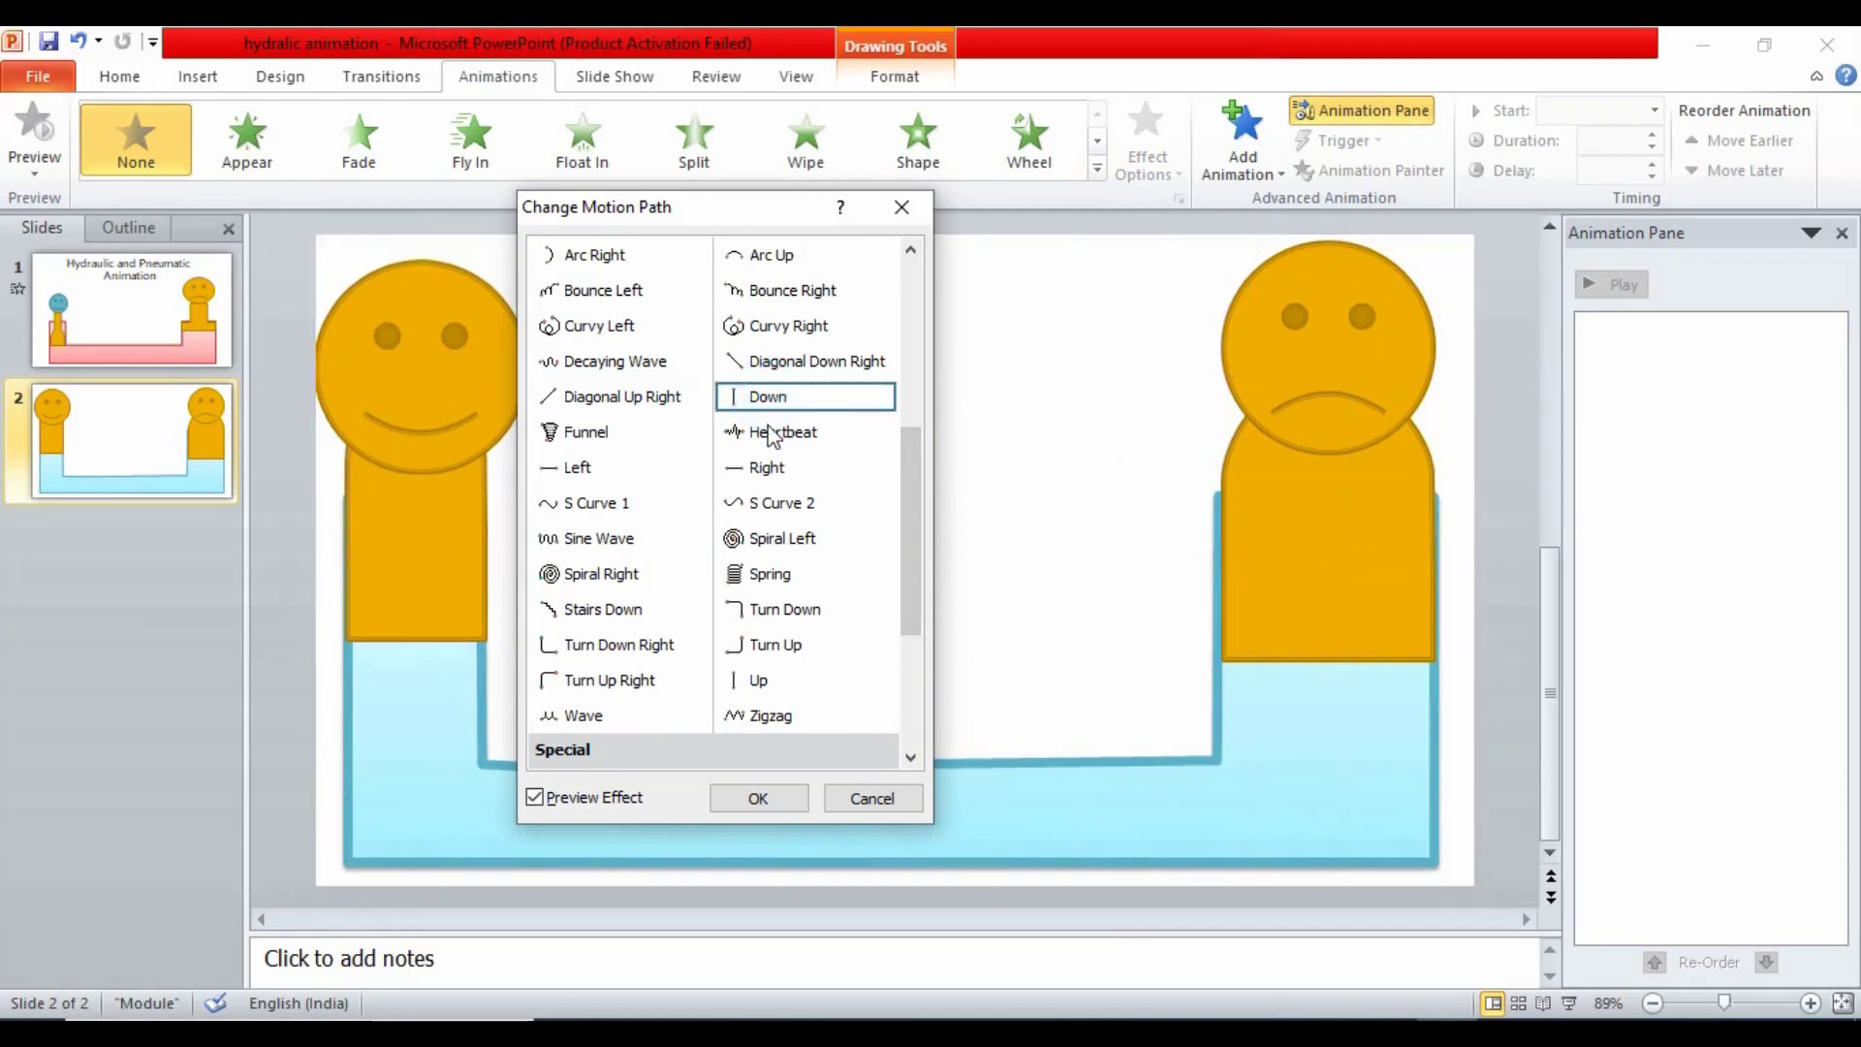
click(755, 802)
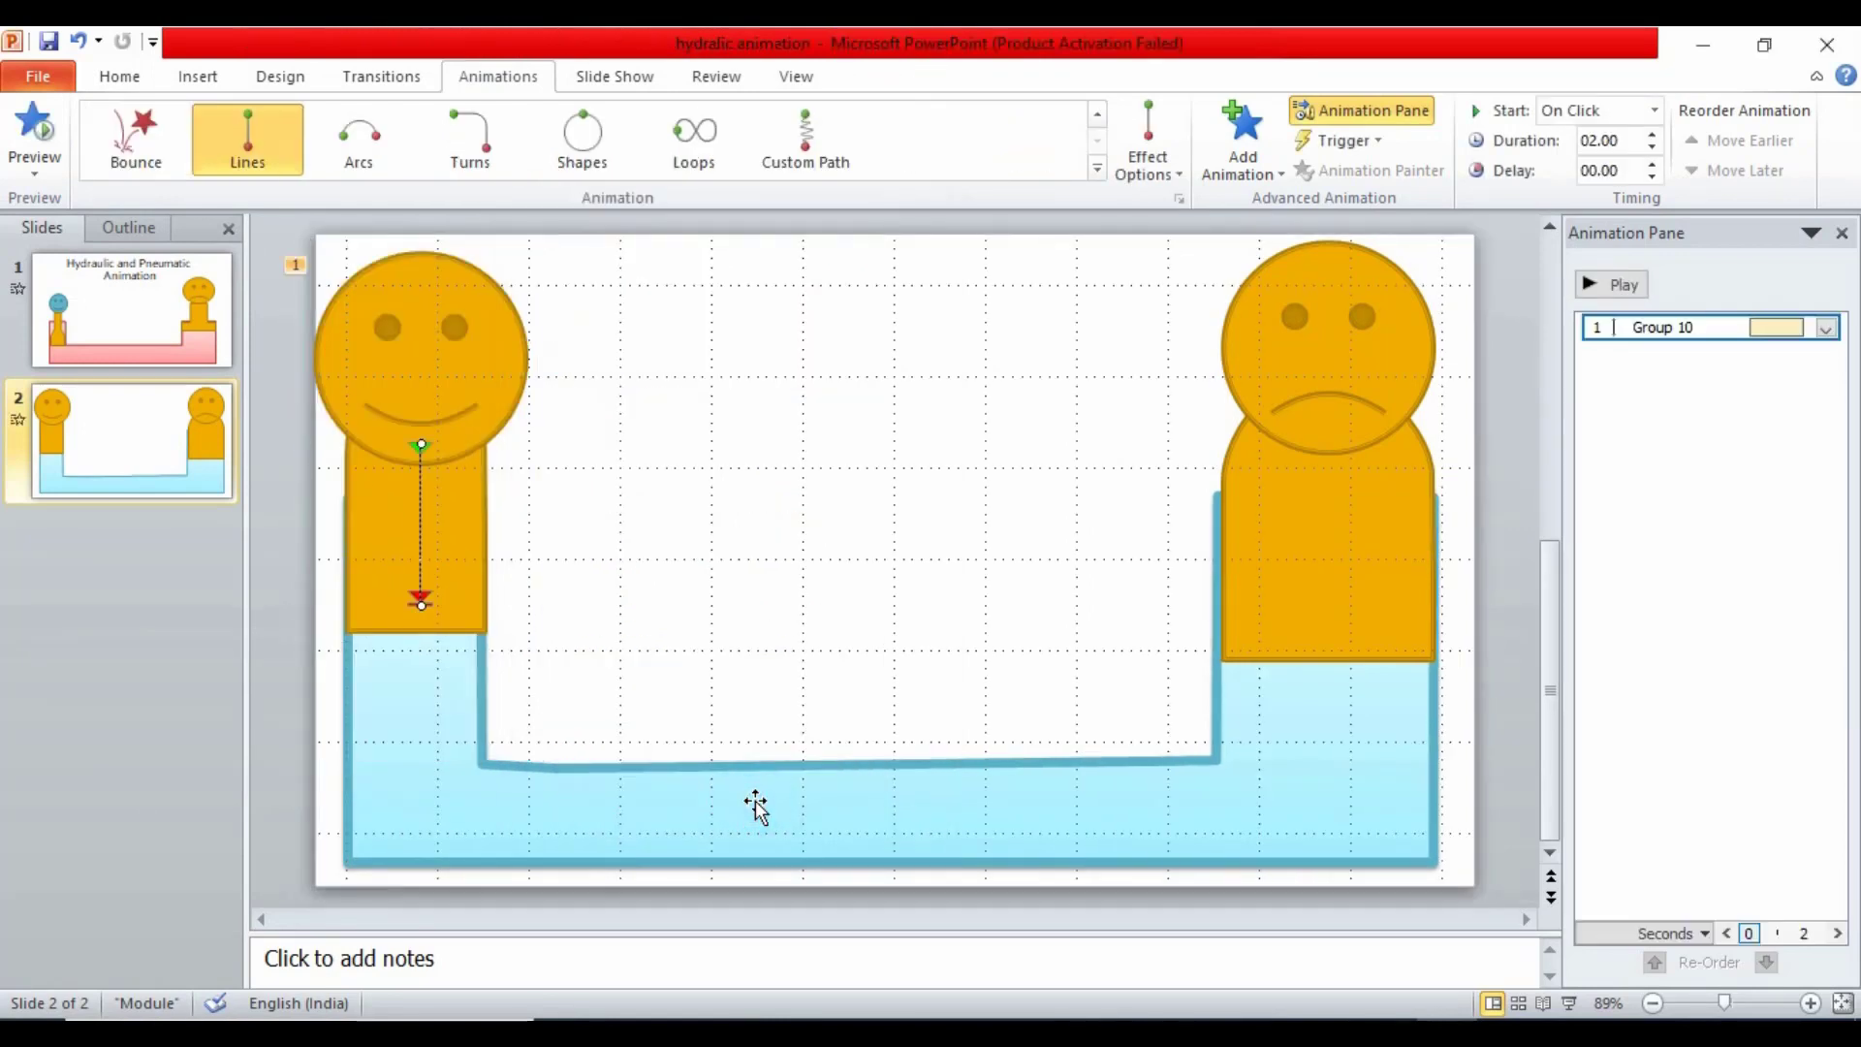
Give the right sad group a straight Up motion-path animation
click(1326, 611)
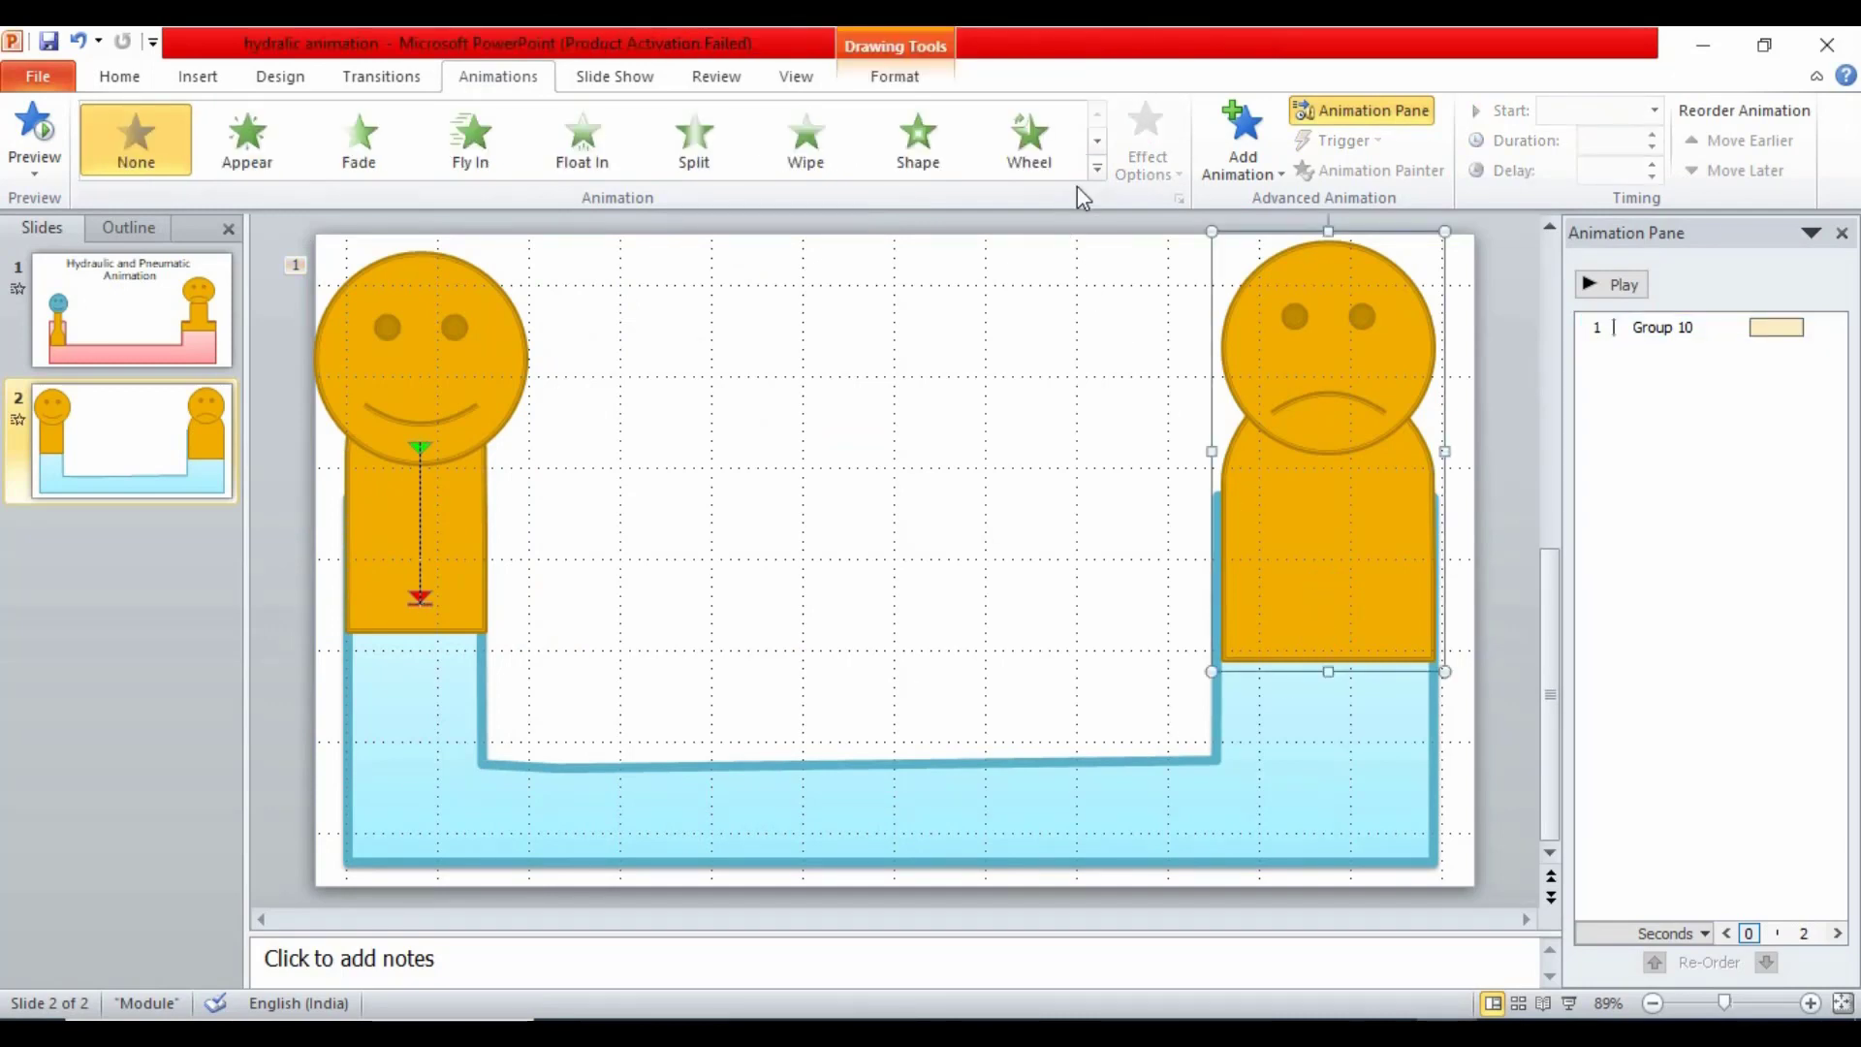
click(1097, 163)
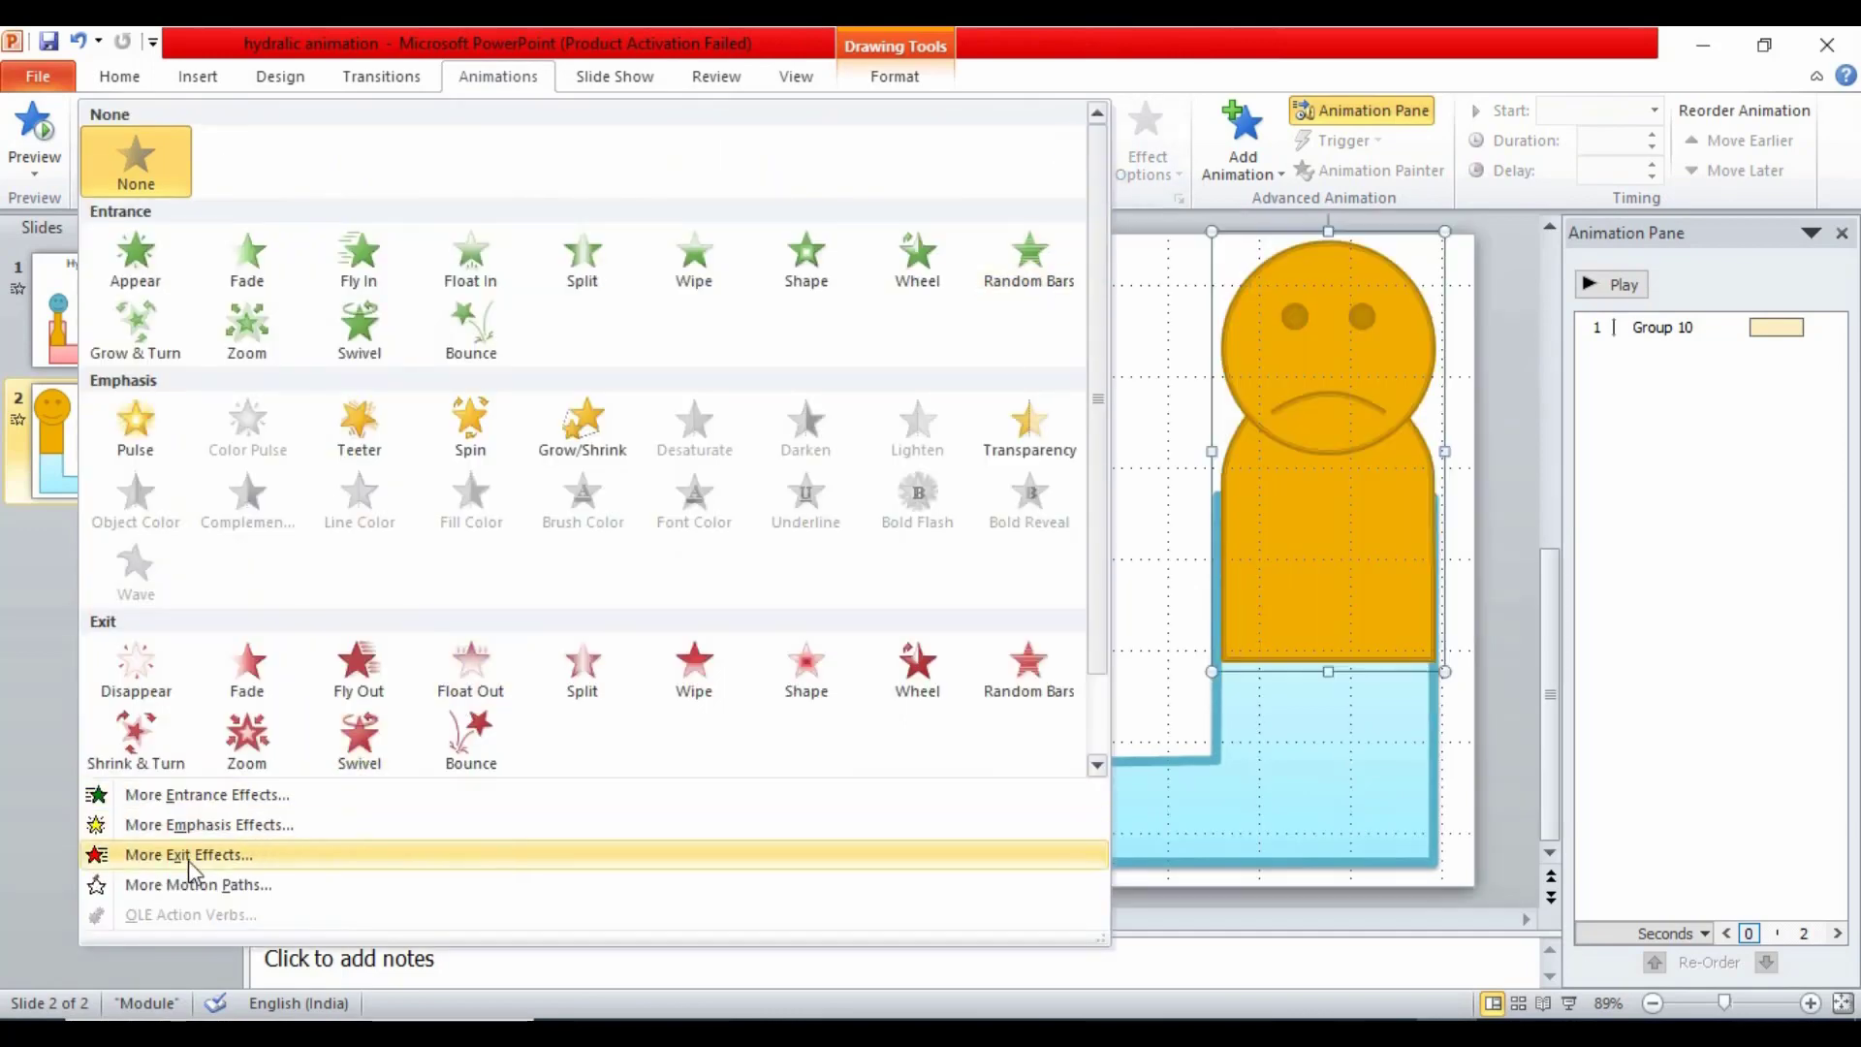
click(208, 884)
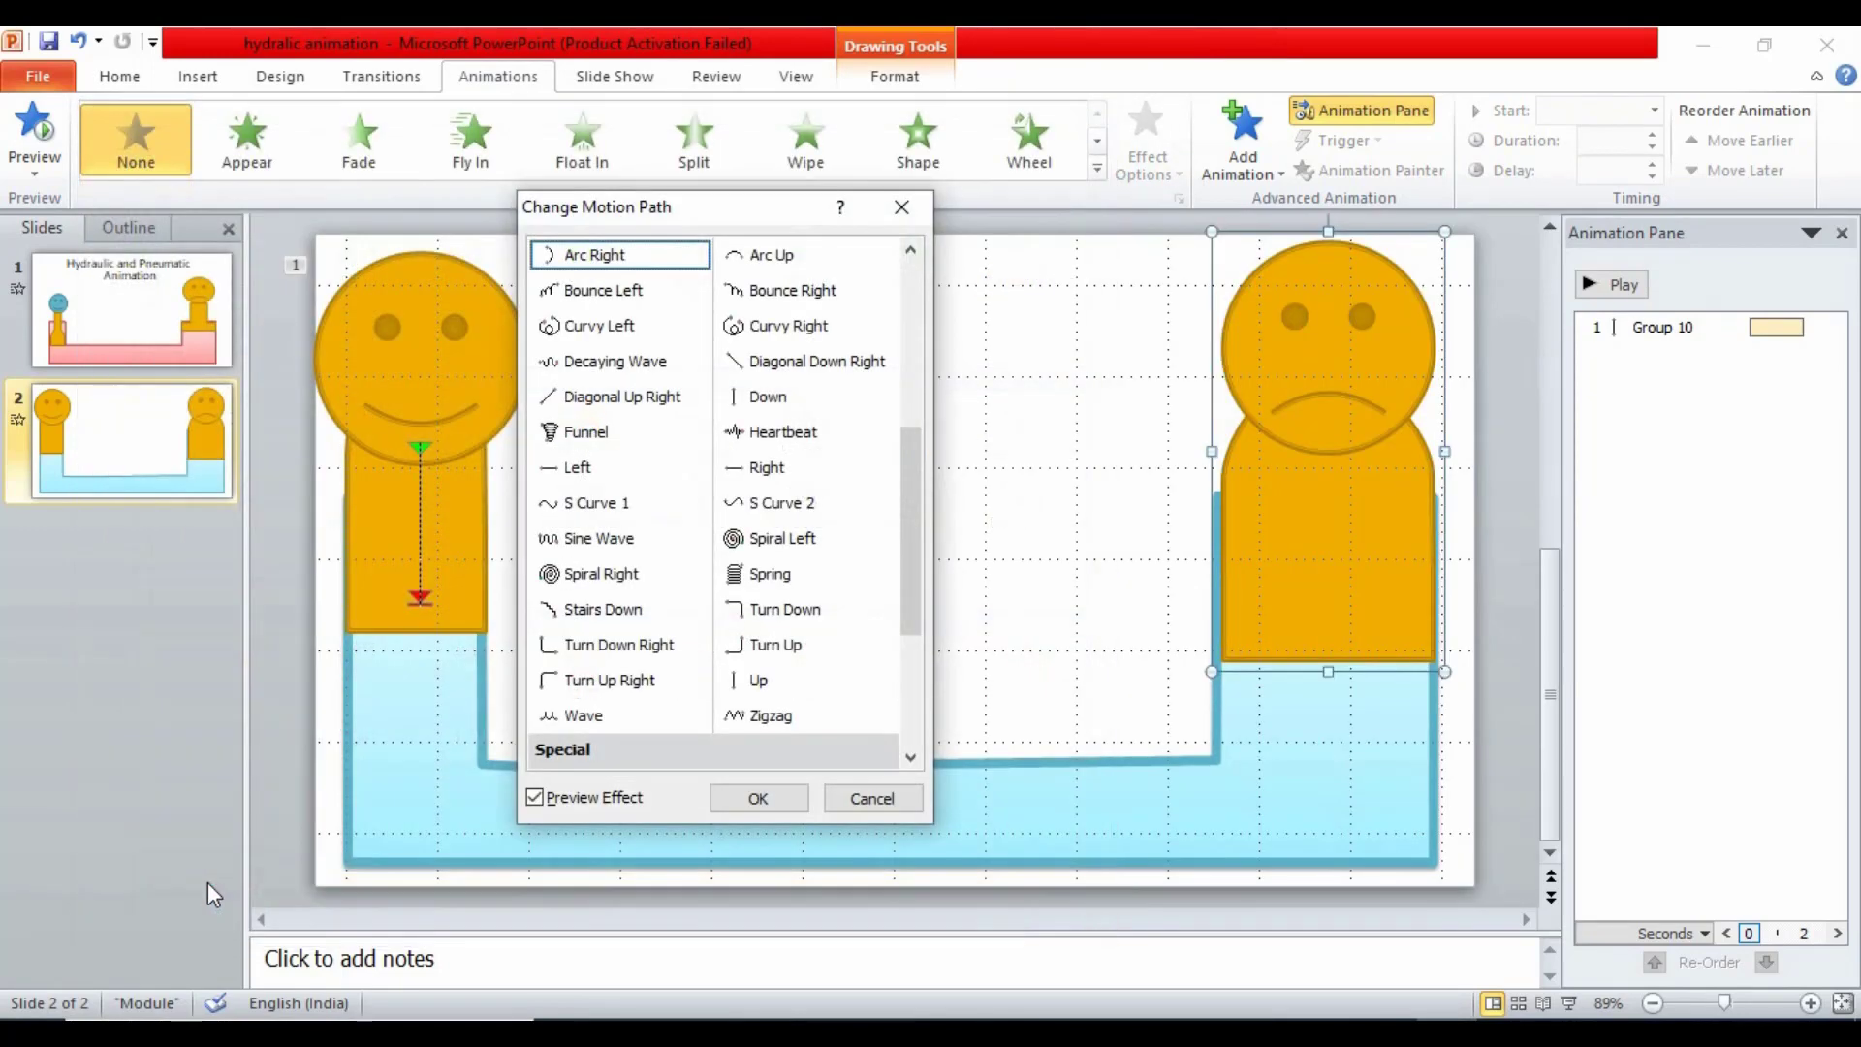
click(757, 681)
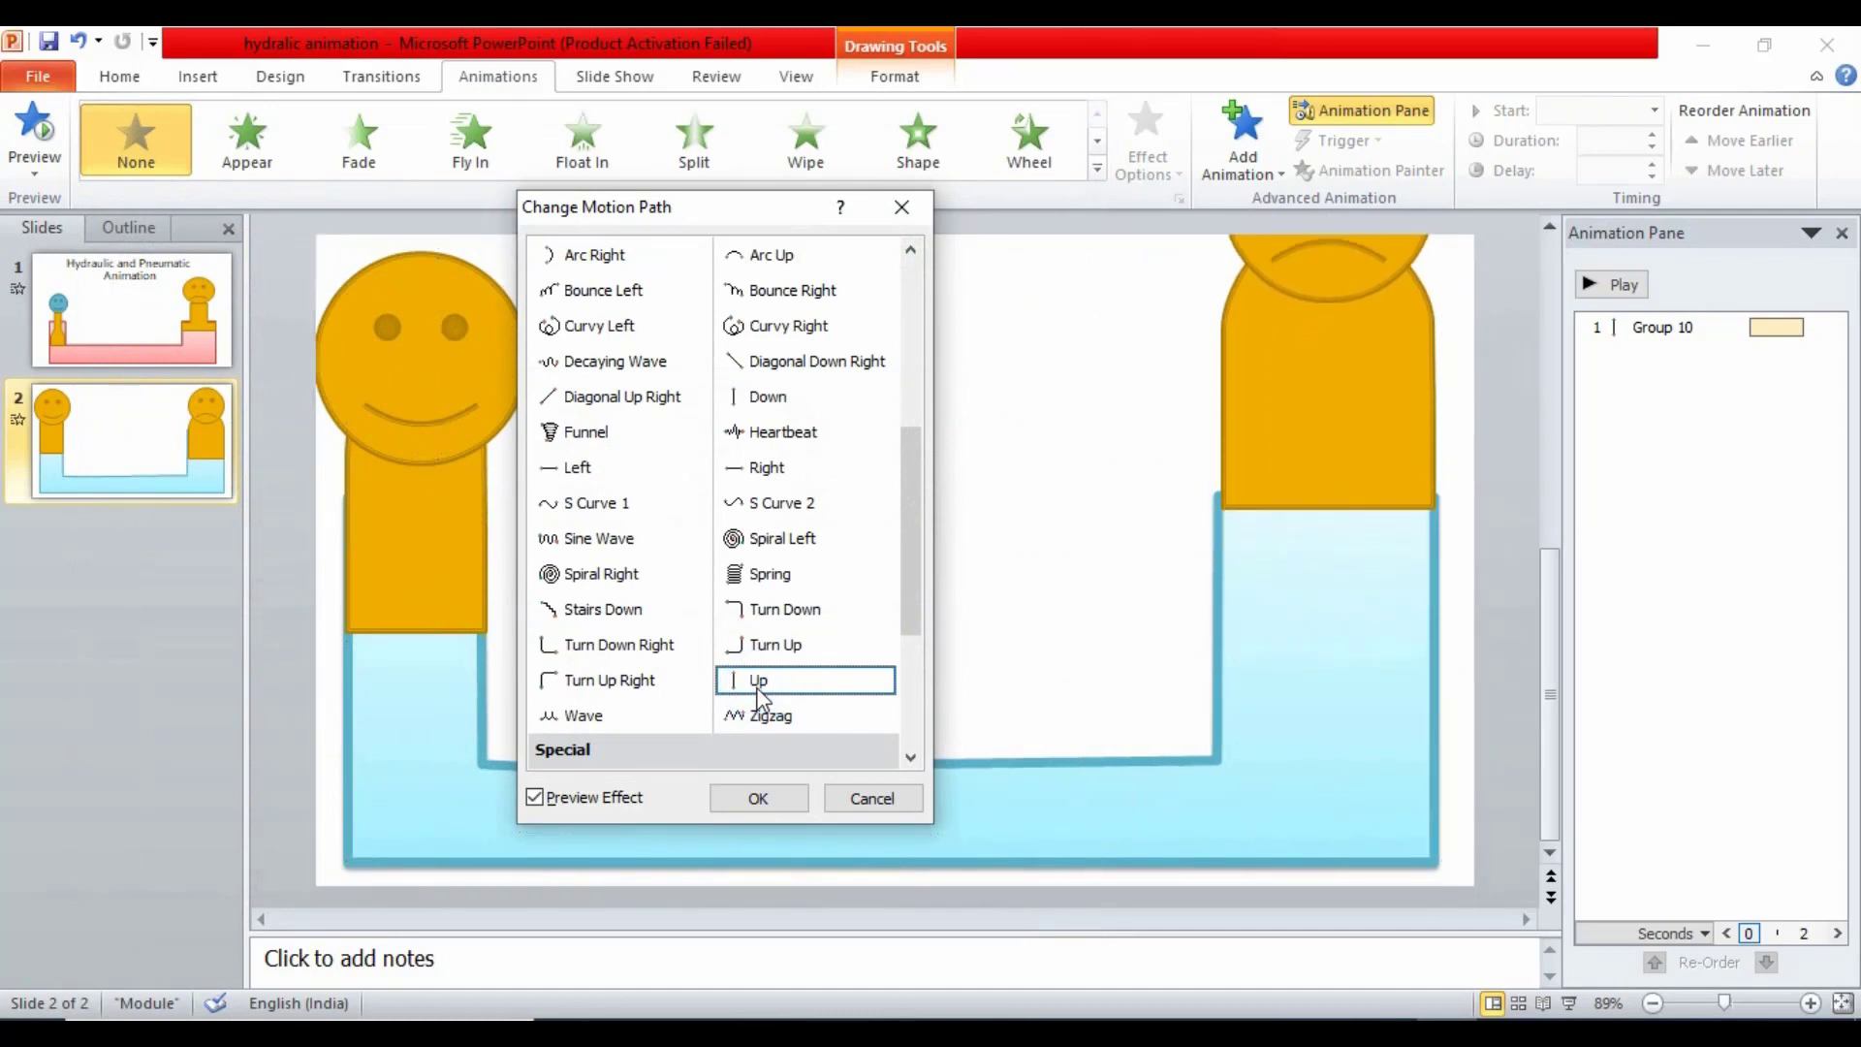
click(758, 797)
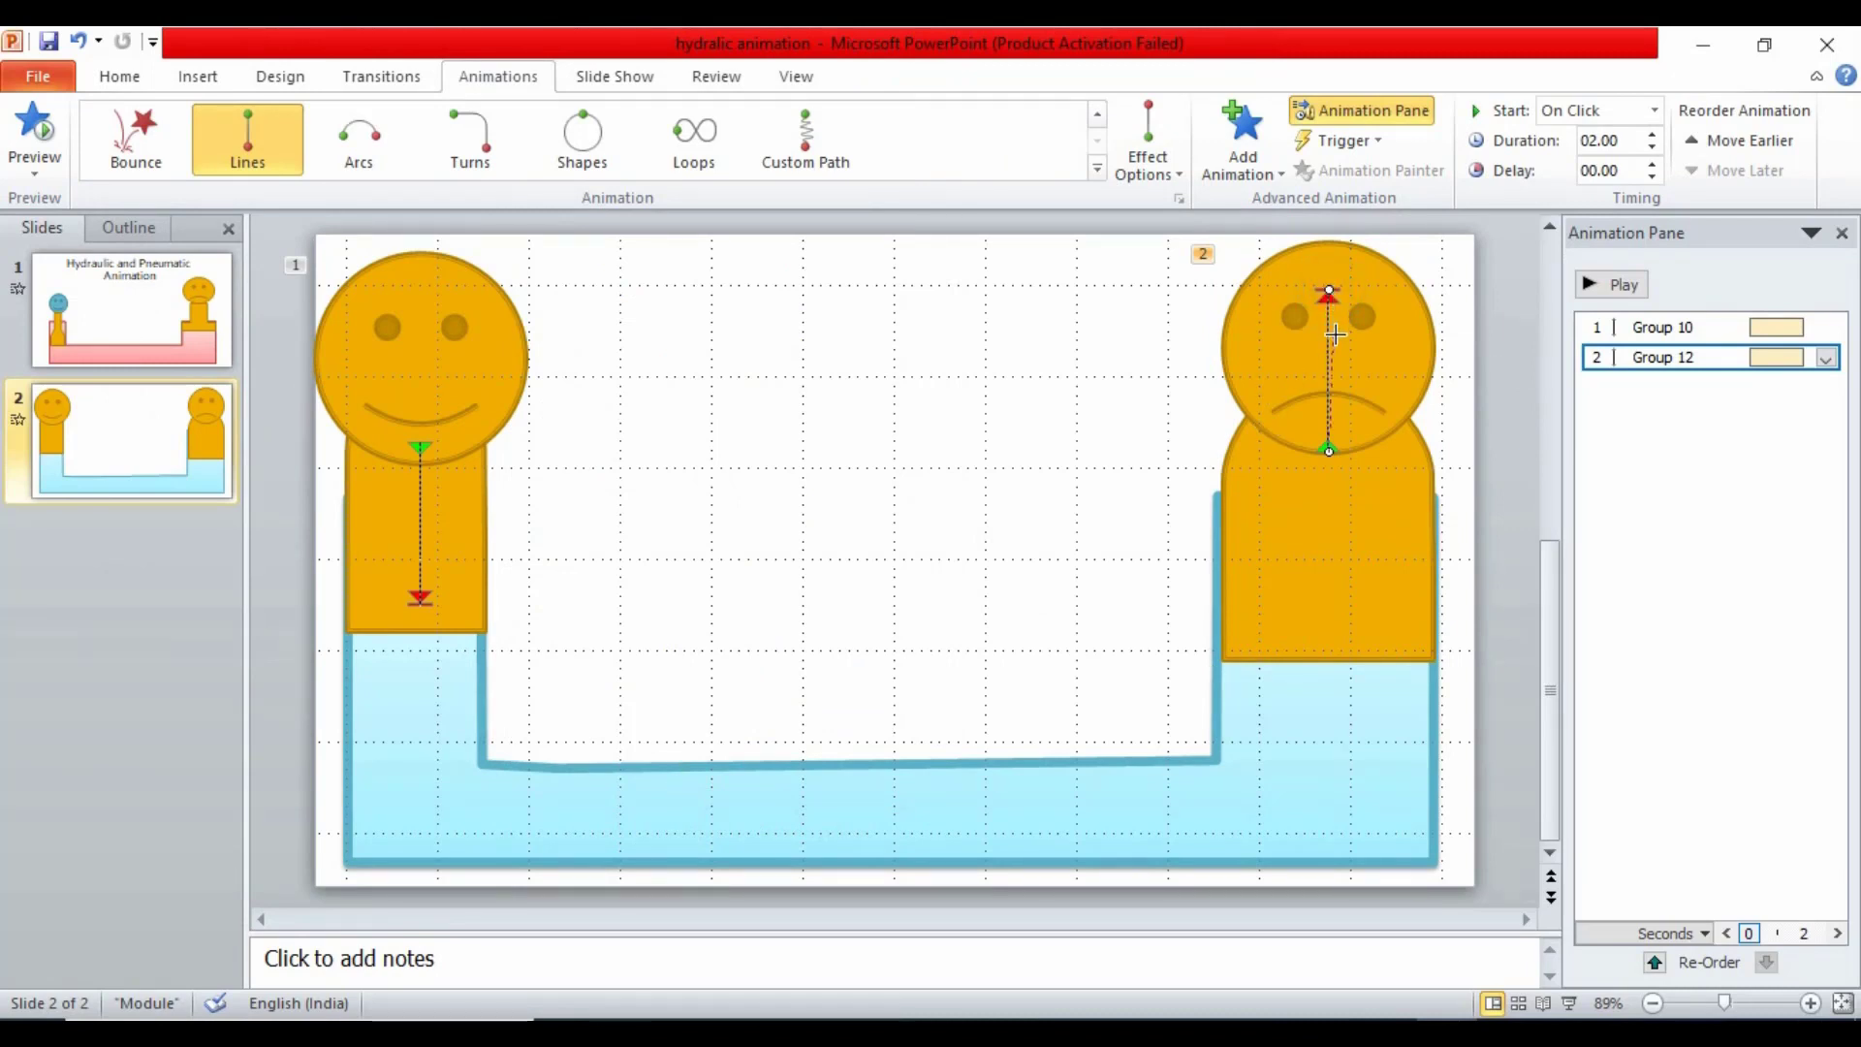
Drag the right figure's path end point down so it rises only a short distance
drag(1329, 296, 1327, 375)
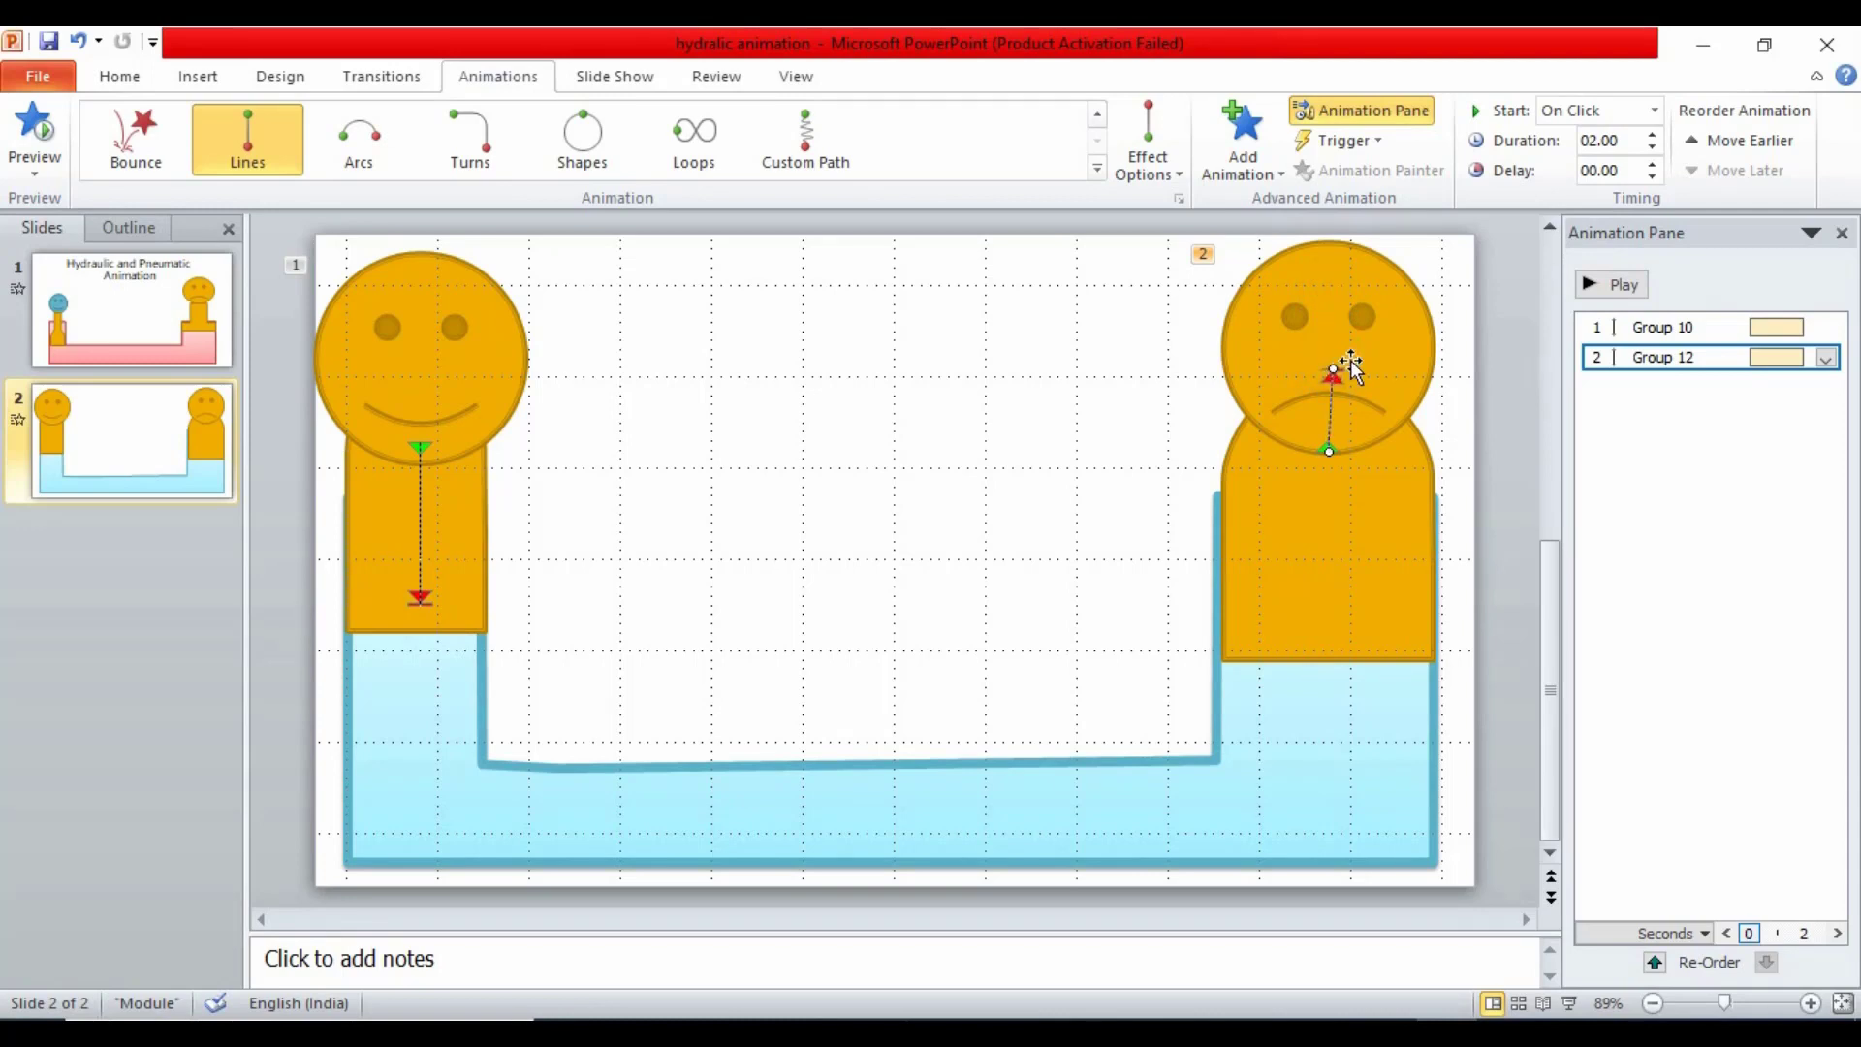
scroll(1465, 593, up, 5)
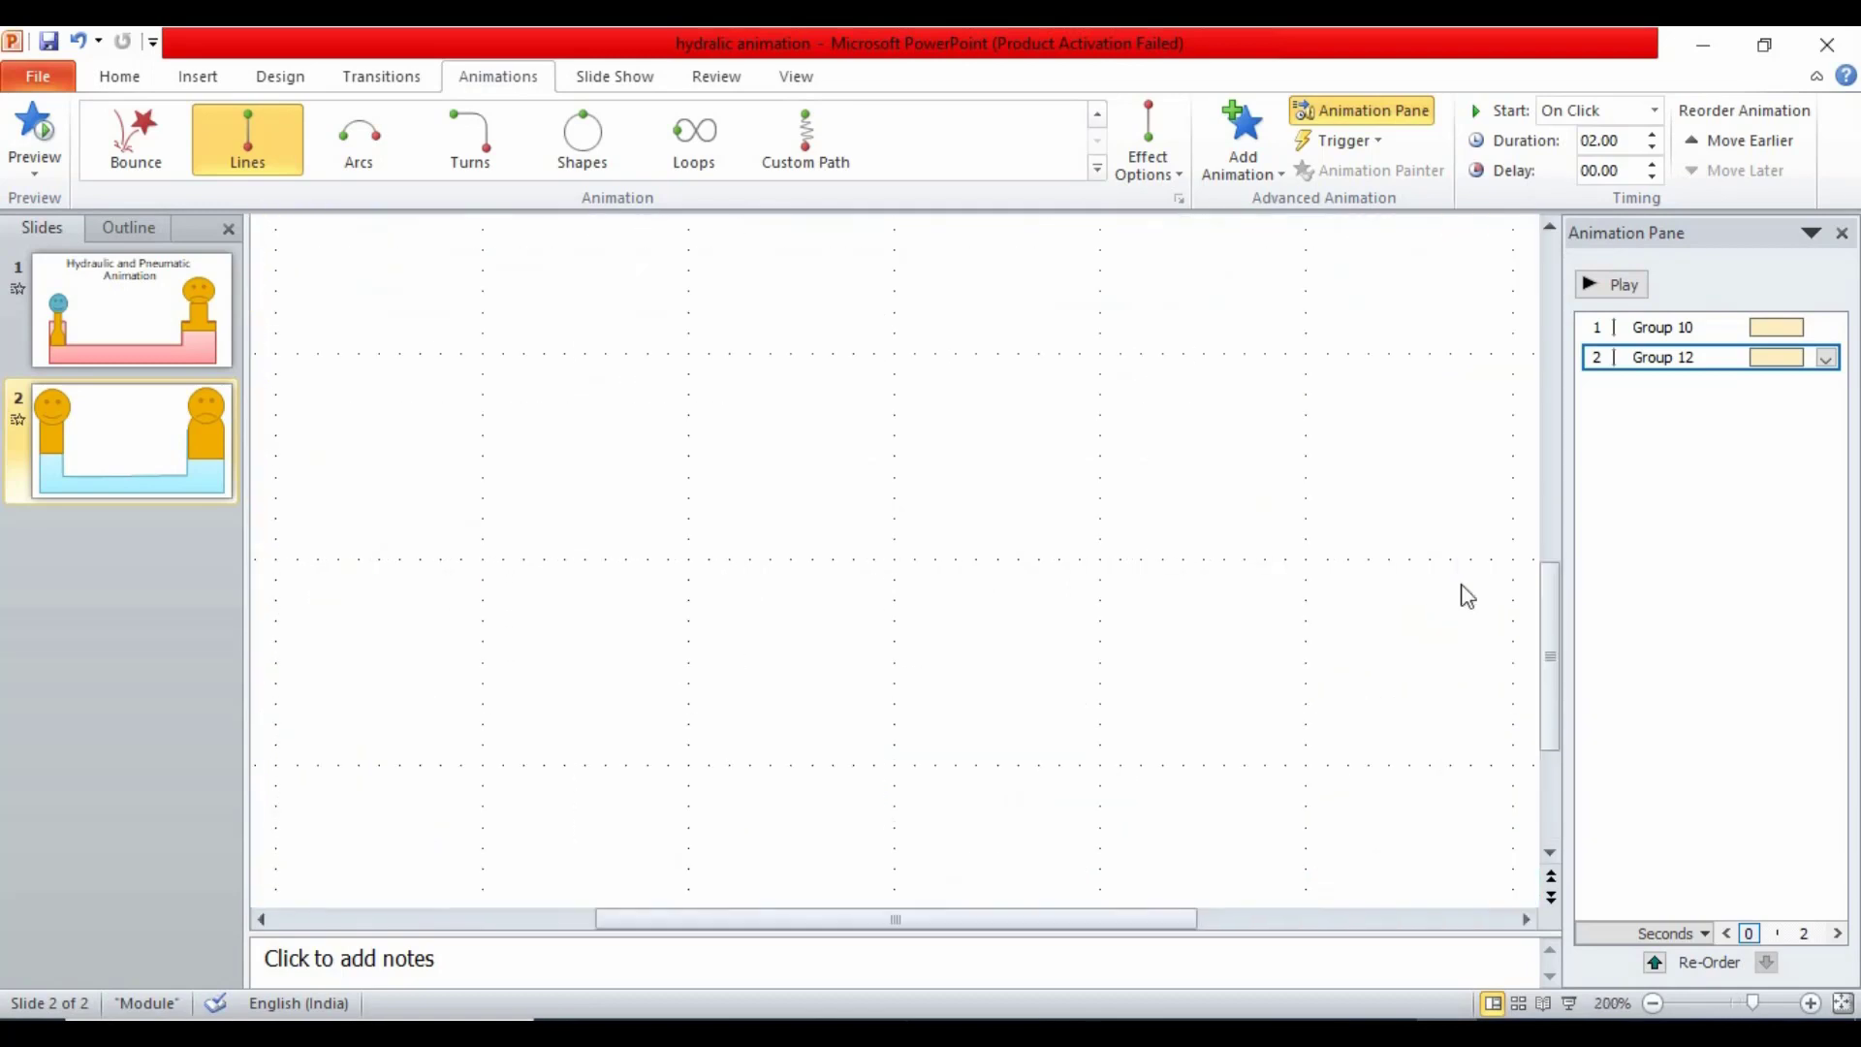
drag(1063, 920, 1396, 926)
scroll(1229, 698, up, 3)
scroll(1231, 693, up, 2)
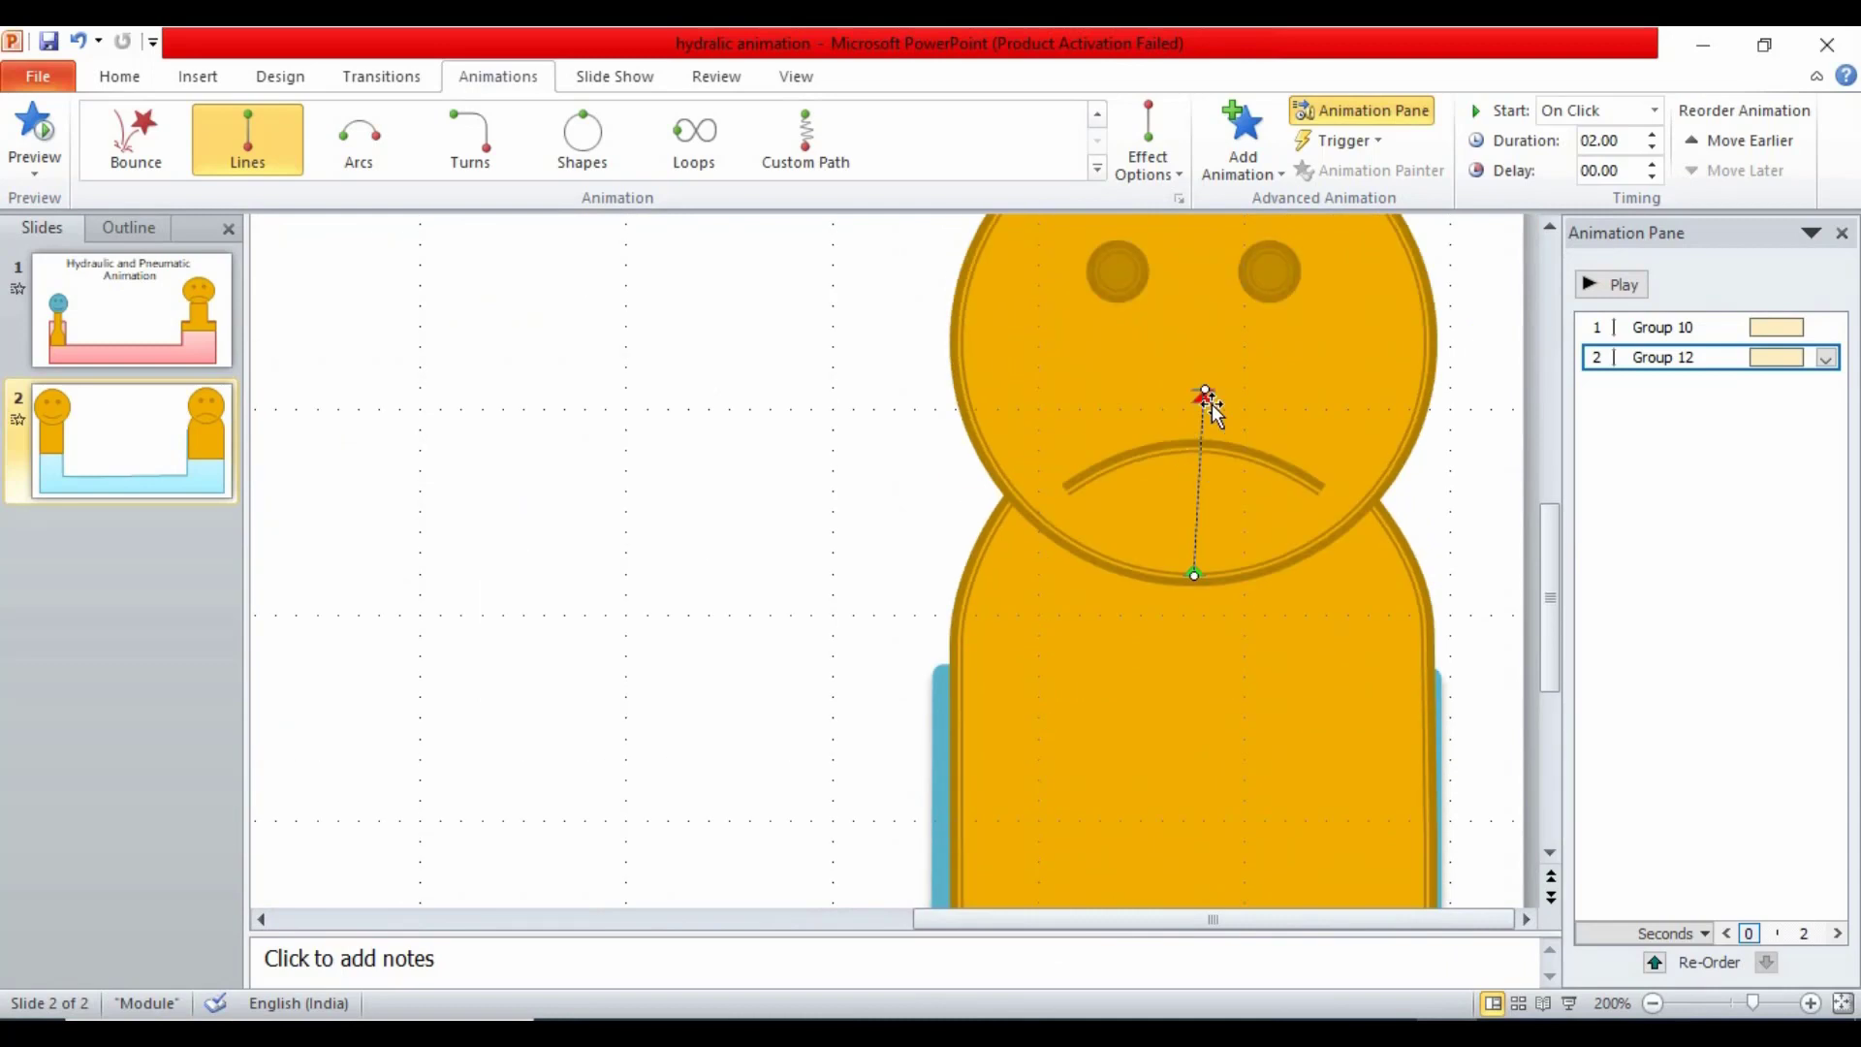
drag(1199, 393, 1189, 395)
scroll(812, 491, down, 2)
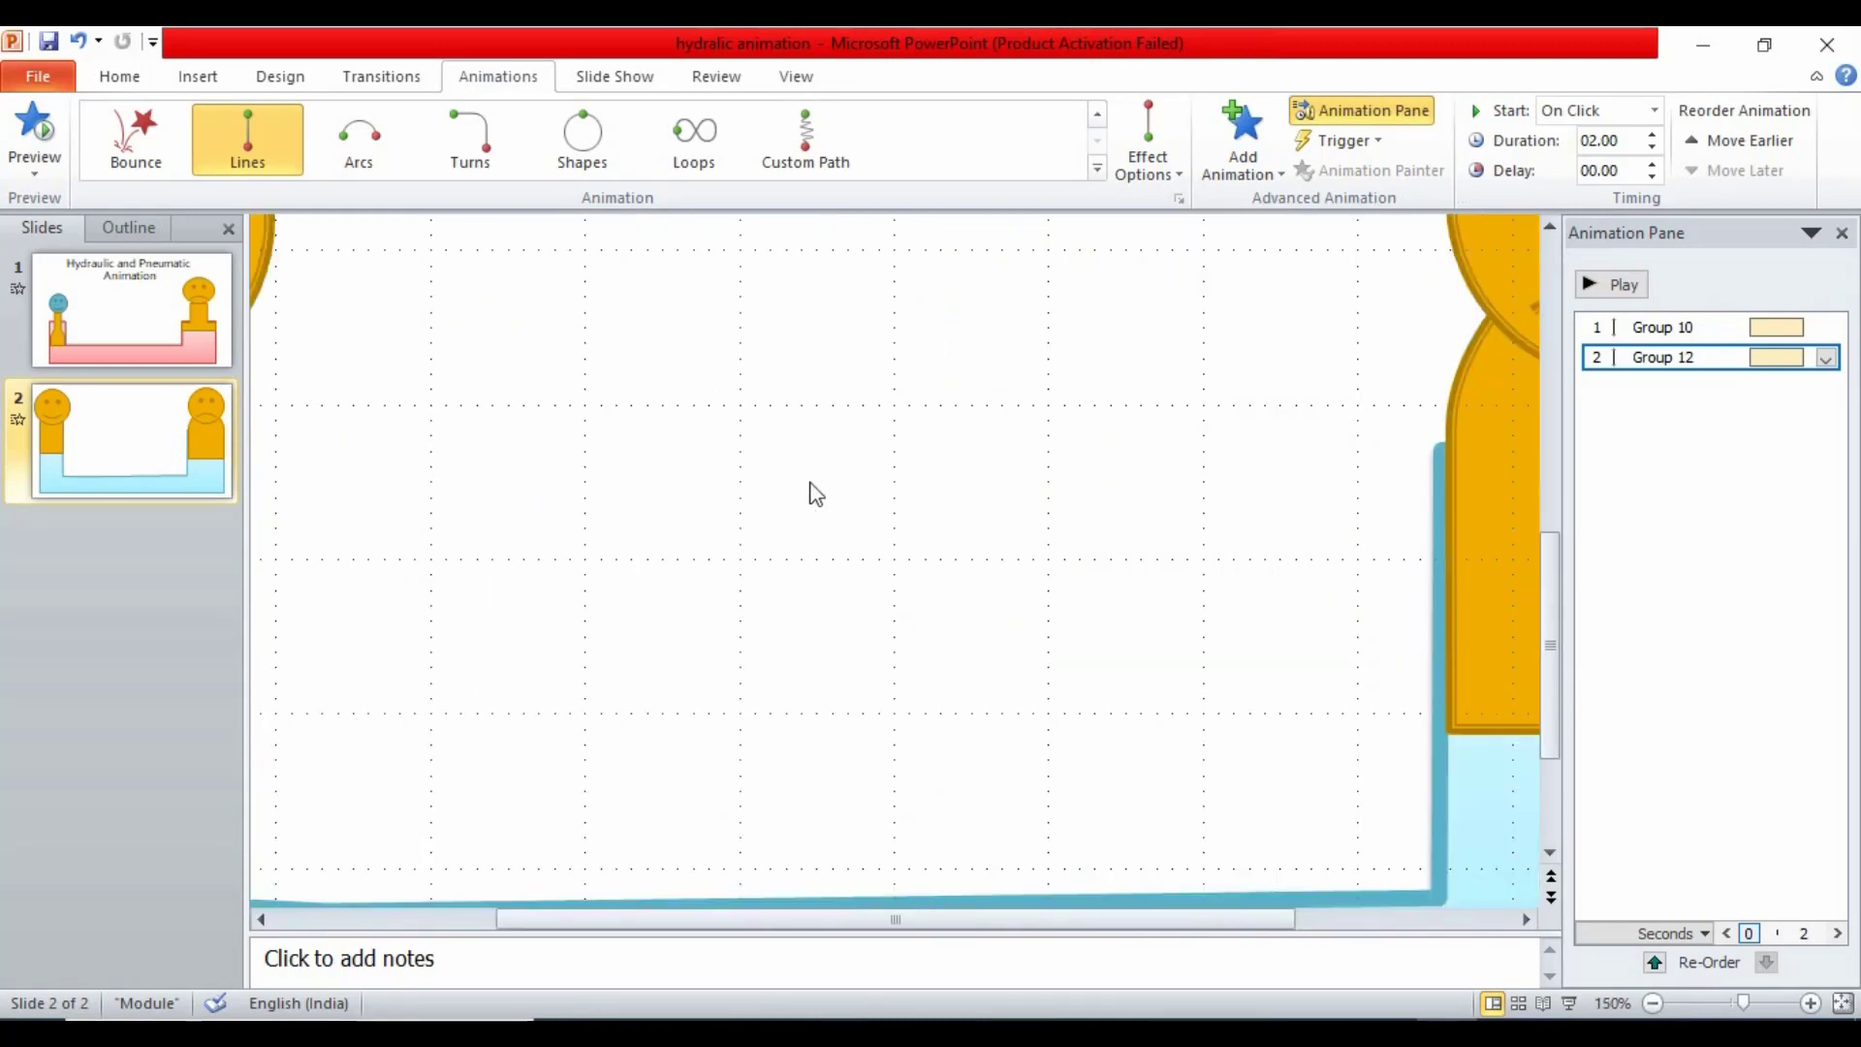
scroll(811, 491, down, 2)
scroll(811, 492, down, 2)
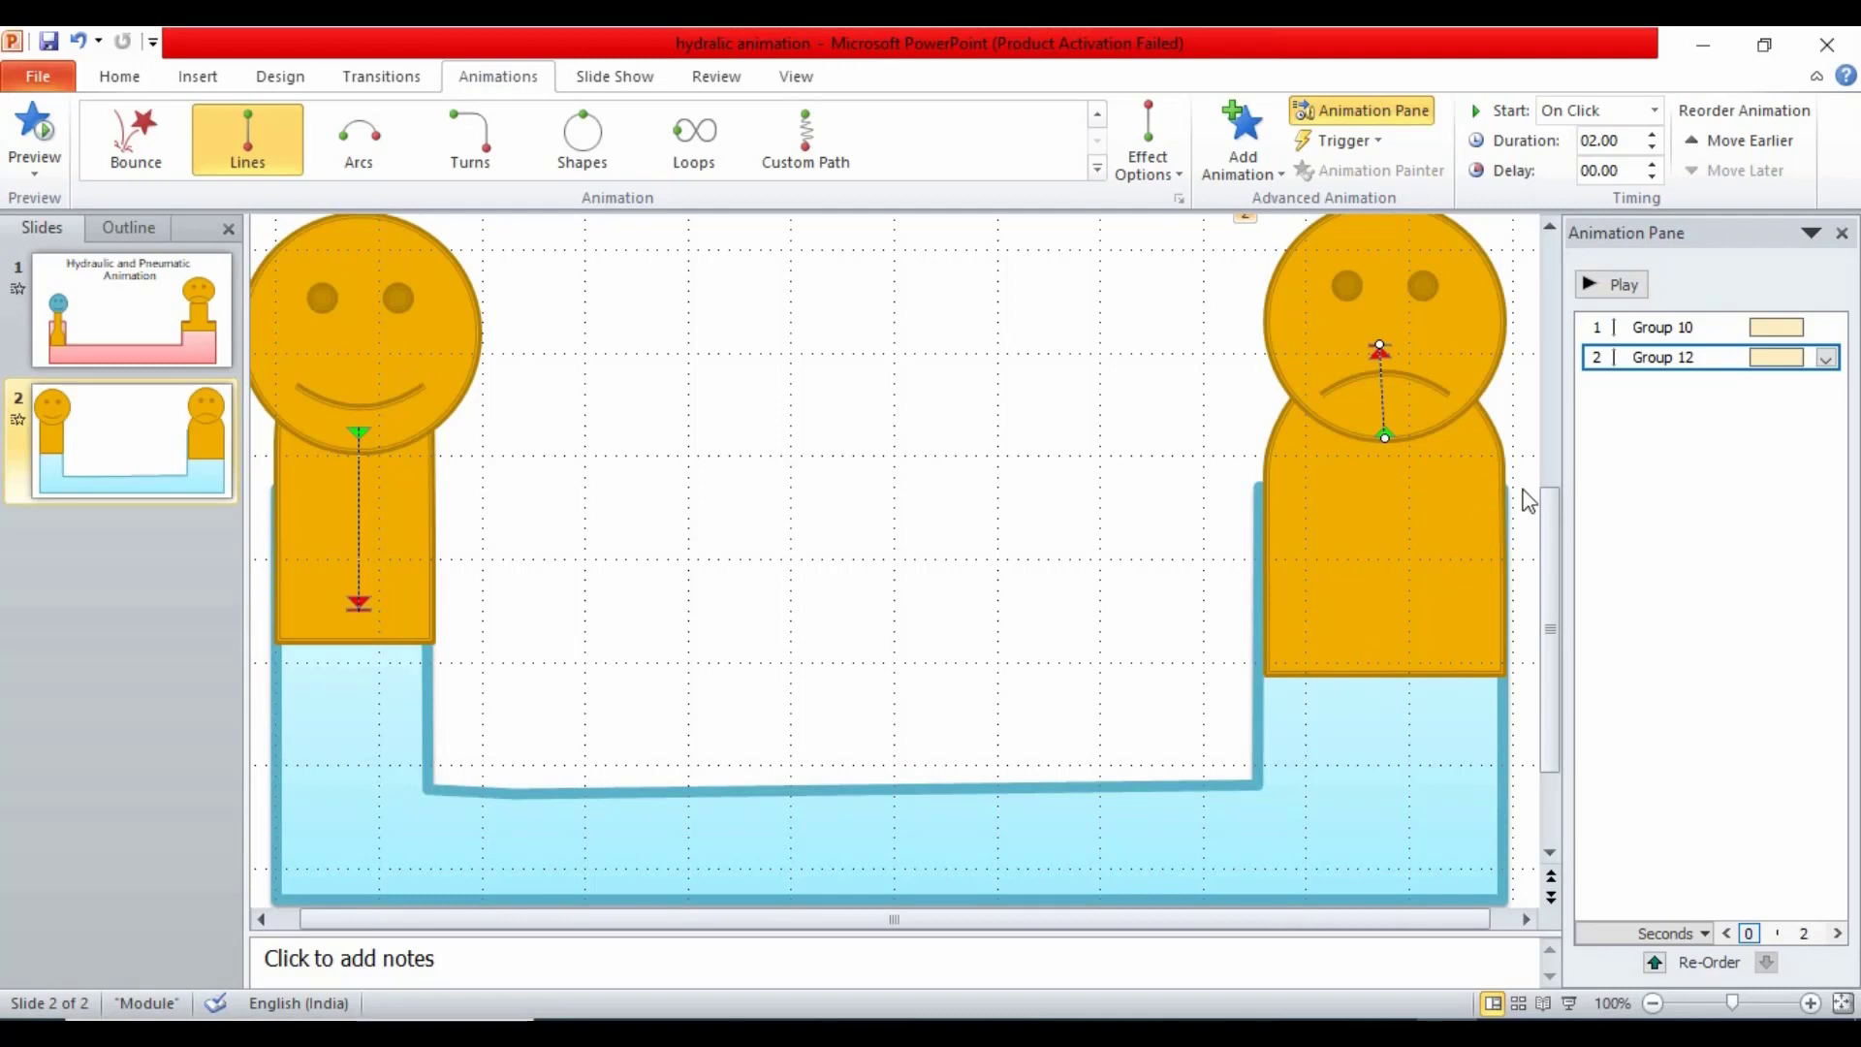
Set Group 12 to start With Previous and move the right piston lower and slightly right
click(1827, 358)
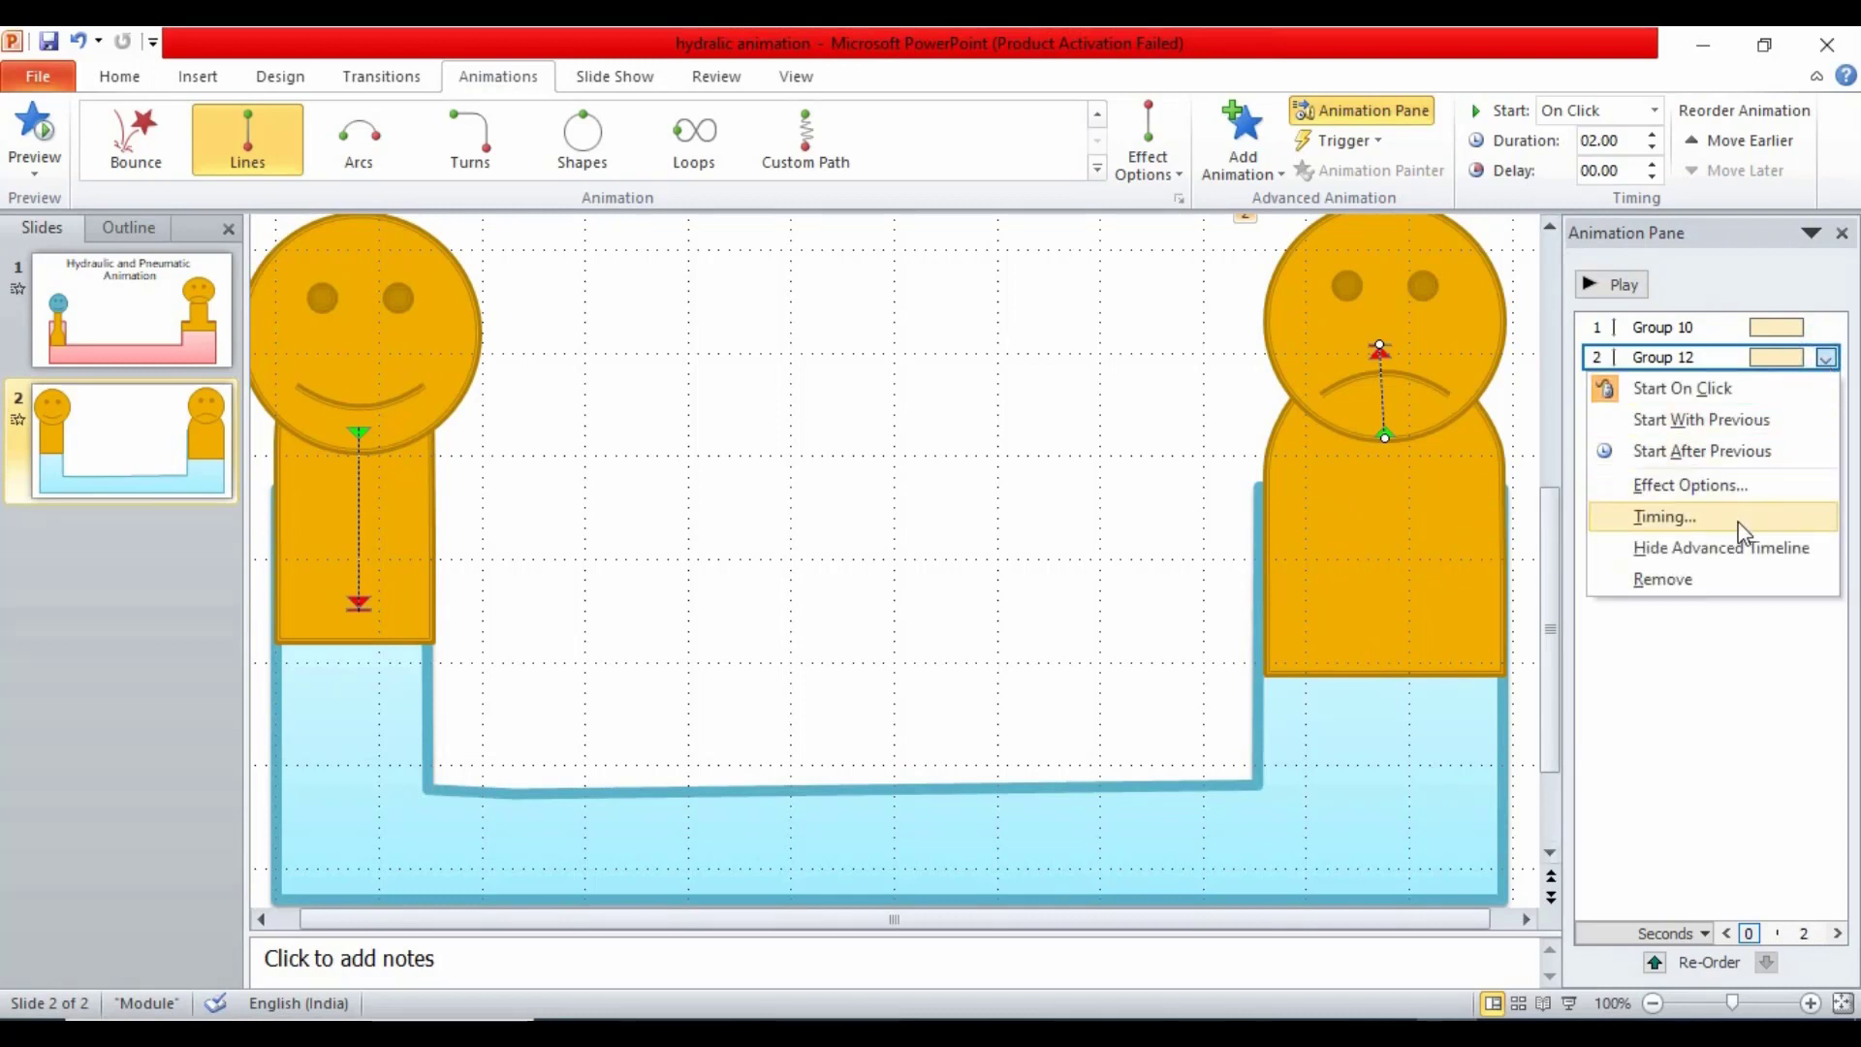
click(1730, 426)
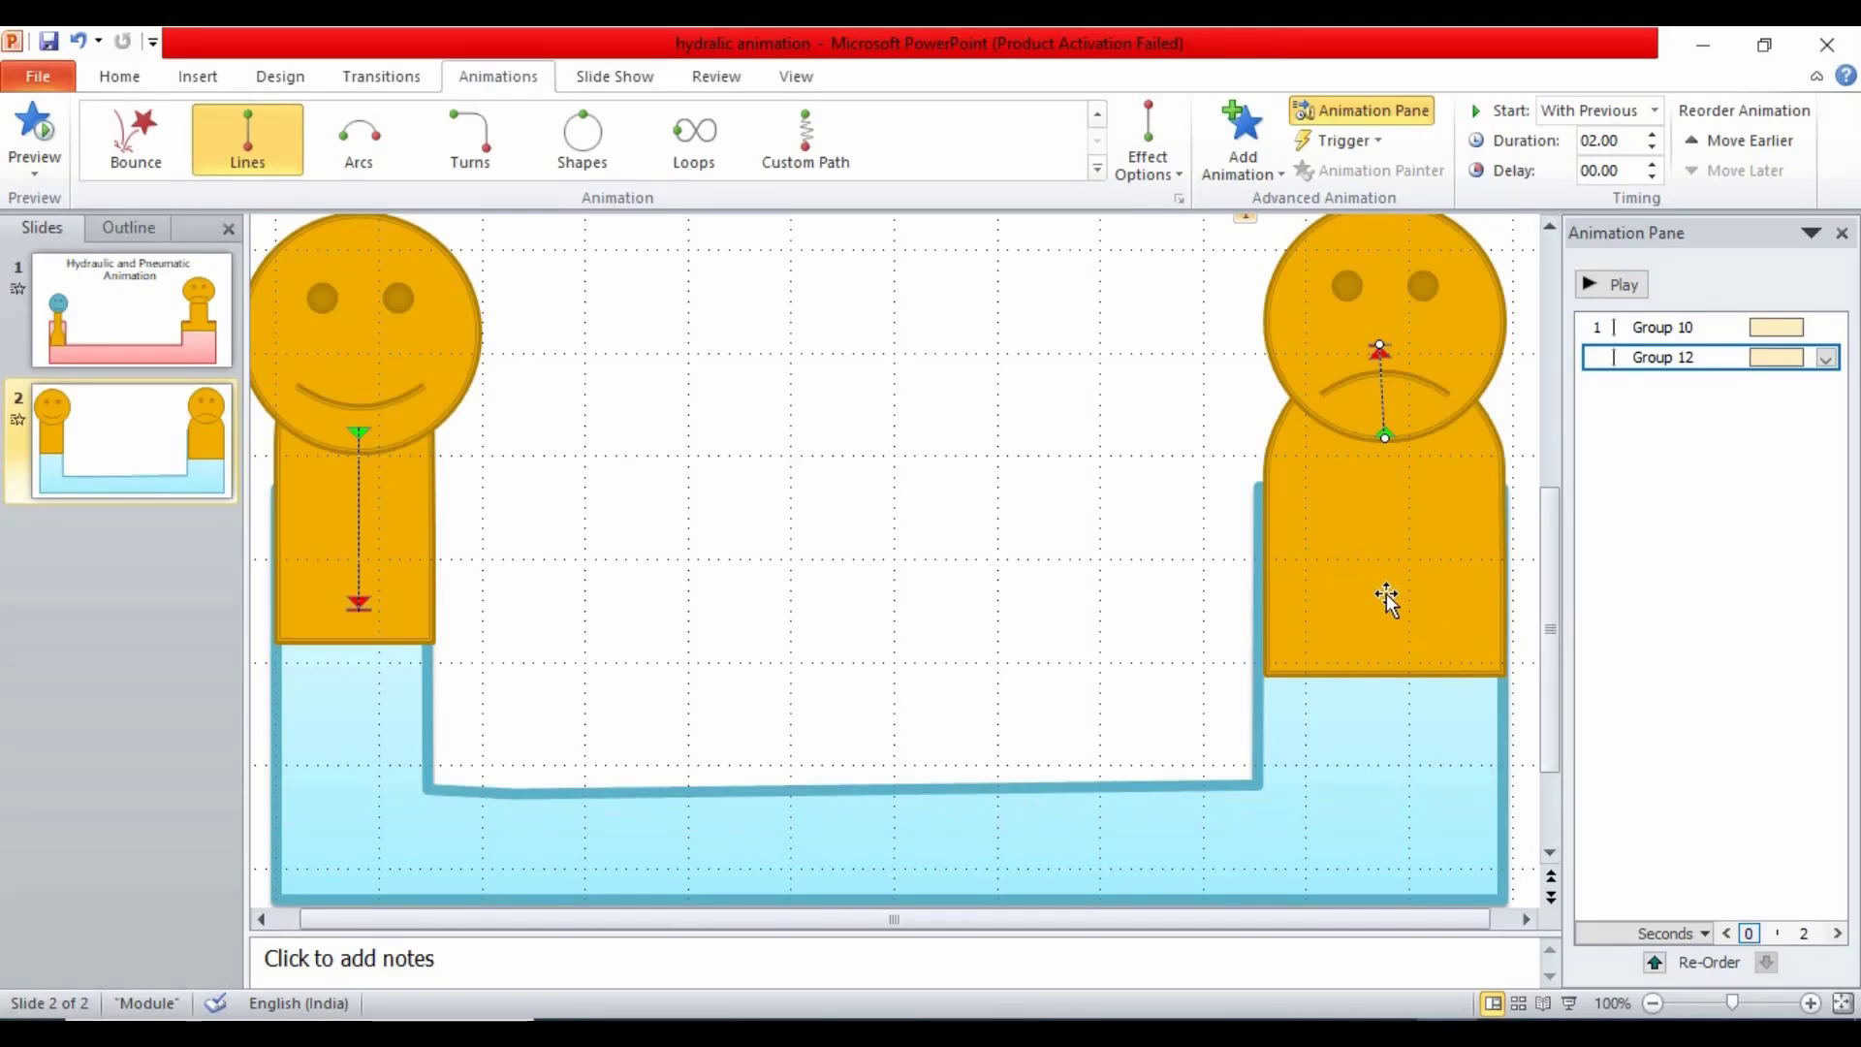
drag(1355, 593, 1341, 639)
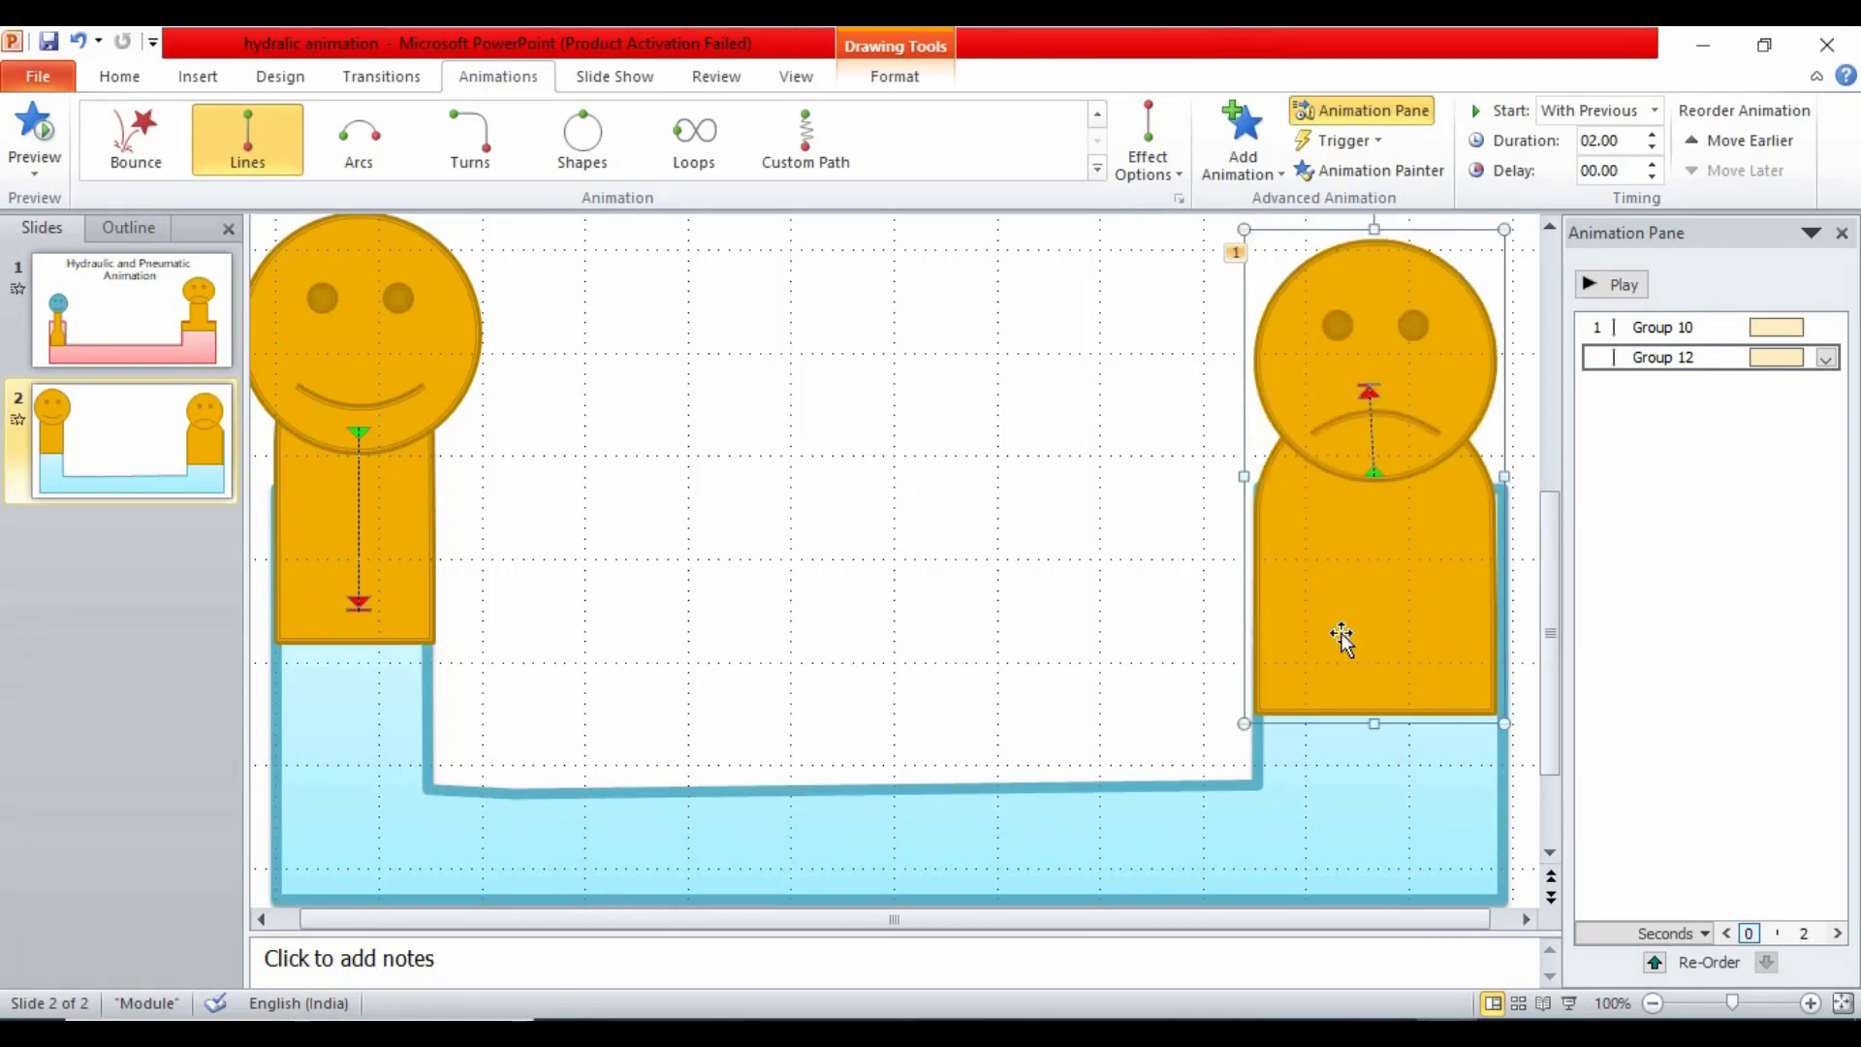
key(Right)
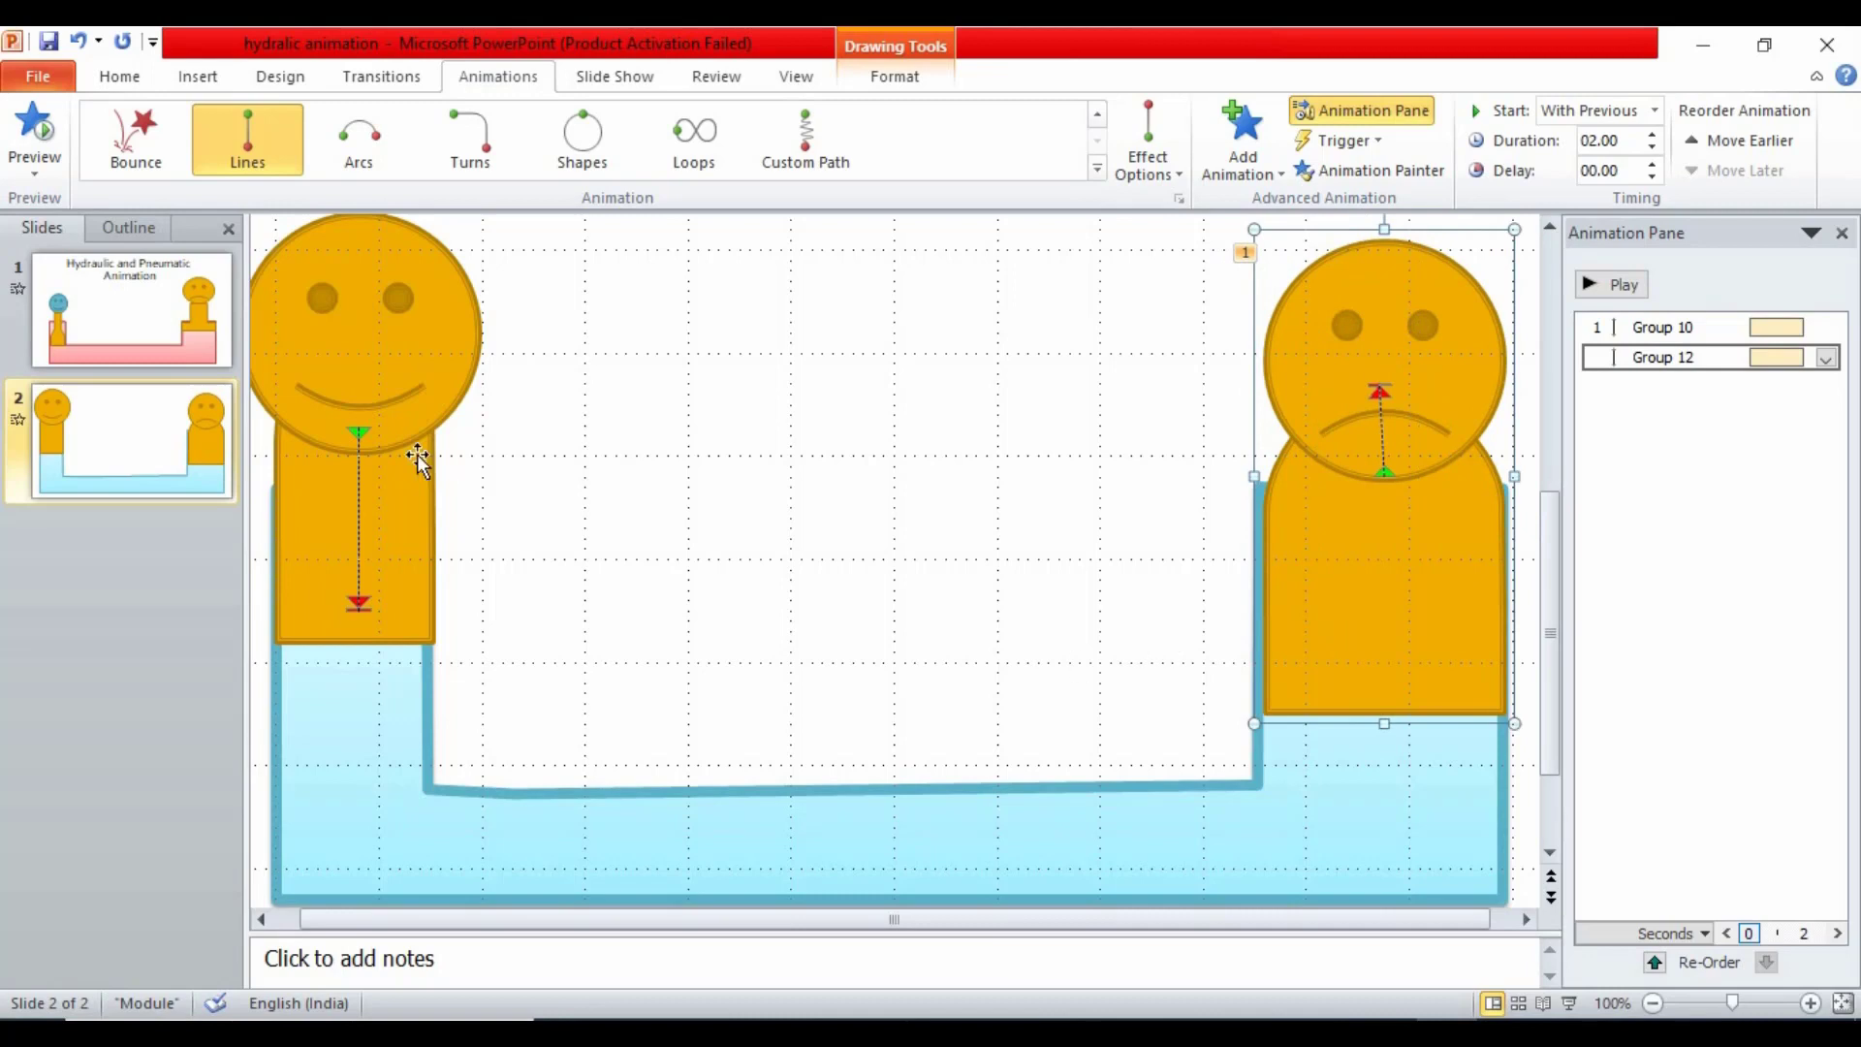
click(410, 585)
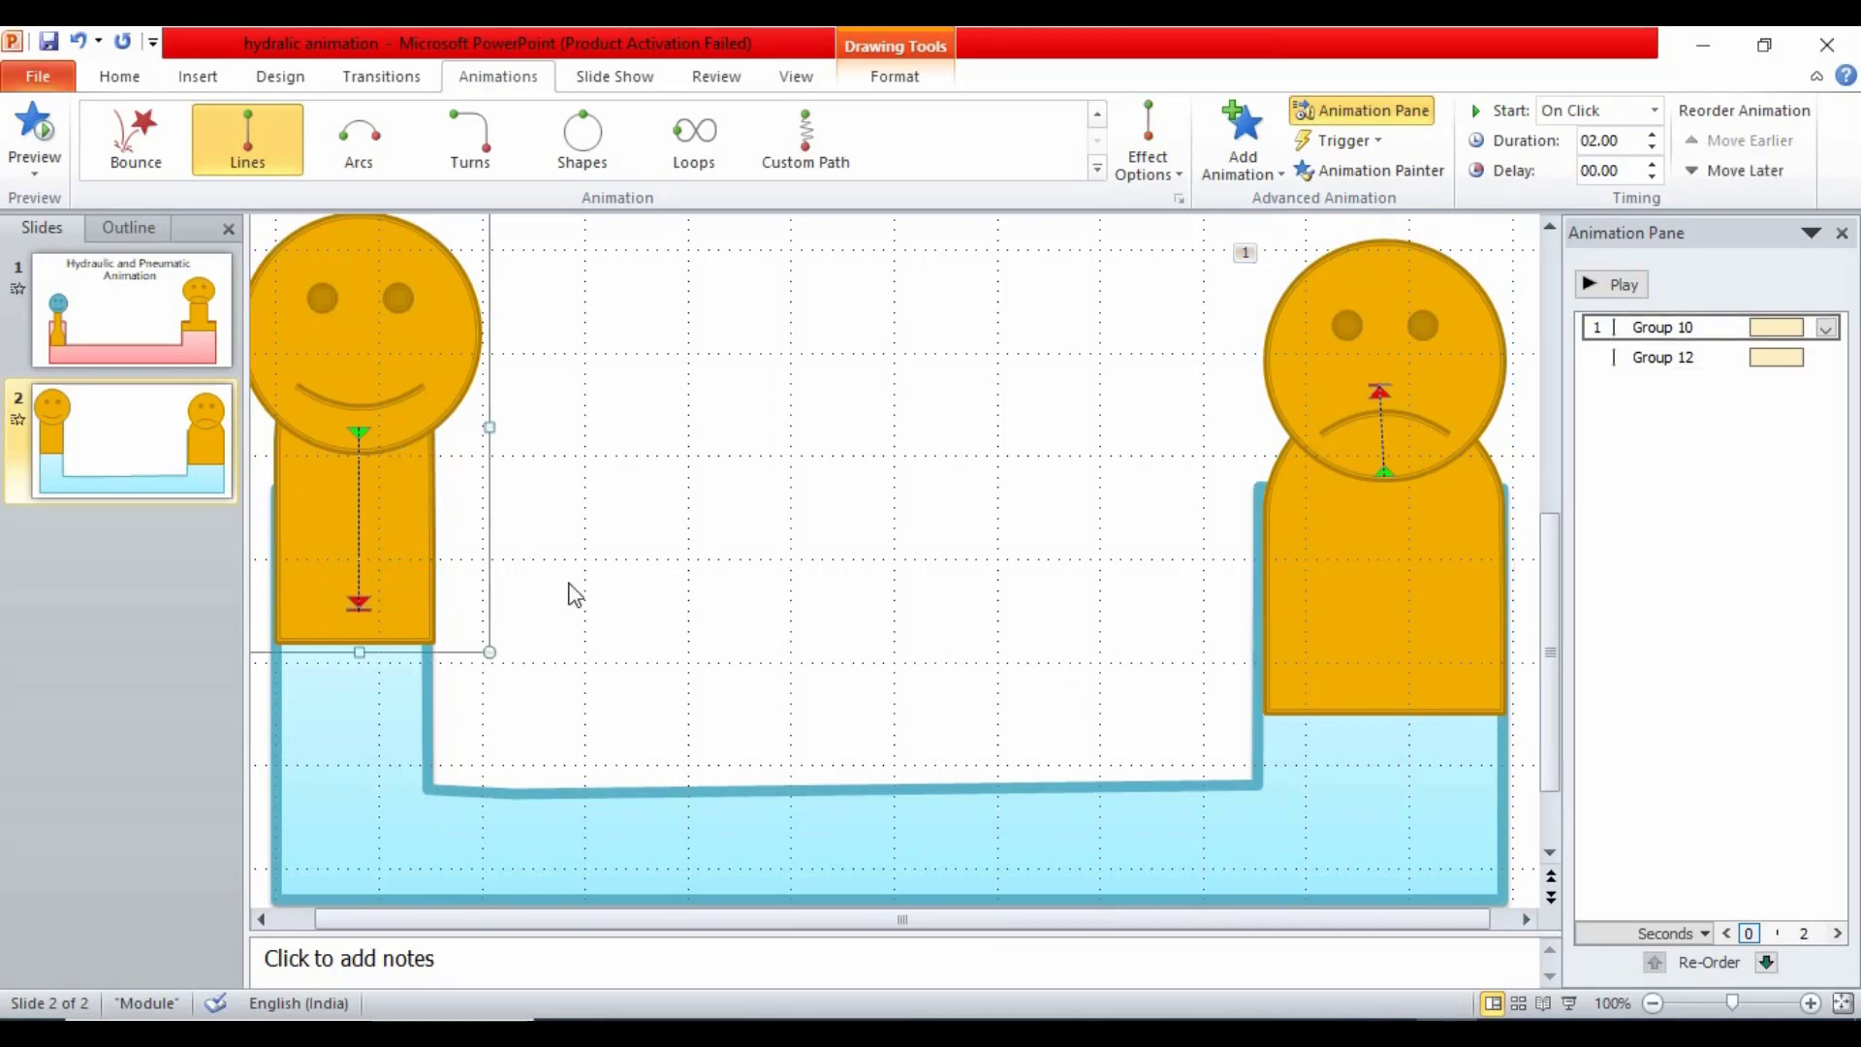
scroll(572, 595, up, 1)
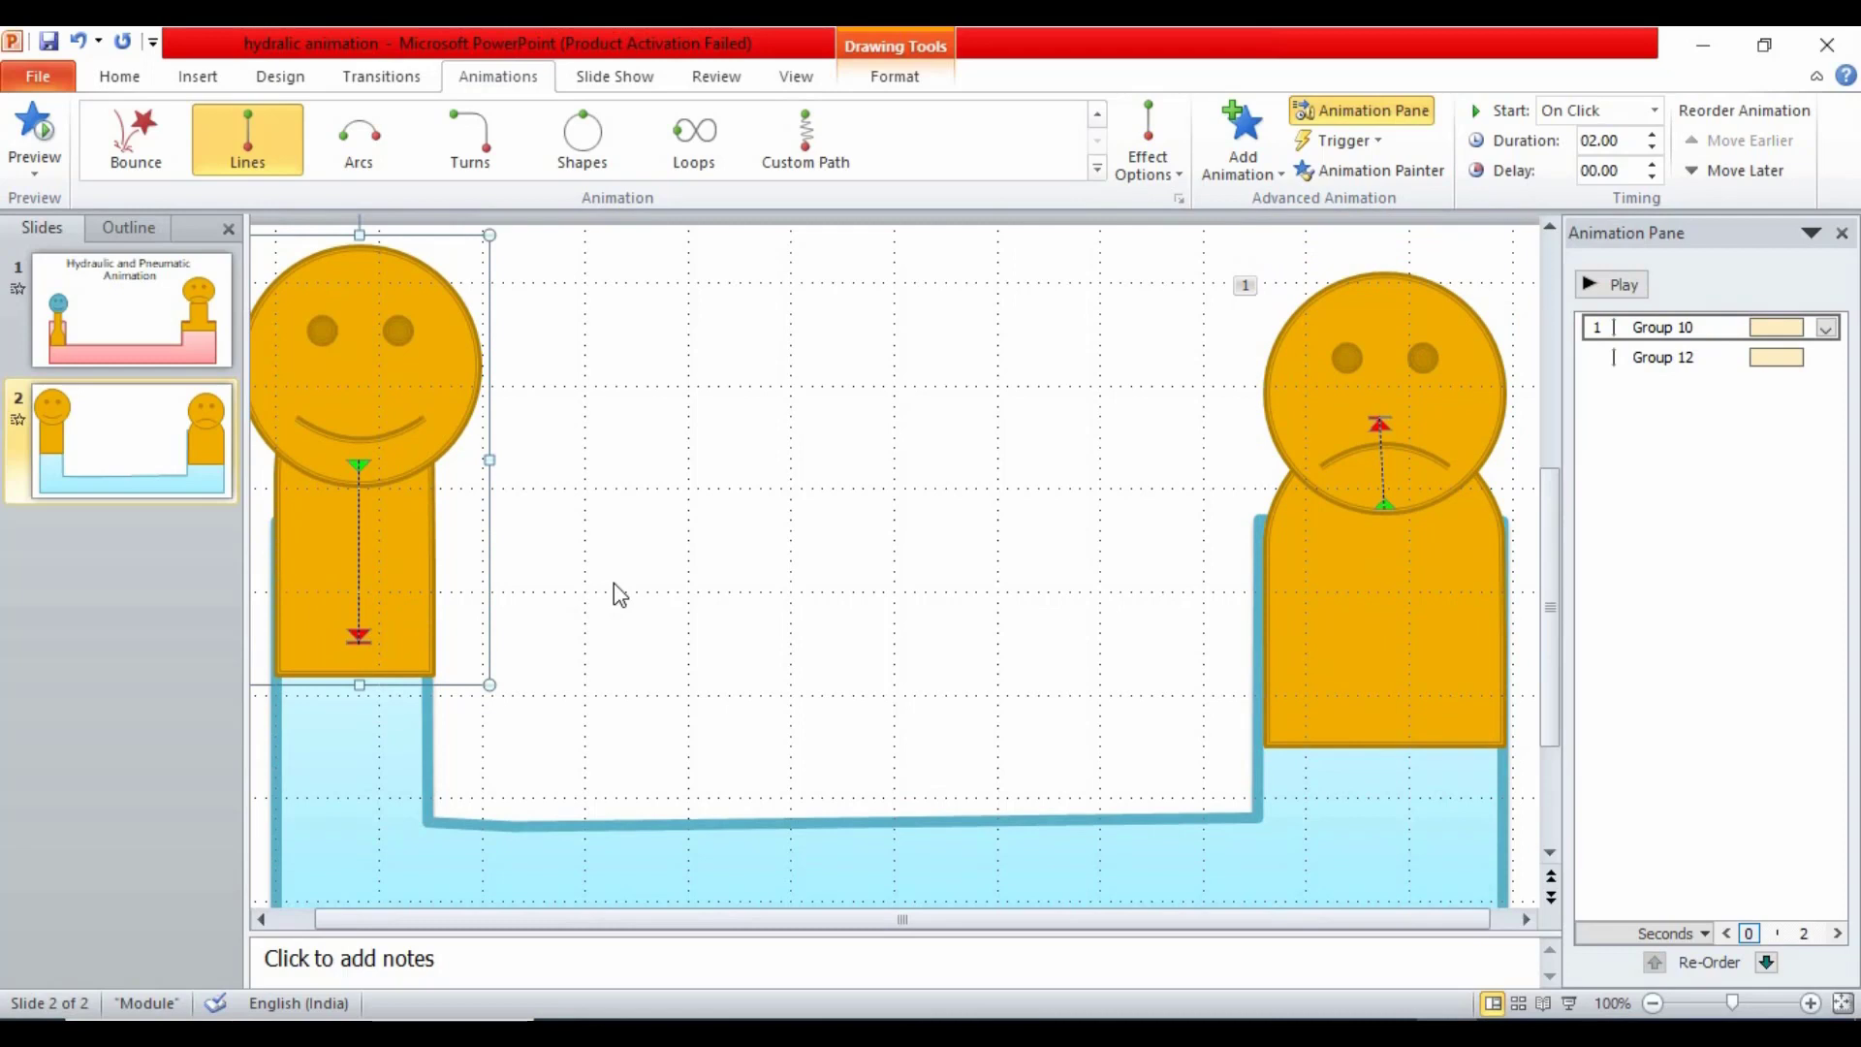
Raise the left smiley piston slightly and show Group 10's animation options
key(Up)
key(Up)
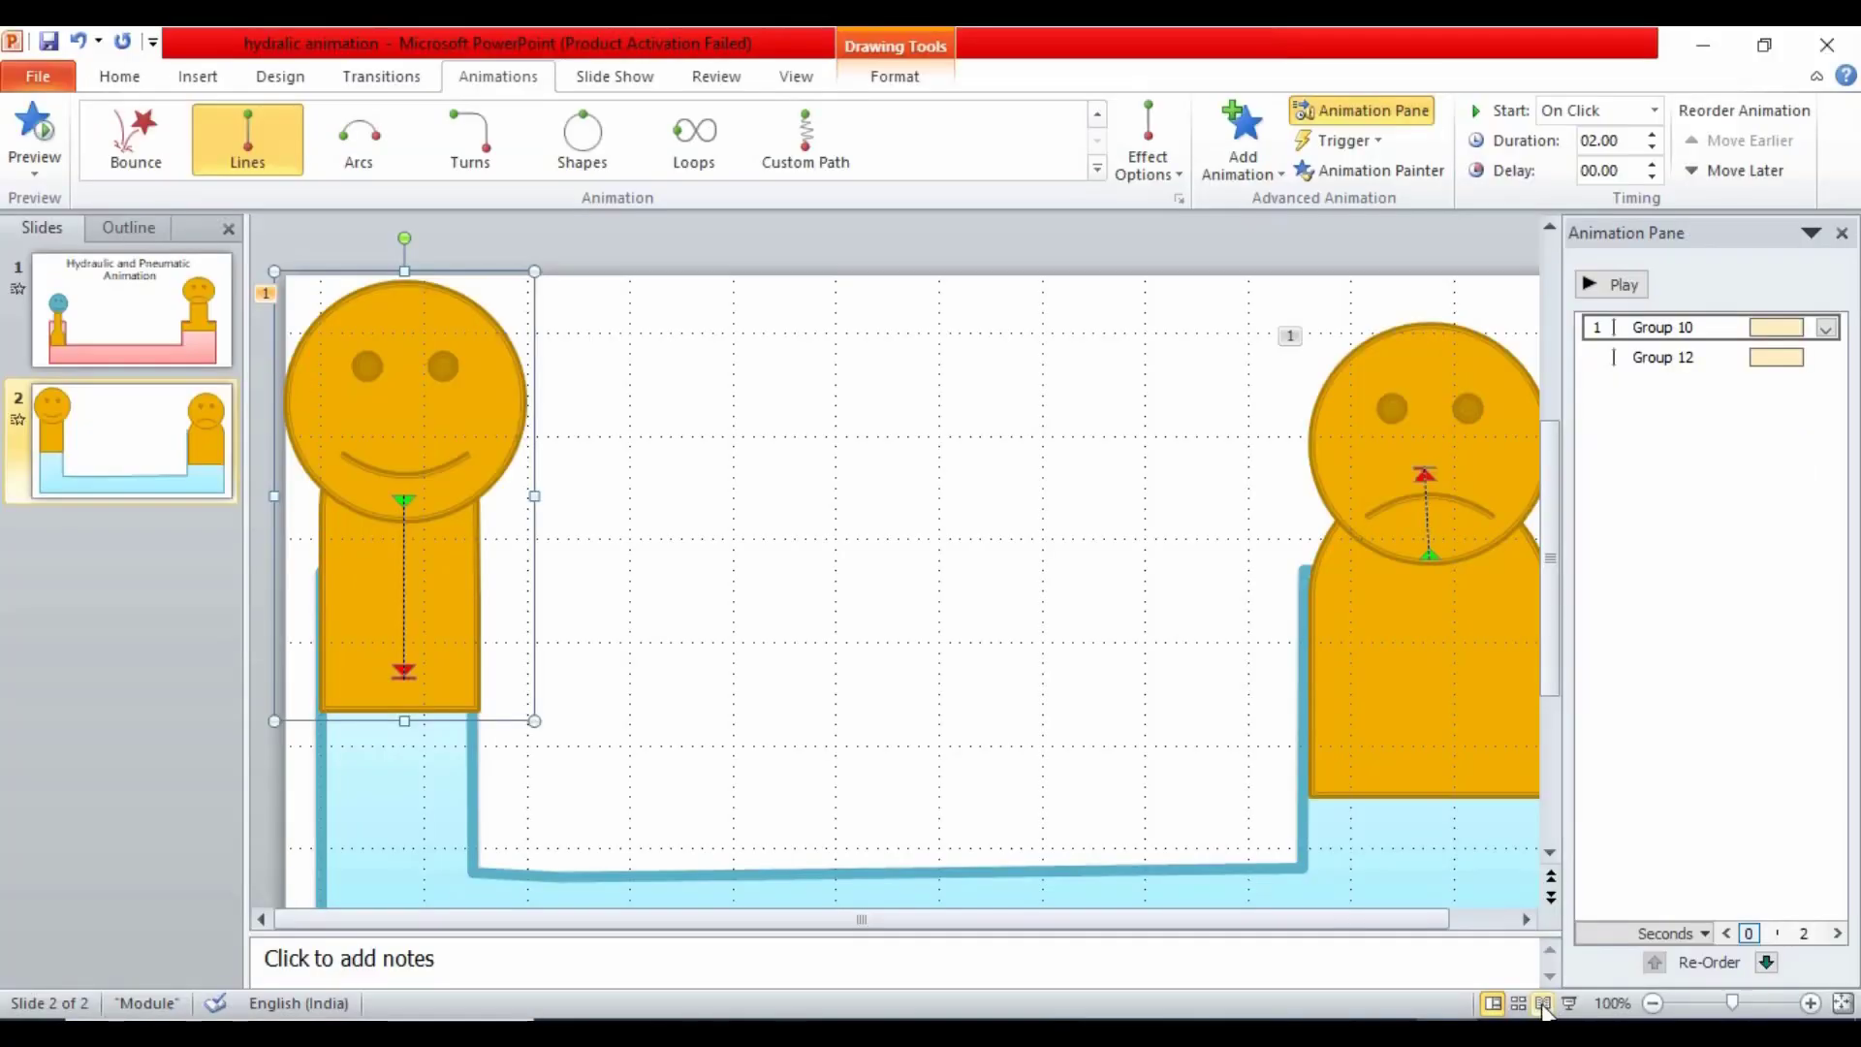
scroll(1589, 632, down, 2)
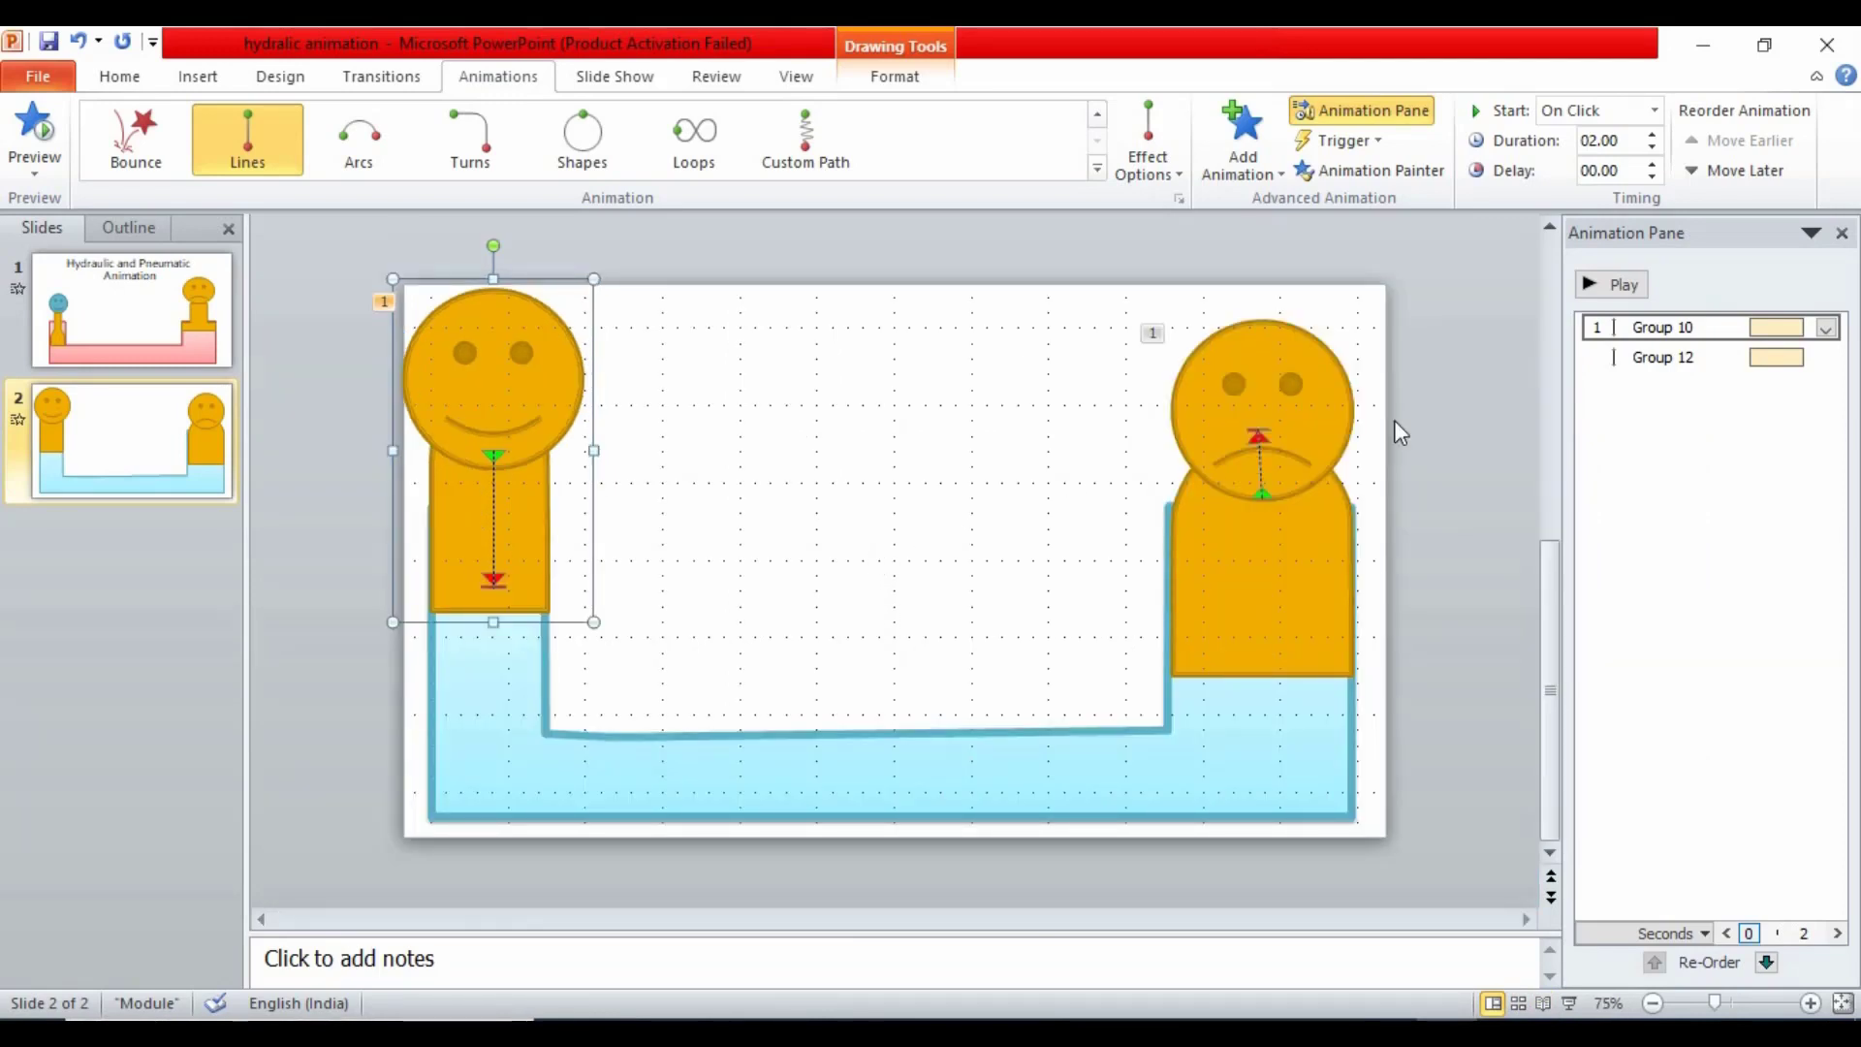
click(1826, 333)
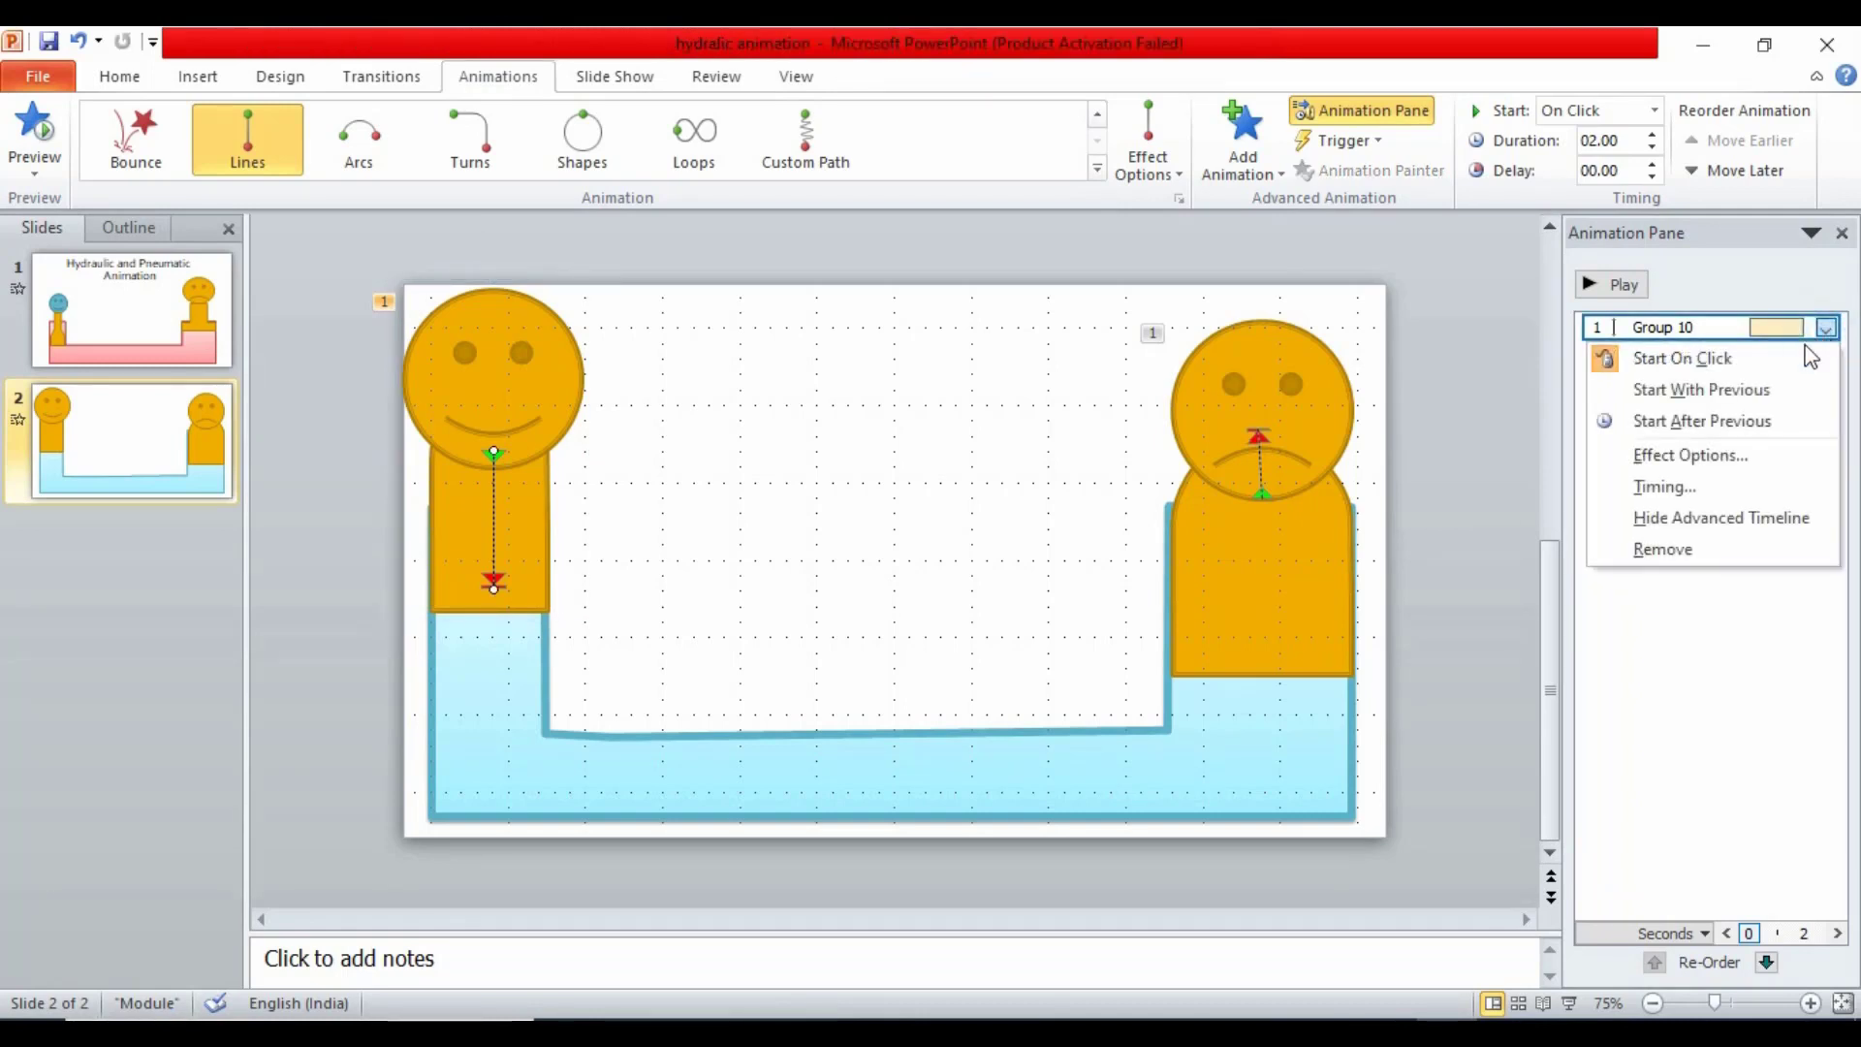
Set the left piston's down motion path to Auto-reverse
click(1690, 455)
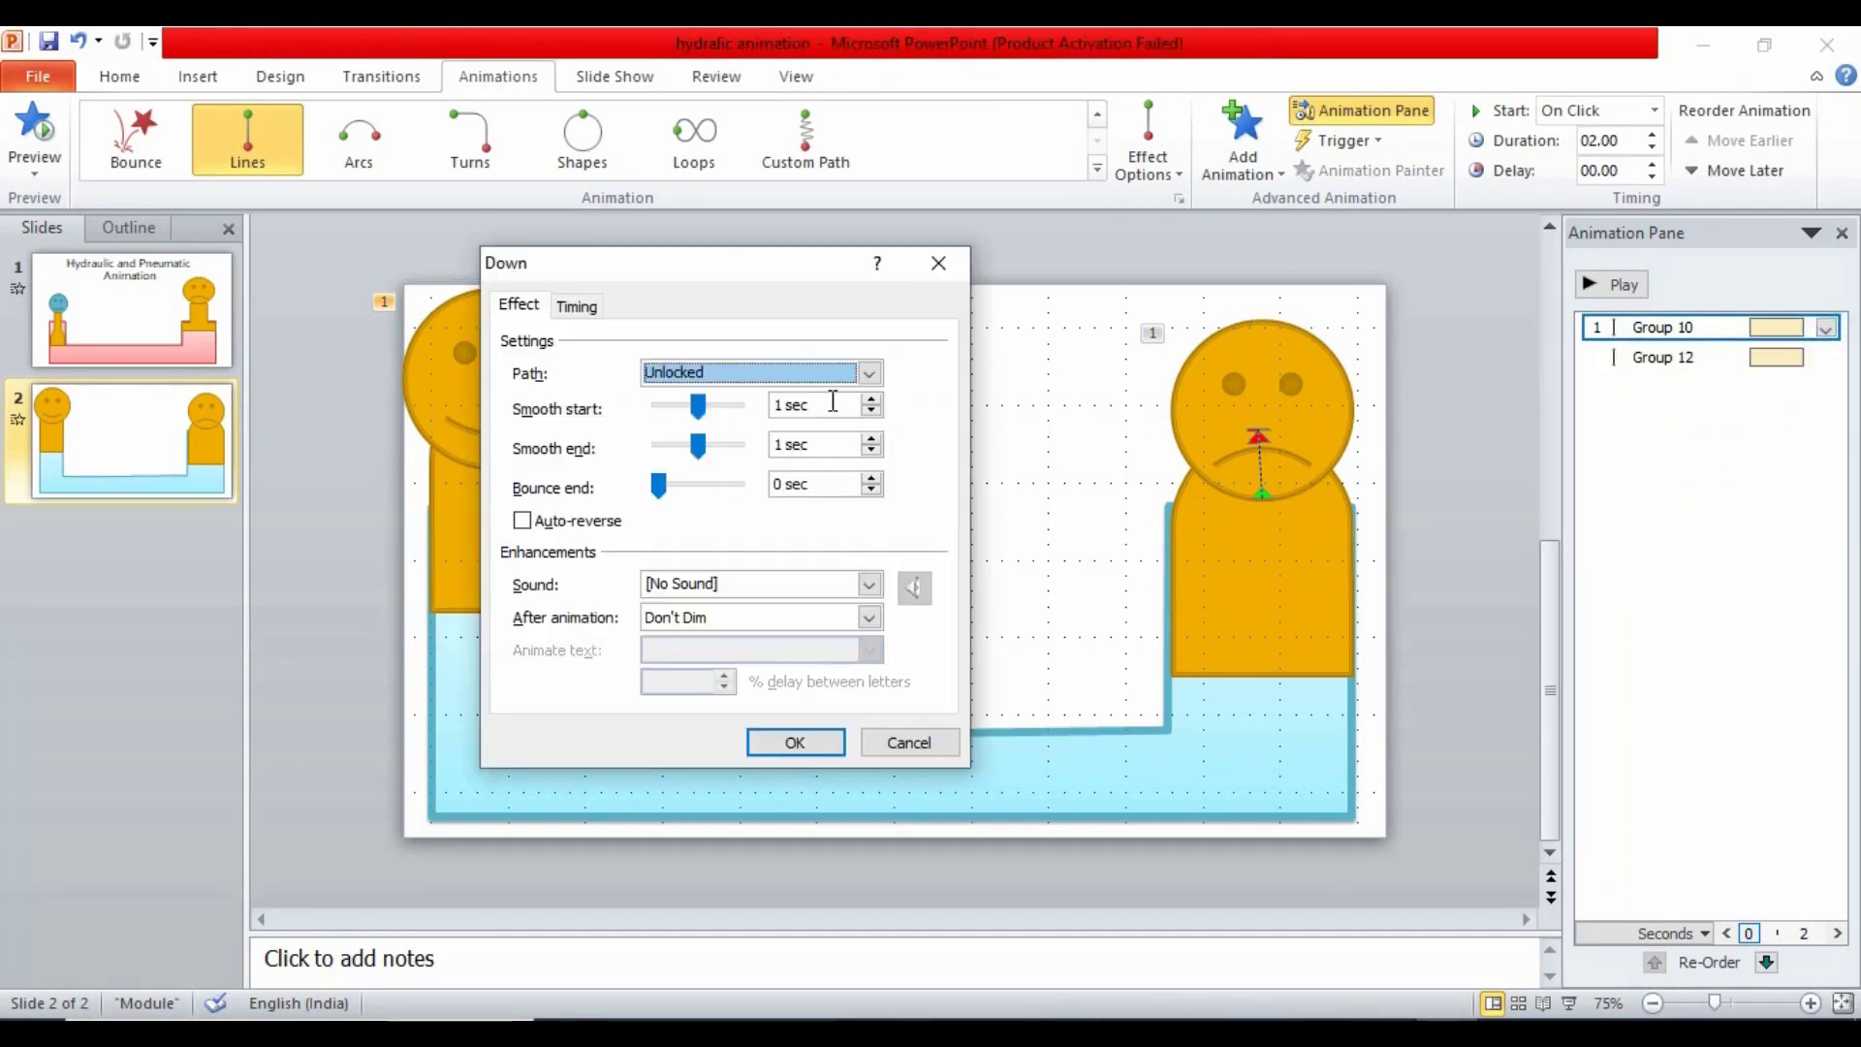
click(522, 521)
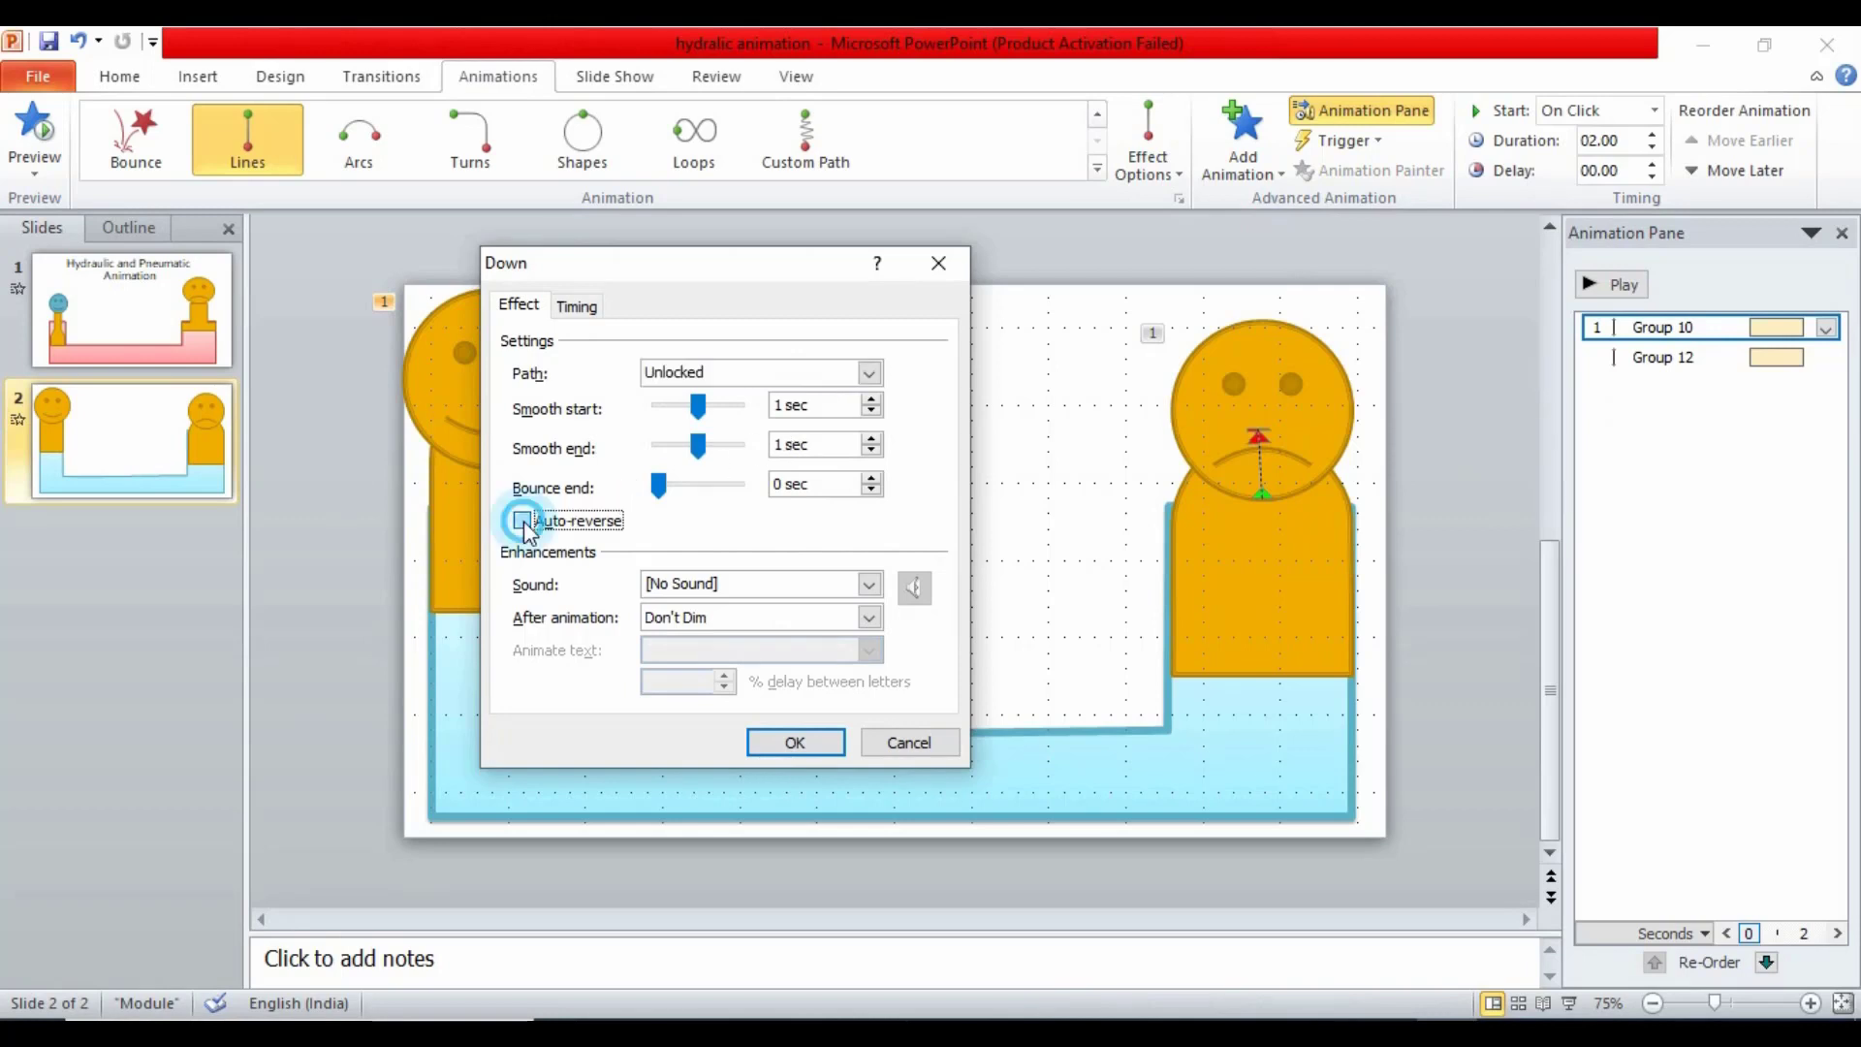
click(795, 744)
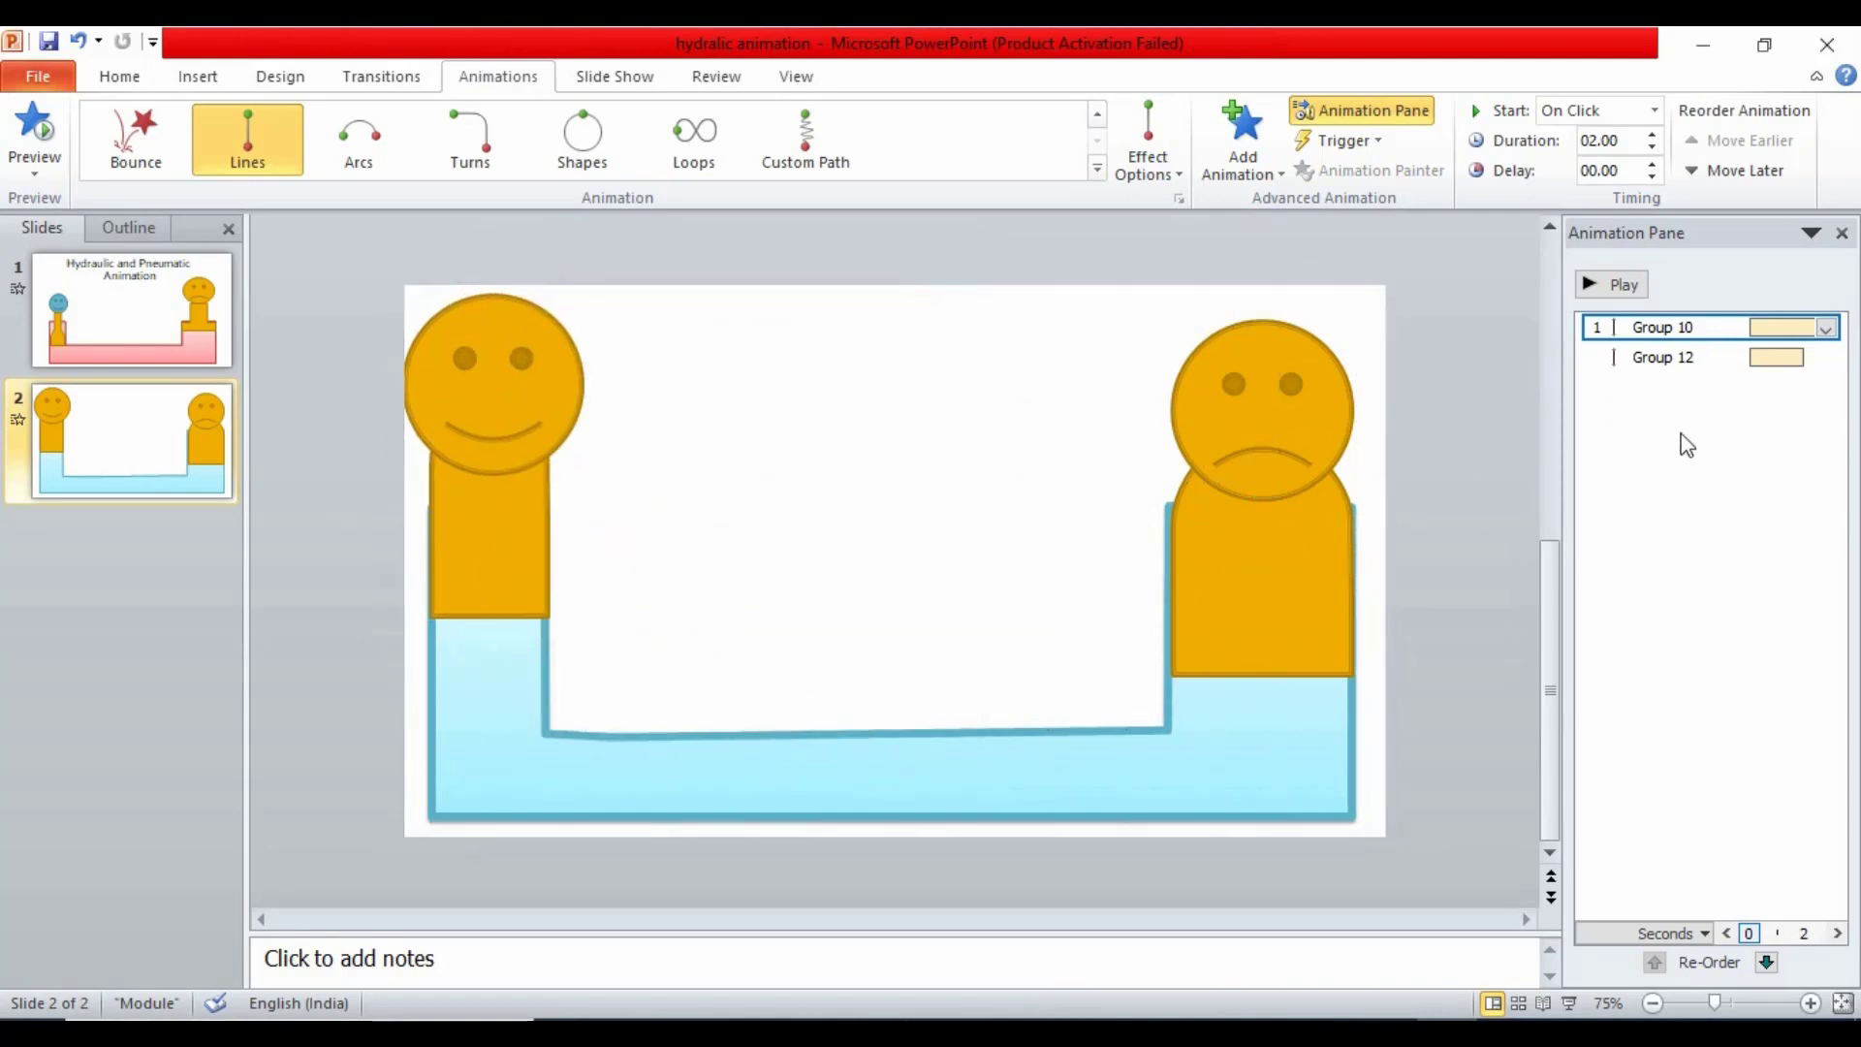
Set the right piston's up motion path to Auto-reverse
click(1786, 357)
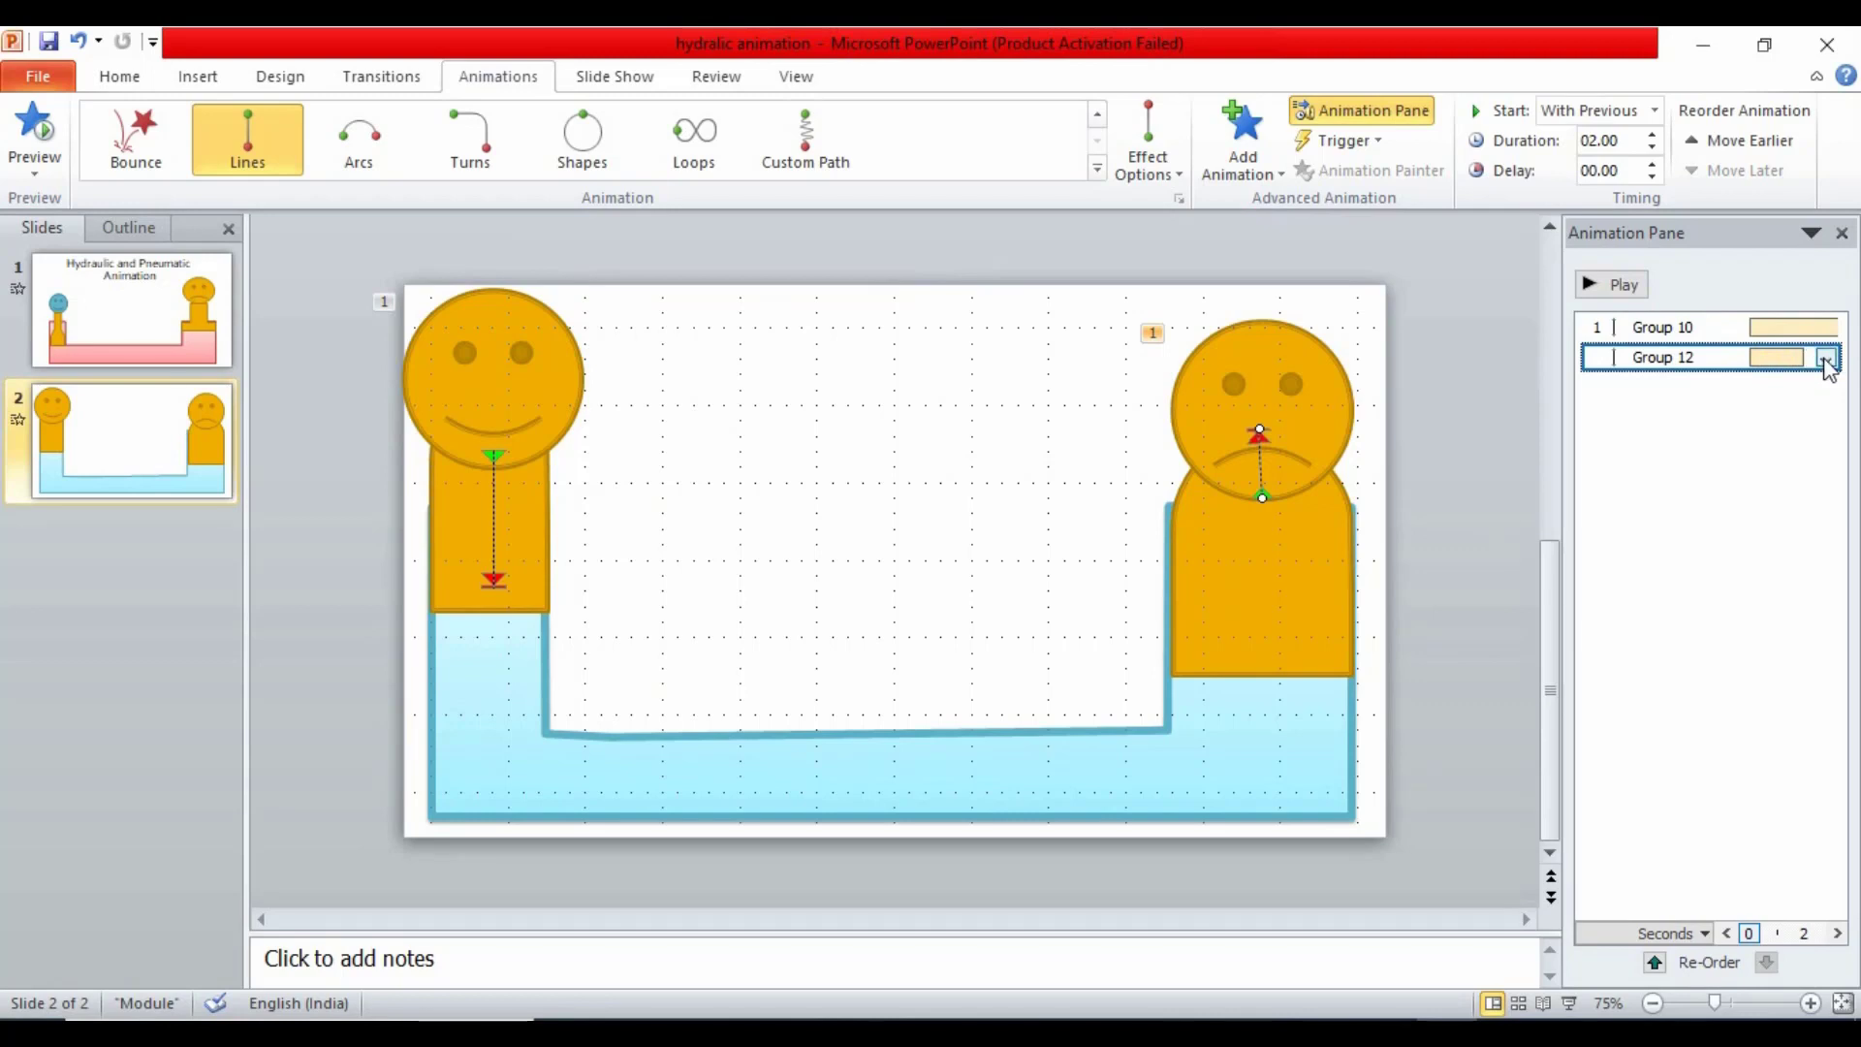
click(1826, 362)
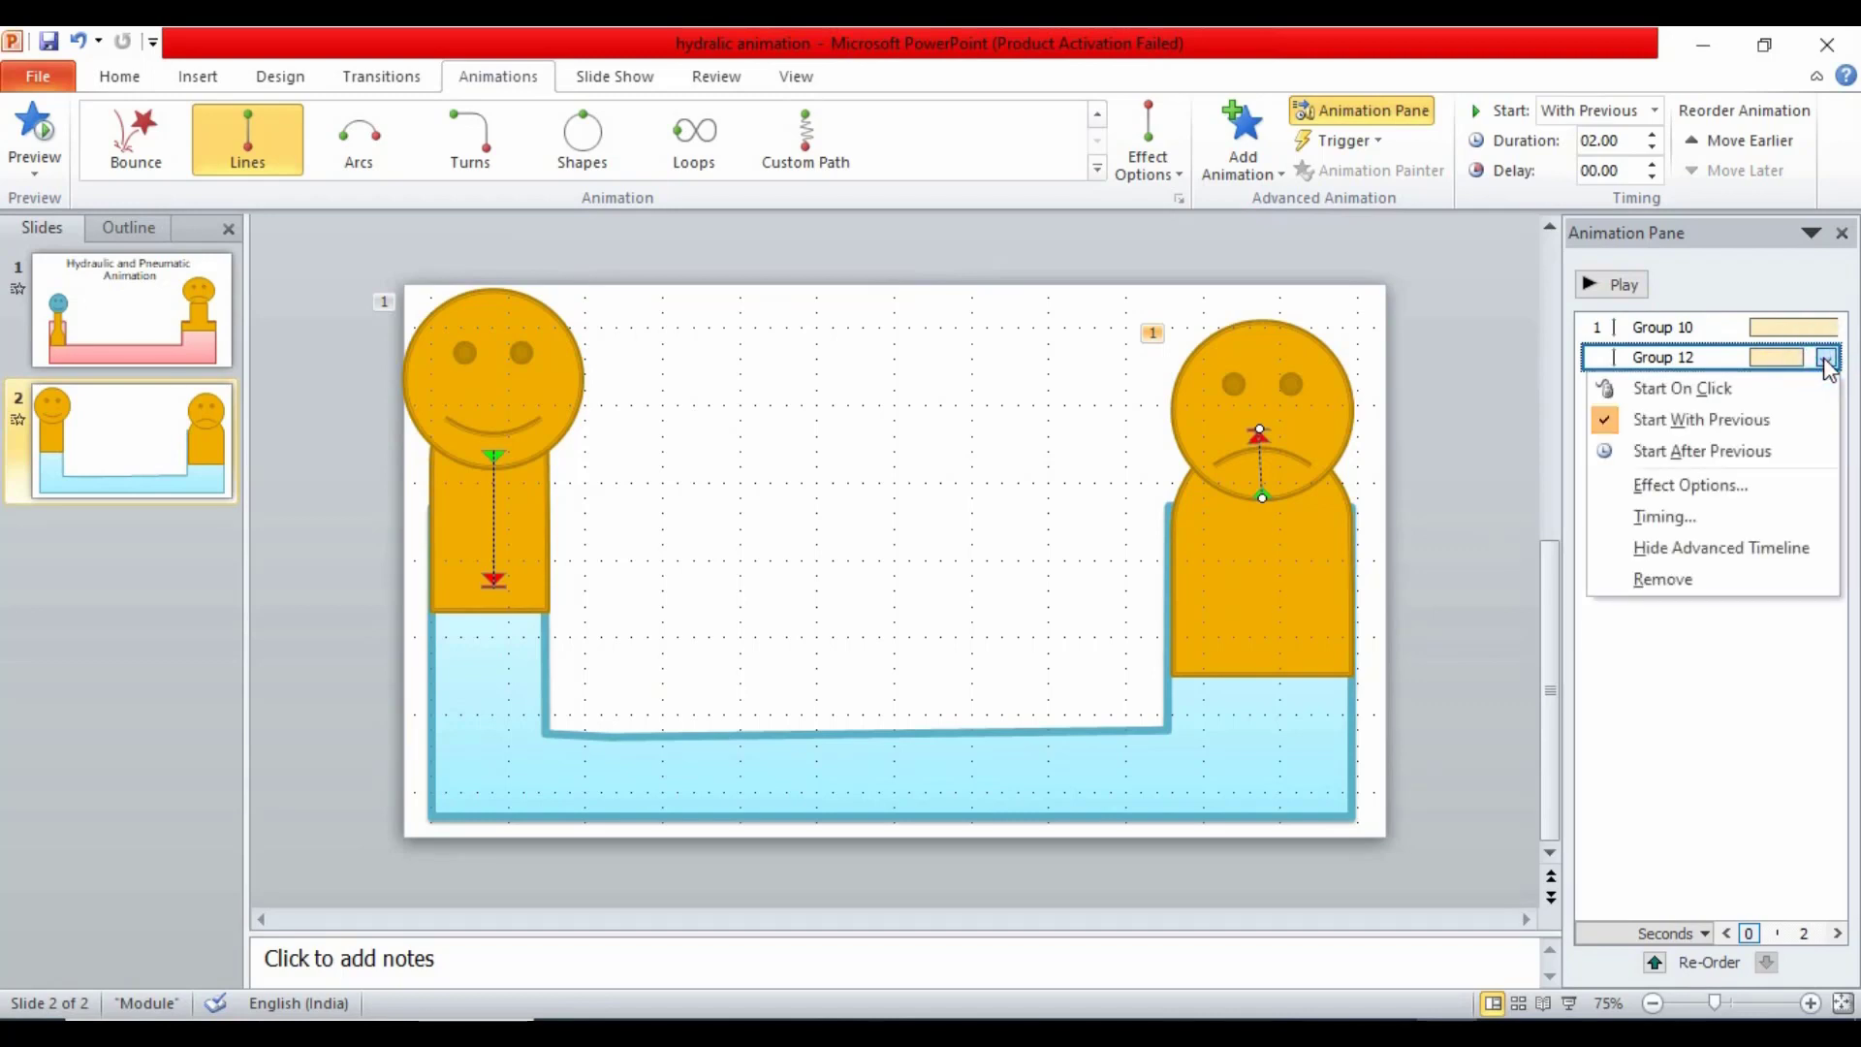
click(1686, 492)
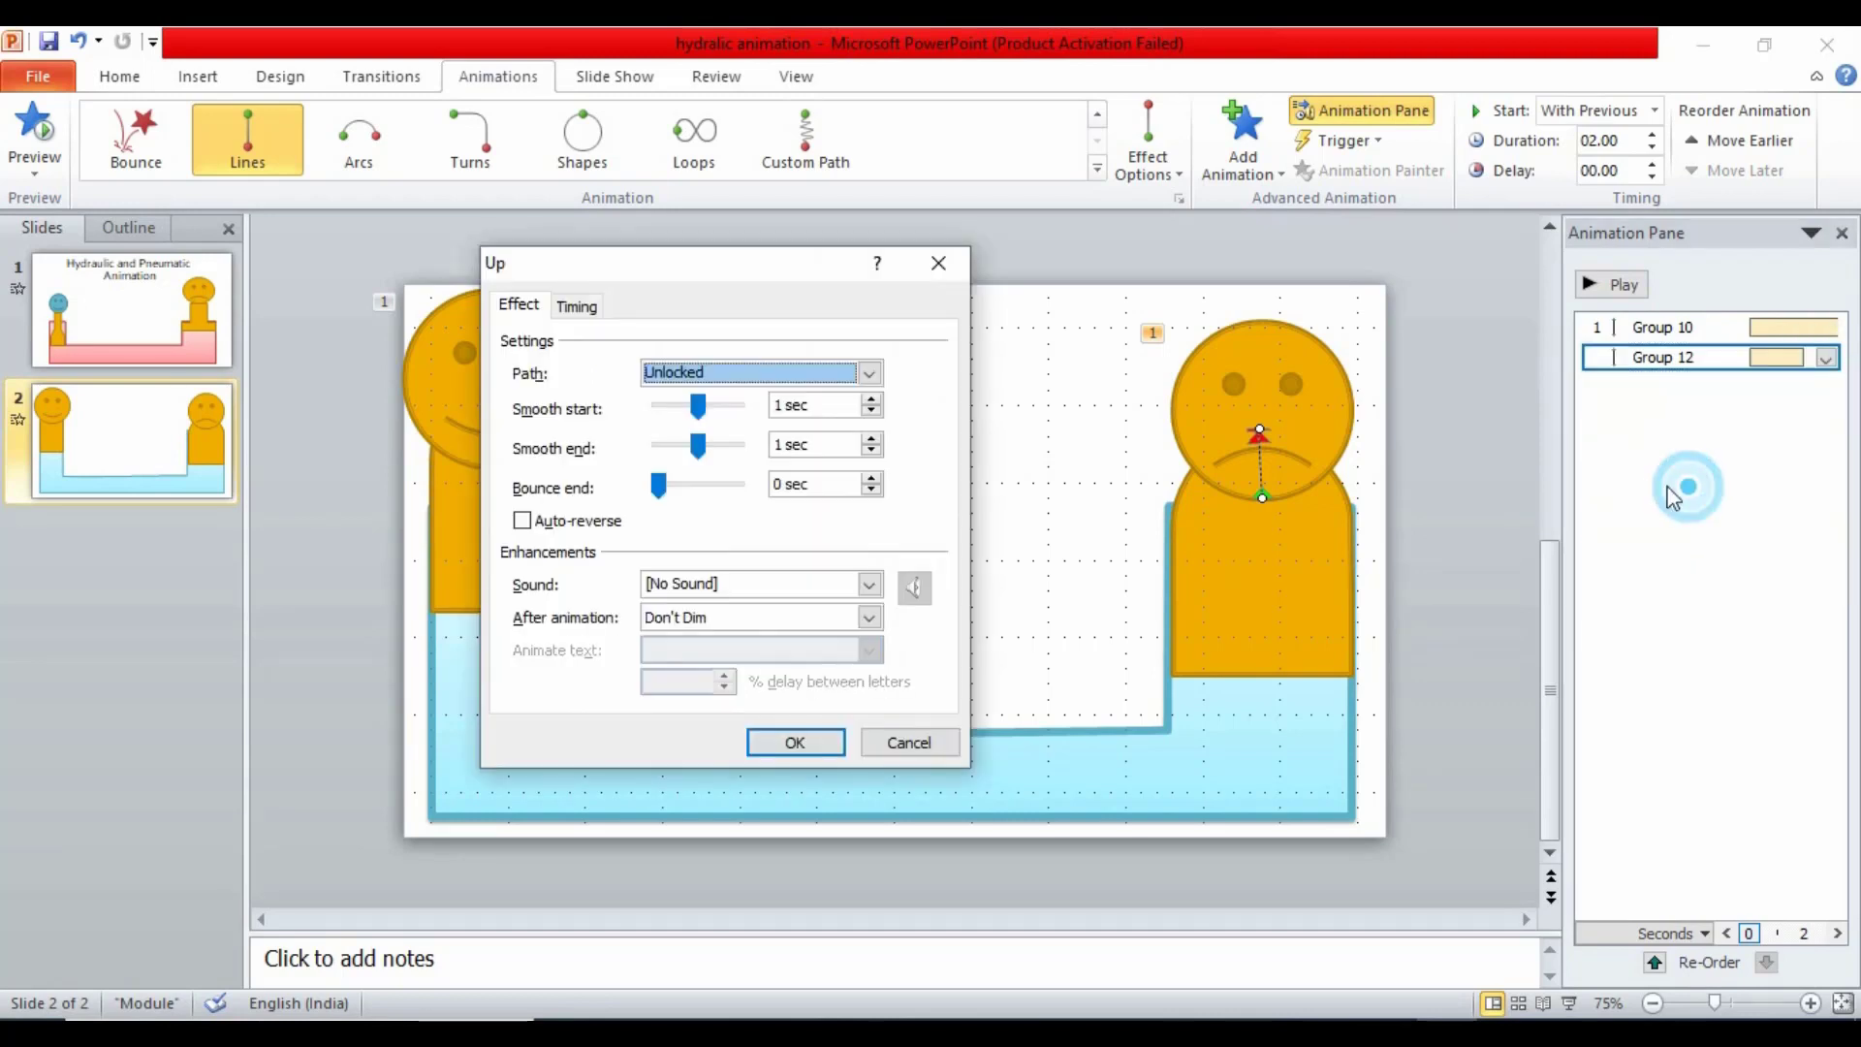
click(523, 522)
click(787, 746)
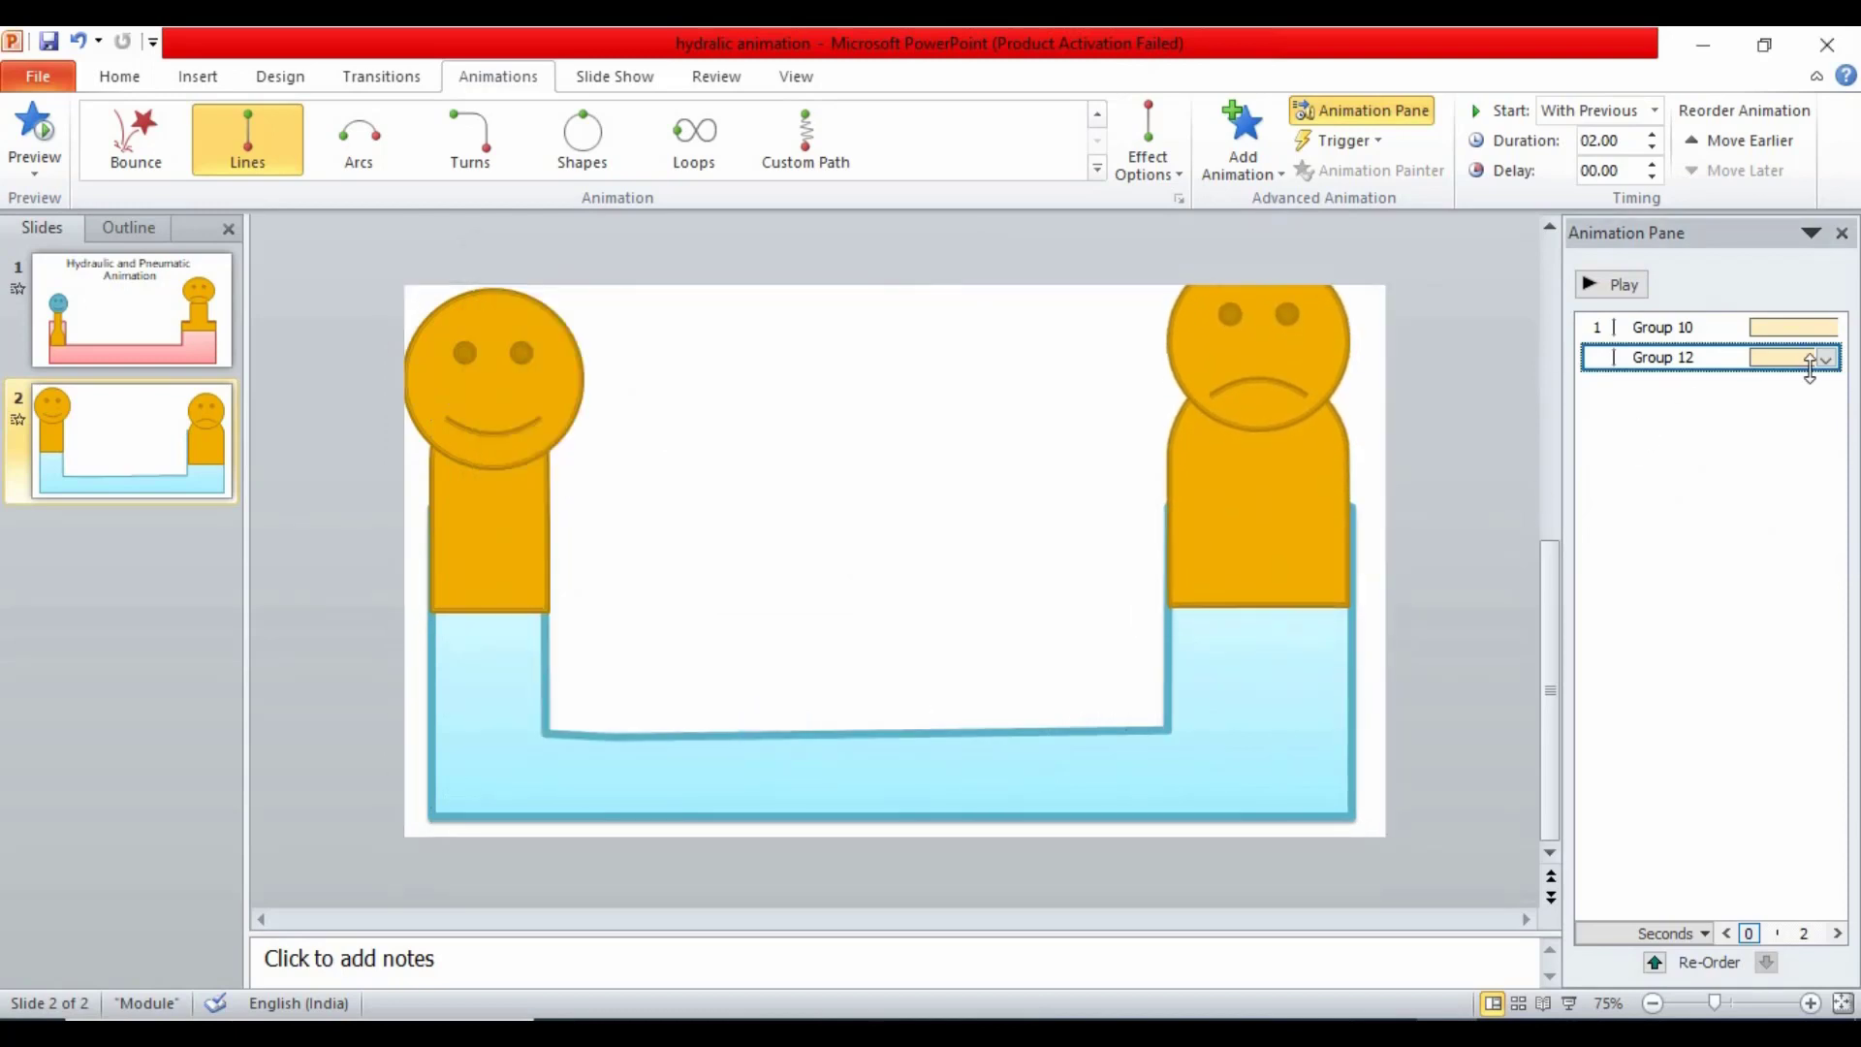
Set Group 12's up motion to 3 seconds (Slow), repeating Until Next Click
click(1823, 360)
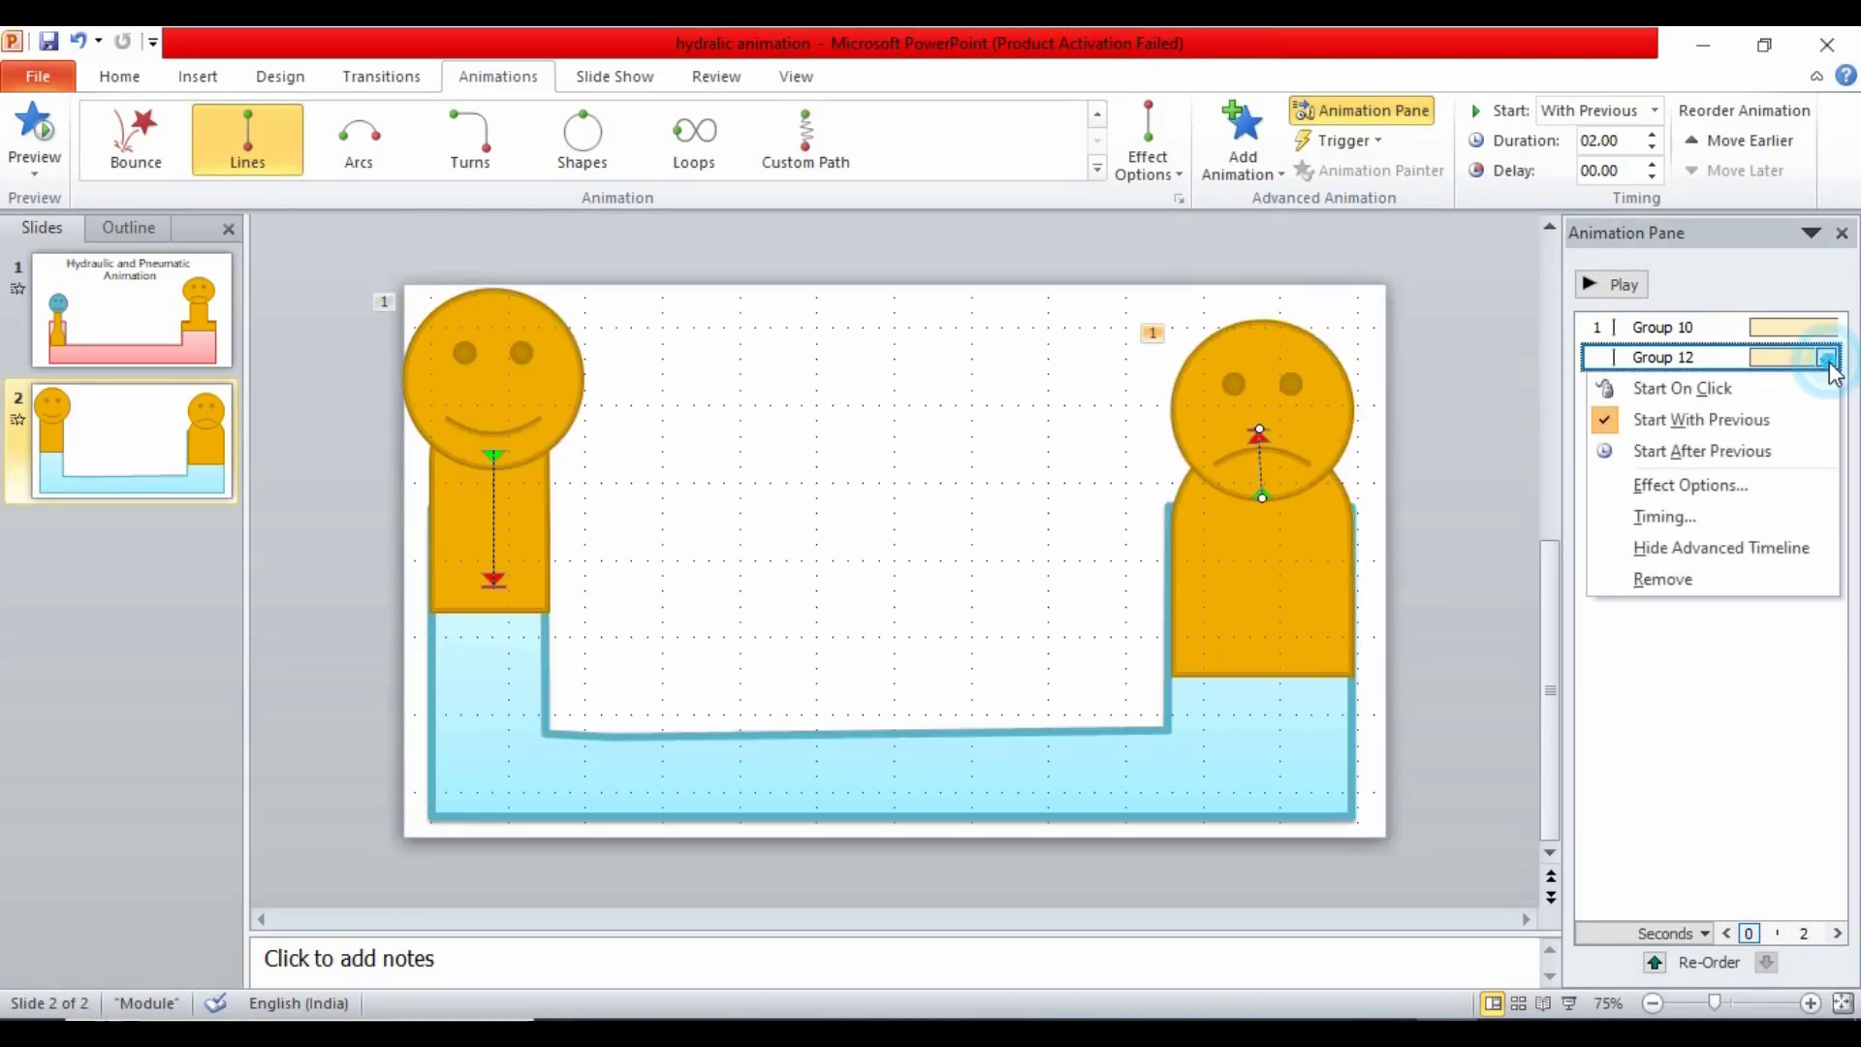
click(1698, 488)
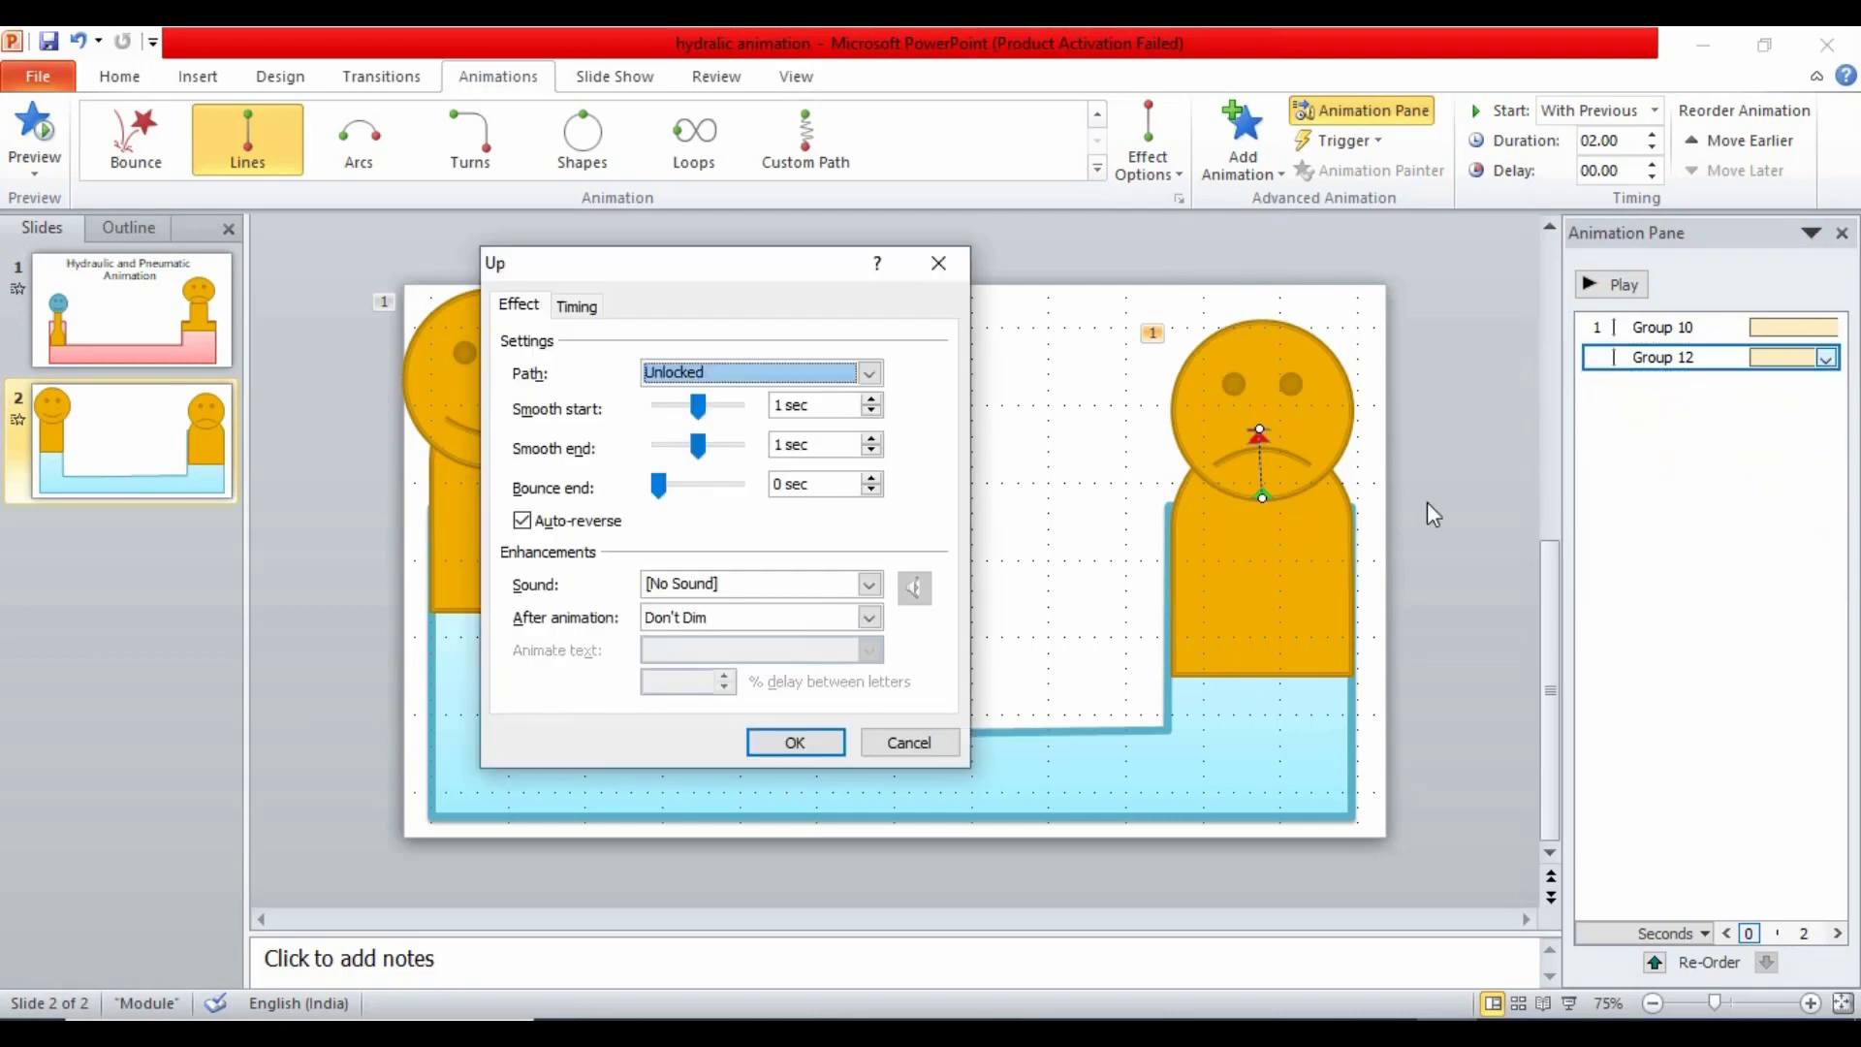
click(576, 306)
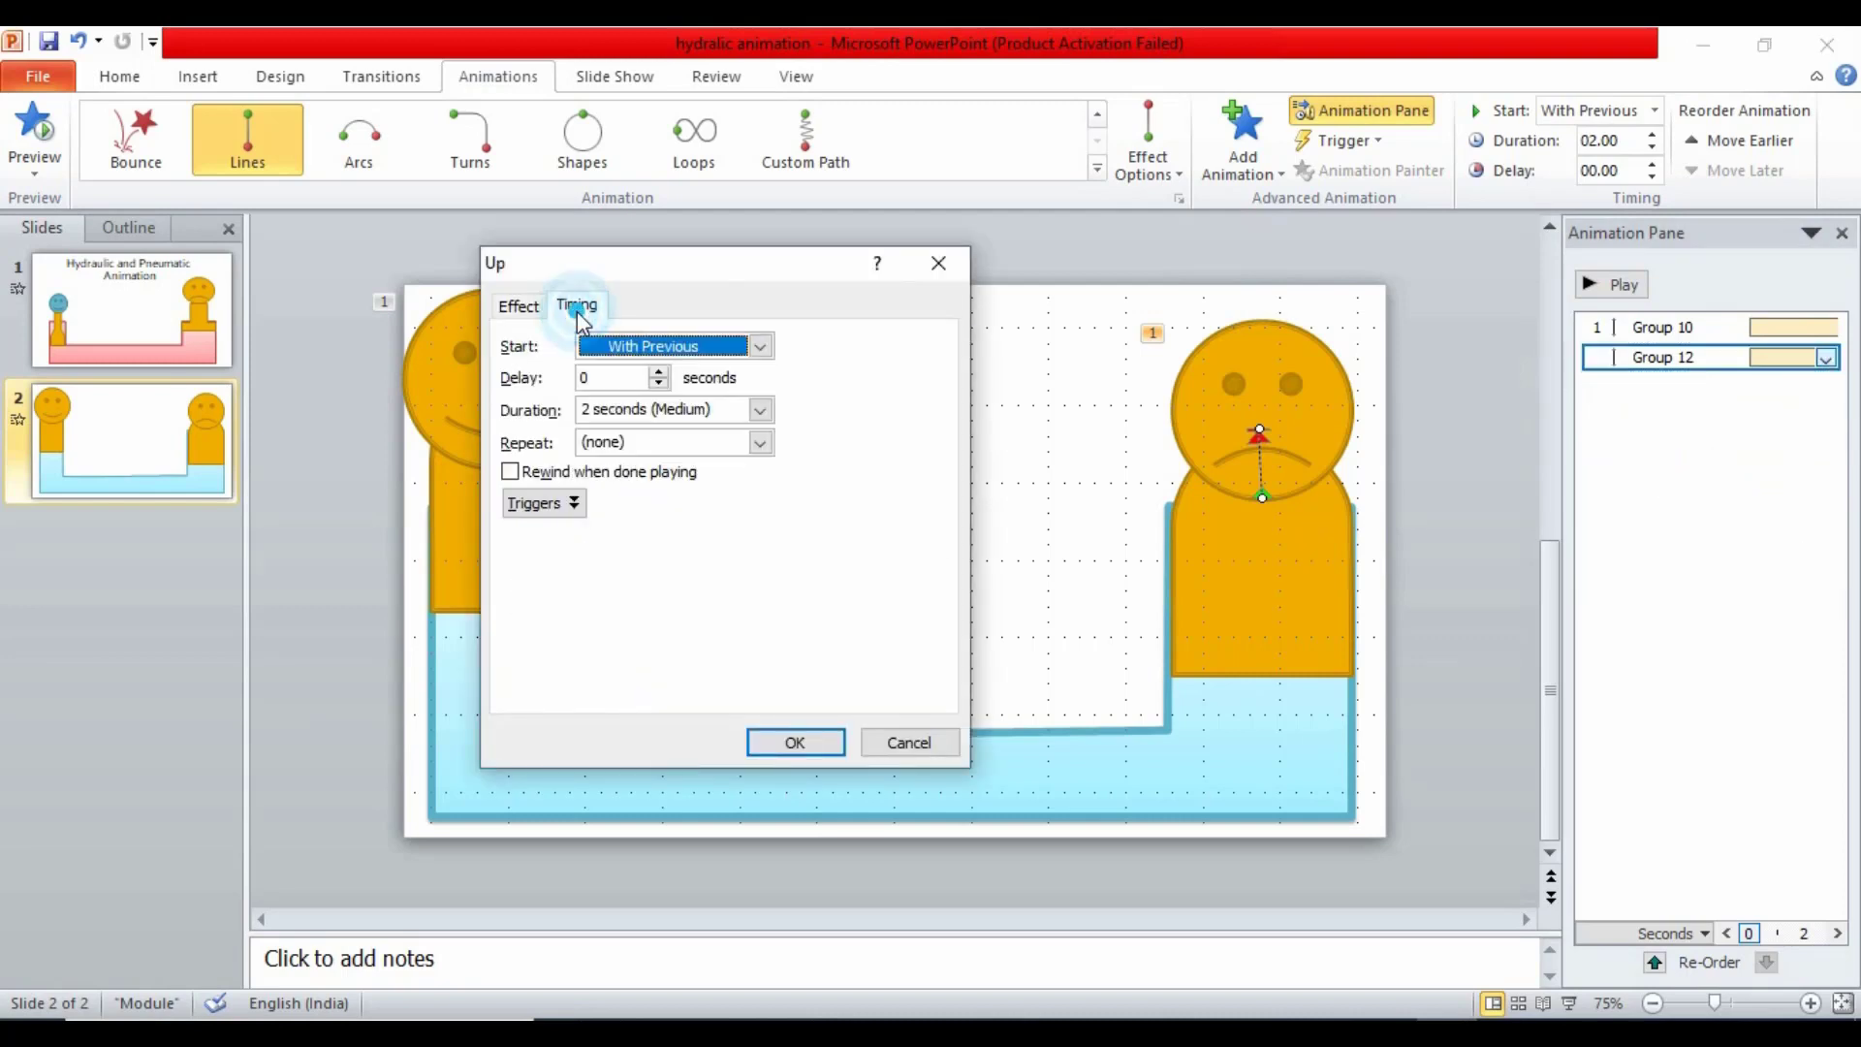
click(761, 412)
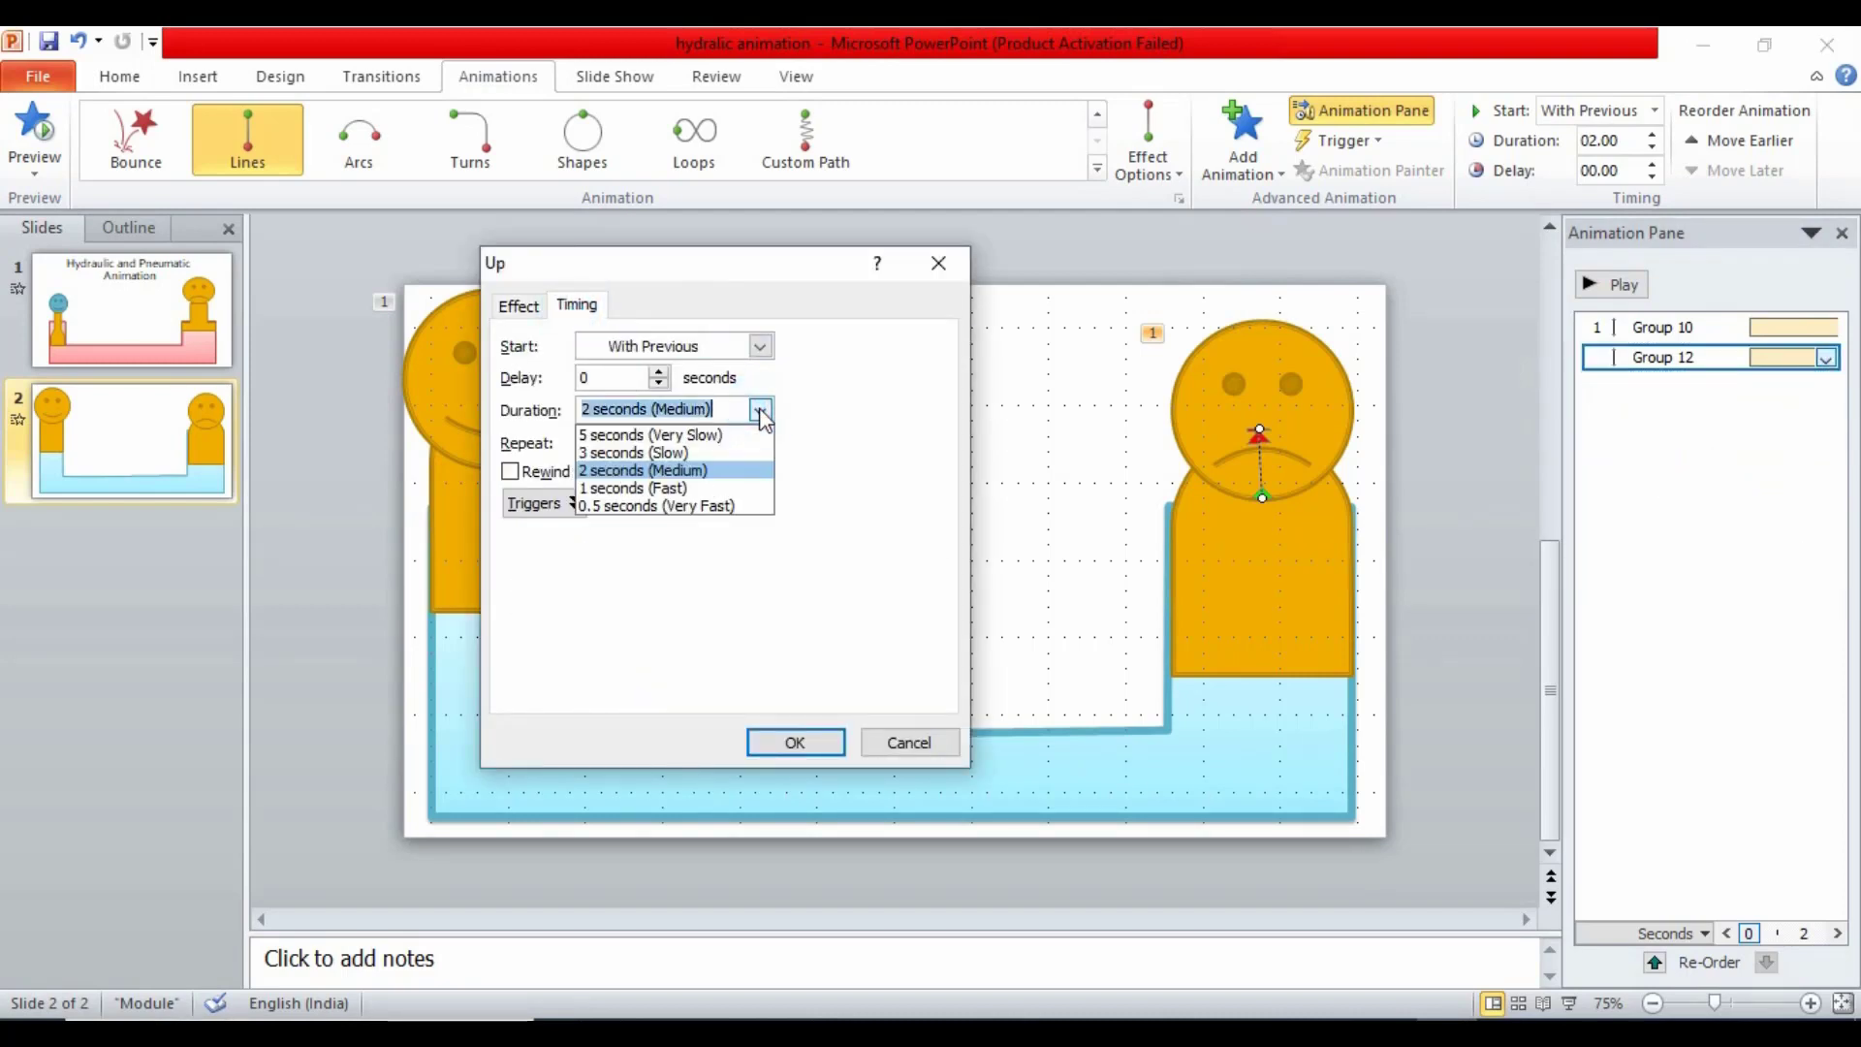
click(657, 454)
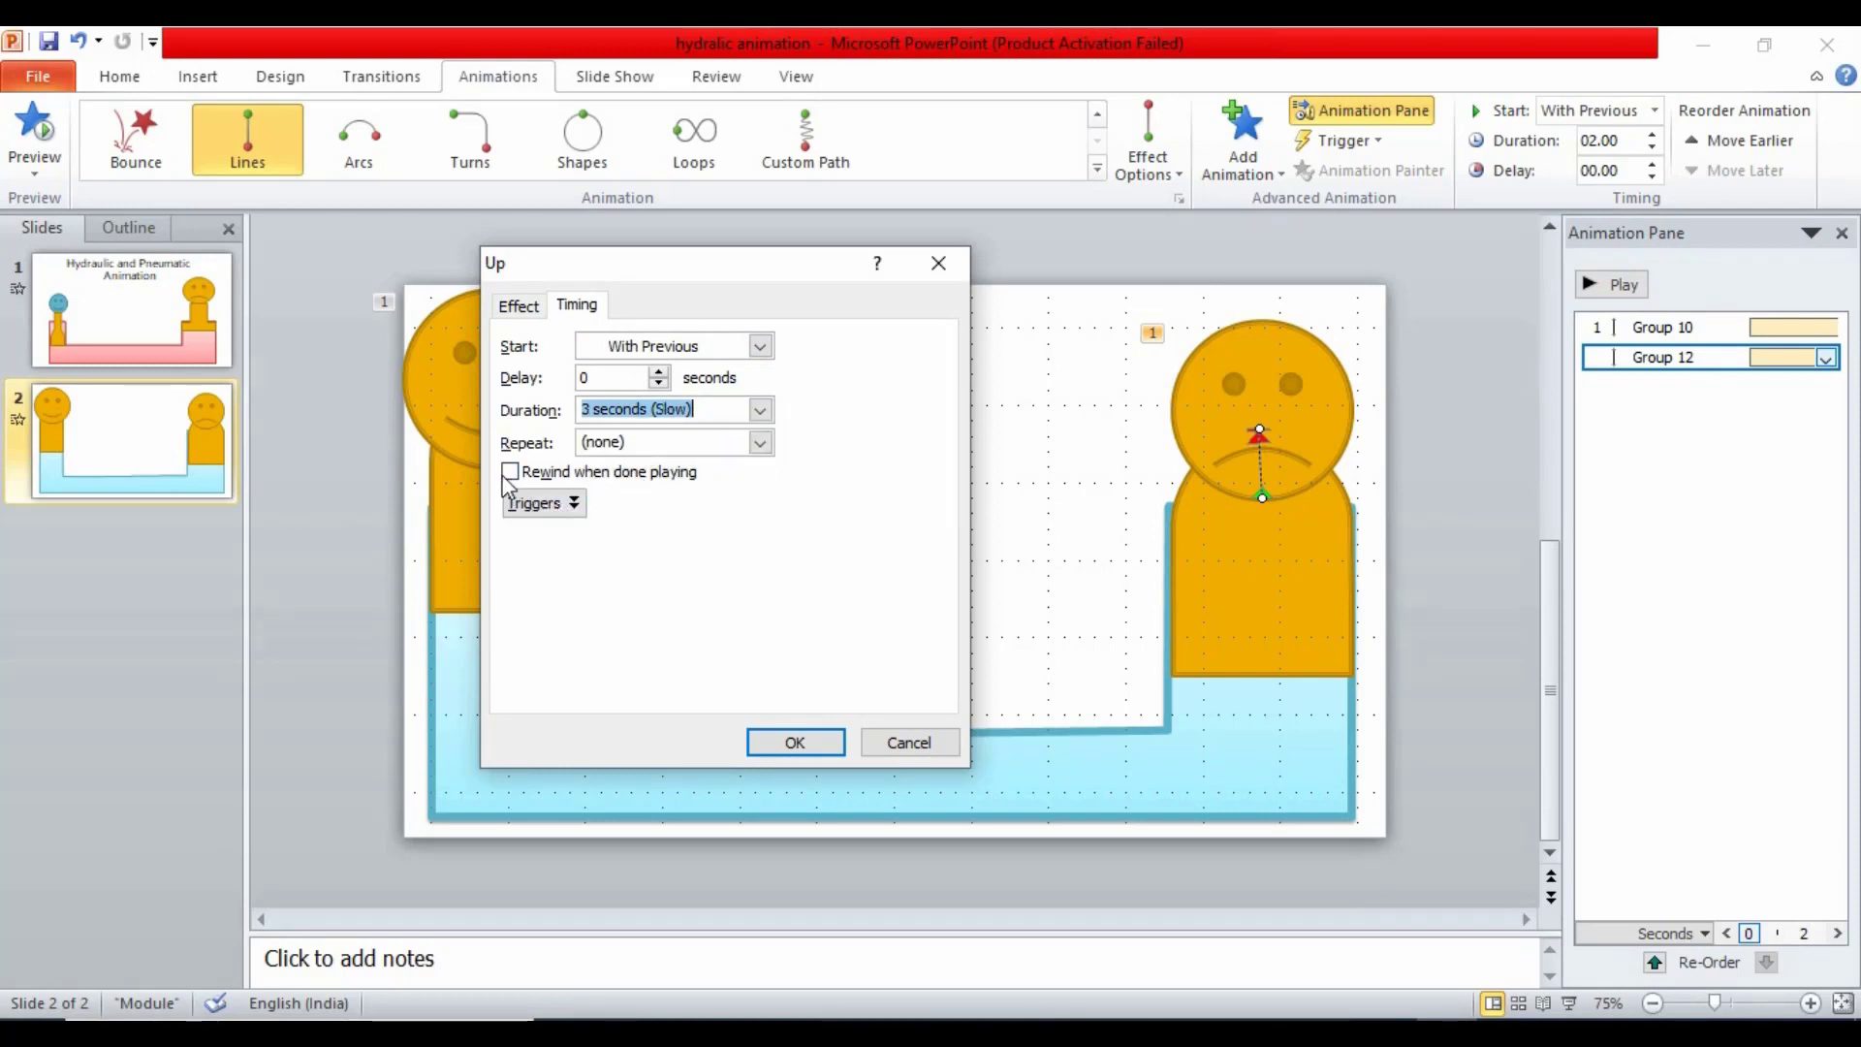
click(759, 442)
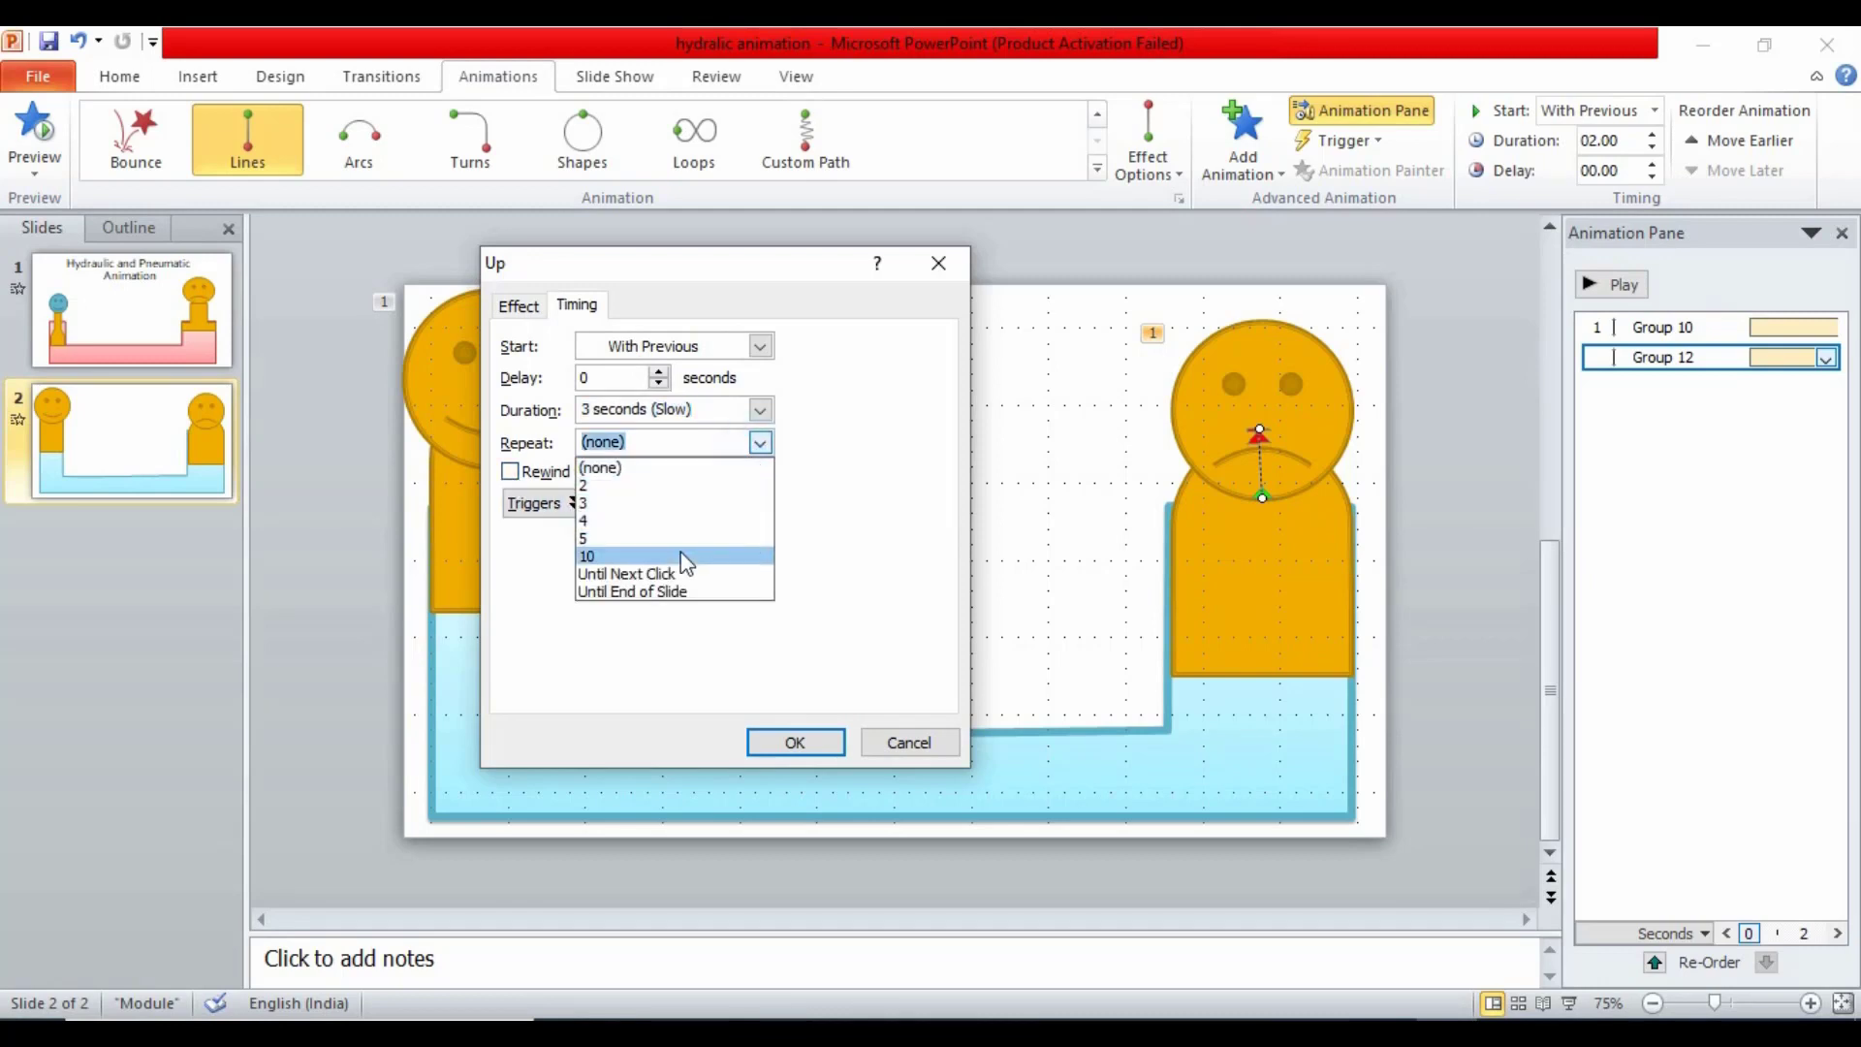
click(665, 573)
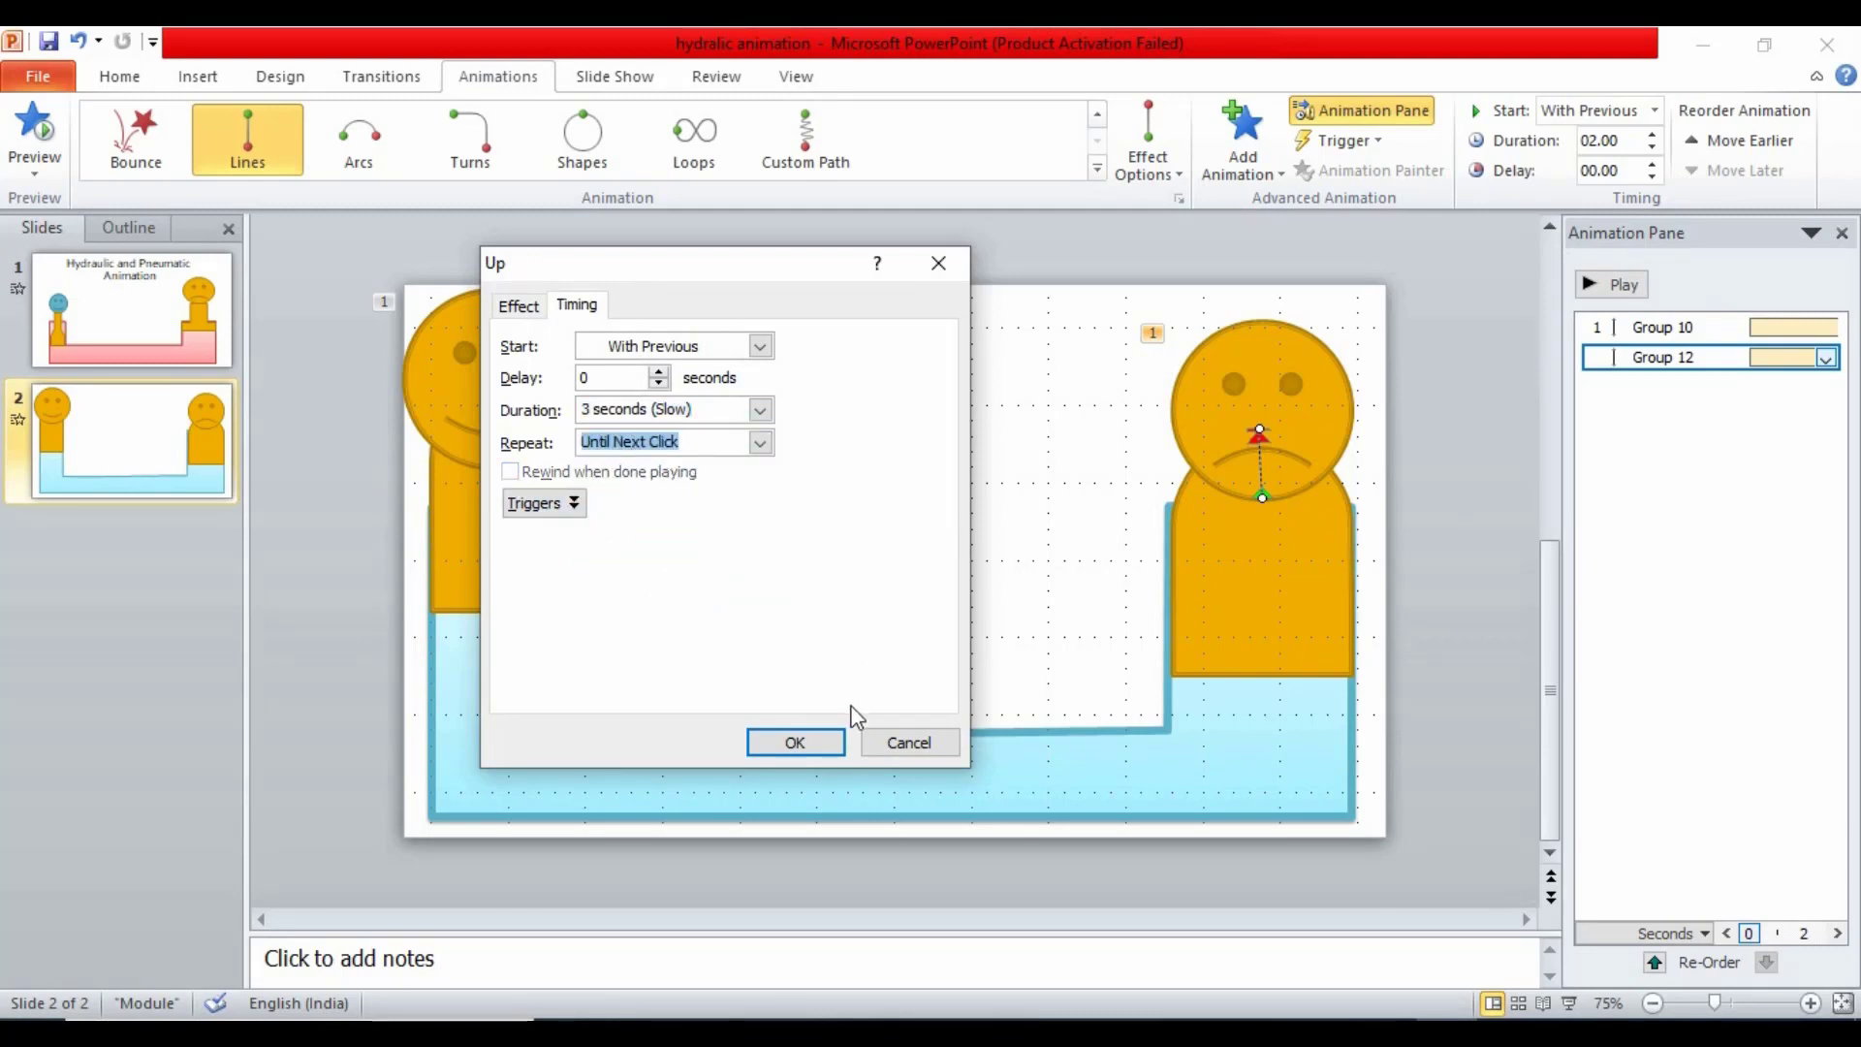
click(795, 741)
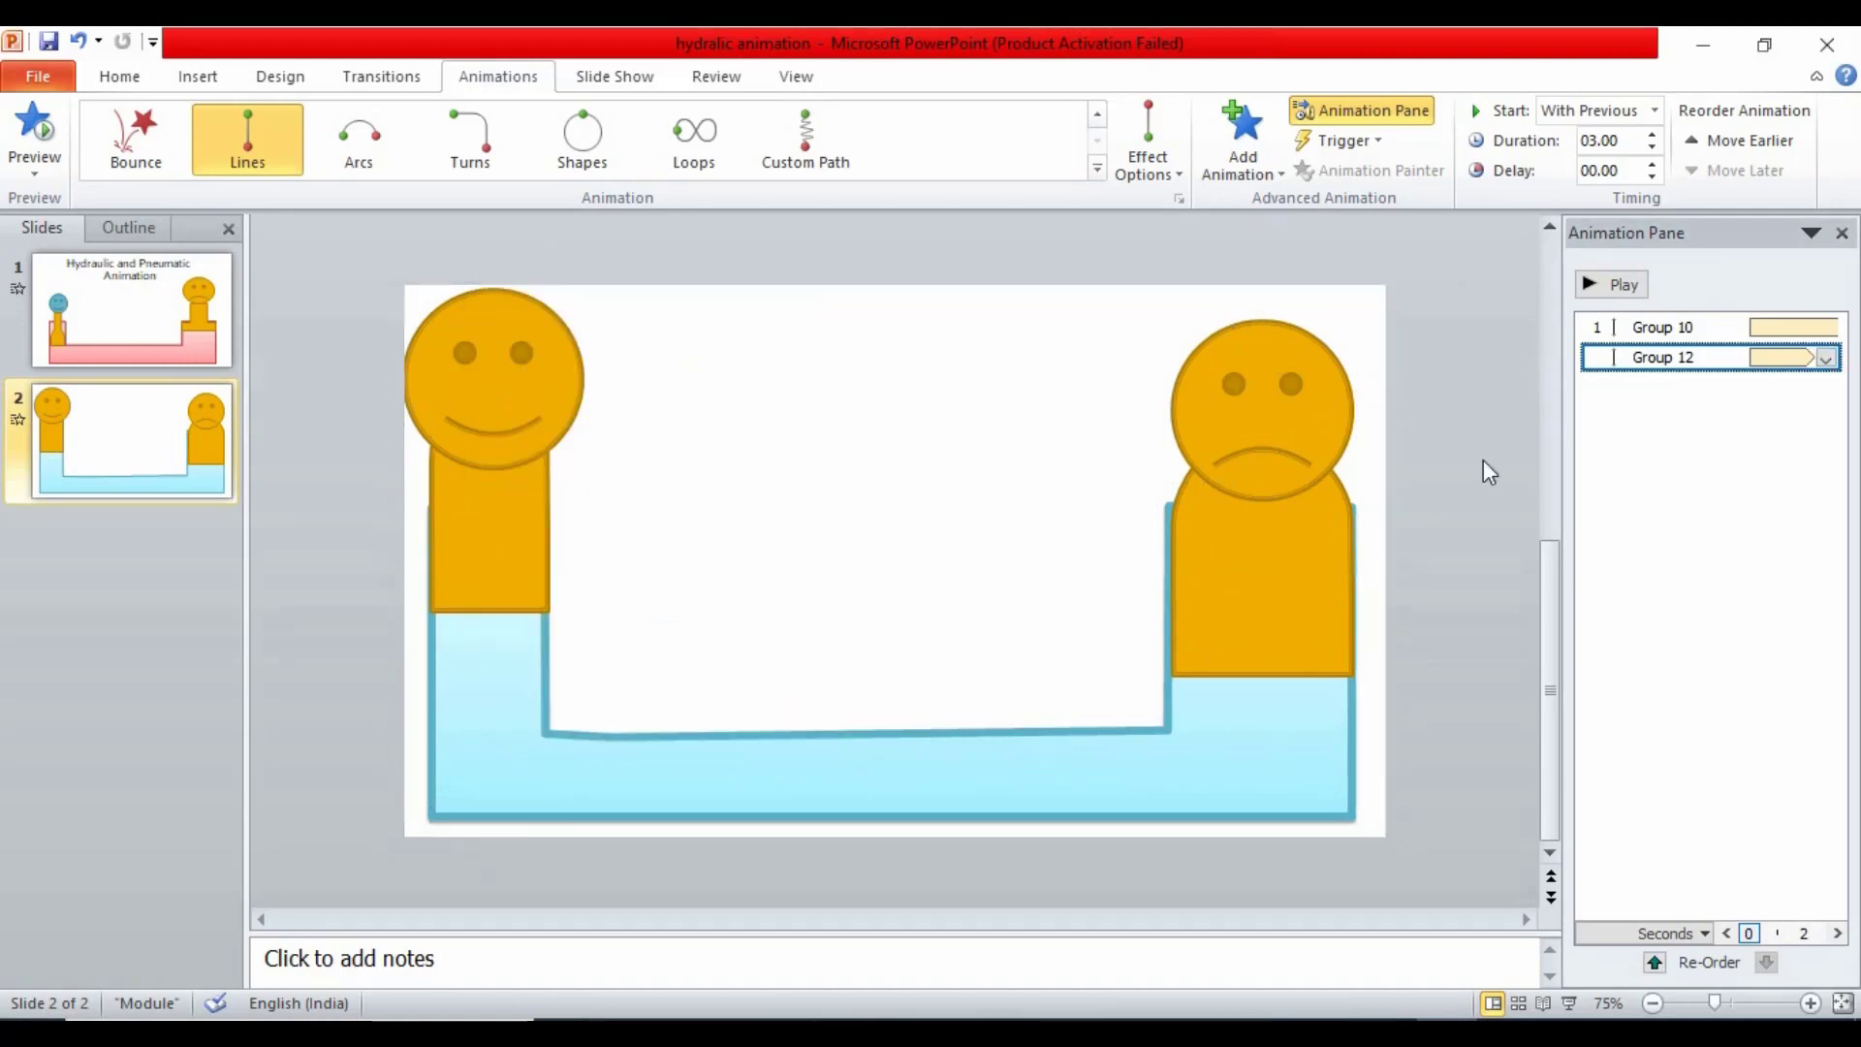
click(1793, 327)
click(1827, 330)
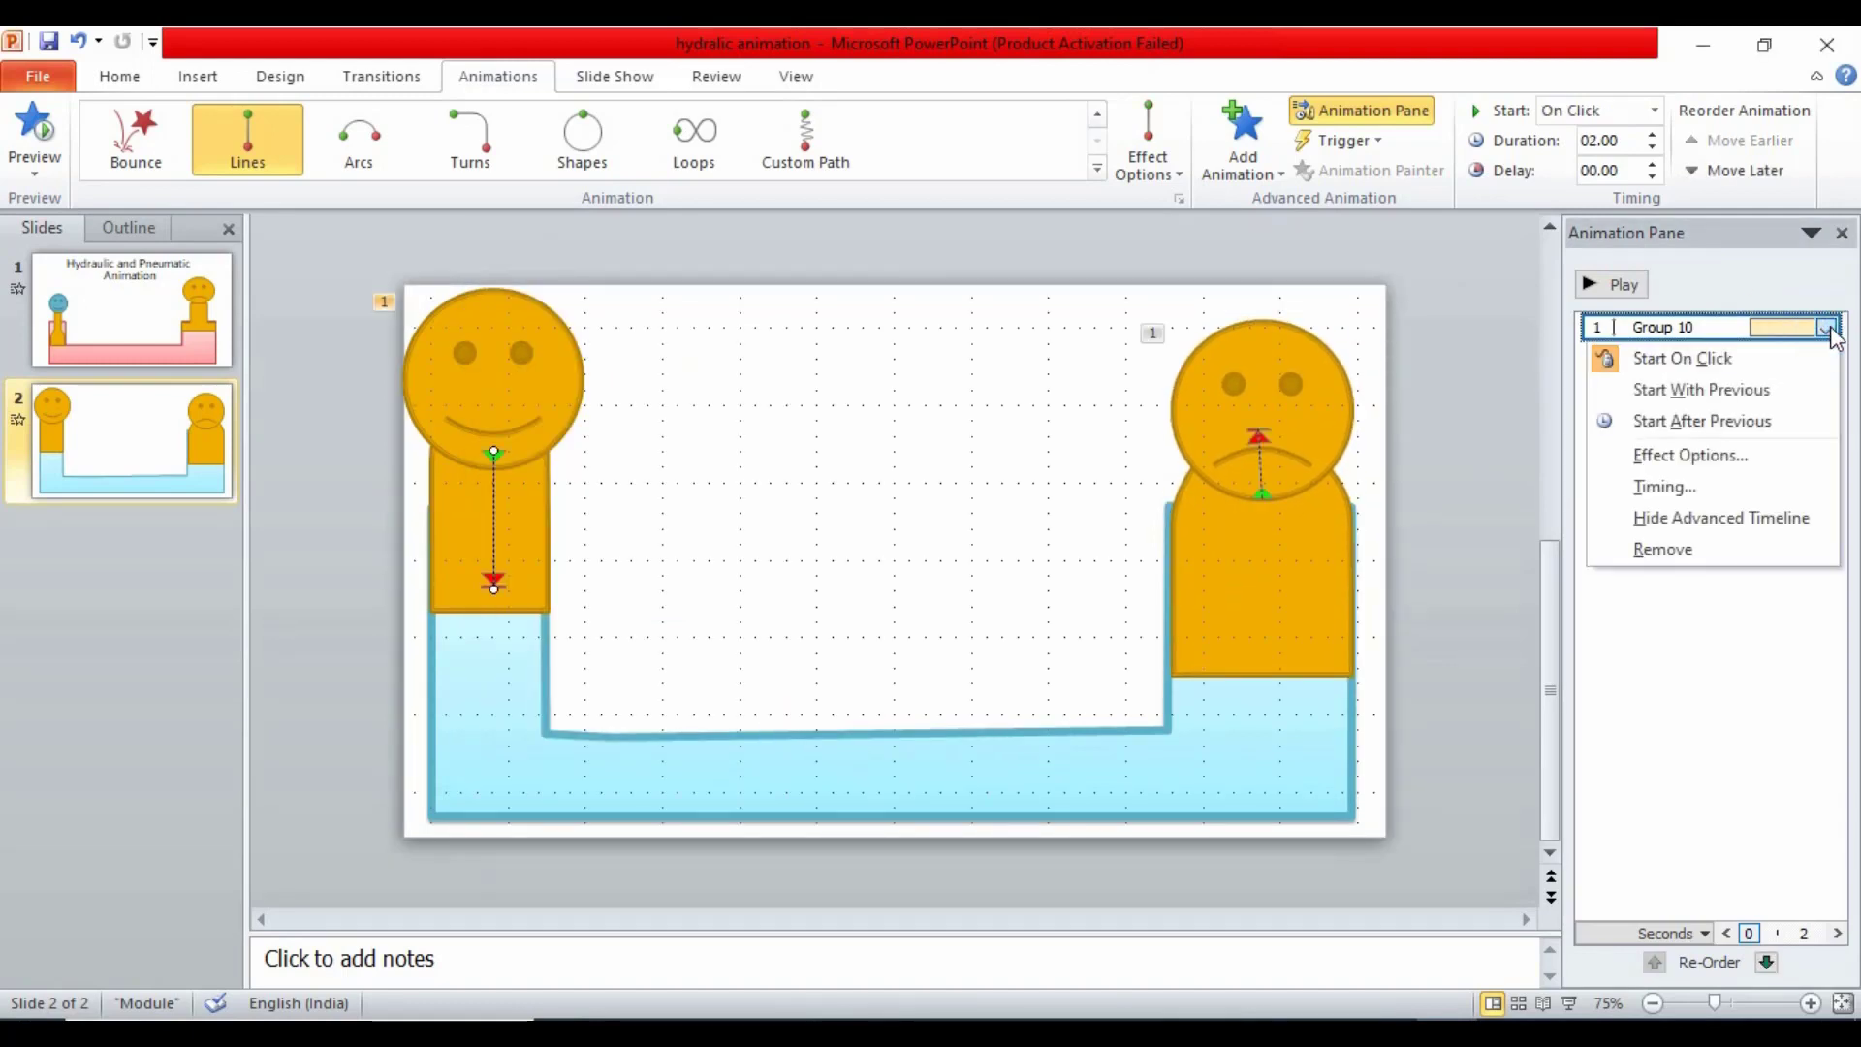
Set Group 10's down motion to 3 seconds (Slow), repeating Until Next Click
click(1695, 459)
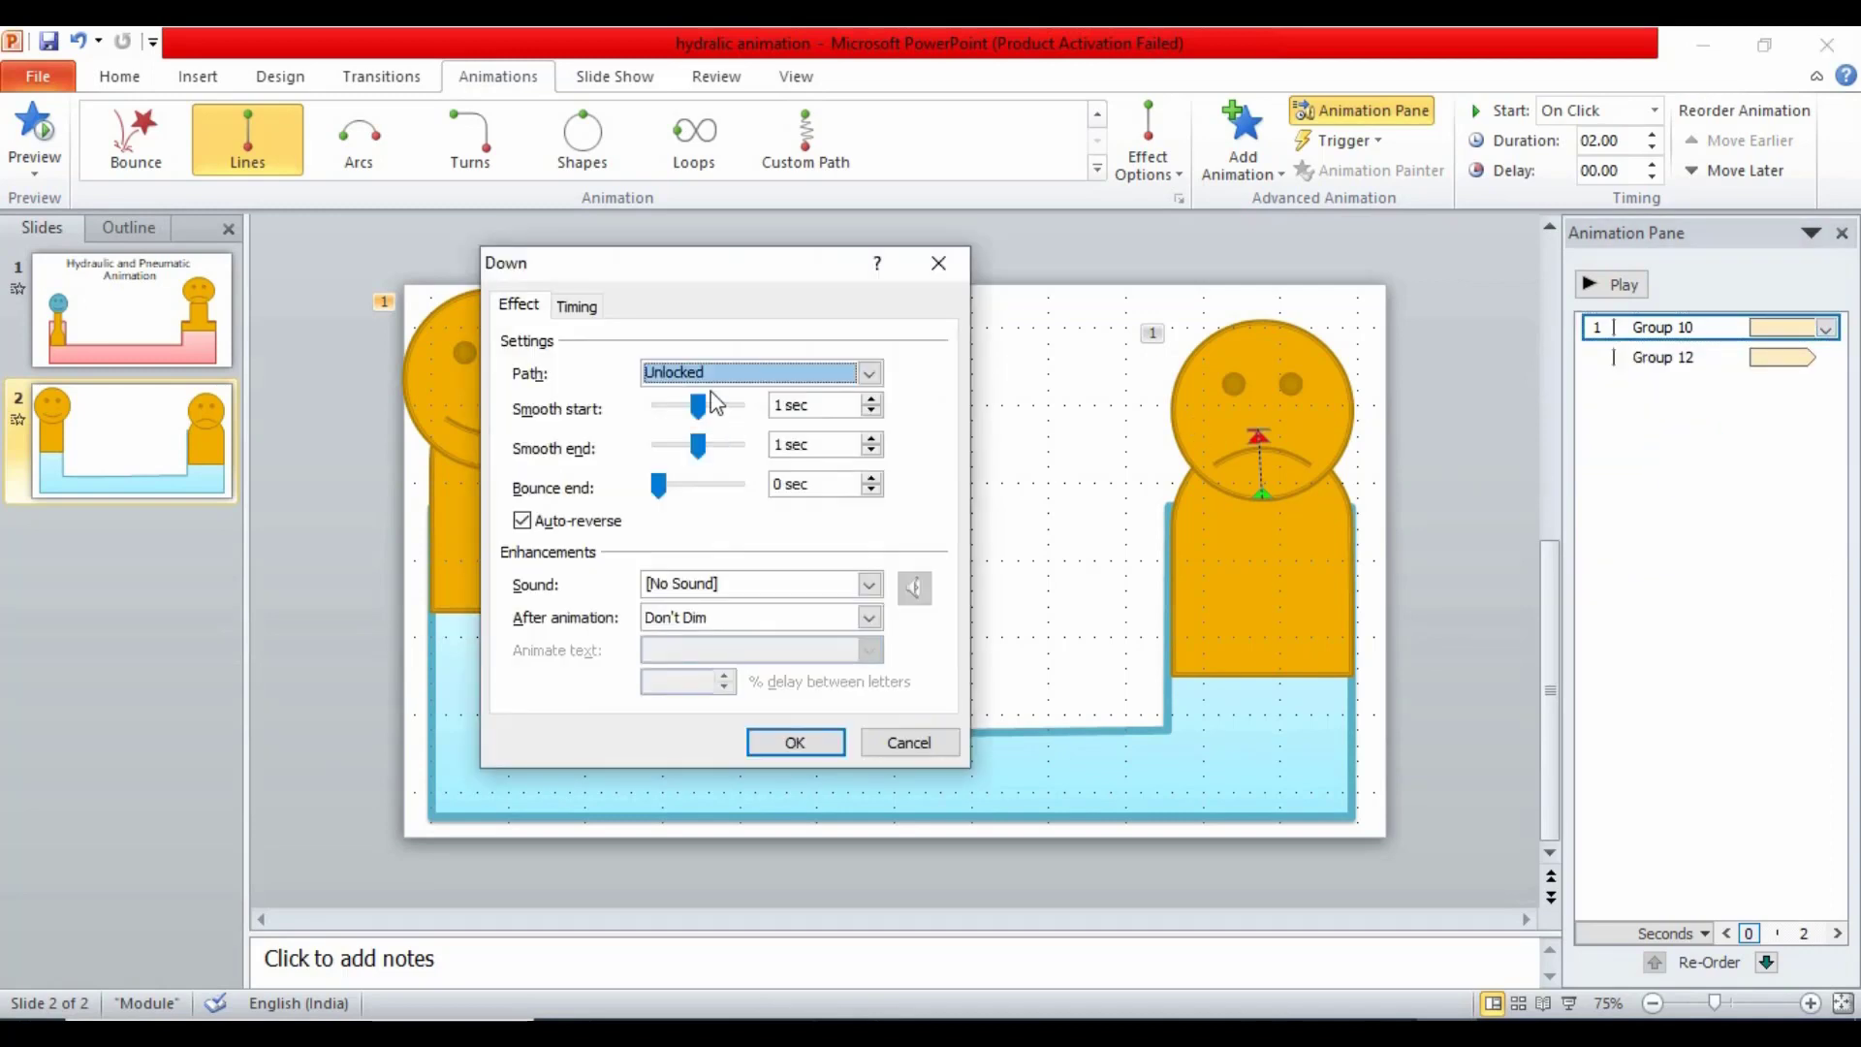
click(578, 307)
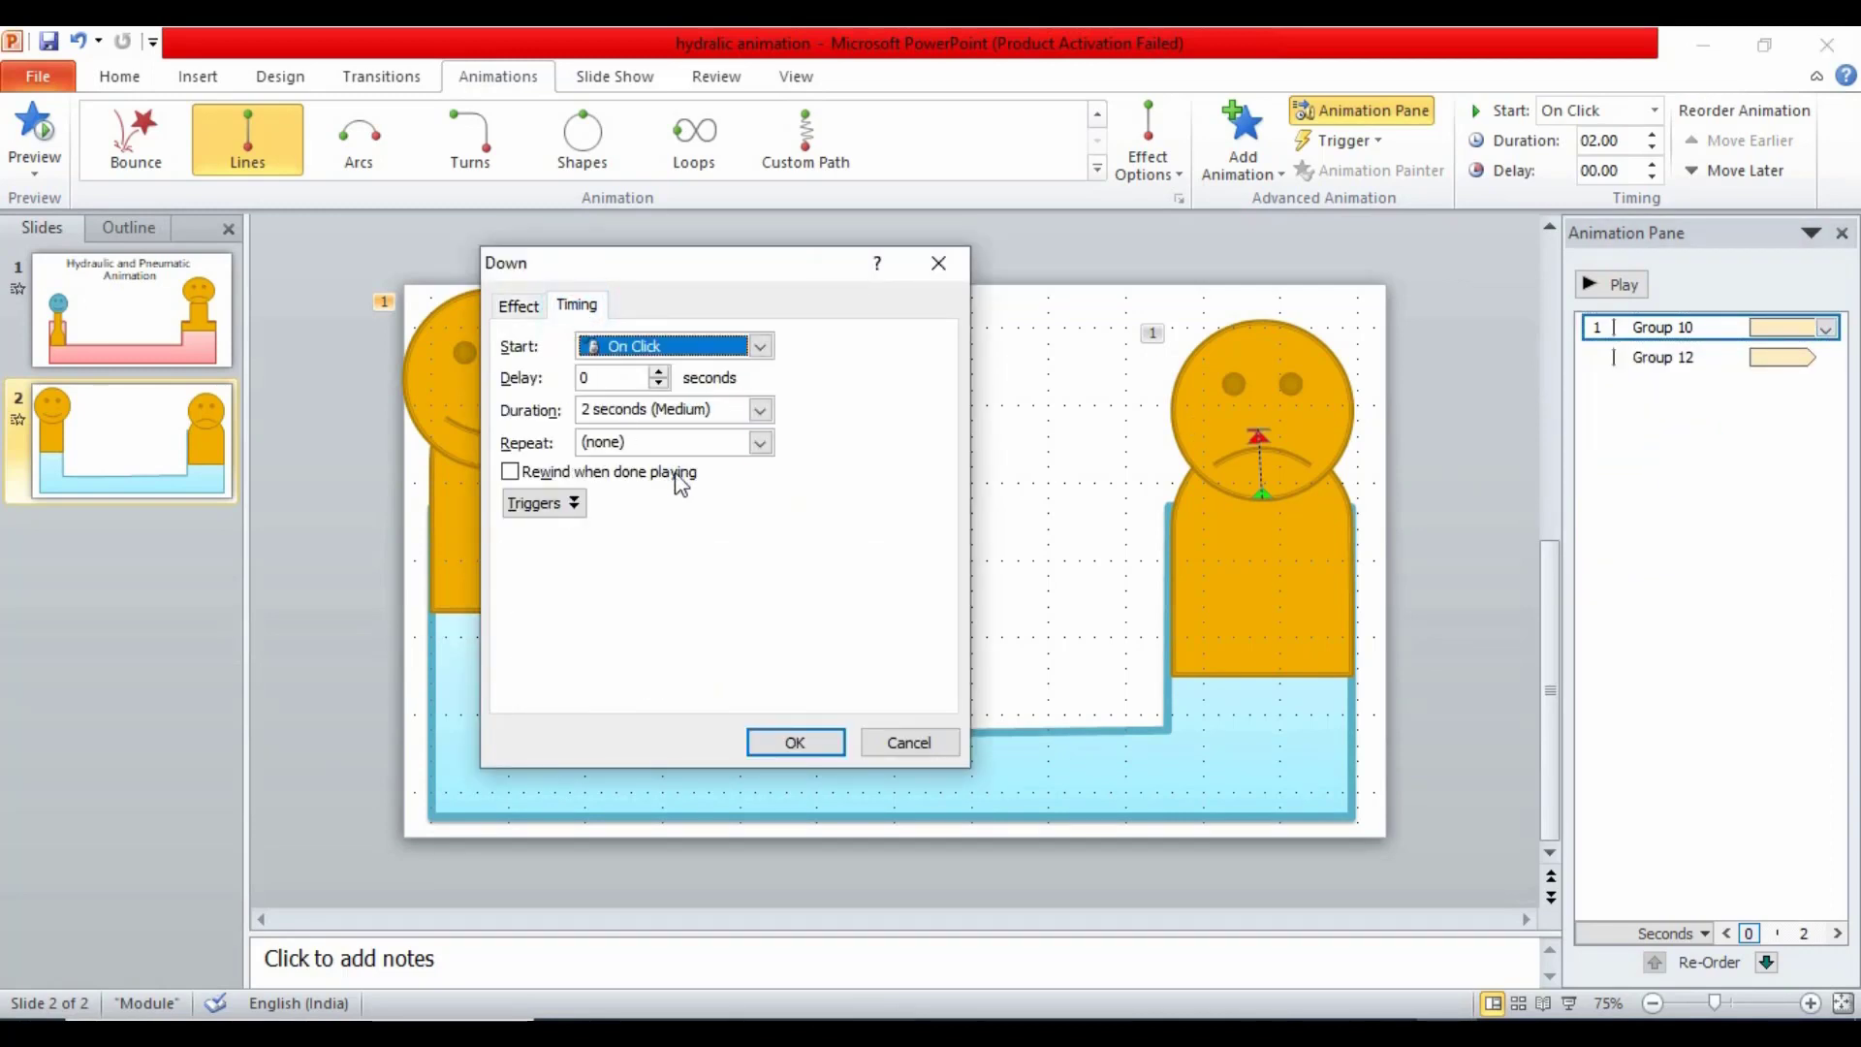
click(760, 414)
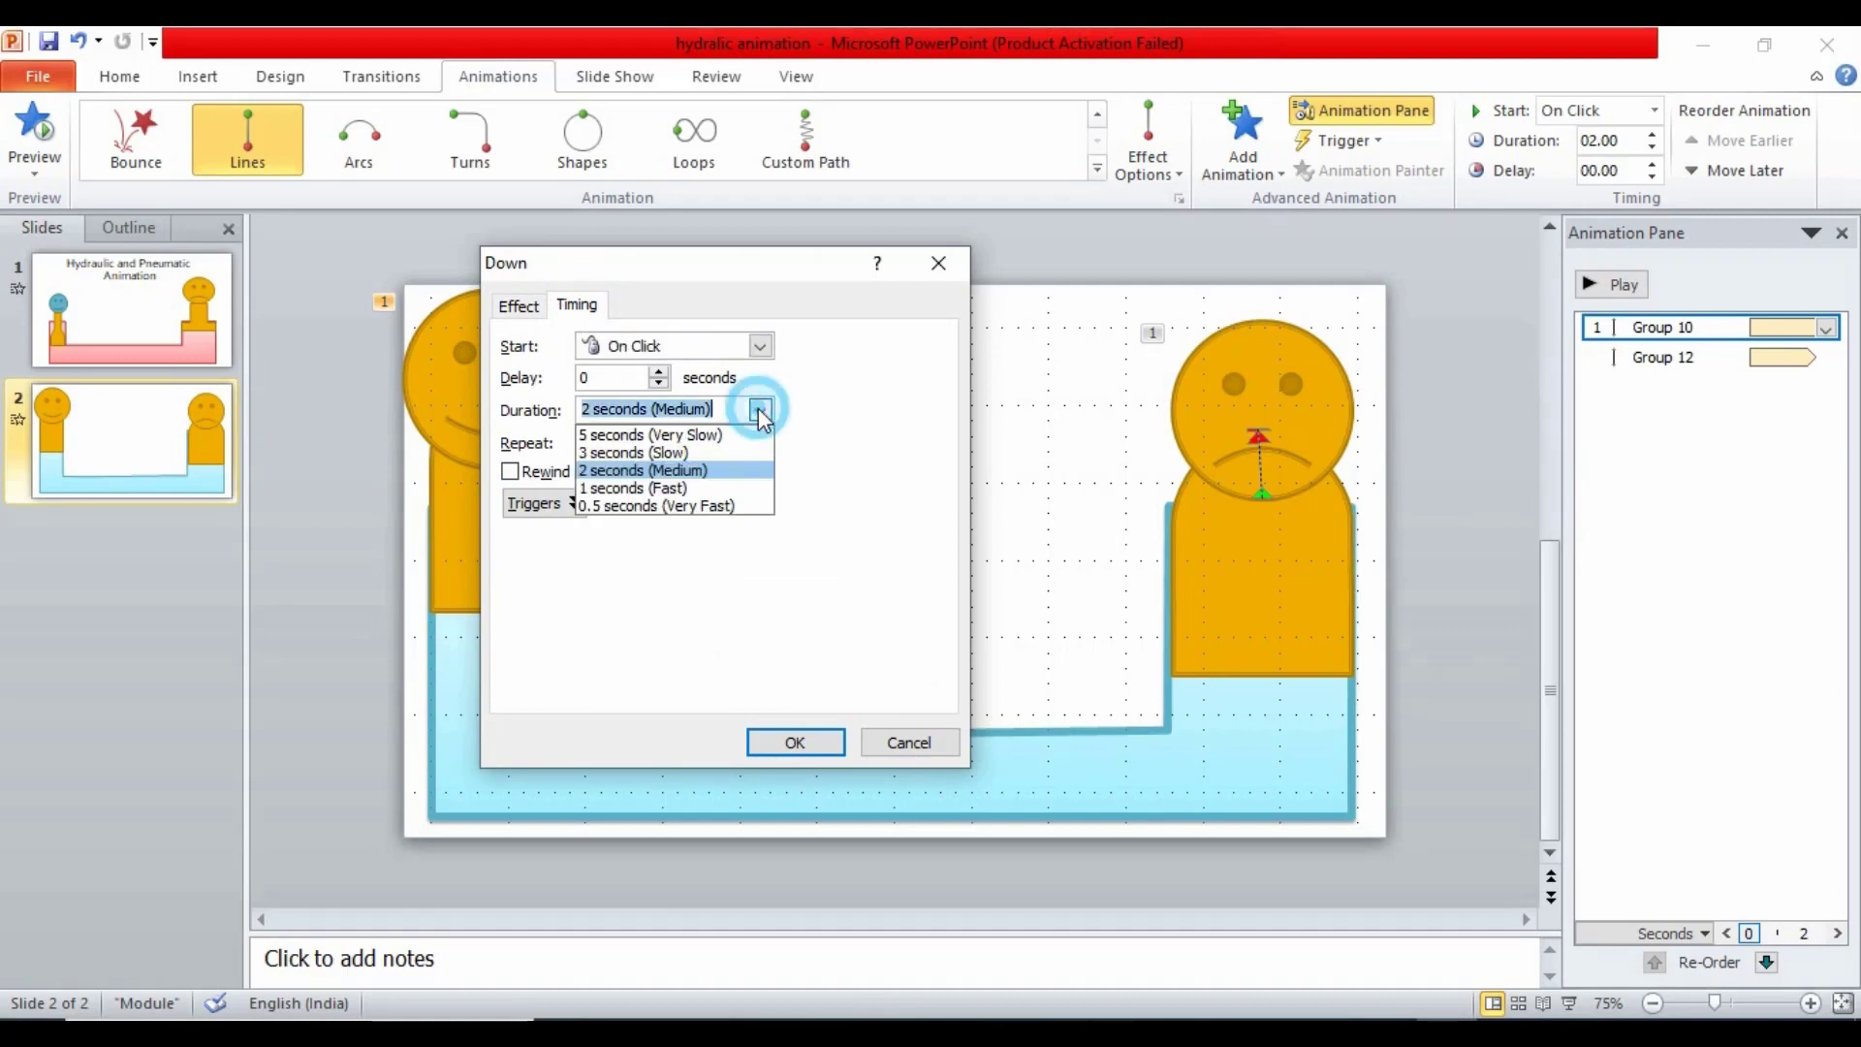
click(639, 452)
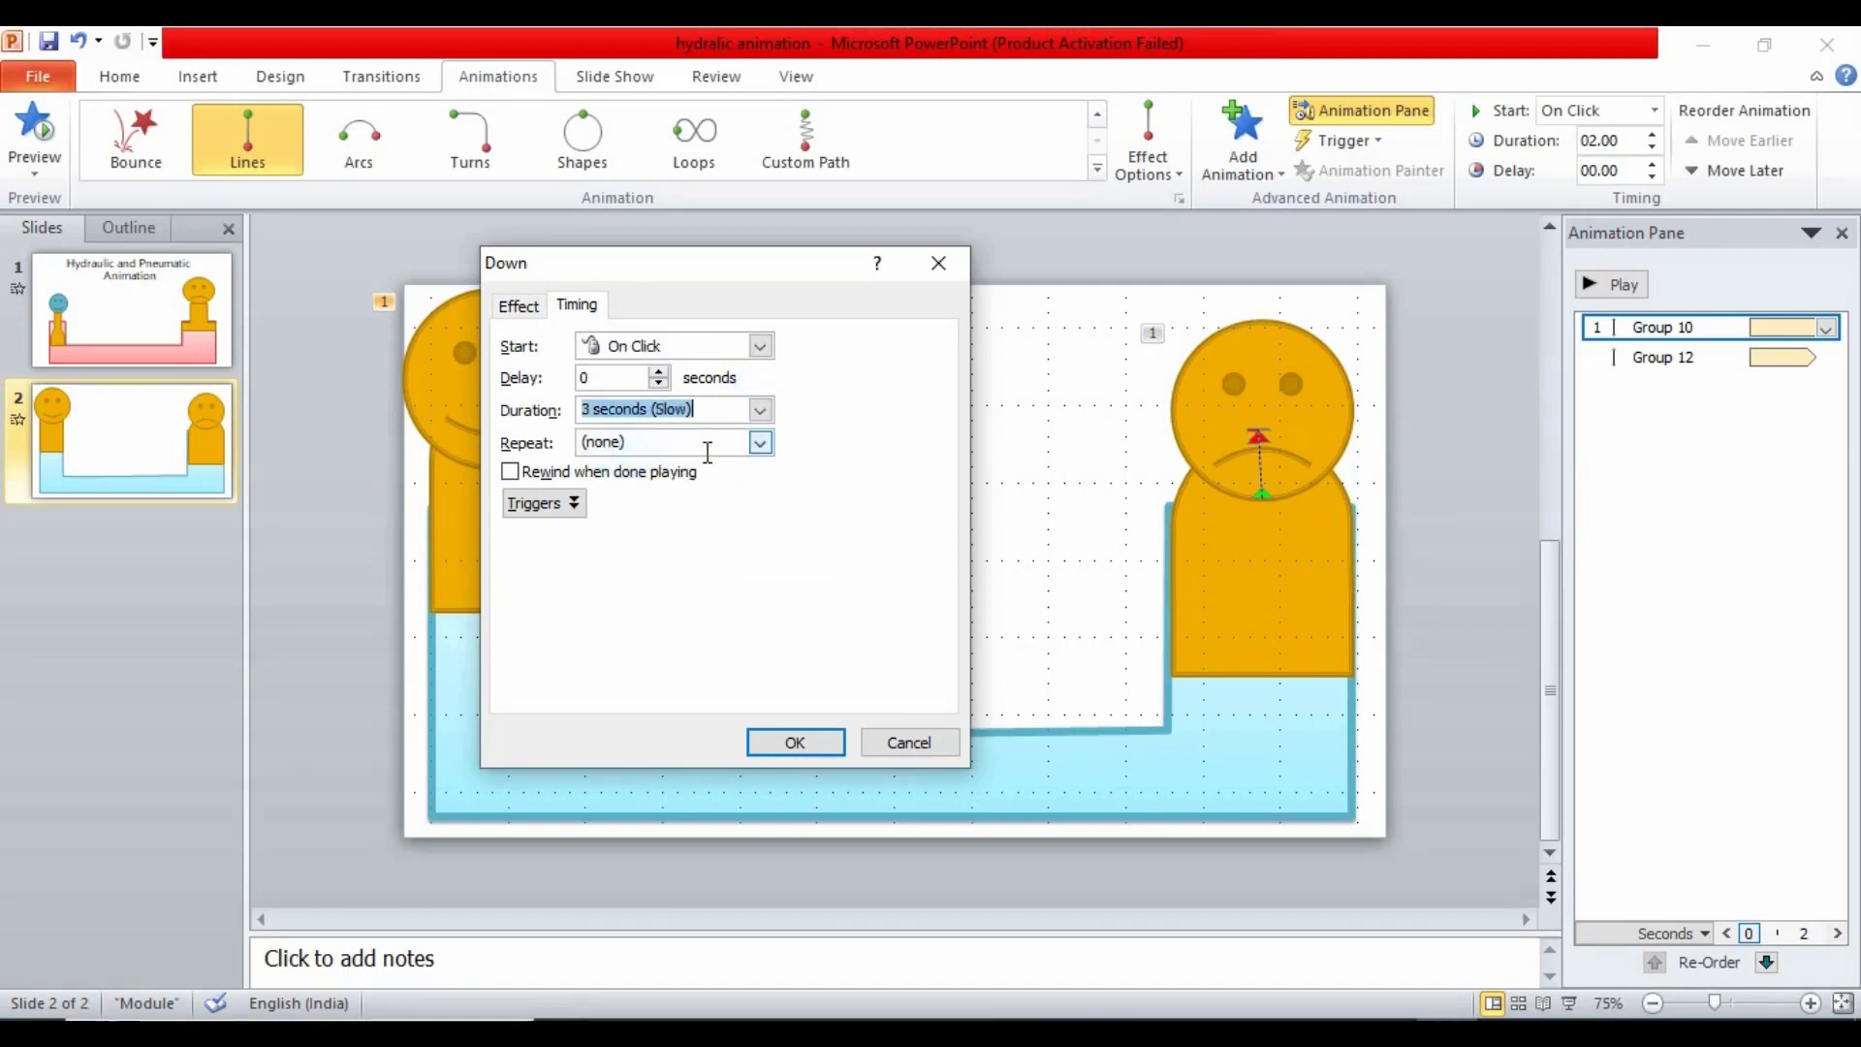
click(761, 444)
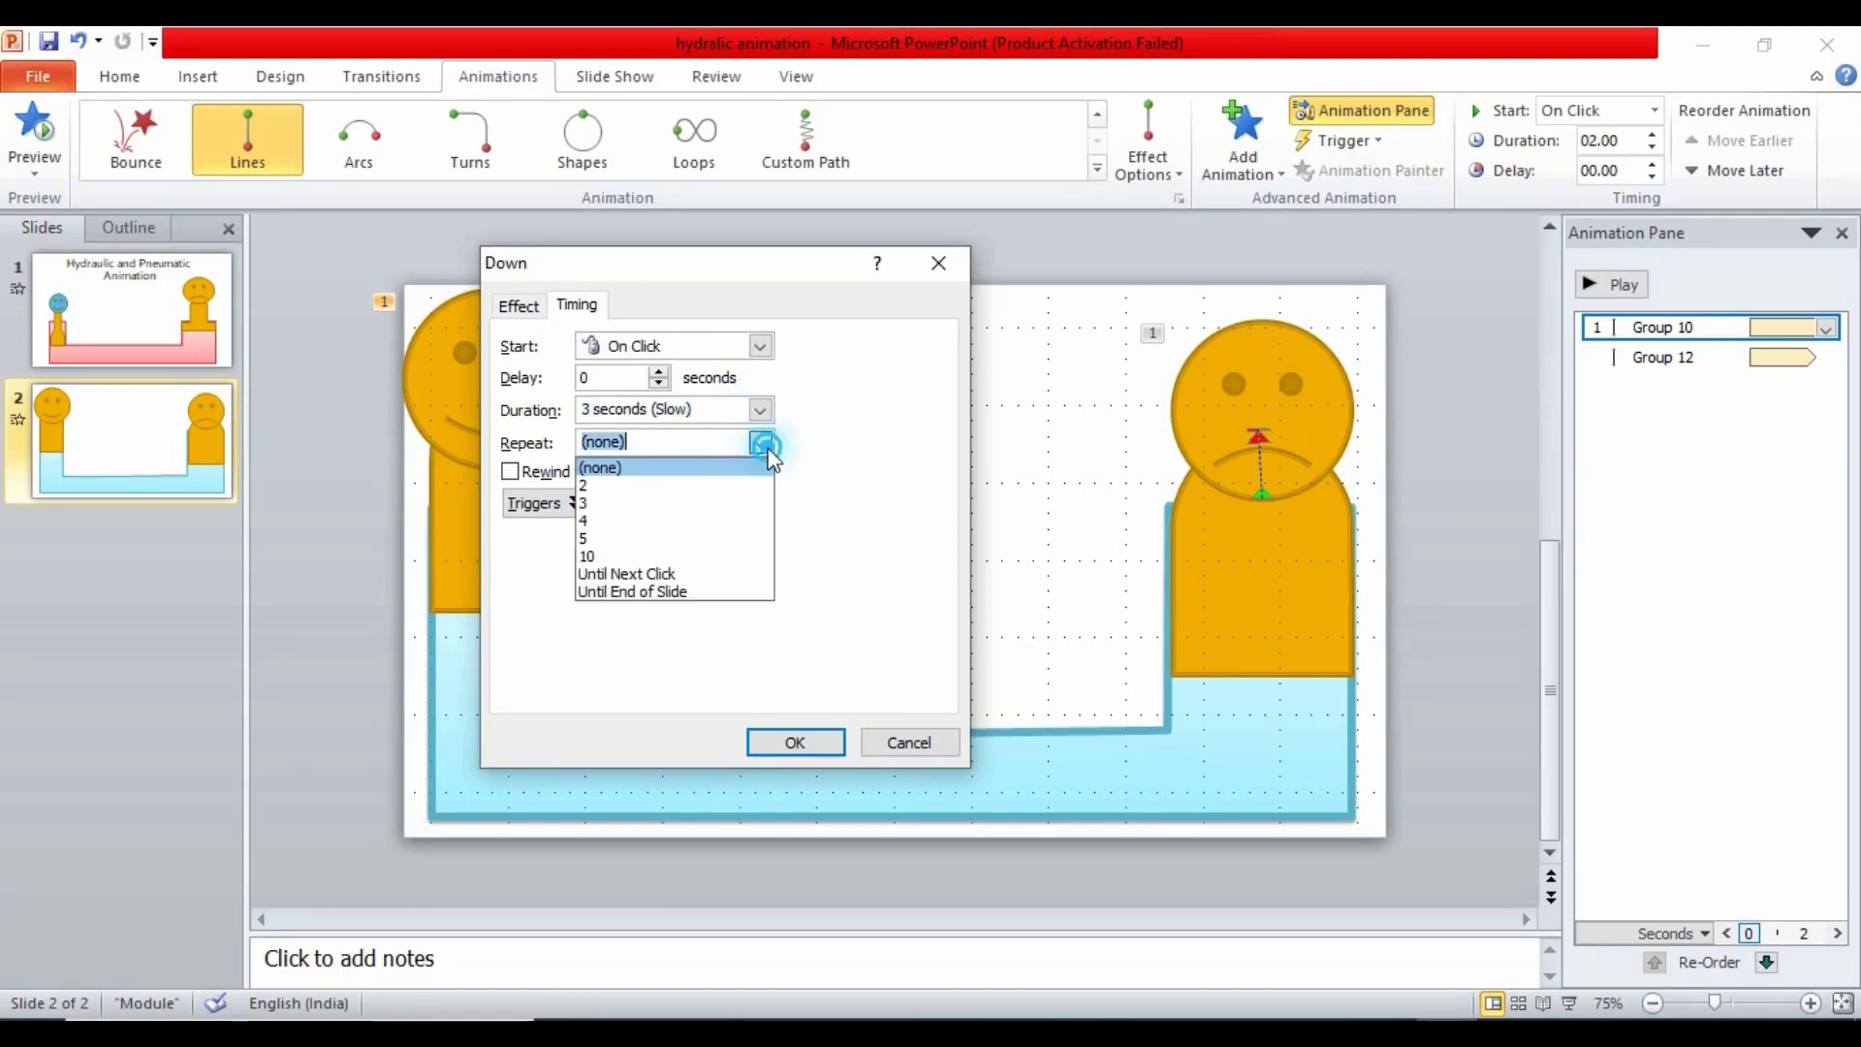
click(647, 575)
click(795, 743)
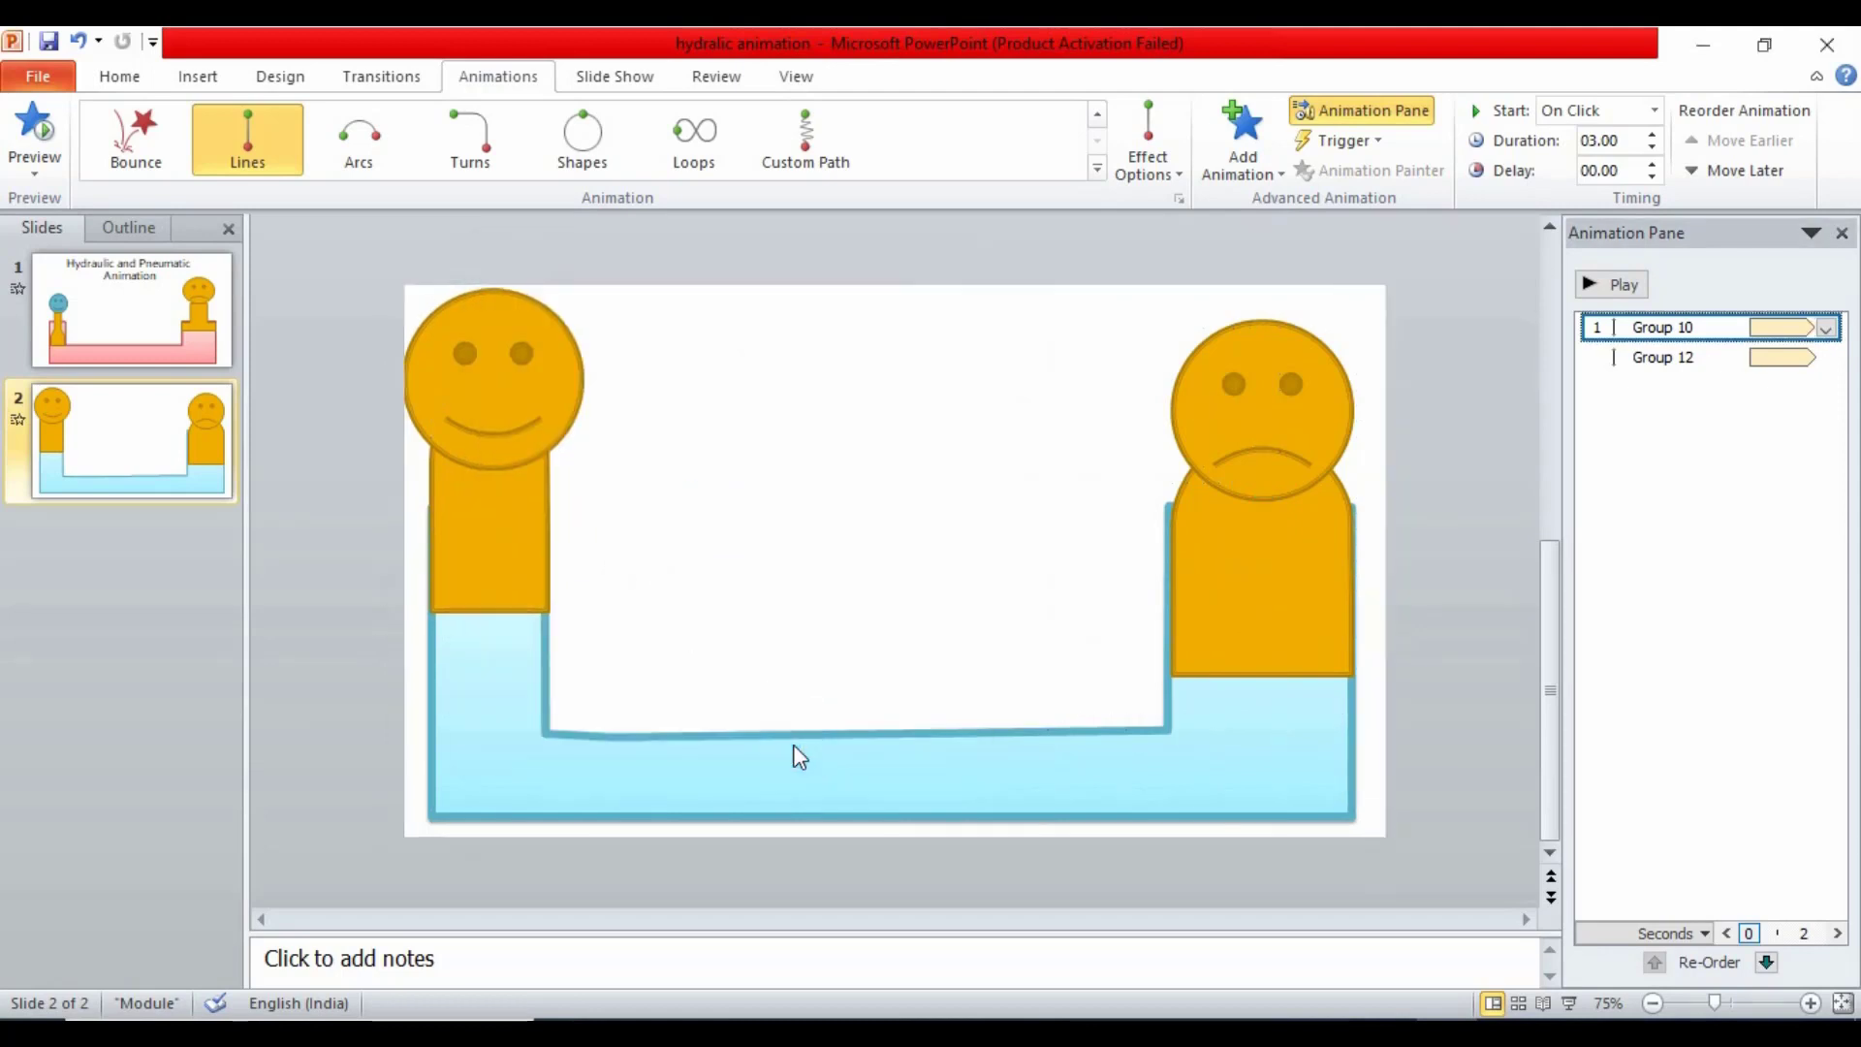